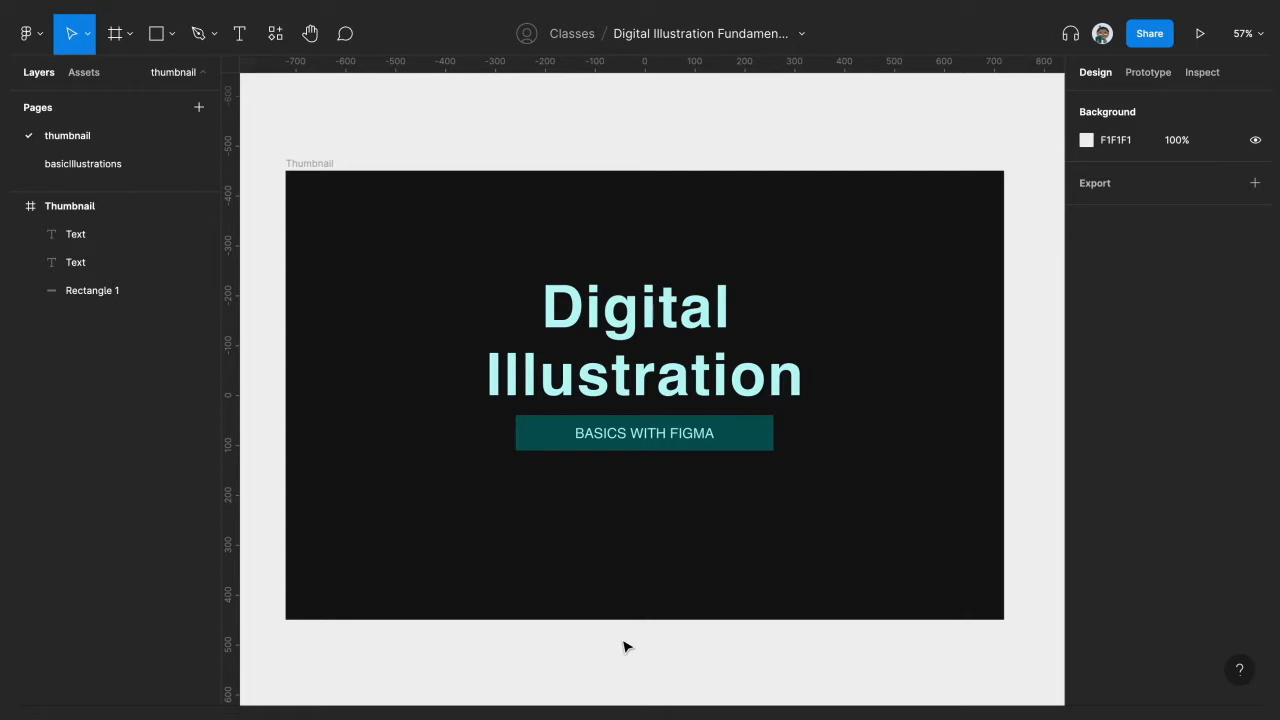
Step: On the basicIllustrations page, duplicate the fish image, shrink the copy and place it above the original as a reference
left_click(87, 168)
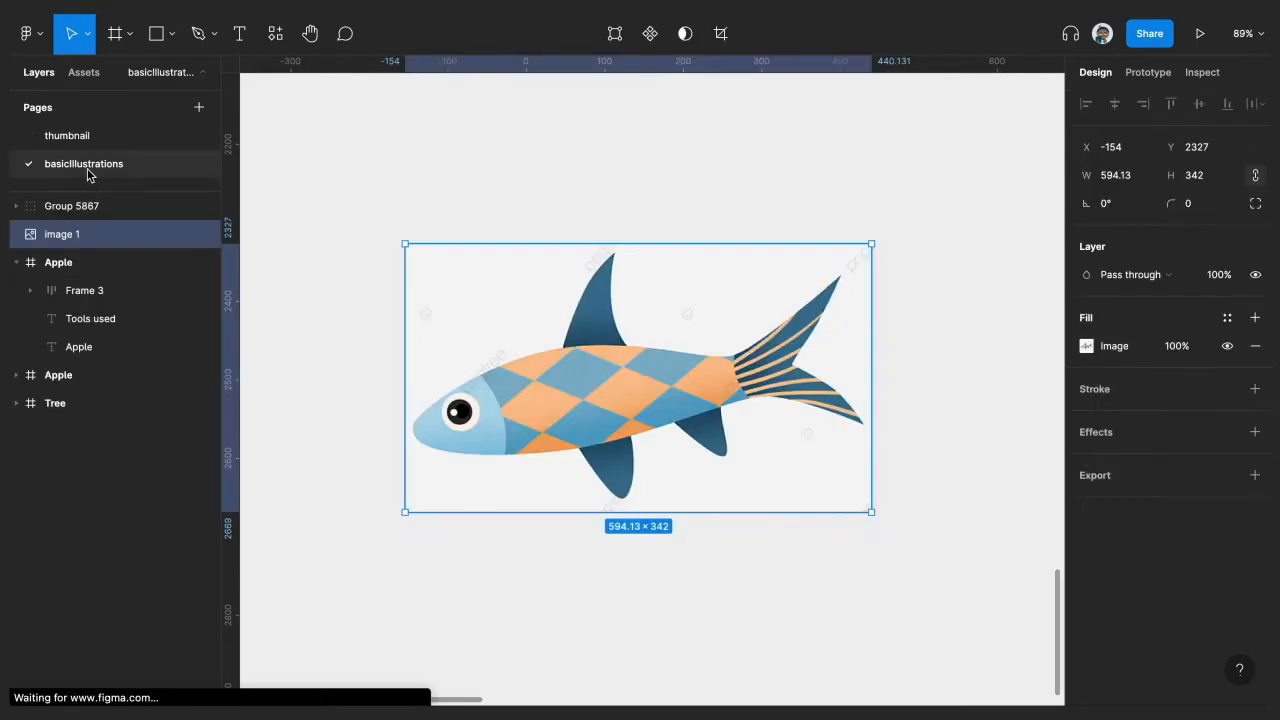
left_click(322, 560)
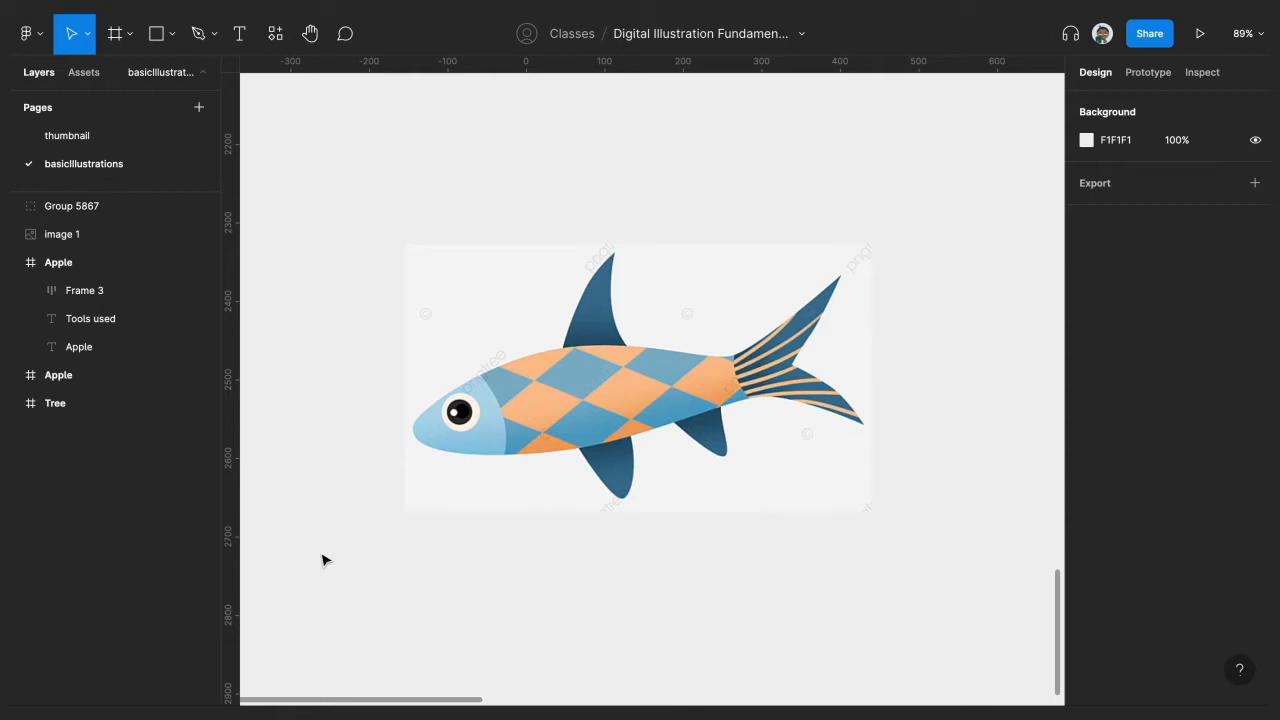
left_click(514, 437)
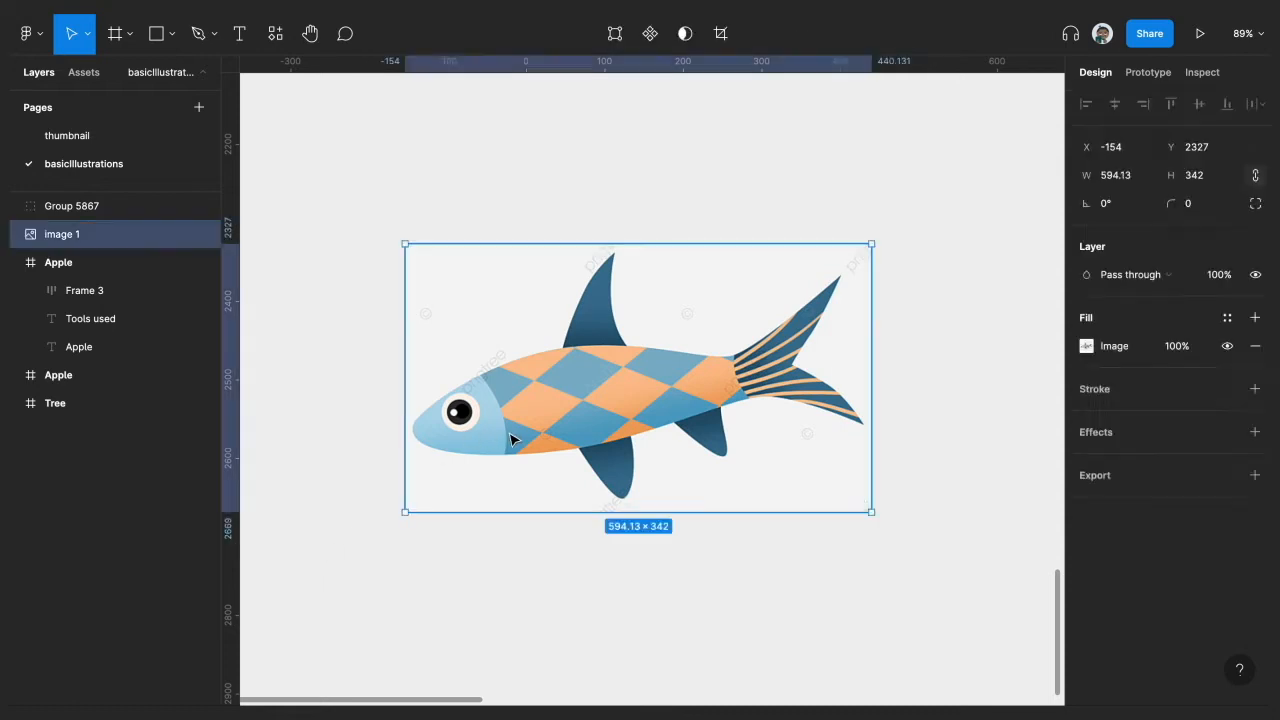
scroll(622, 413, "up", 2)
scroll(622, 413, "up", 2)
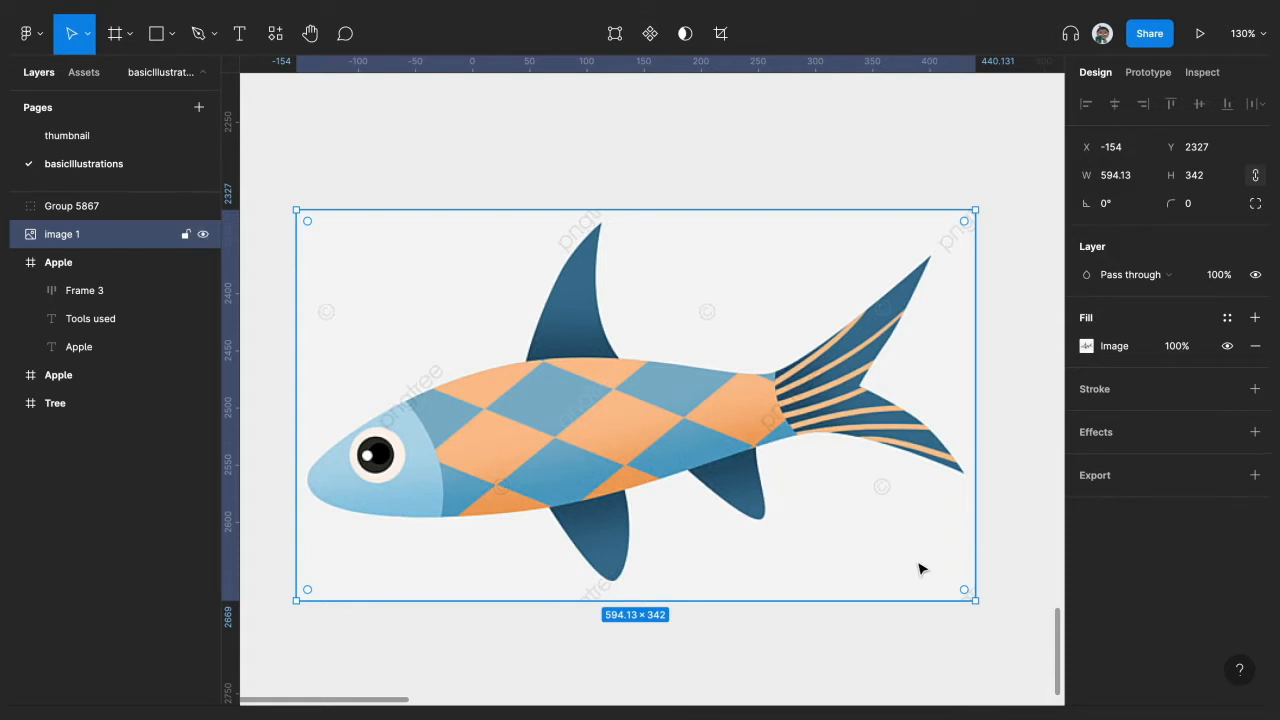
left_click_drag(837, 487, 828, 422)
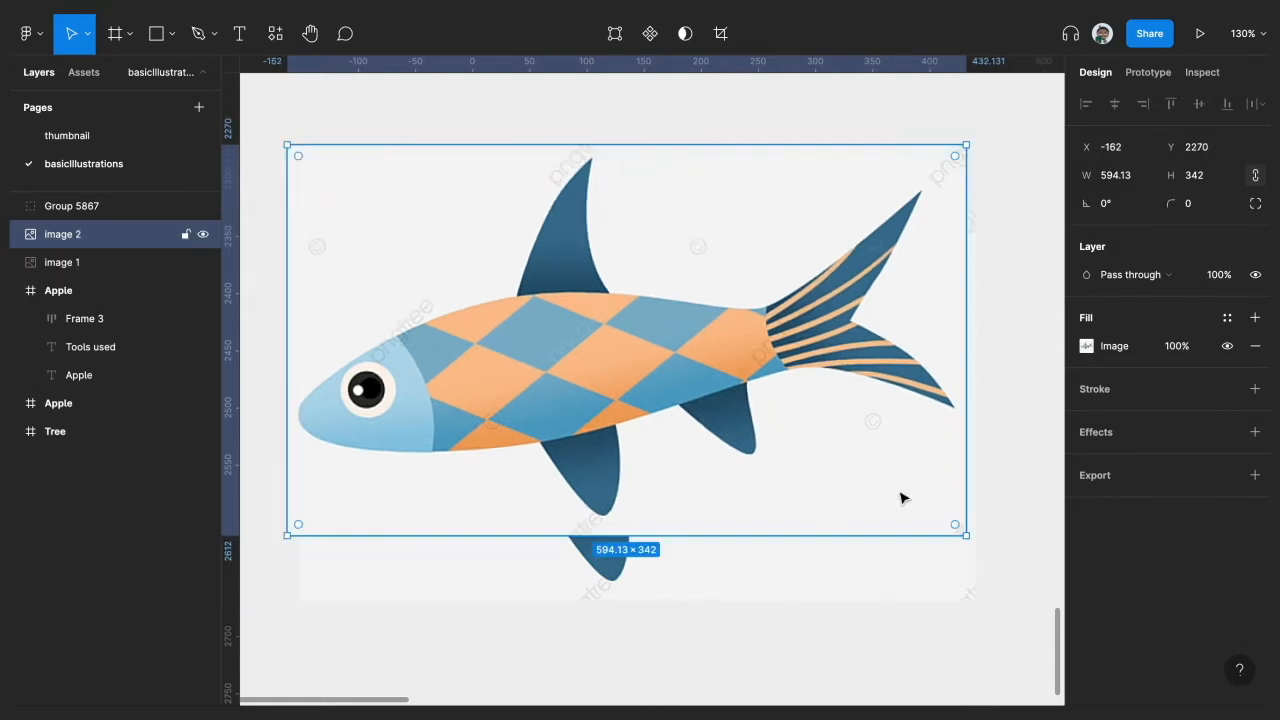
left_click_drag(967, 537, 758, 416)
left_click_drag(679, 381, 508, 154)
scroll(552, 265, "up", 3)
Step: Set the large fish image's layer opacity to 20% and lock the image
left_click(745, 481)
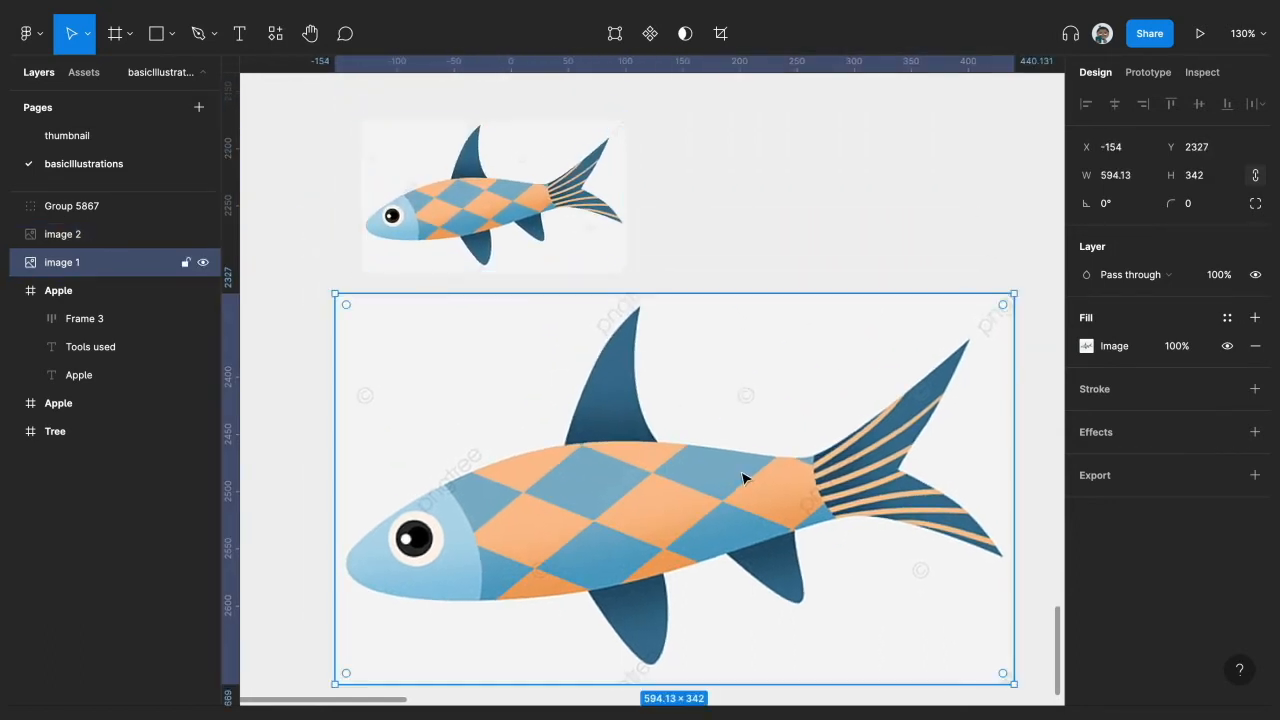
scroll(742, 479, "down", 2)
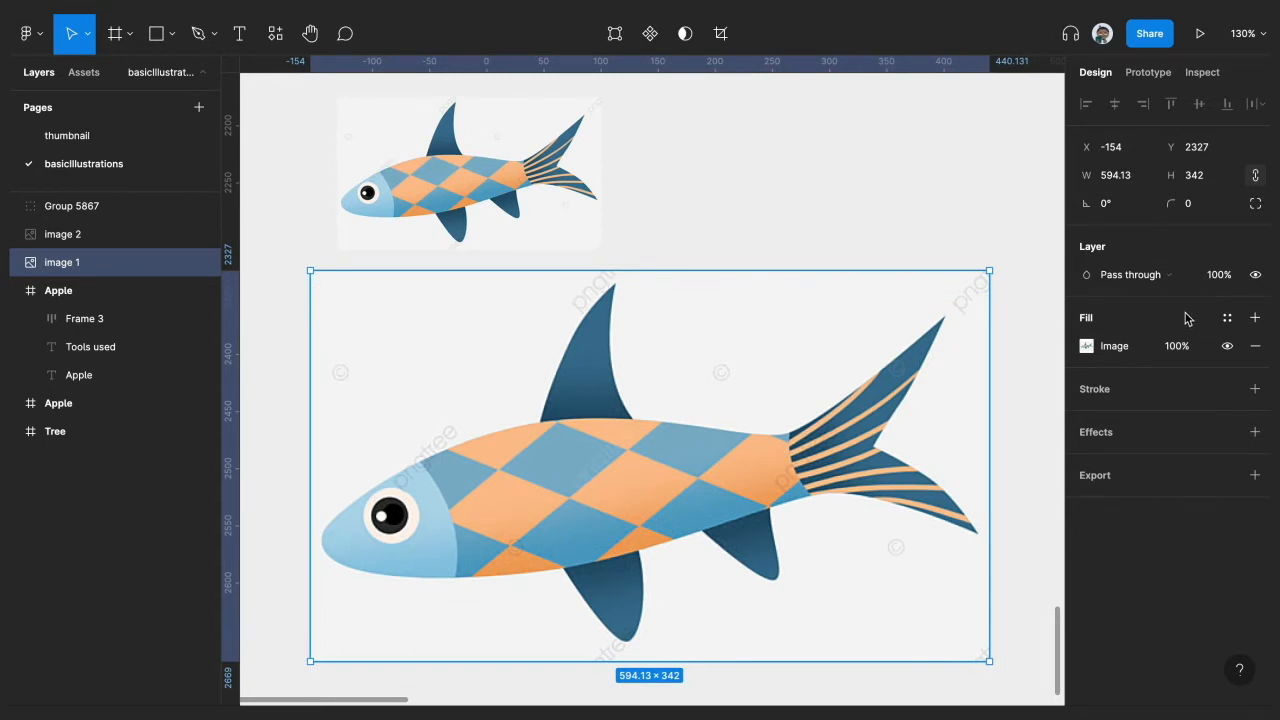
left_click(1220, 282)
type("20")
key("Return")
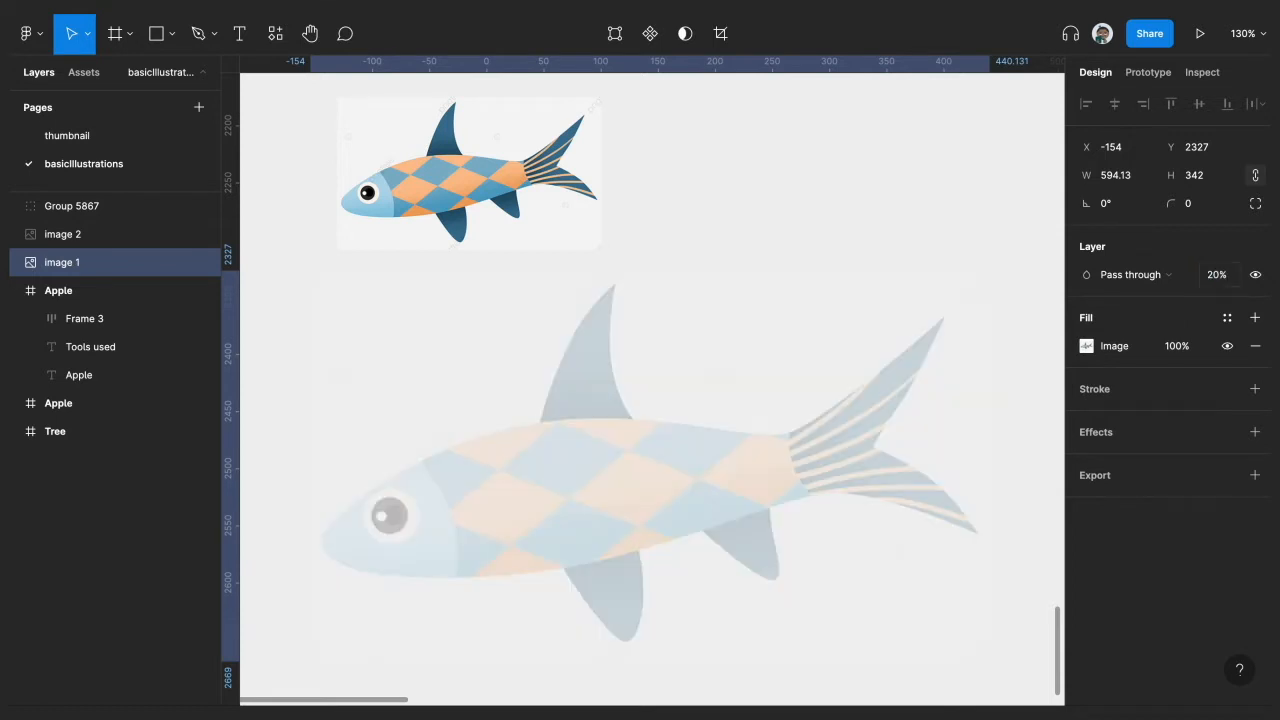
left_click(185, 263)
left_click(300, 251)
Step: Draw an ellipse about 355 × 94 and move it over the faded fish's body and head
scroll(406, 357, "down", 2)
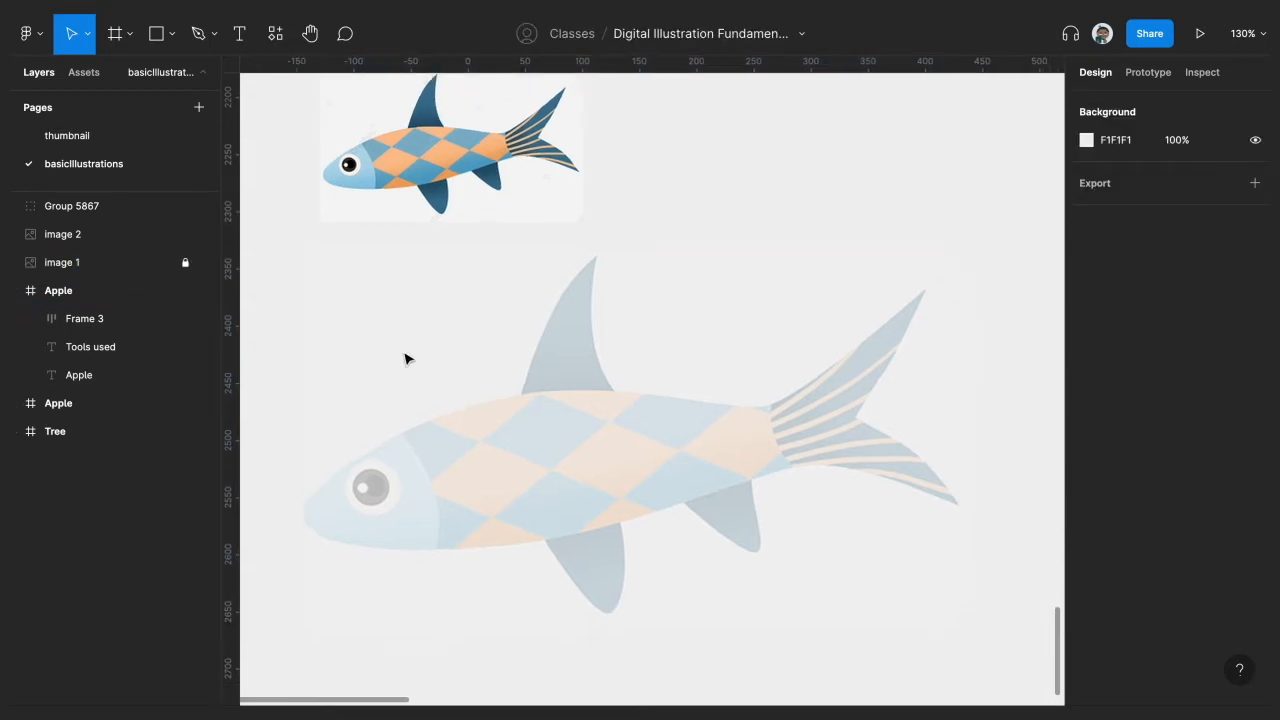
scroll(474, 420, "down", 1)
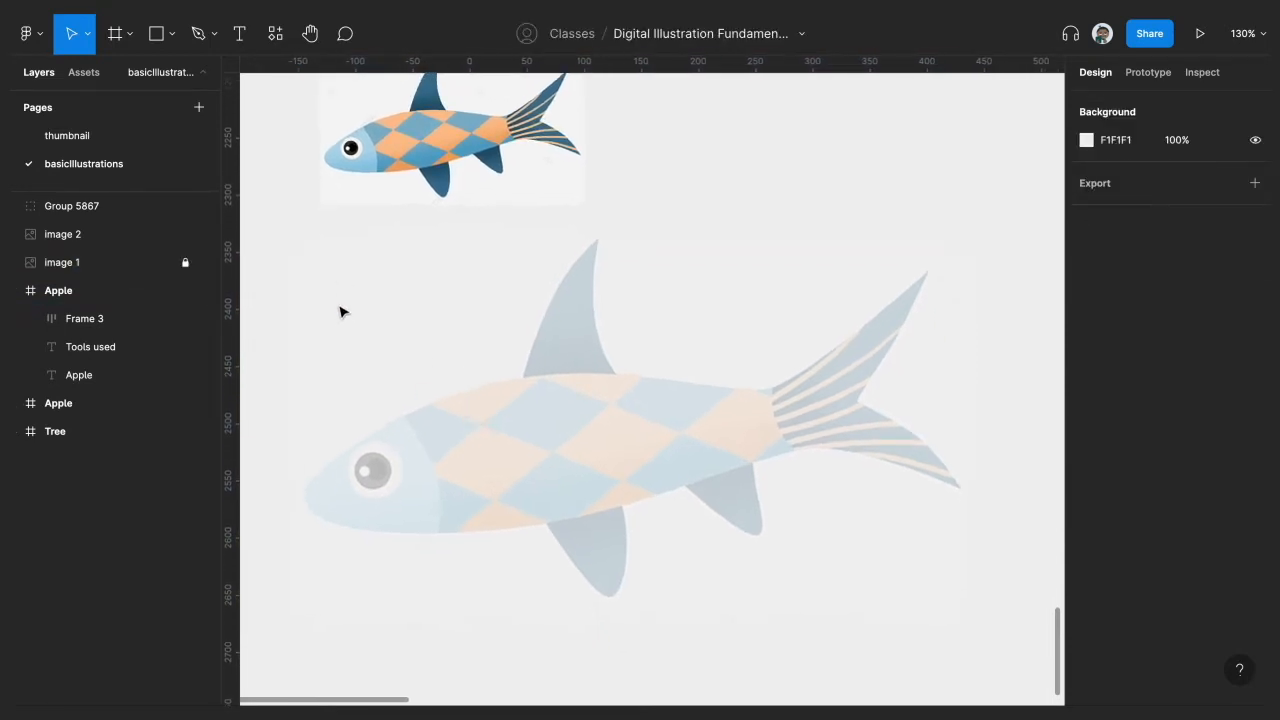
scroll(340, 310, "left", 1)
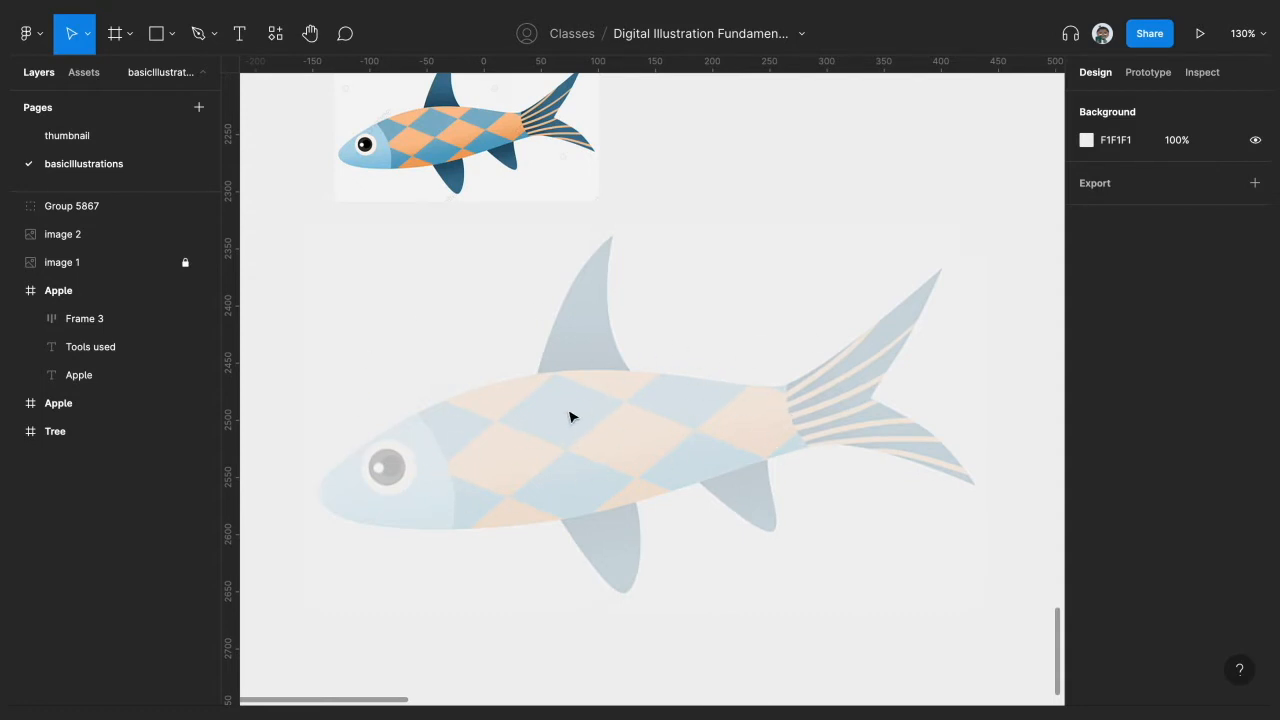
key("o")
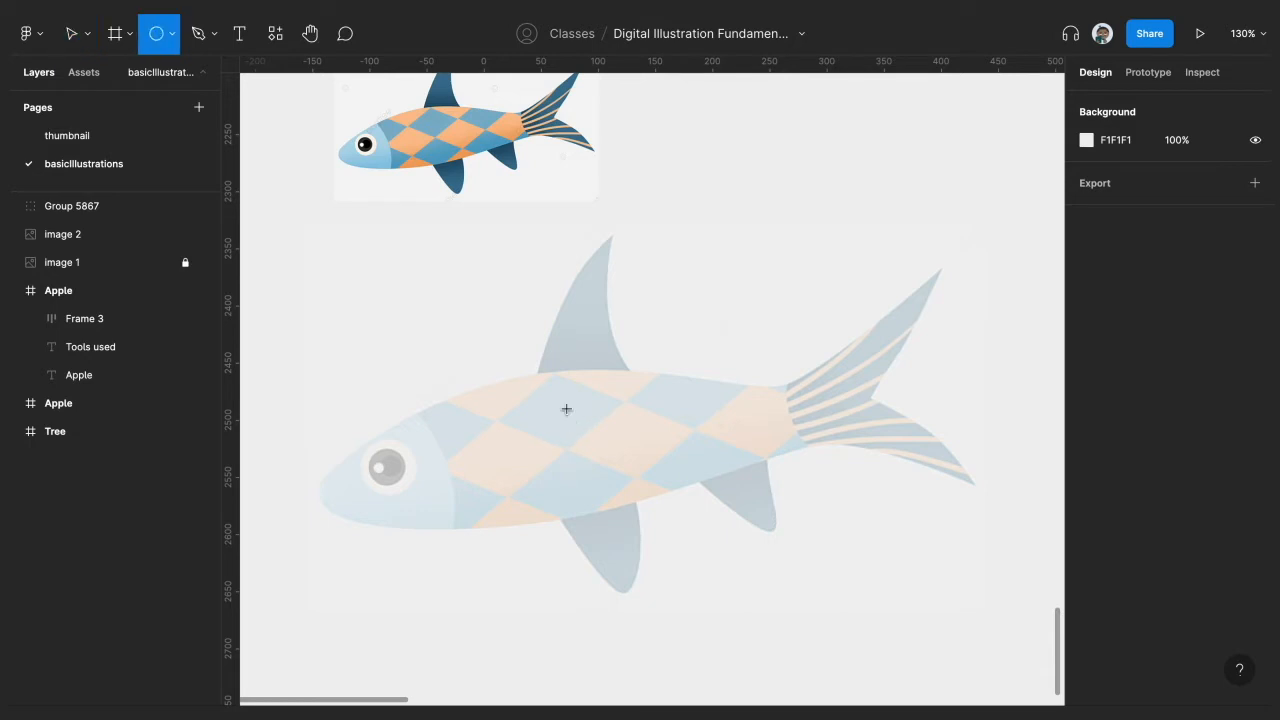
left_click(172, 34)
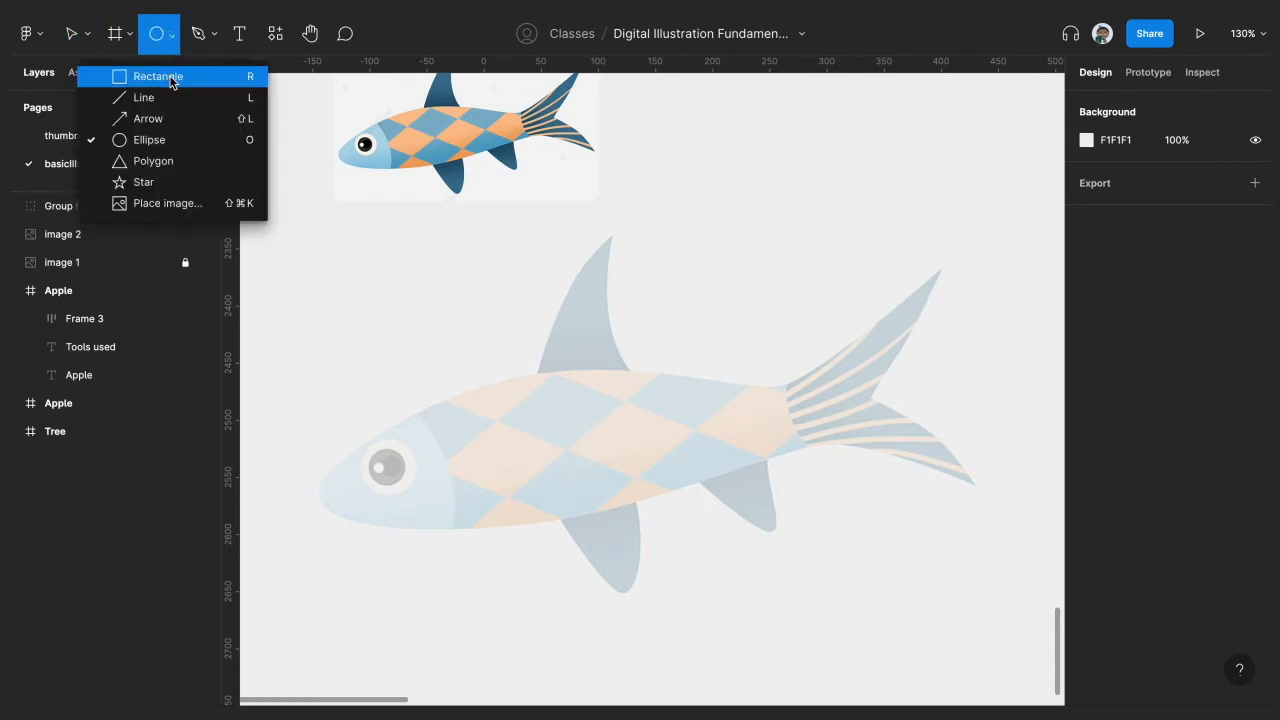
left_click(178, 146)
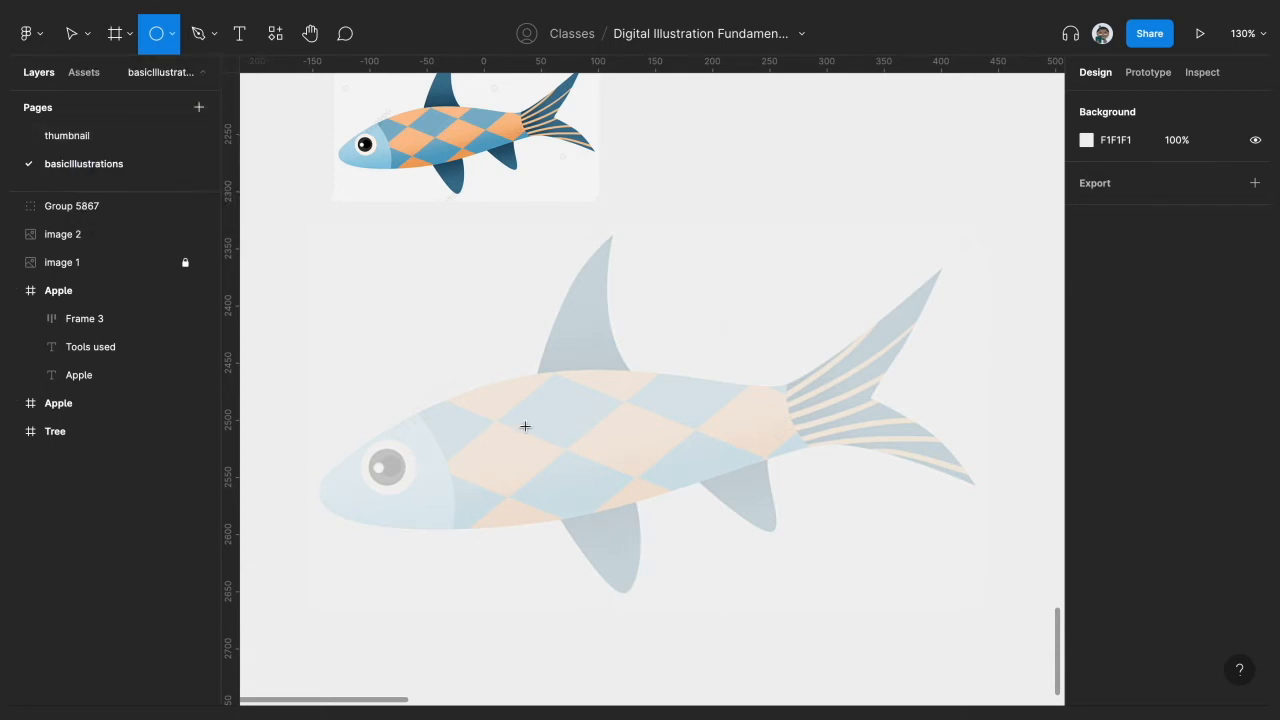
mouse_move(453, 408)
left_mouse_down()
mouse_move(834, 489)
mouse_move(851, 520)
left_mouse_up()
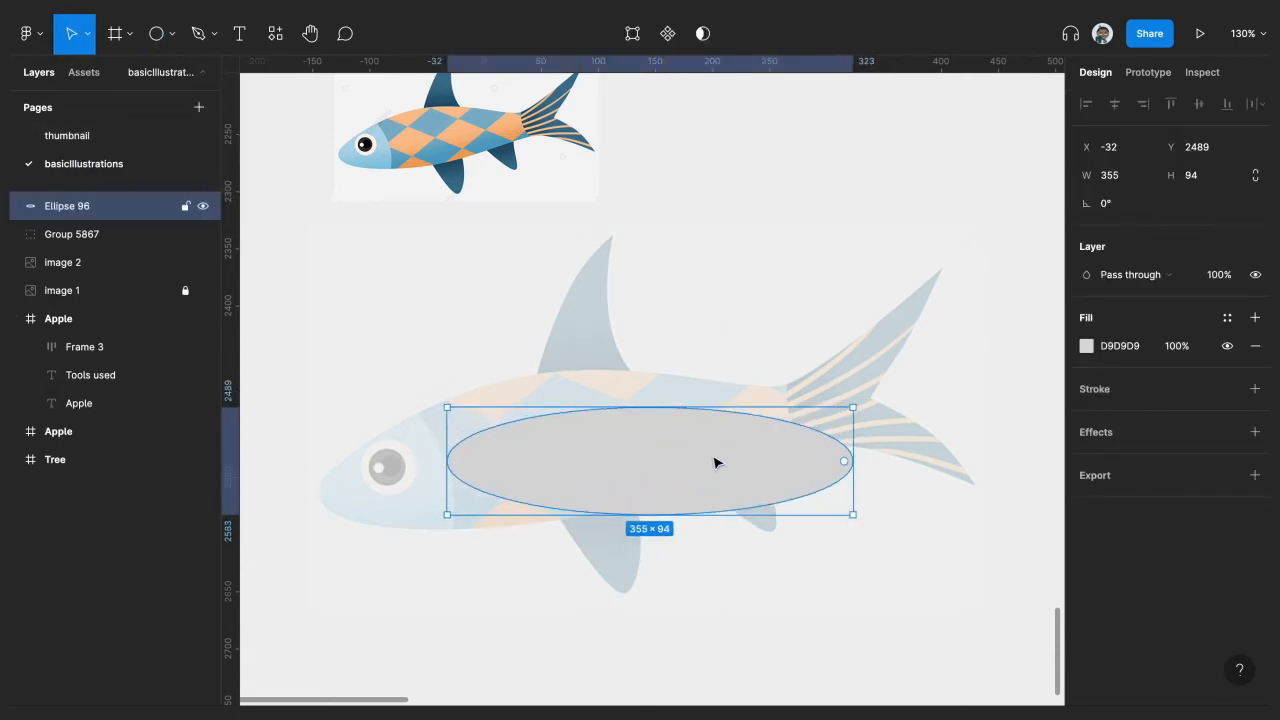
left_click_drag(714, 460, 606, 443)
mouse_move(477, 451)
left_mouse_down()
mouse_move(489, 457)
mouse_move(474, 466)
left_mouse_up()
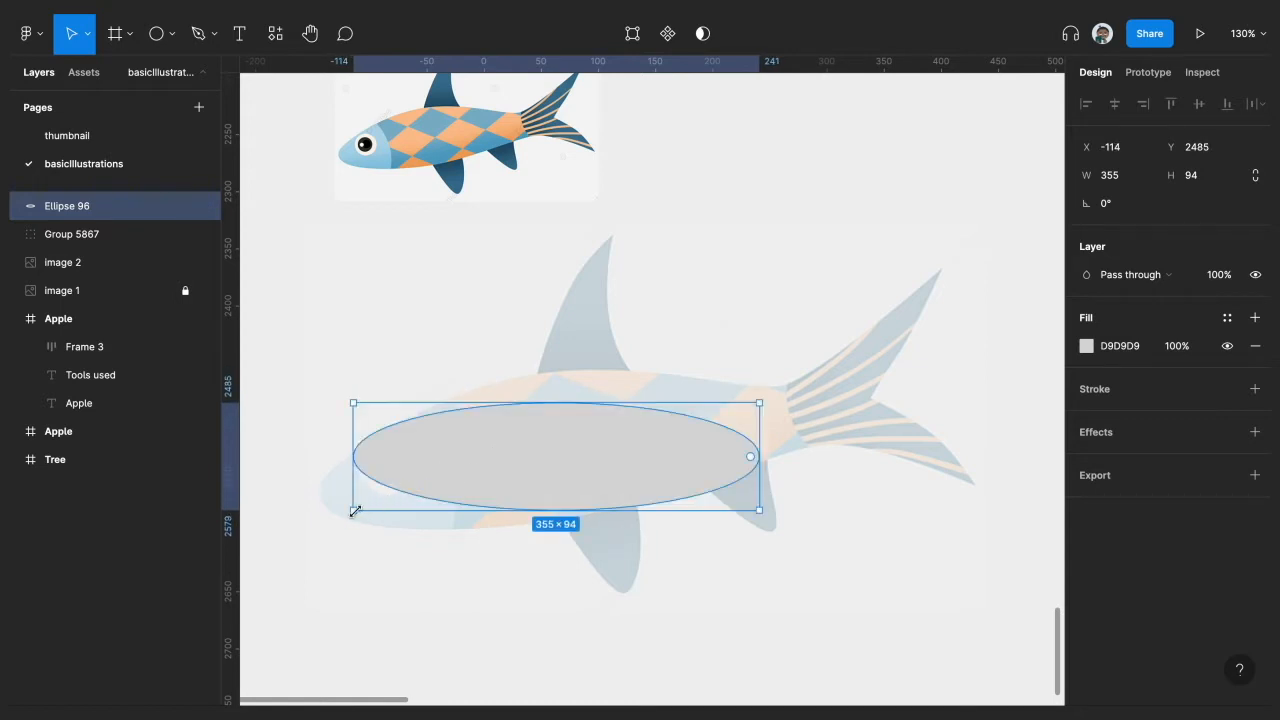
Step: Rotate the ellipse about 7° to match the fish's tilt and add a 1-wide black inside stroke
left_click_drag(340, 520, 346, 537)
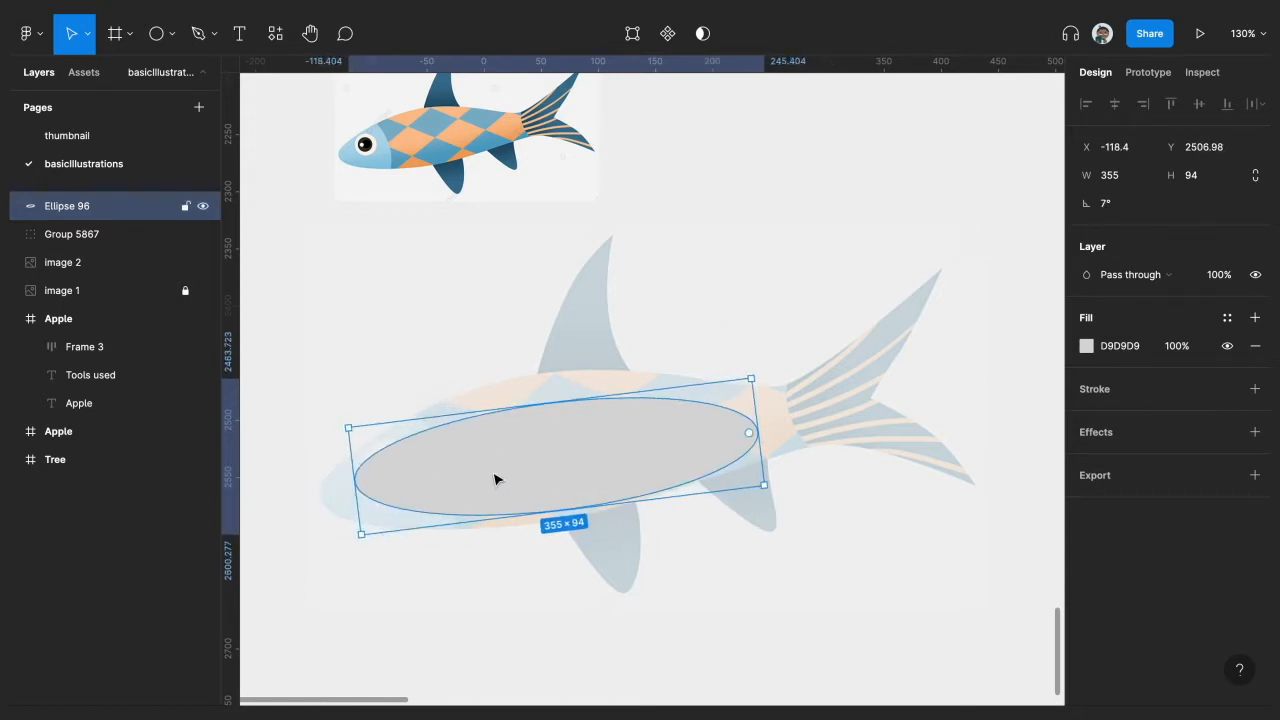
left_click_drag(497, 480, 495, 471)
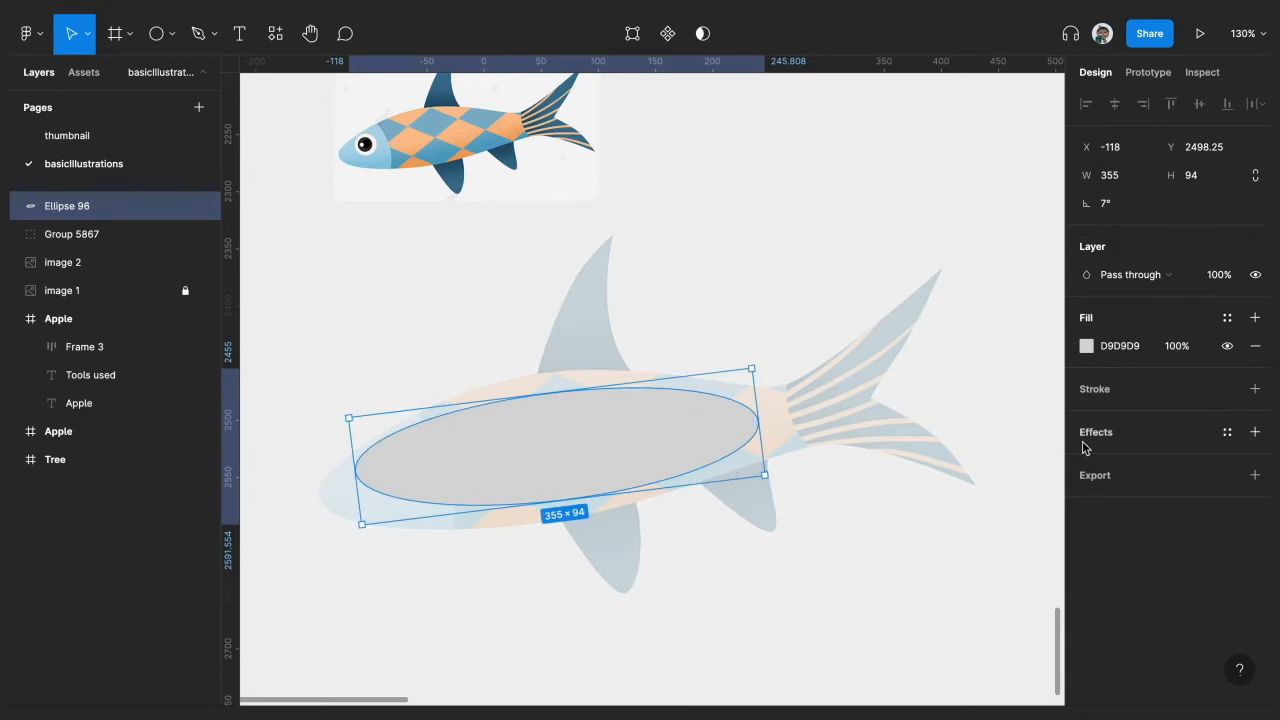
left_click(1256, 389)
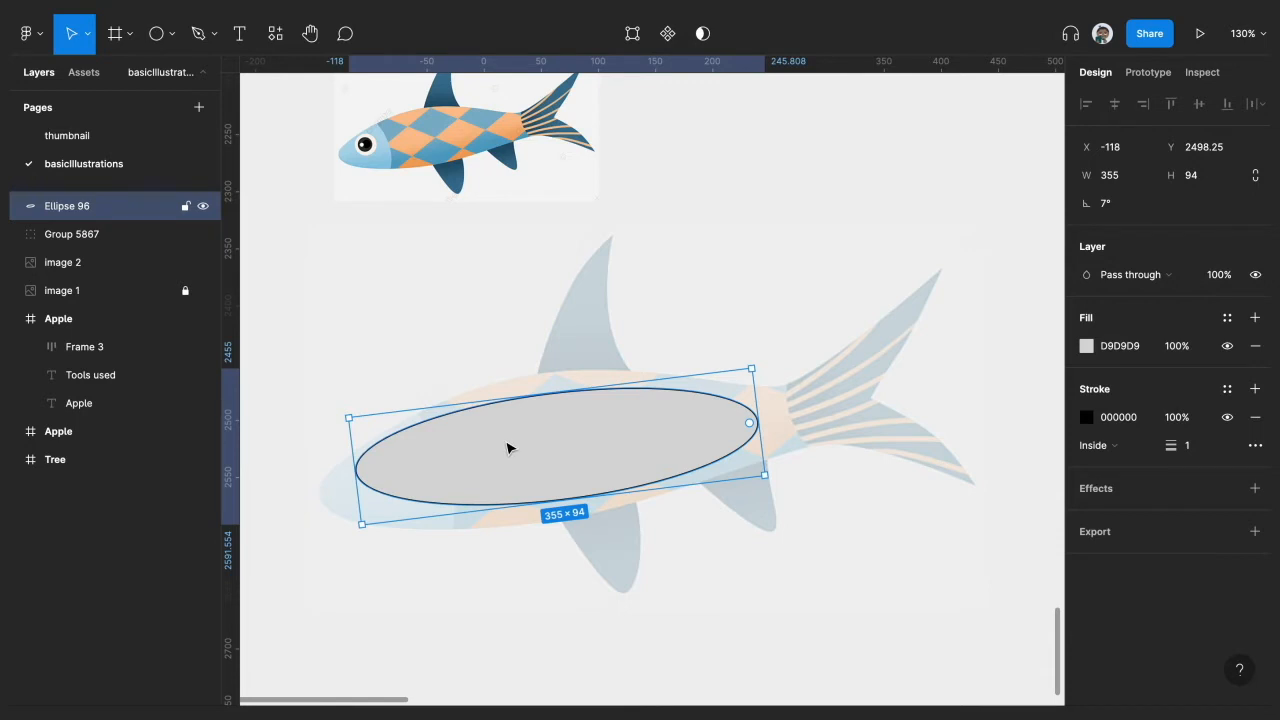
Step: Edit the ellipse's path, moving its nose, back, belly and tail-end anchor points onto the faded fish's outline
scroll(507, 448, "up", 5)
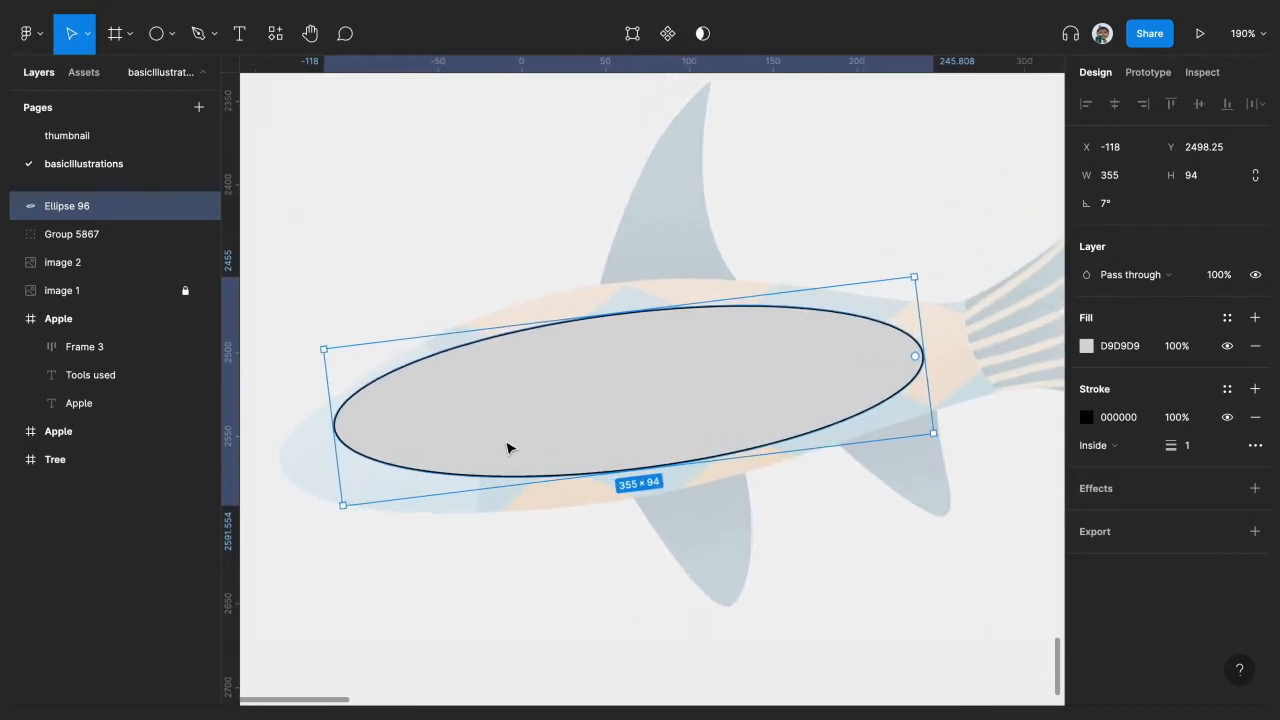
double_click(507, 448)
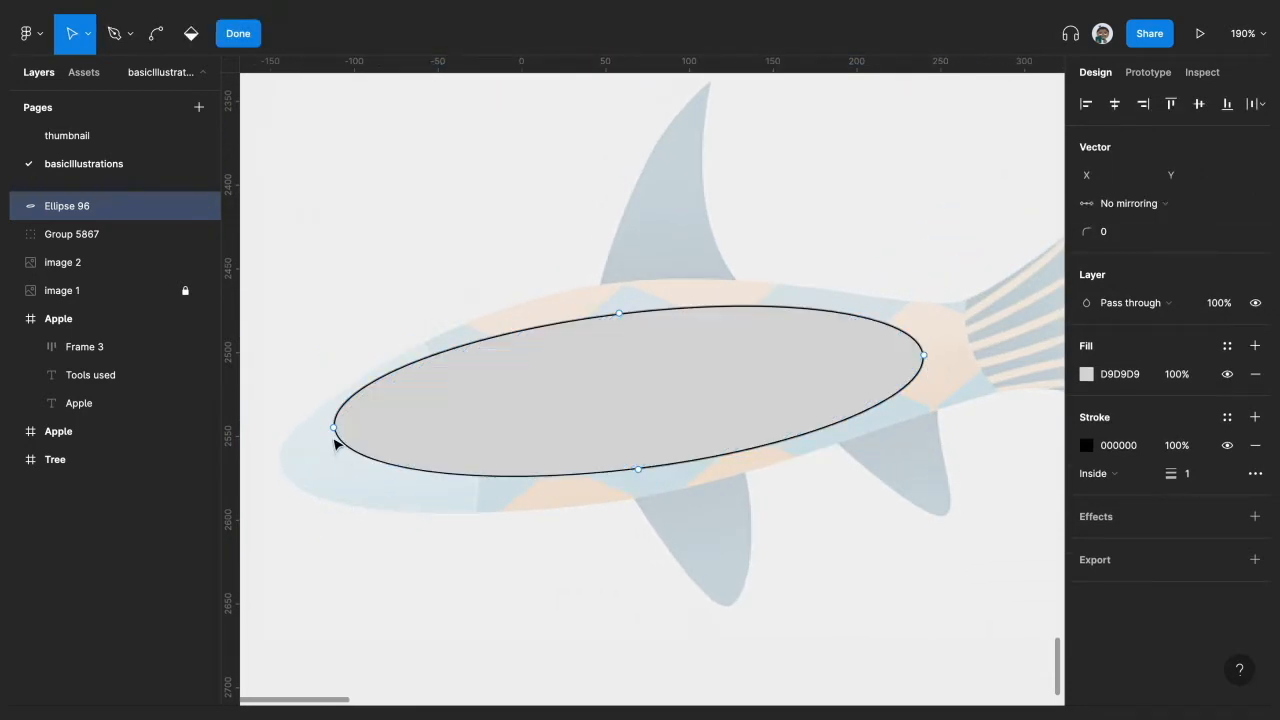
mouse_move(337, 436)
left_mouse_down()
mouse_move(310, 476)
mouse_move(283, 474)
left_mouse_up()
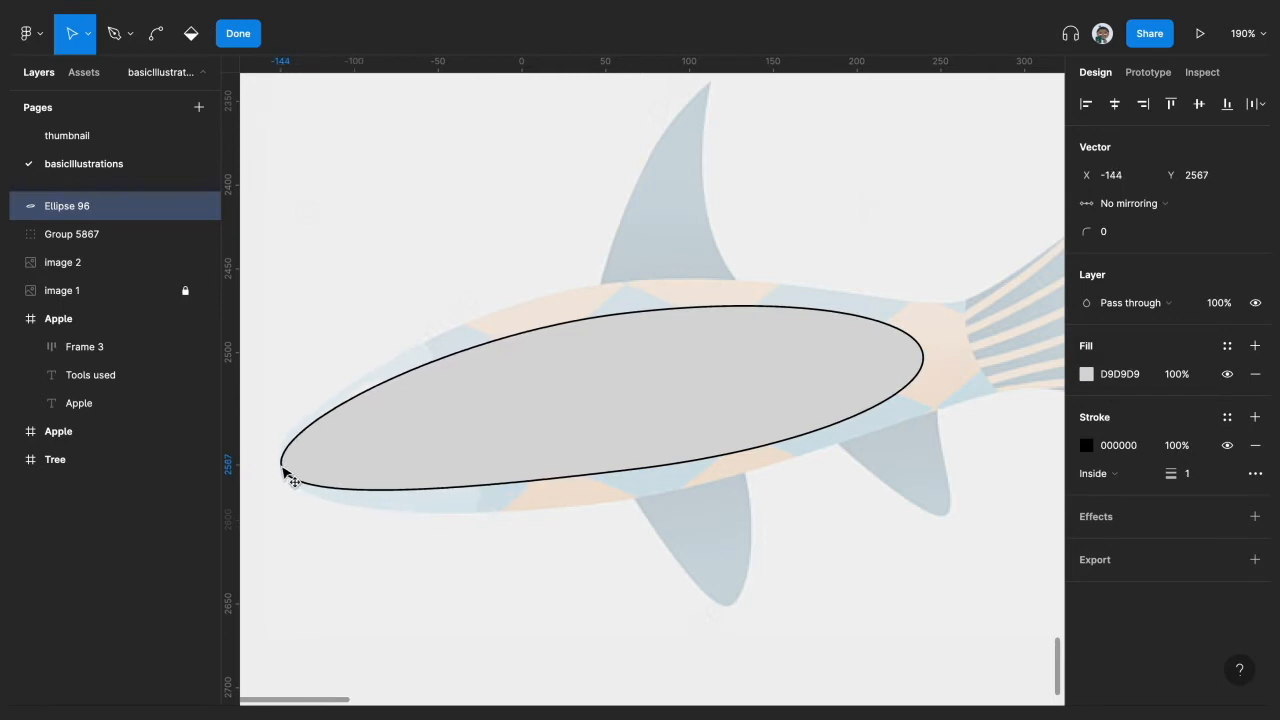
left_click_drag(621, 313, 619, 291)
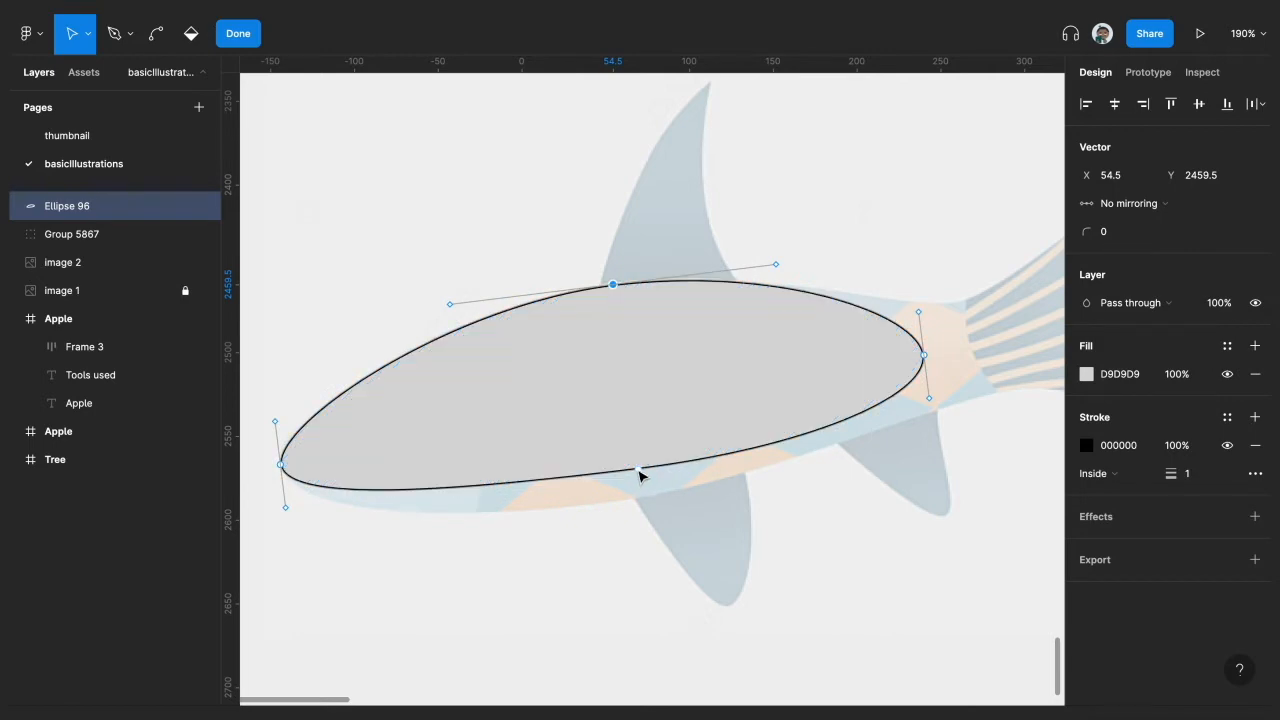
left_click_drag(638, 472, 643, 511)
scroll(777, 451, "right", 3)
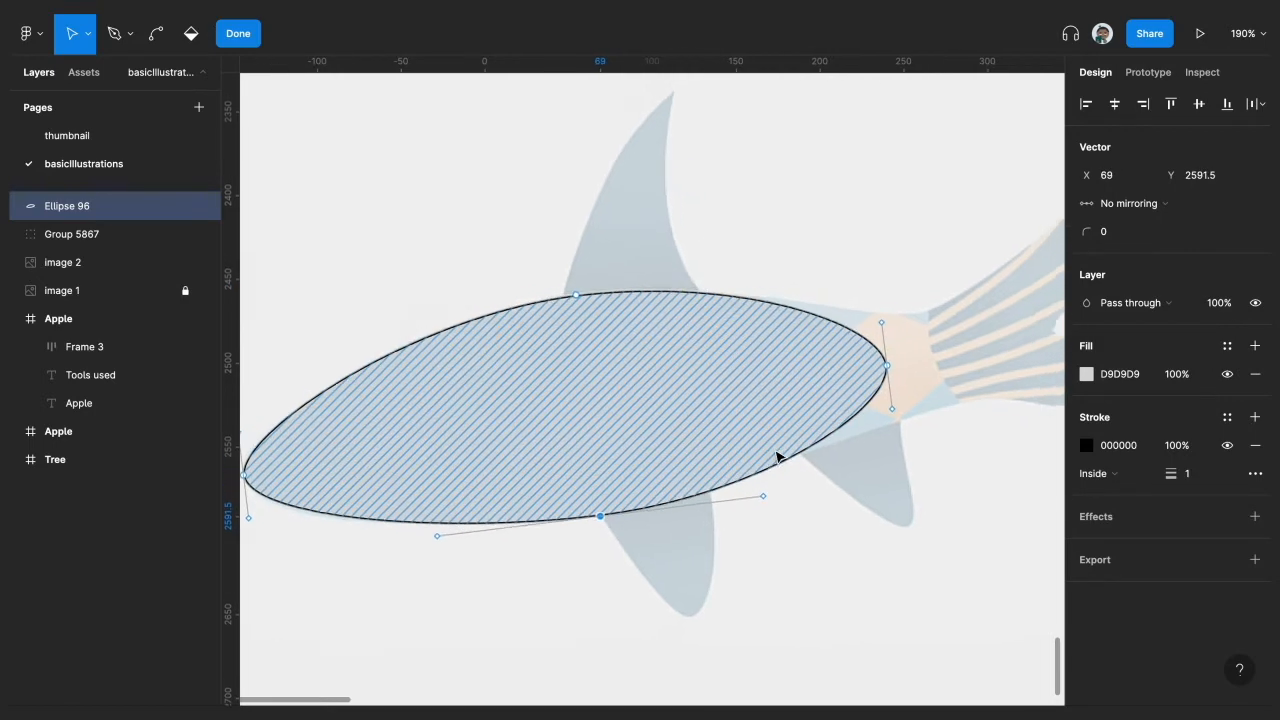
left_click_drag(881, 371, 926, 372)
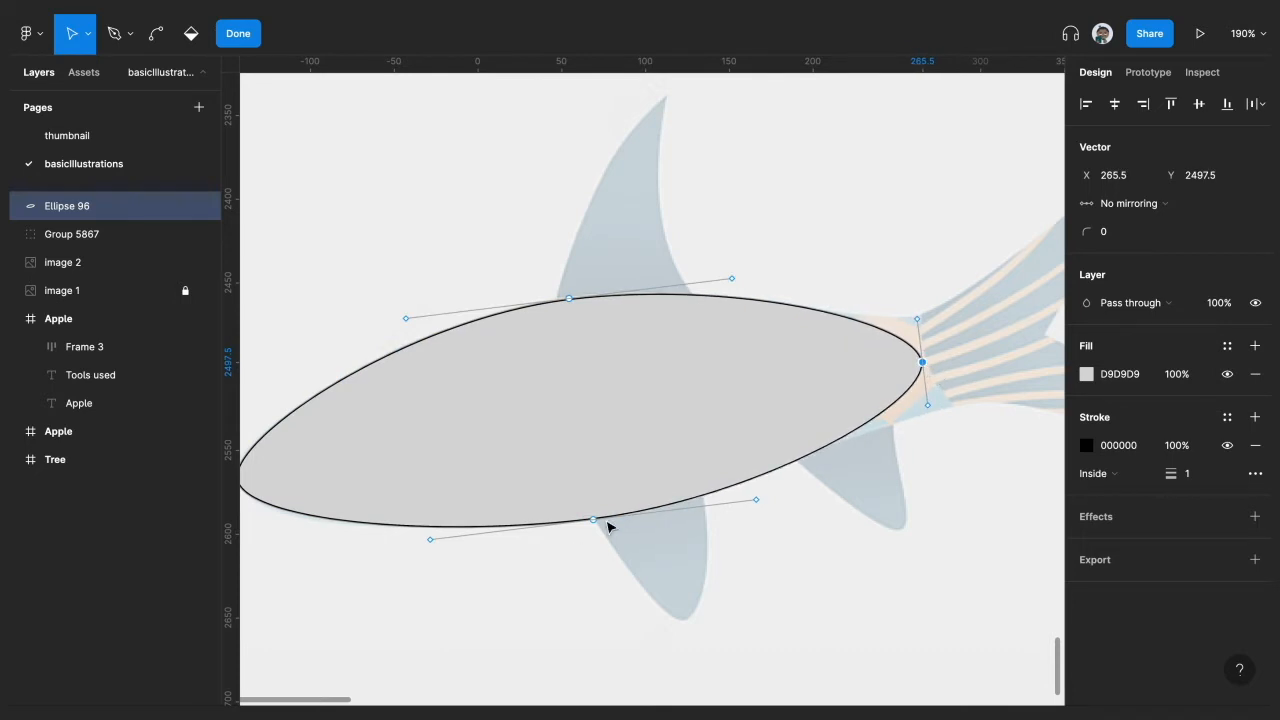
left_click_drag(594, 520, 597, 521)
Step: Lengthen the nose anchor's curve handles to fit the fish's head outline and finish editing the path
scroll(597, 521, "down", 5)
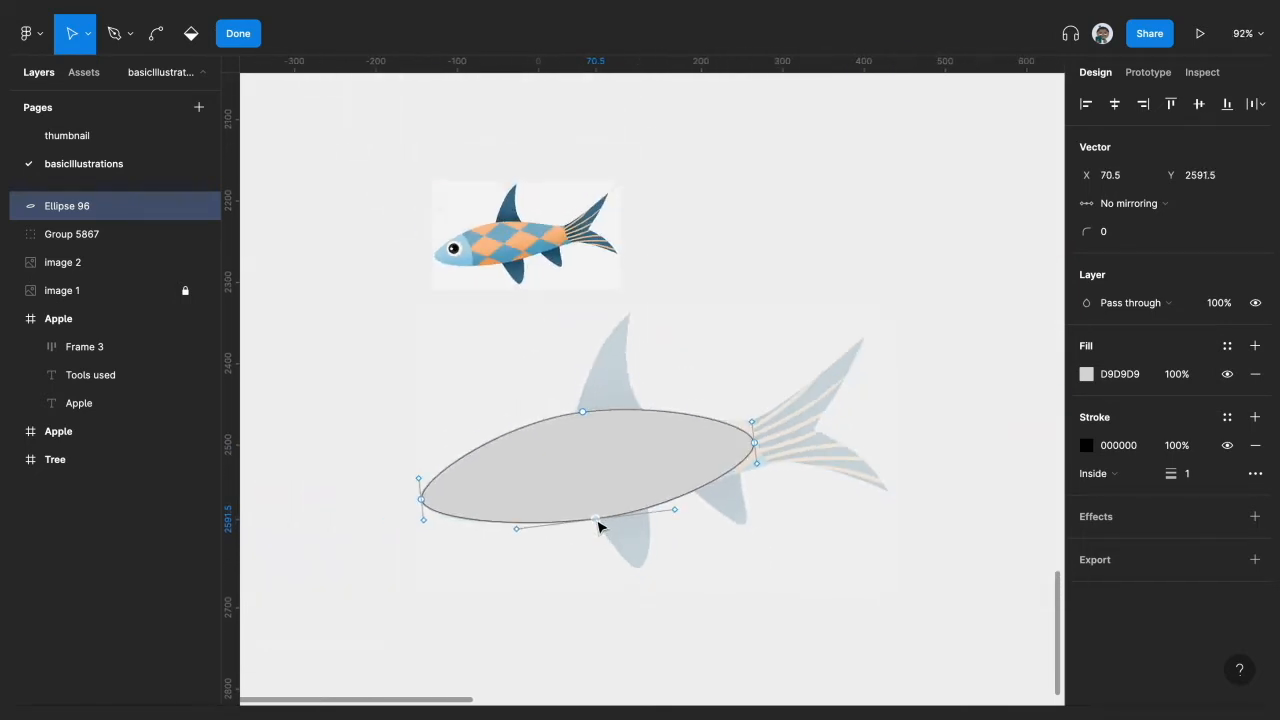
scroll(422, 530, "up", 3)
scroll(435, 520, "up", 4)
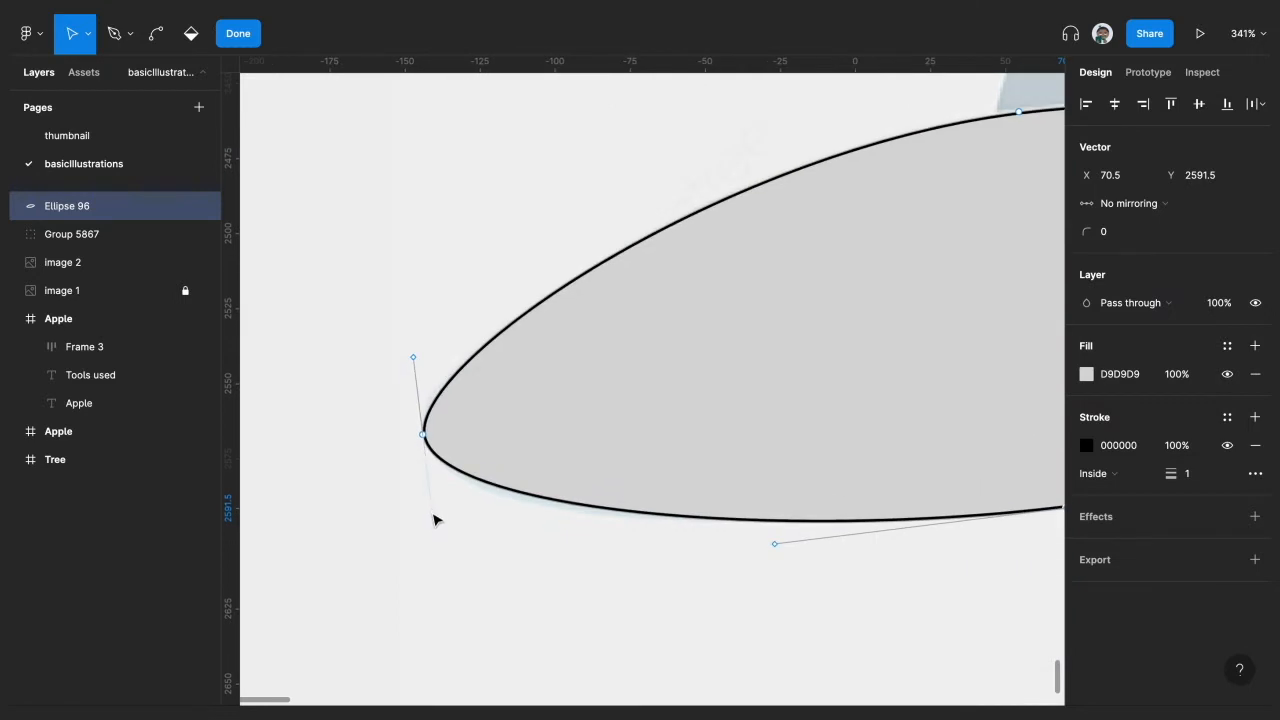
left_click_drag(433, 515, 434, 524)
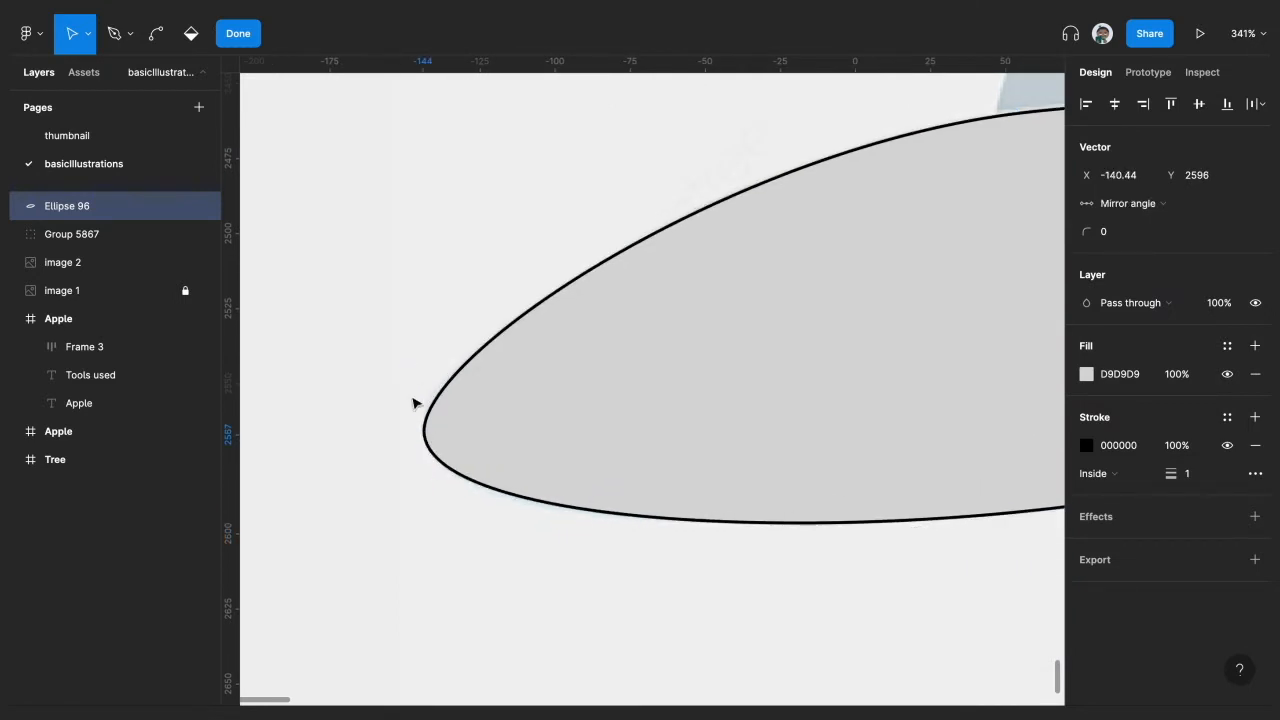
left_click(426, 434)
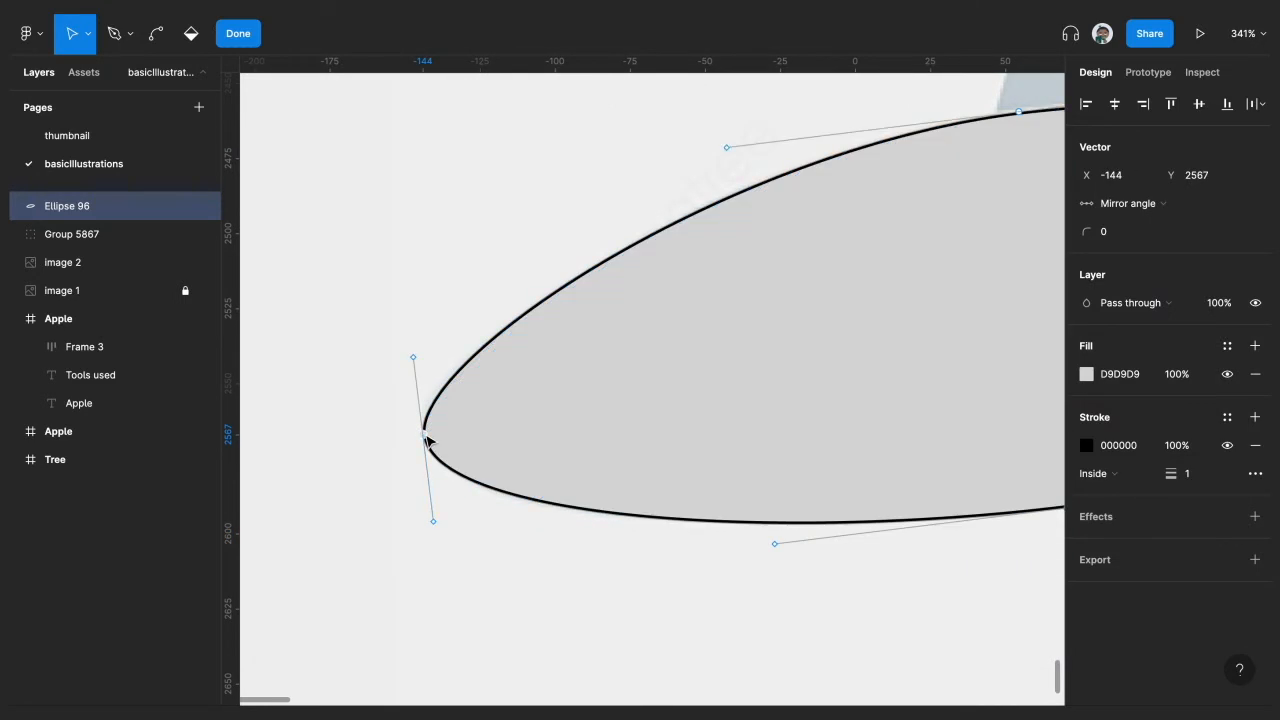
left_click_drag(425, 436, 404, 436)
key("ctrl+z")
left_click_drag(418, 364, 416, 346)
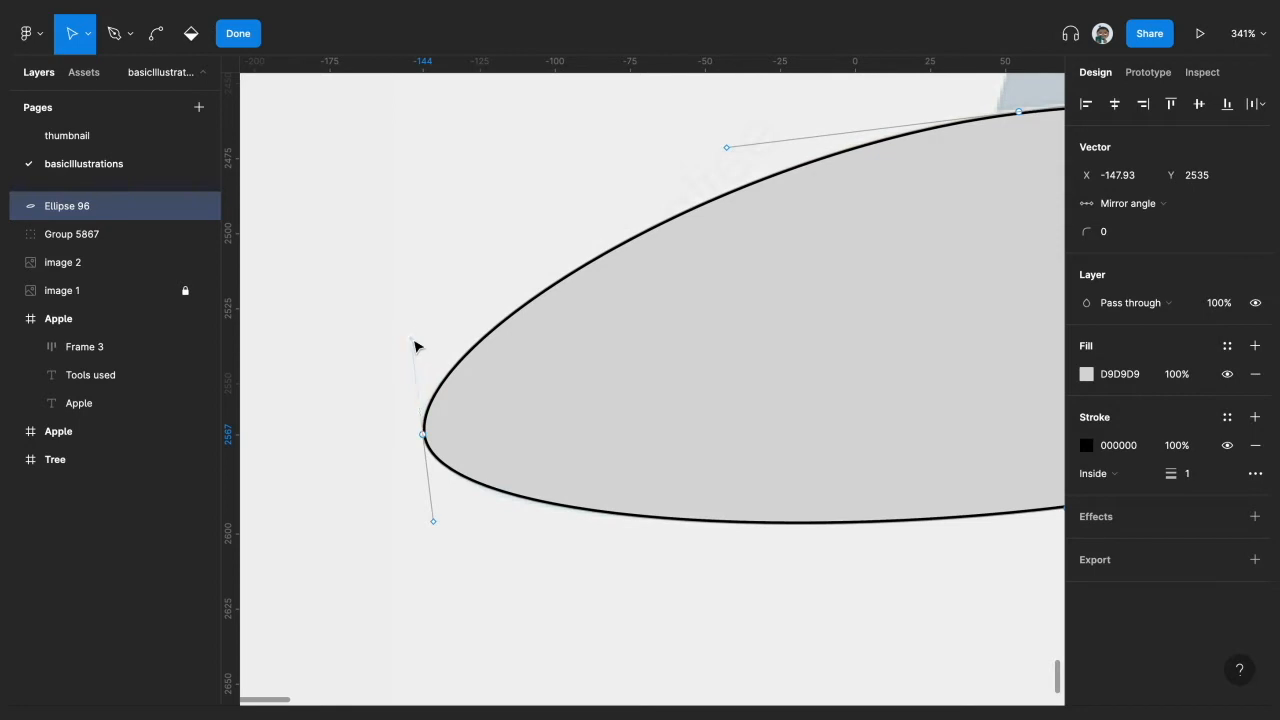
scroll(416, 346, "down", 5)
scroll(492, 360, "up", 2)
scroll(492, 360, "right", 2)
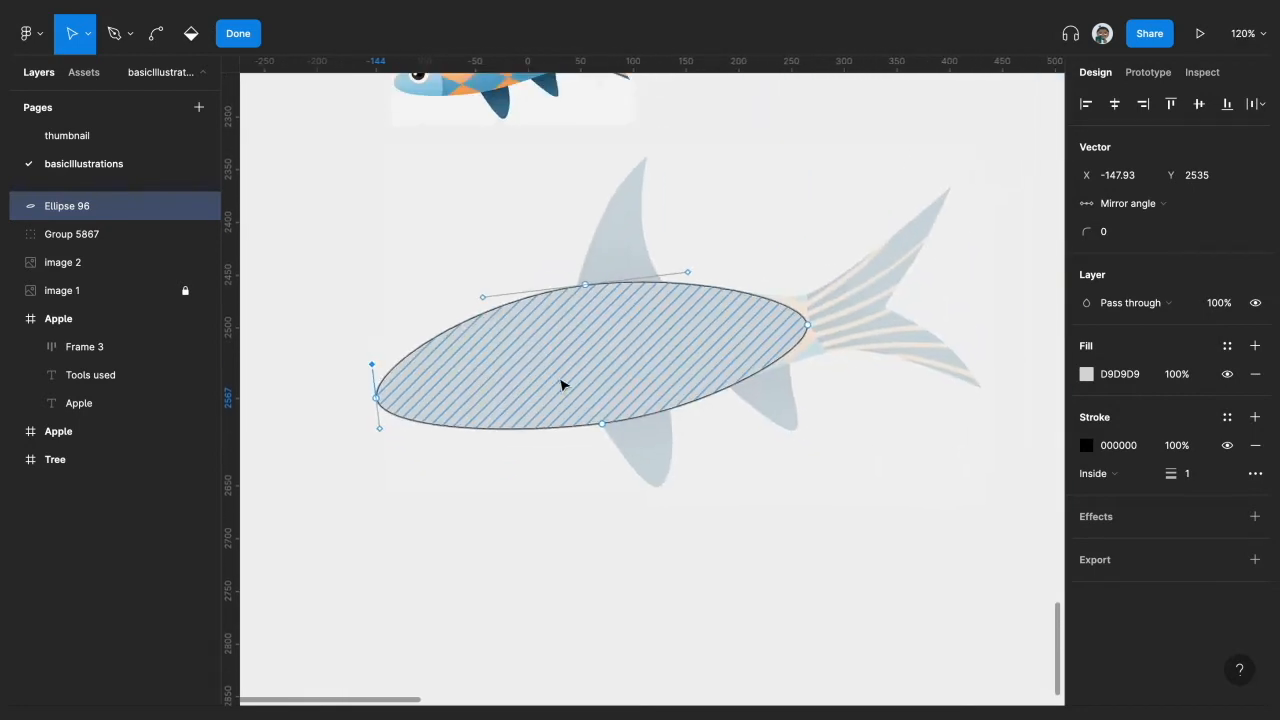
key("Escape")
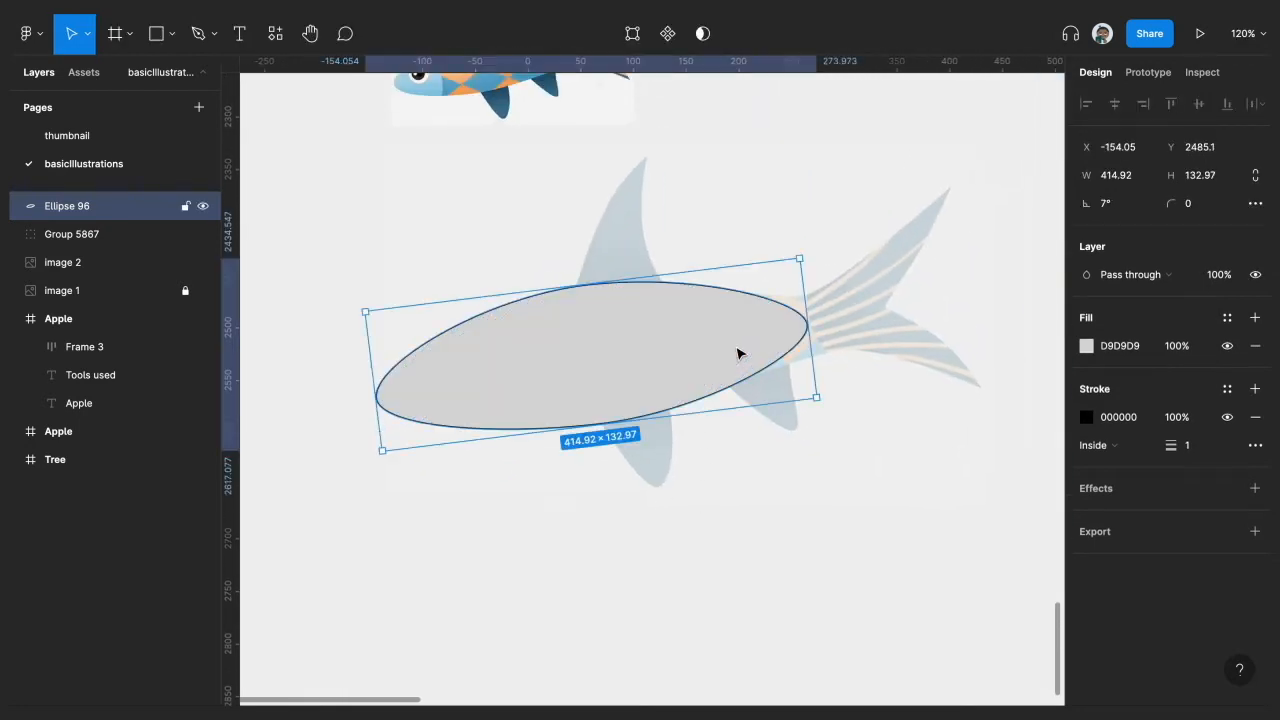
key("Escape")
scroll(780, 317, "right", 2)
scroll(780, 317, "up", 1)
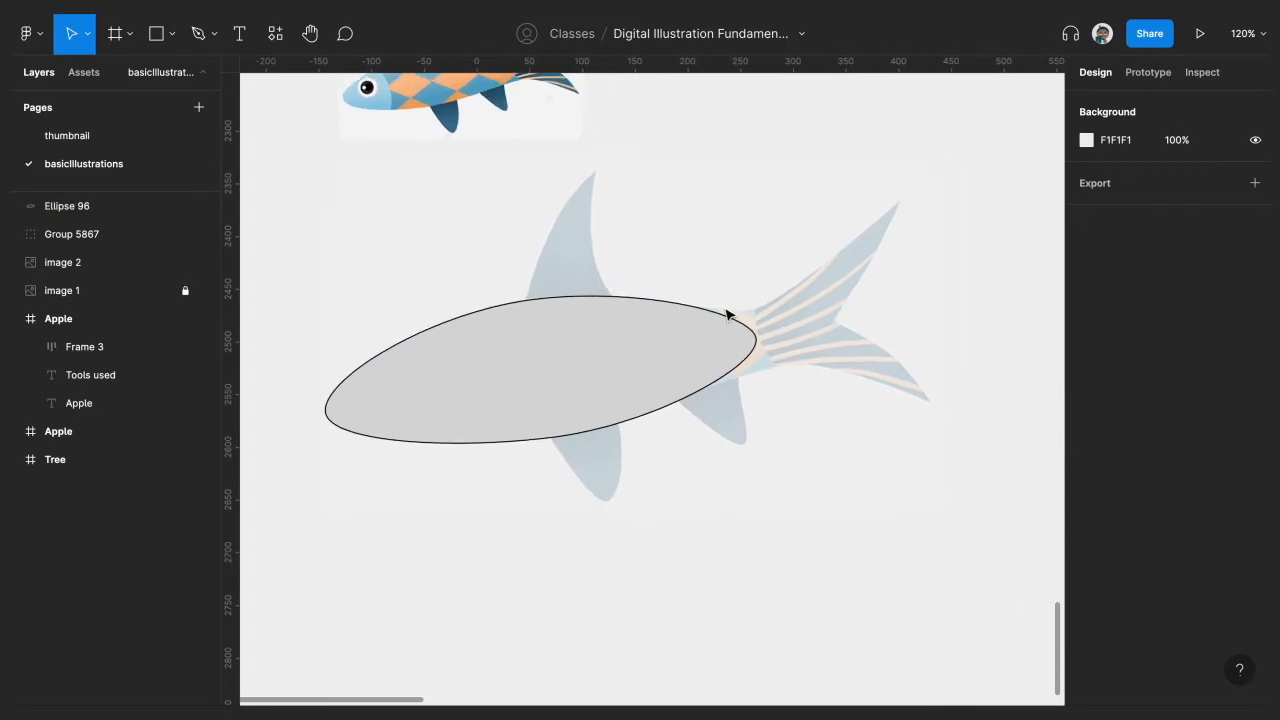
scroll(727, 315, "up", 3)
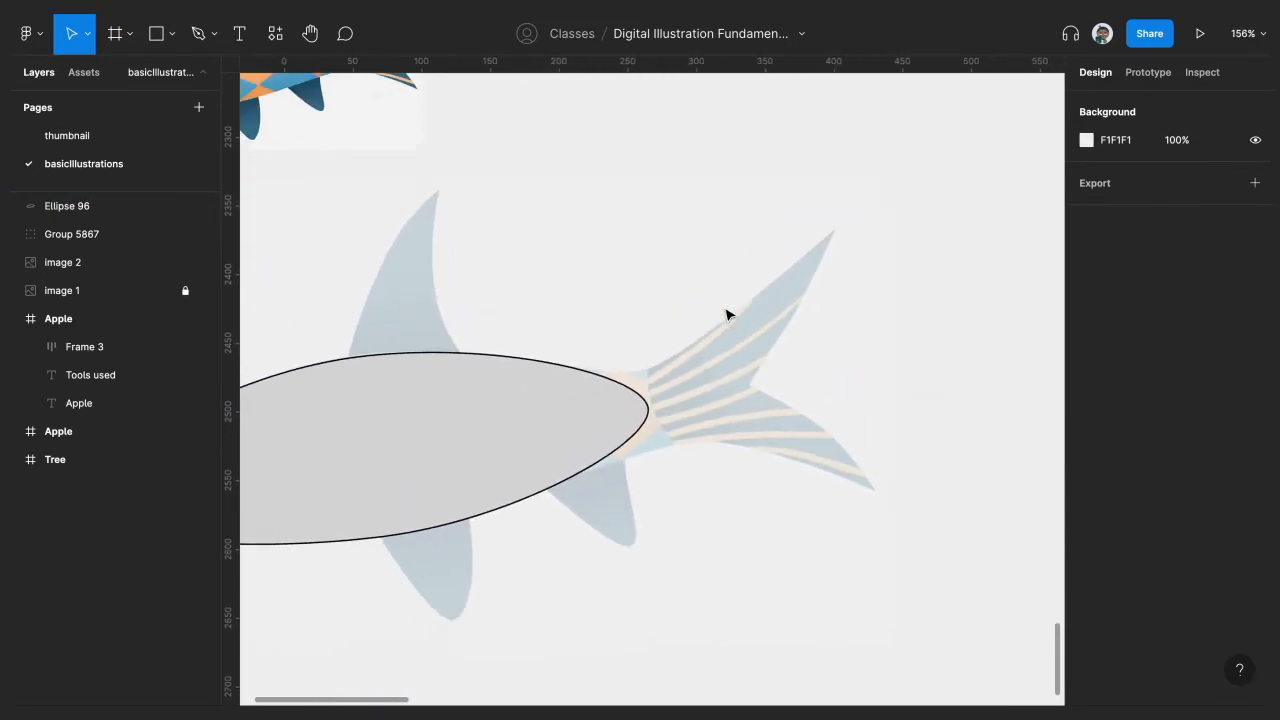
scroll(727, 315, "up", 3)
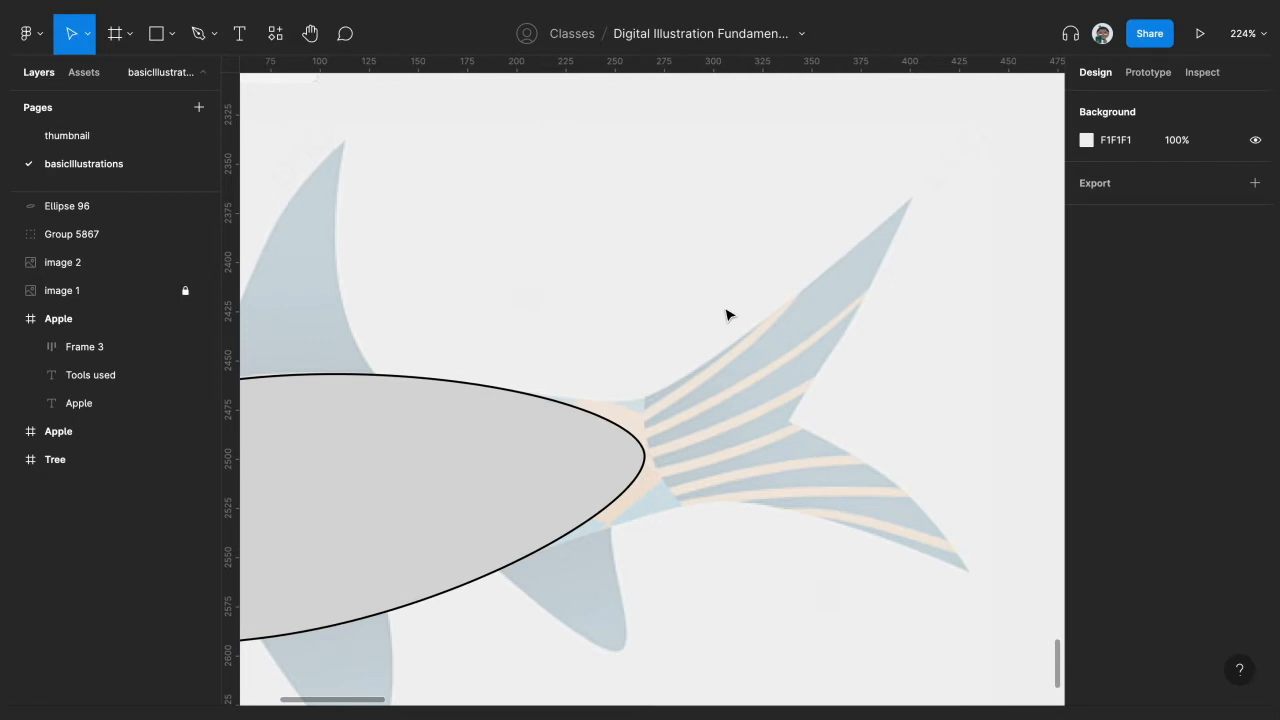
Step: Start a Pen path on the body's back and curve it along the faded tail's upper edge to the upper tip, removing the outgoing handle
left_click(217, 43)
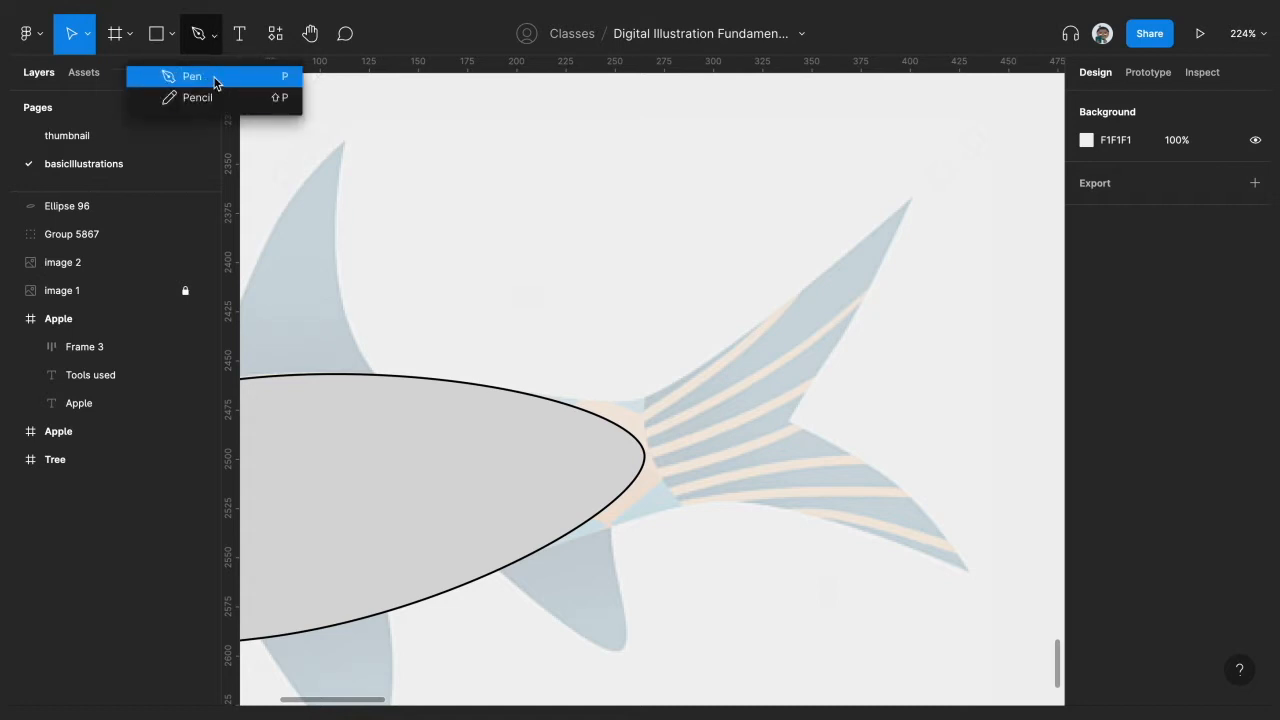
left_click(213, 80)
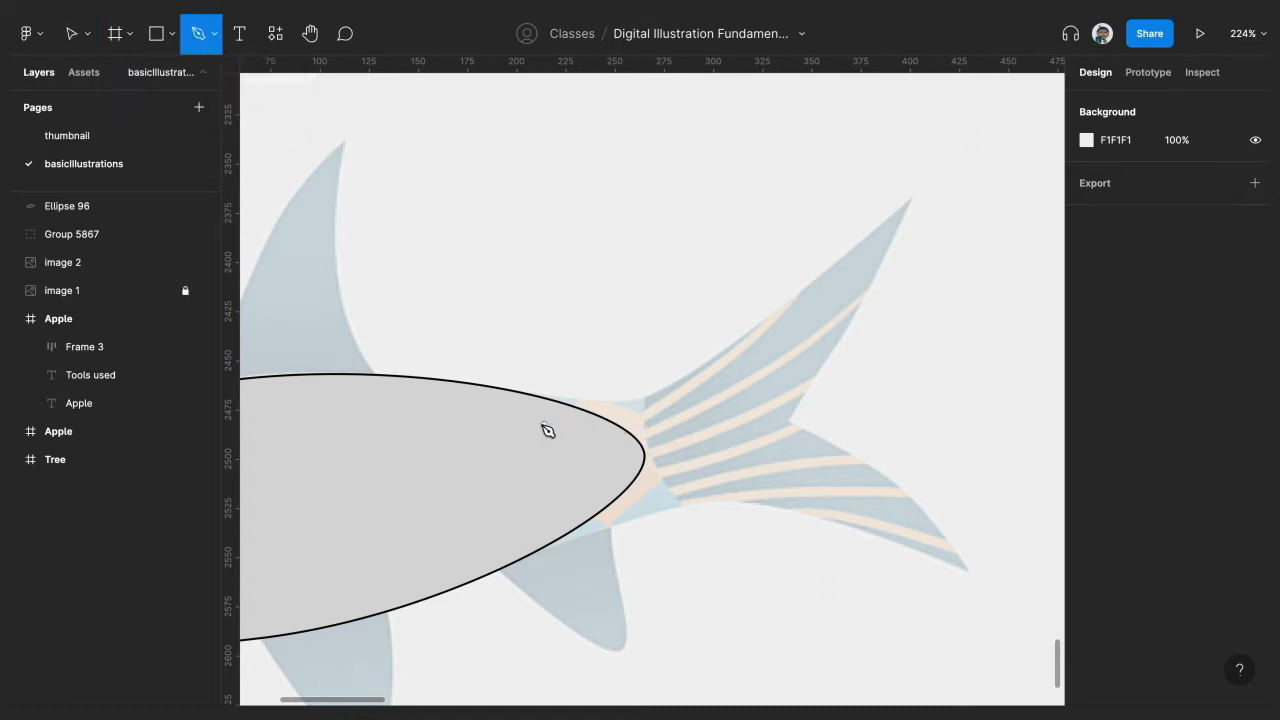
left_click(536, 396)
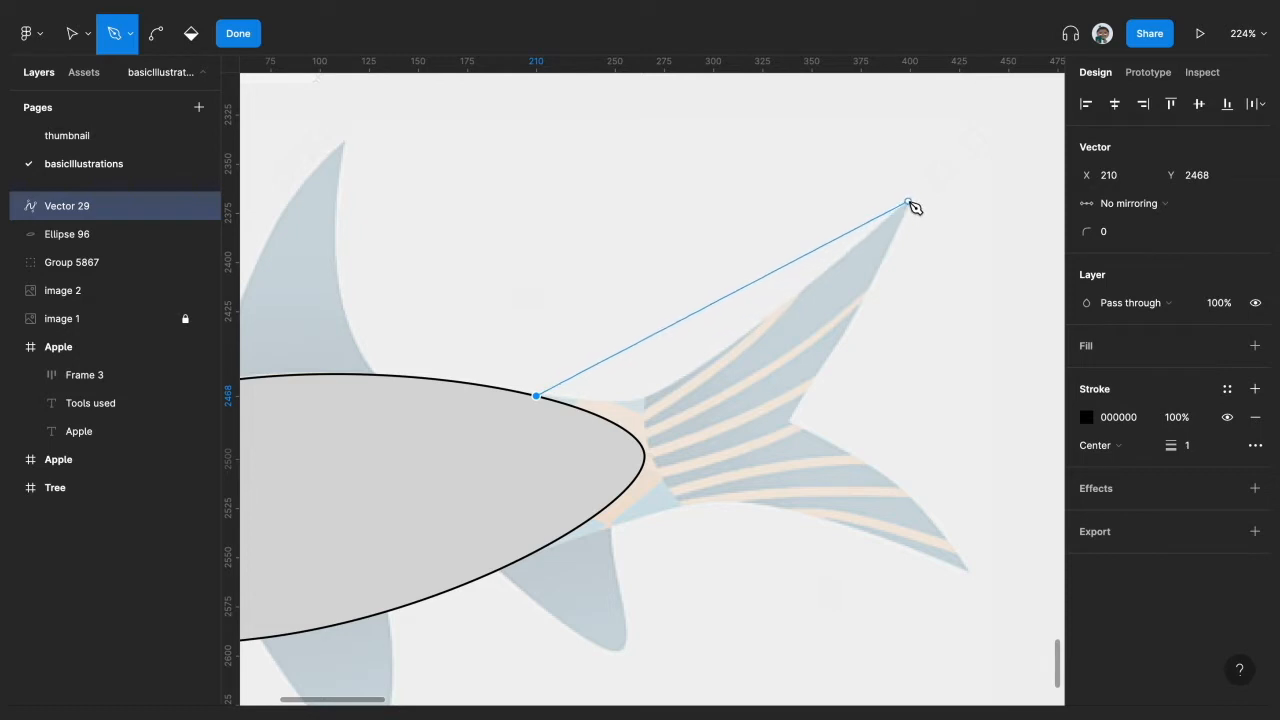
left_click(911, 201)
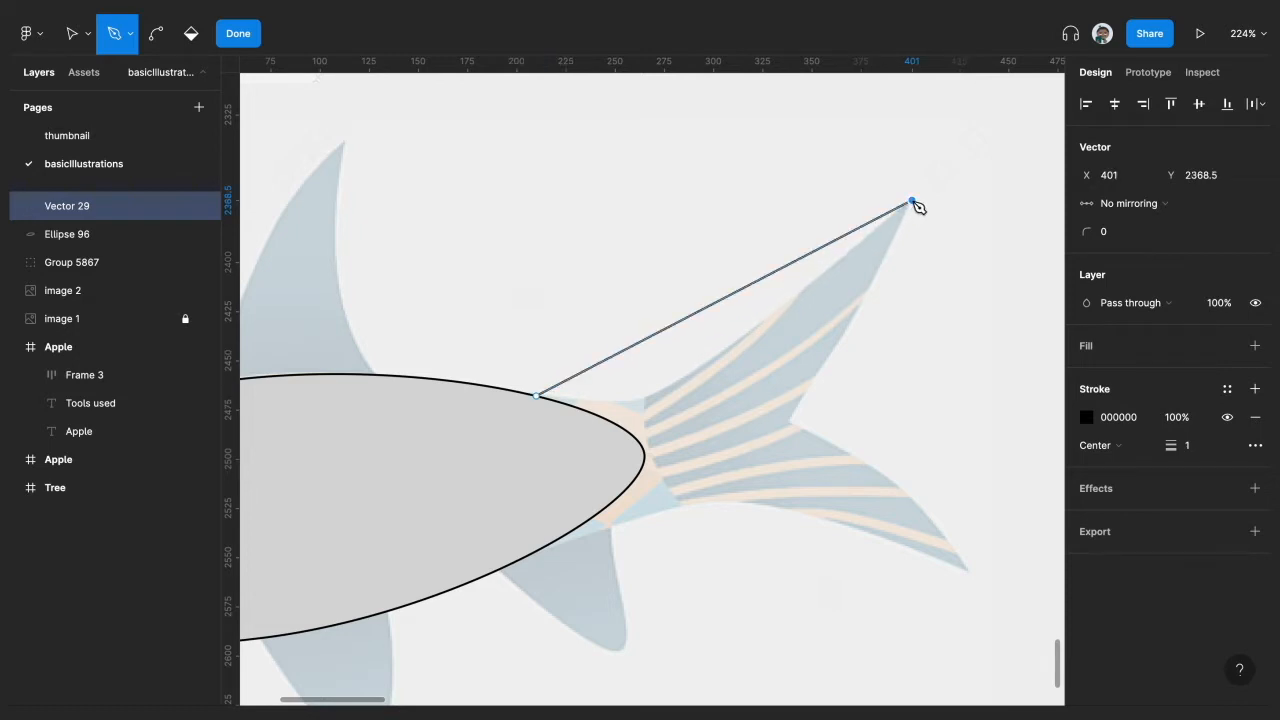
left_click_drag(912, 201, 976, 143)
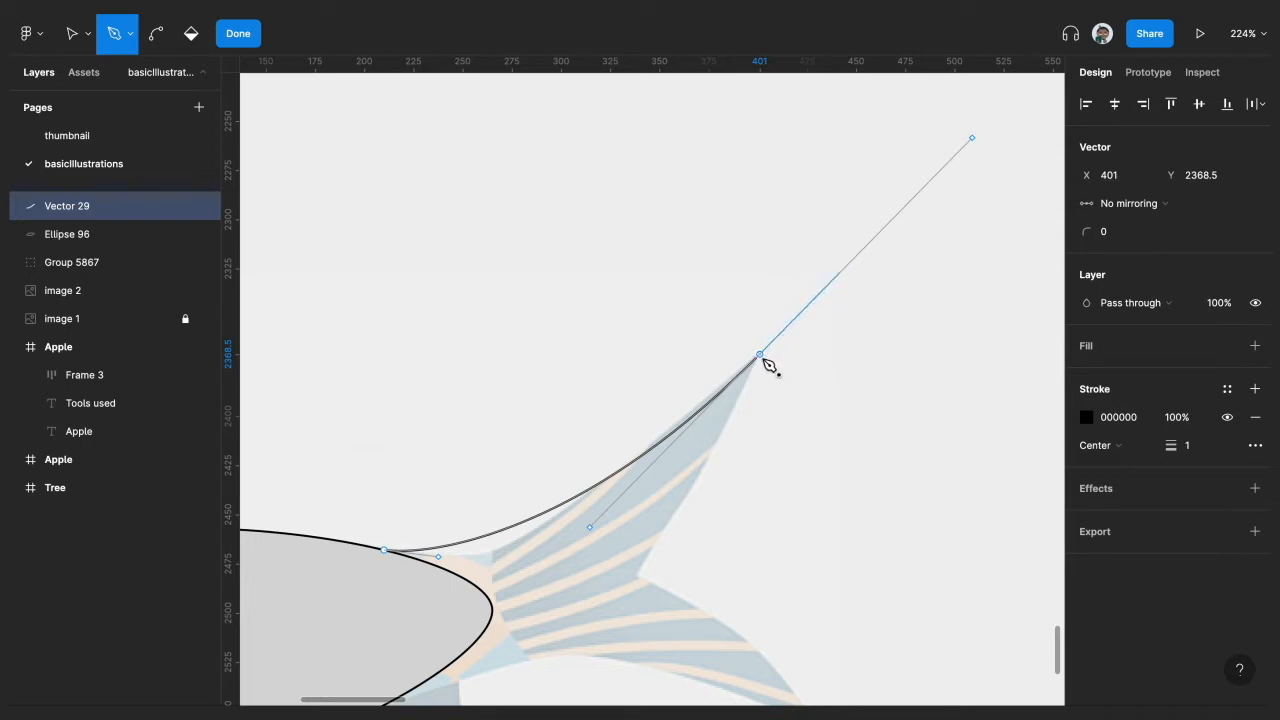
left_click(762, 357)
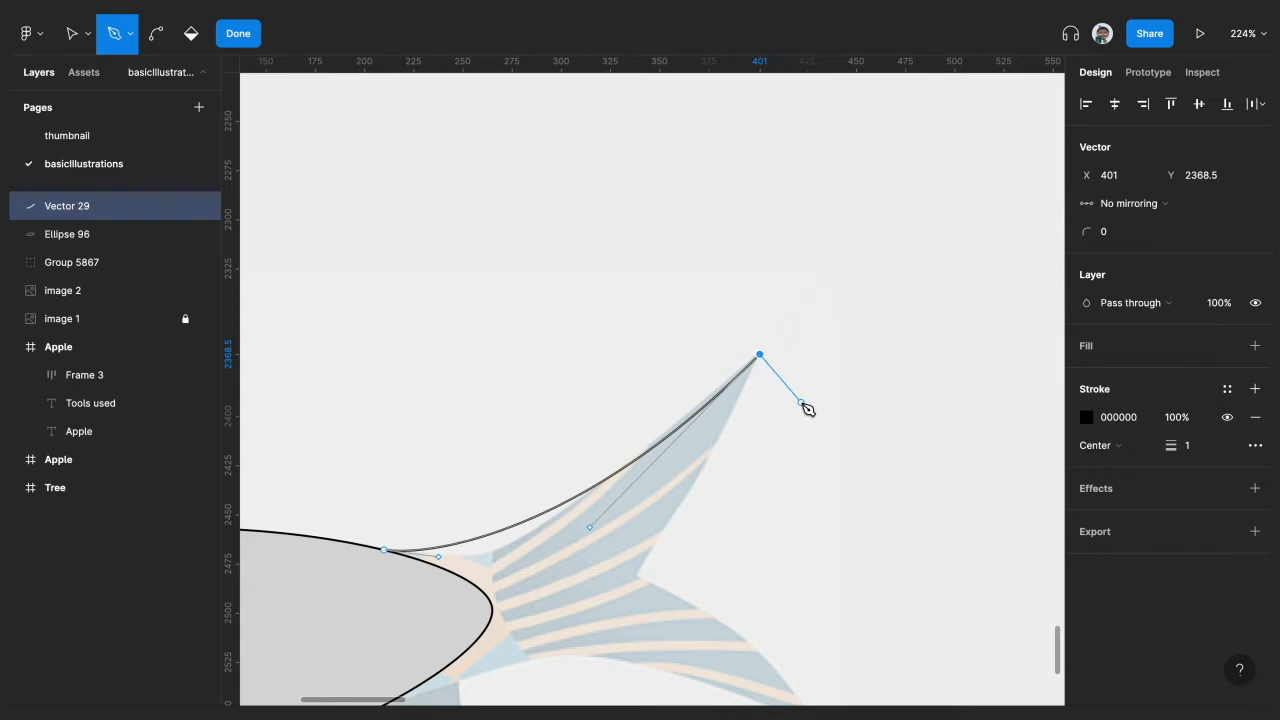
Step: Continue the path in curves to the tail's fork notch and out to the lower tip, removing the outgoing handle at each point
scroll(808, 409, "down", 2)
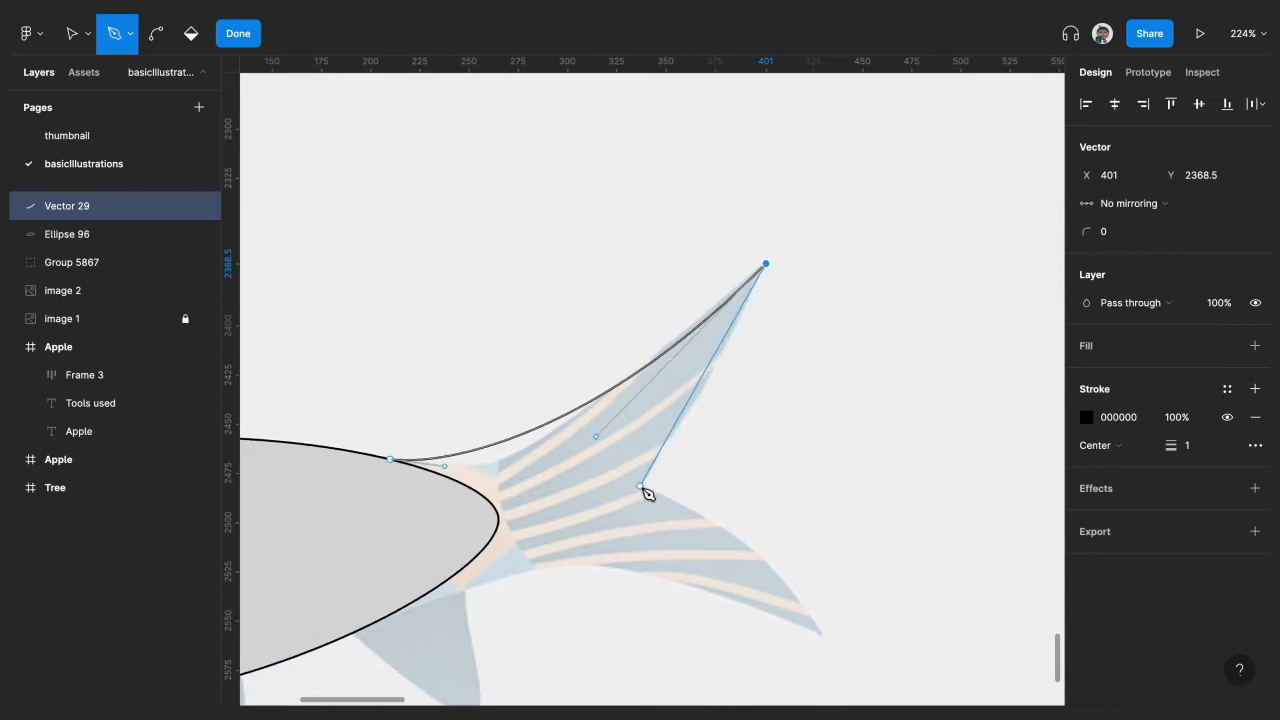
left_click_drag(641, 487, 596, 527)
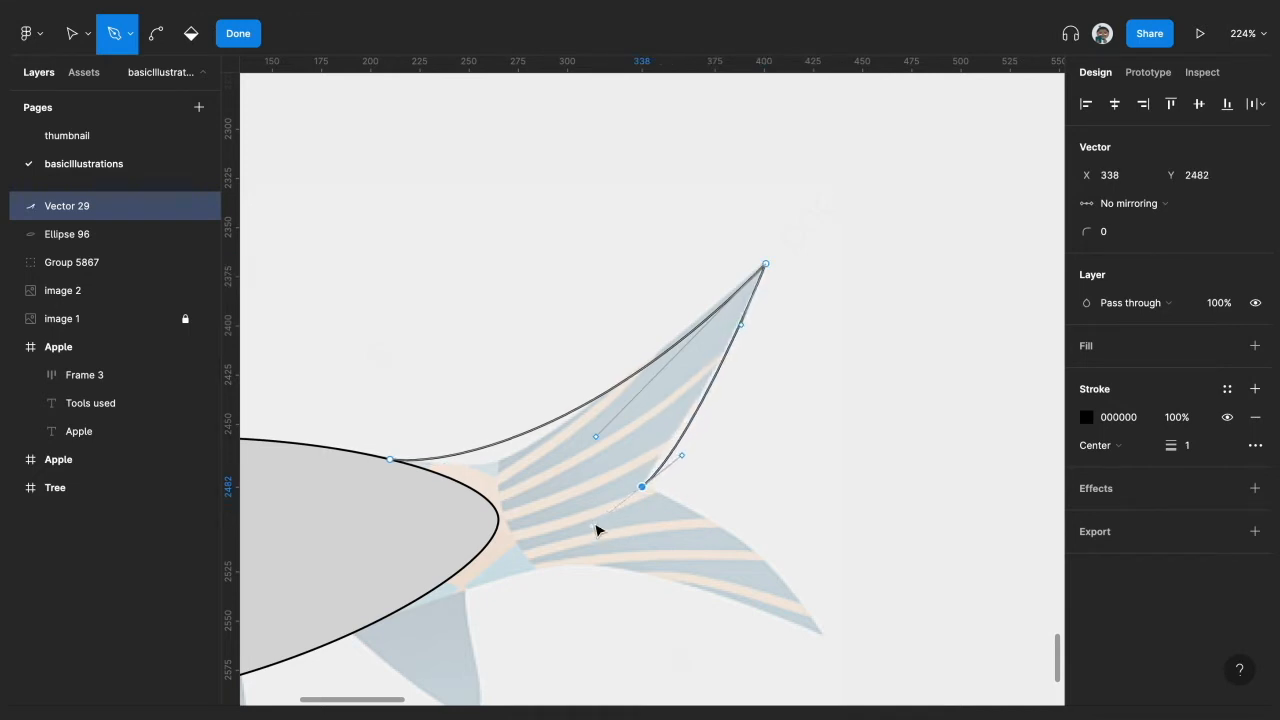
left_click(642, 487)
scroll(643, 489, "down", 1)
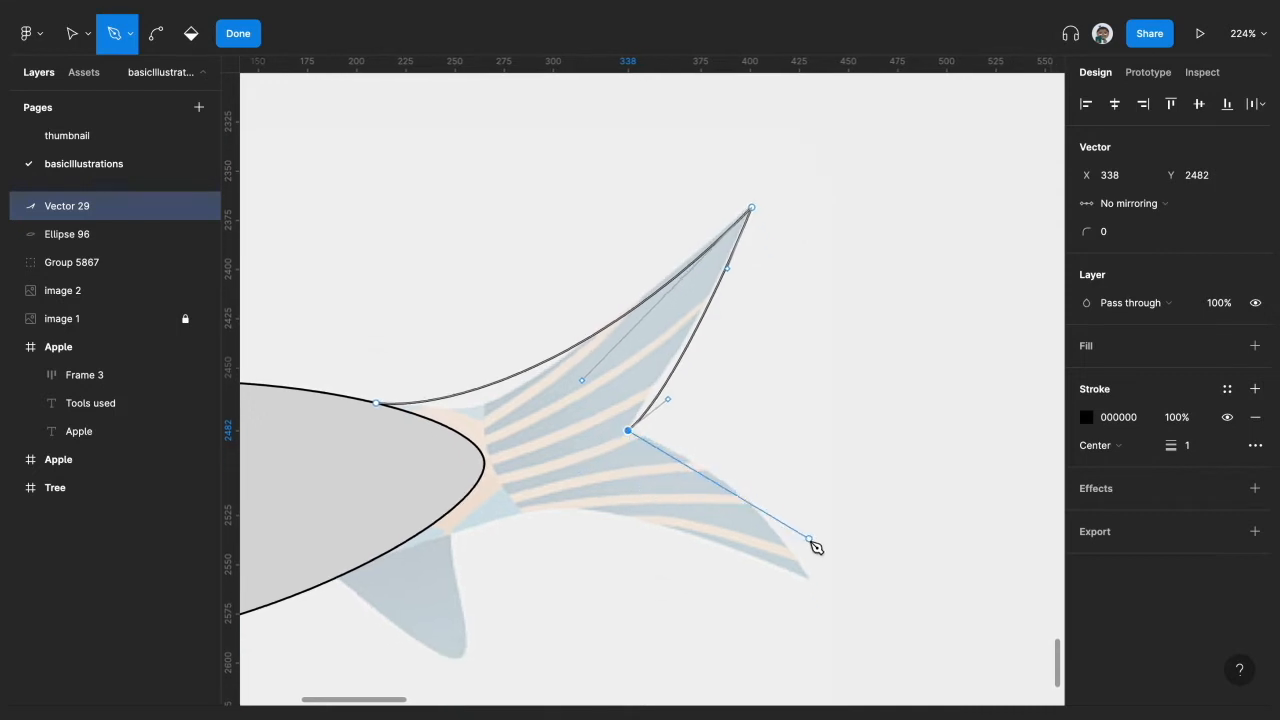
scroll(809, 545, "down", 1)
left_click_drag(805, 527, 846, 619)
left_click(846, 619, "super")
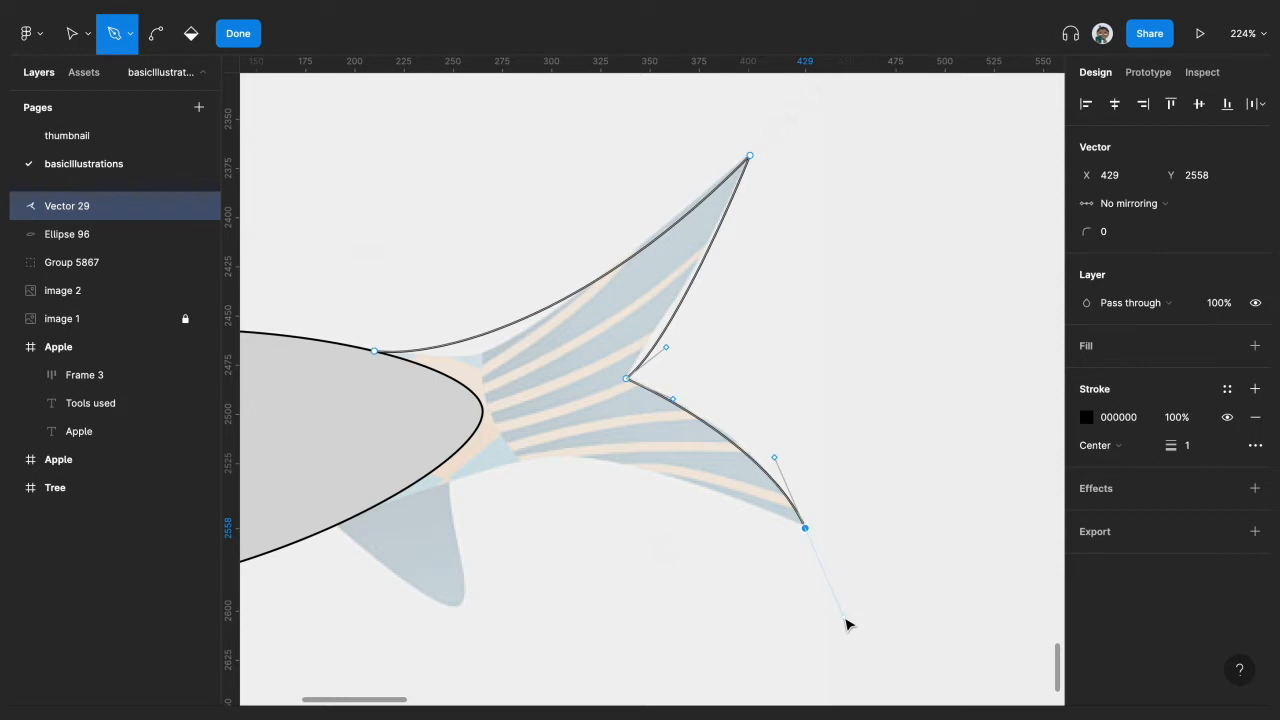
left_click_drag(845, 625, 843, 617)
left_click(806, 528)
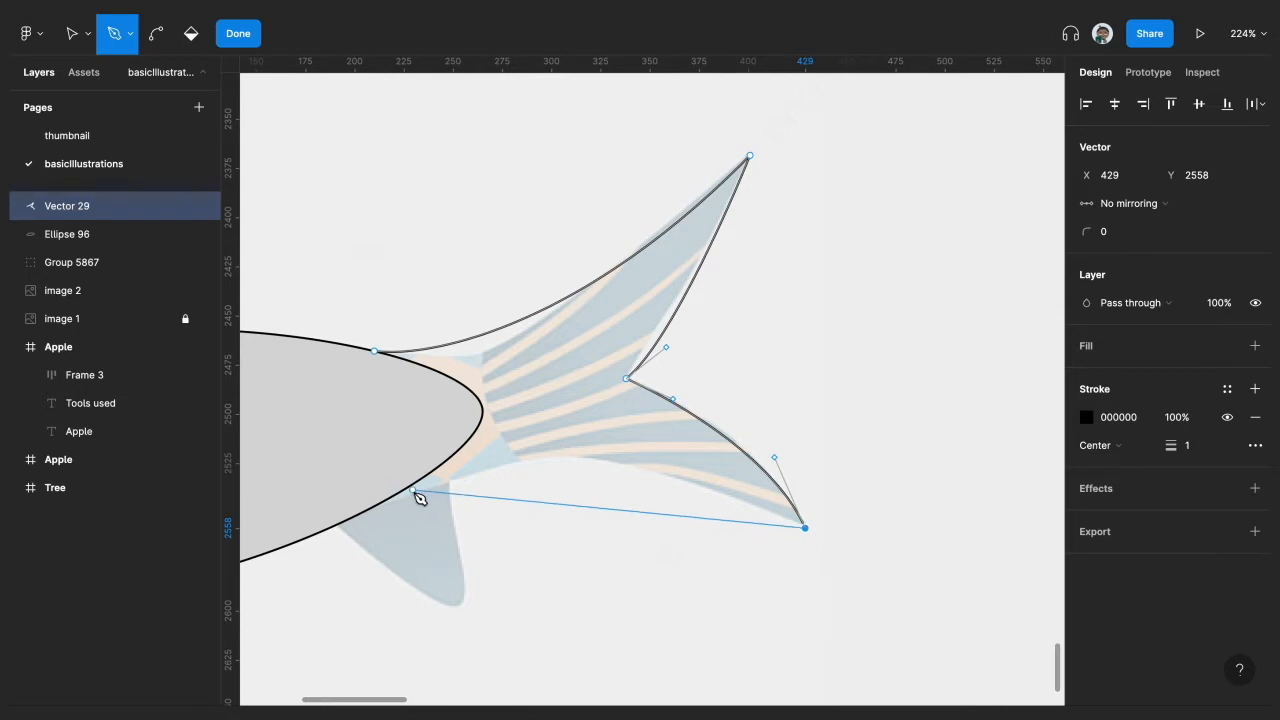
Step: Curve the path from the lower tip back to the body's underside and close it with a straight segment to the starting point
left_click_drag(387, 498, 248, 585)
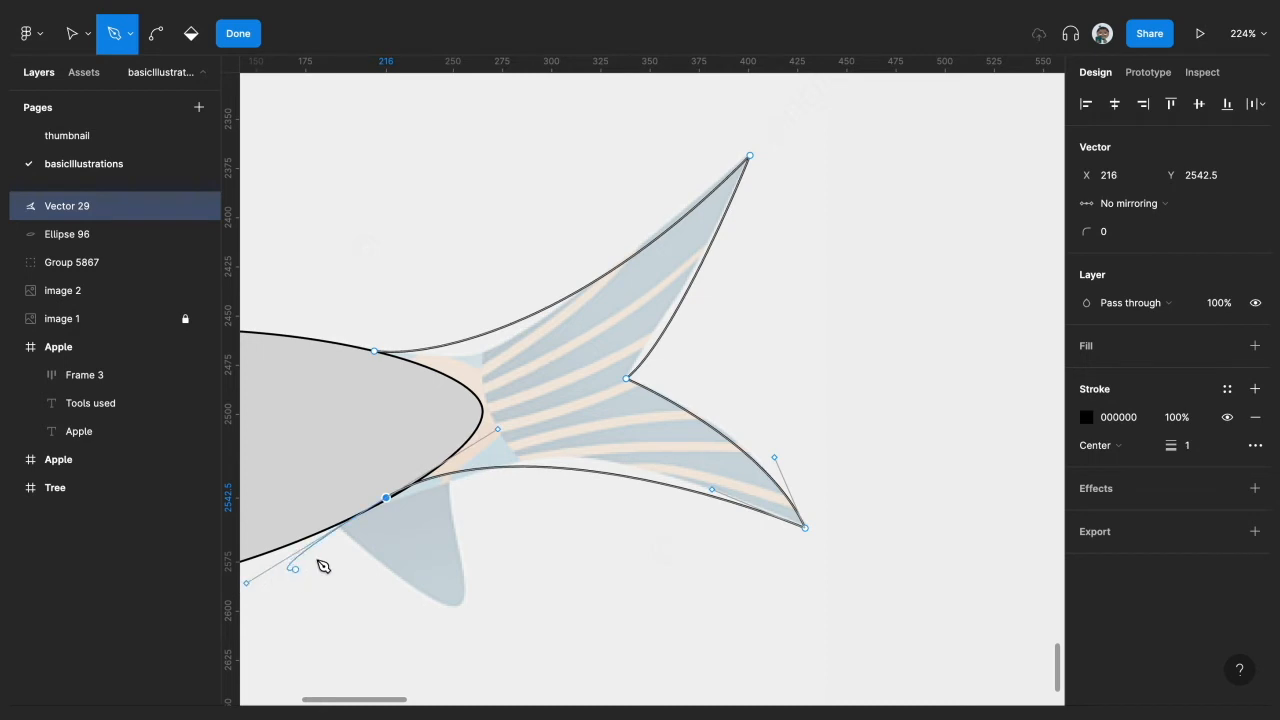
left_click(386, 498)
left_click(377, 354)
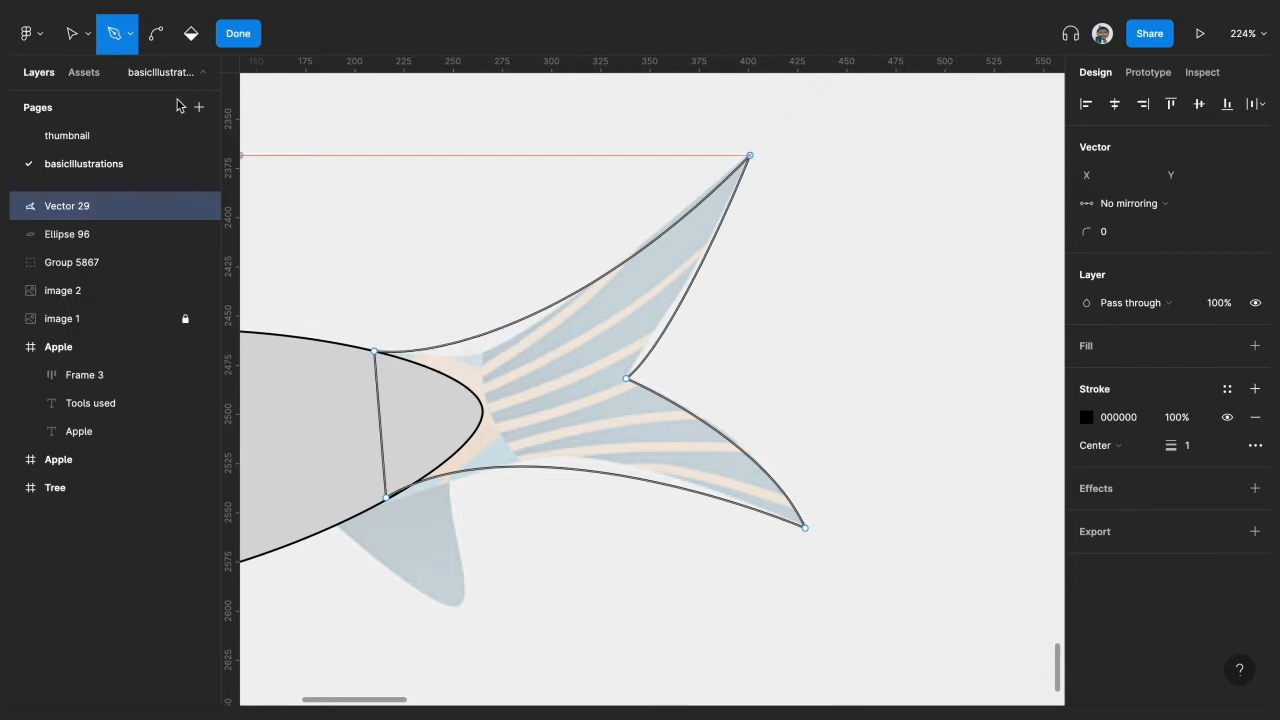
Step: Adjust the fork notch anchor and the curve handles of the notch and lower tip to fit the faded tail, and finish editing the path
left_click(88, 36)
left_click(86, 77)
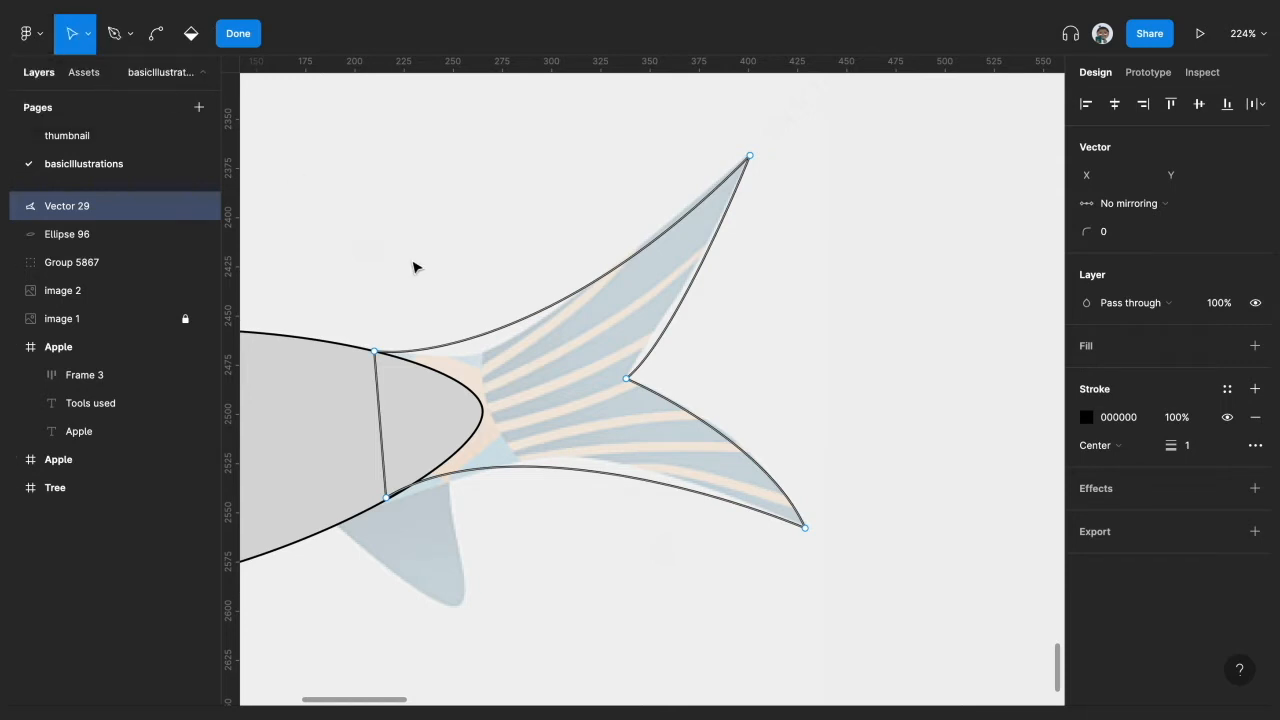
left_click(627, 380)
left_click_drag(627, 380, 682, 314)
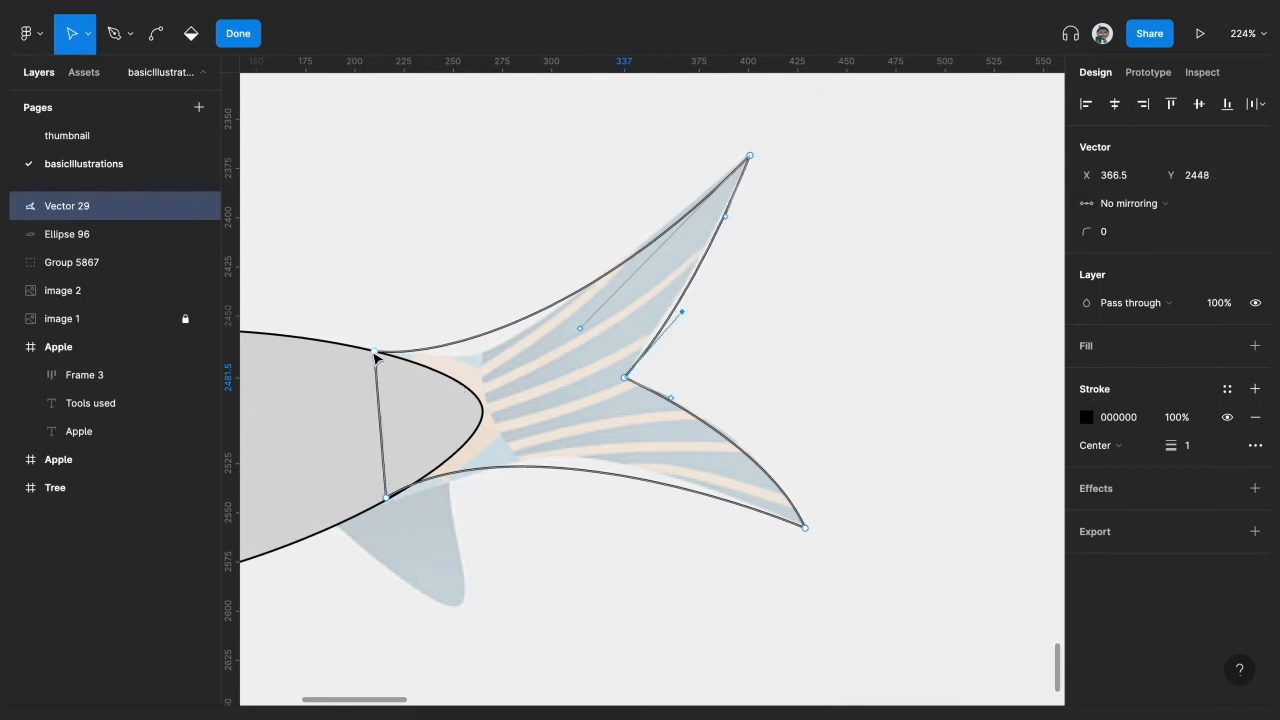
left_click(805, 527)
left_click_drag(712, 492, 678, 478)
scroll(679, 478, "down", 3)
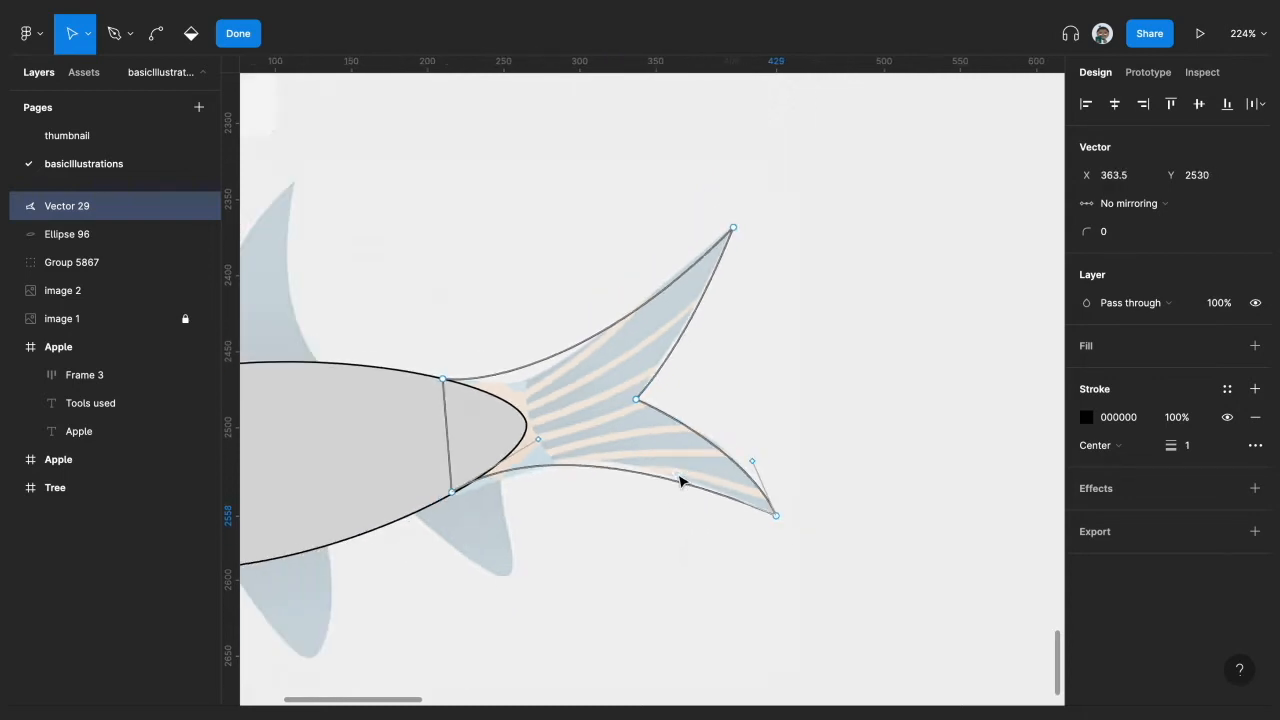
scroll(567, 408, "left", 1)
key("Escape")
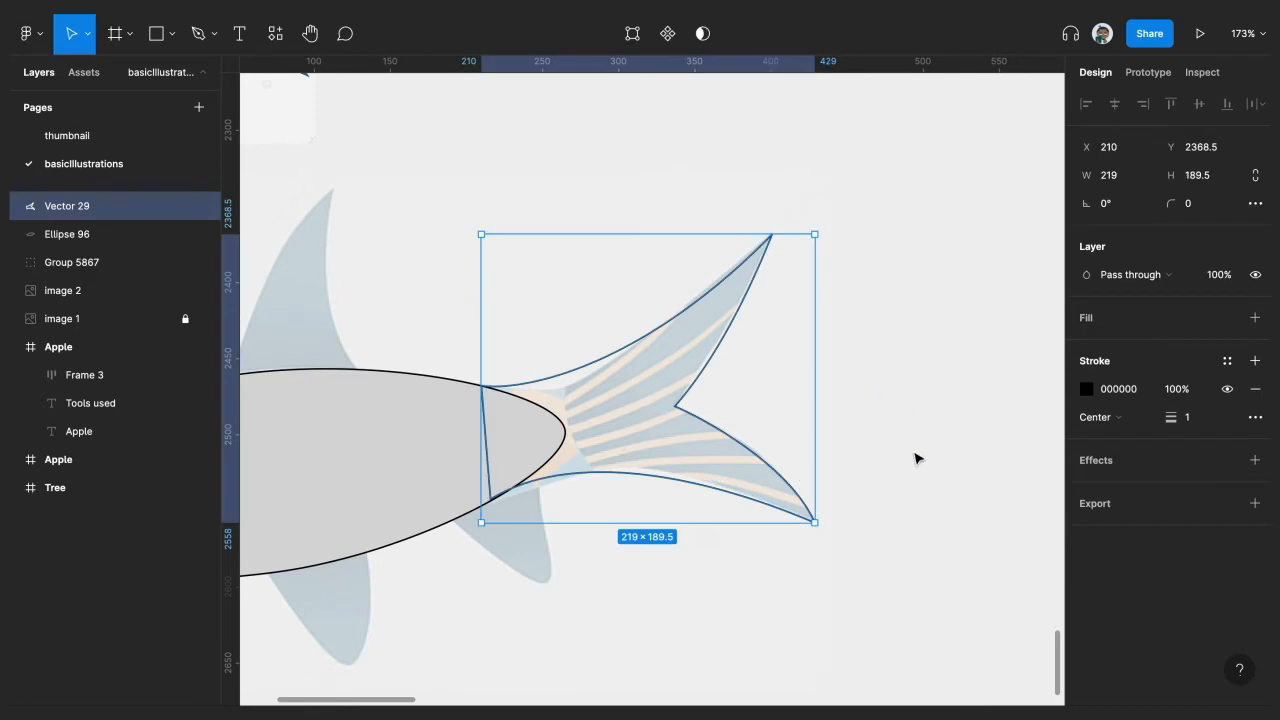
Step: Add a D9D9D9 fill to the tail shape
left_click(910, 457)
left_click(714, 430)
left_click(1255, 317)
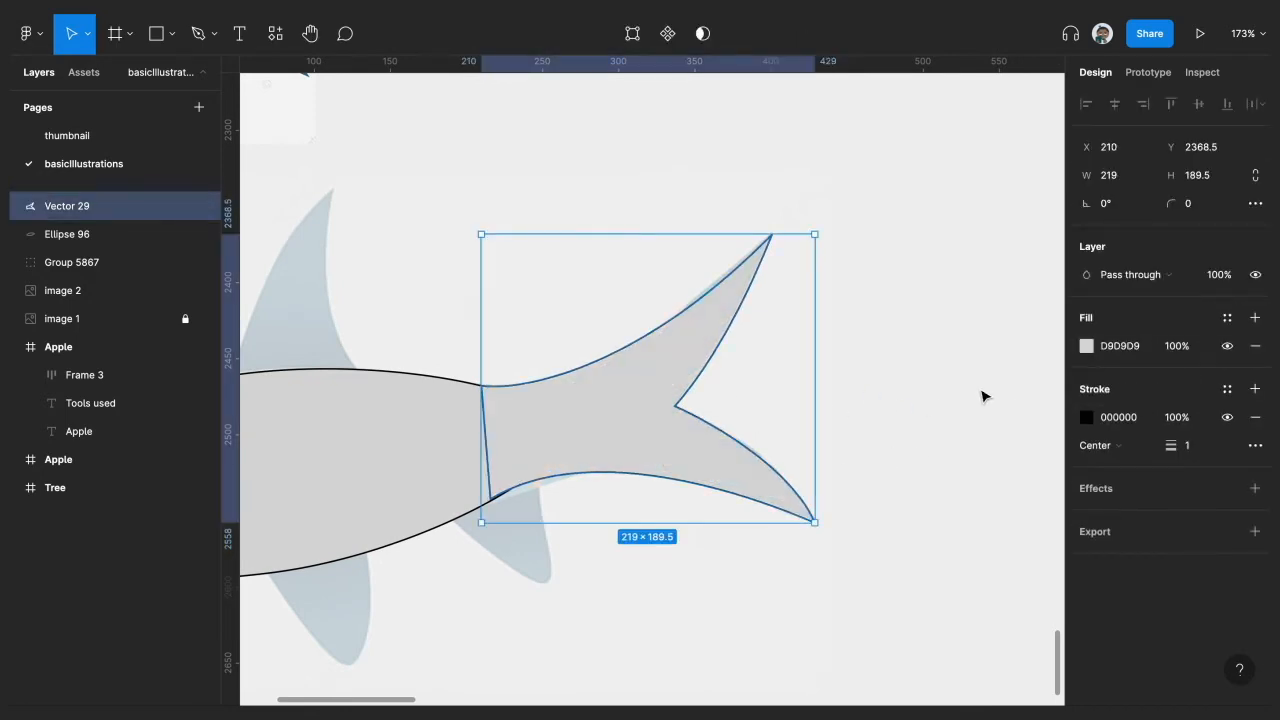
left_click(982, 396)
scroll(981, 395, "down", 5)
scroll(843, 417, "up", 5)
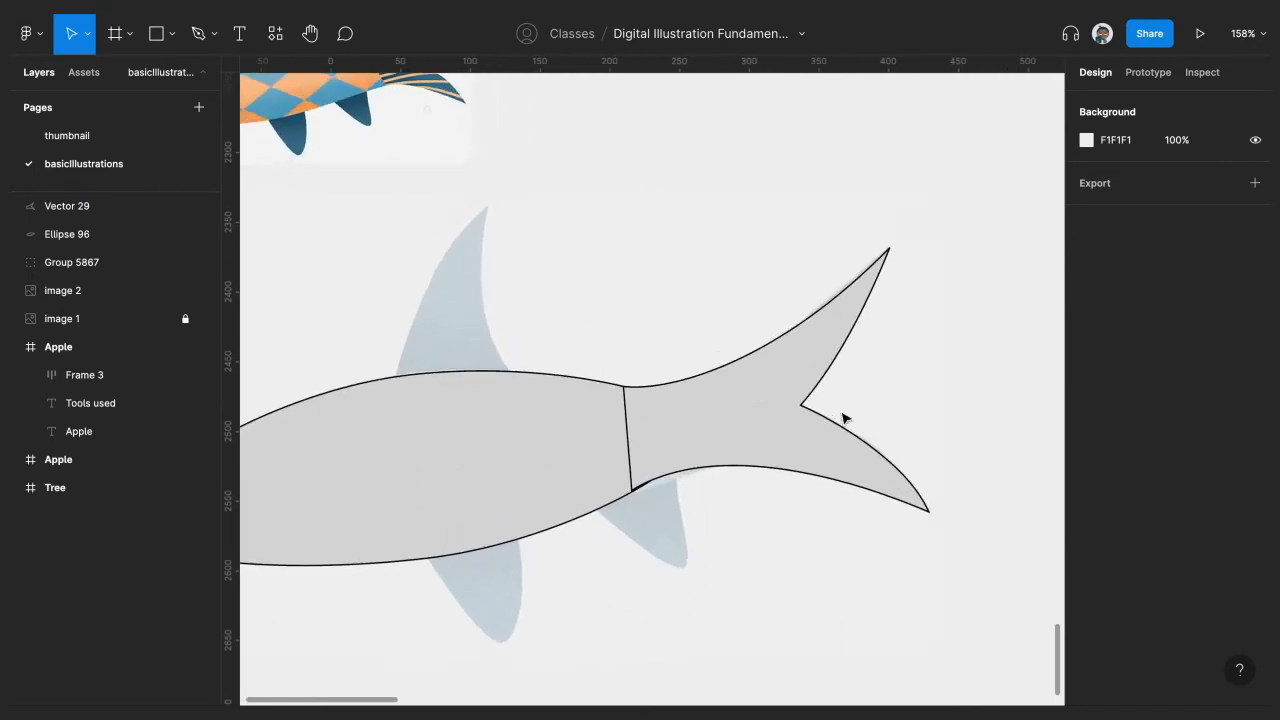
Step: Combine the tail shape and the body ellipse into one shape with Union selection
left_click(843, 417)
left_click(591, 457, "shift")
scroll(590, 367, "left", 1)
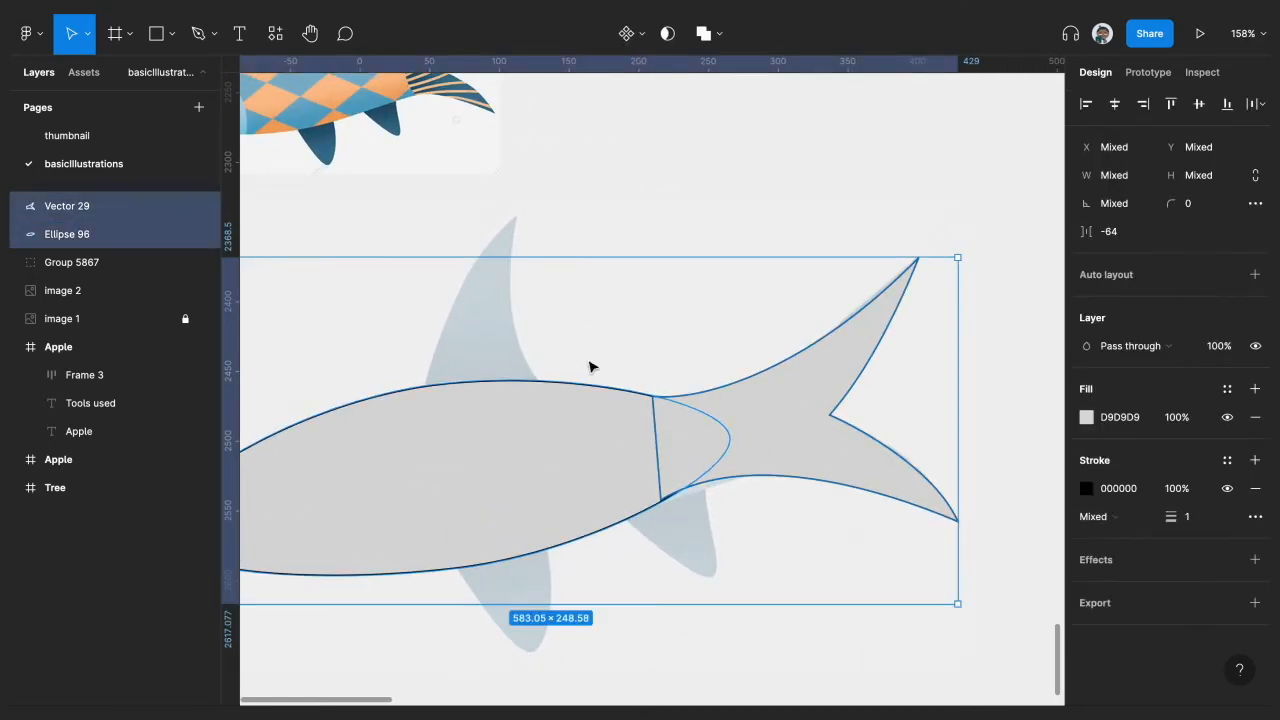
left_click(752, 413)
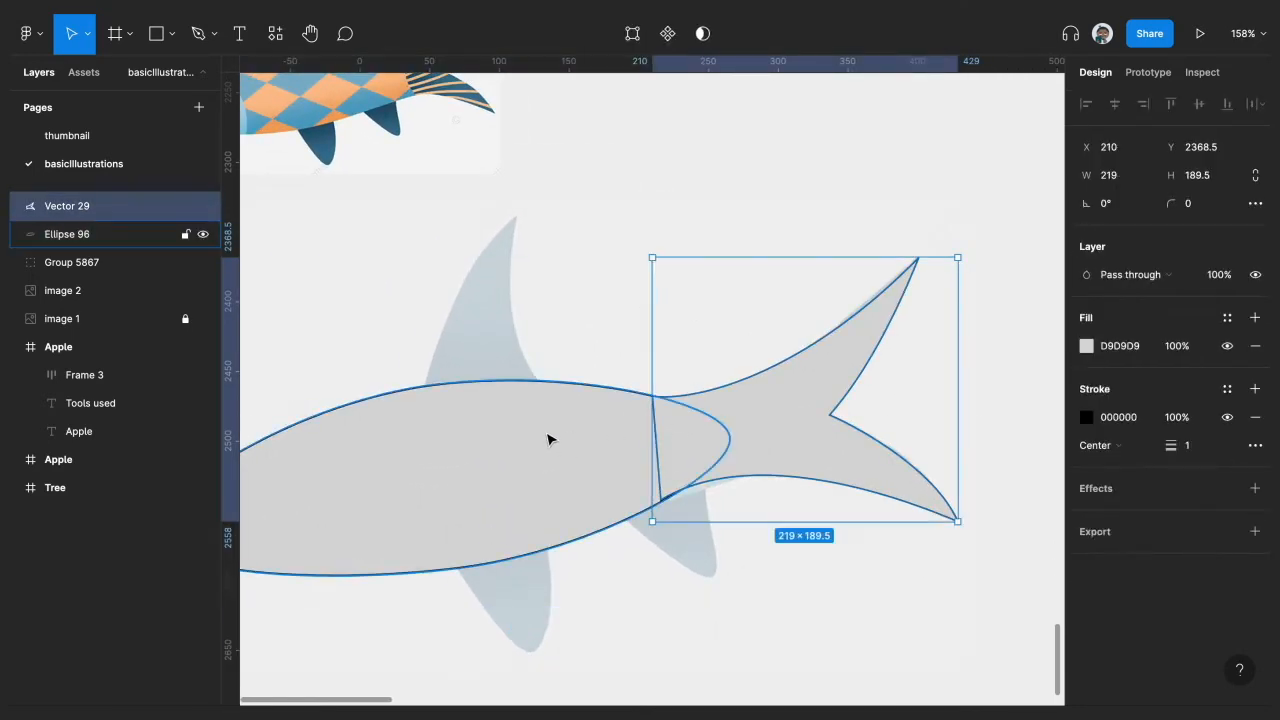
left_click(548, 439, "shift")
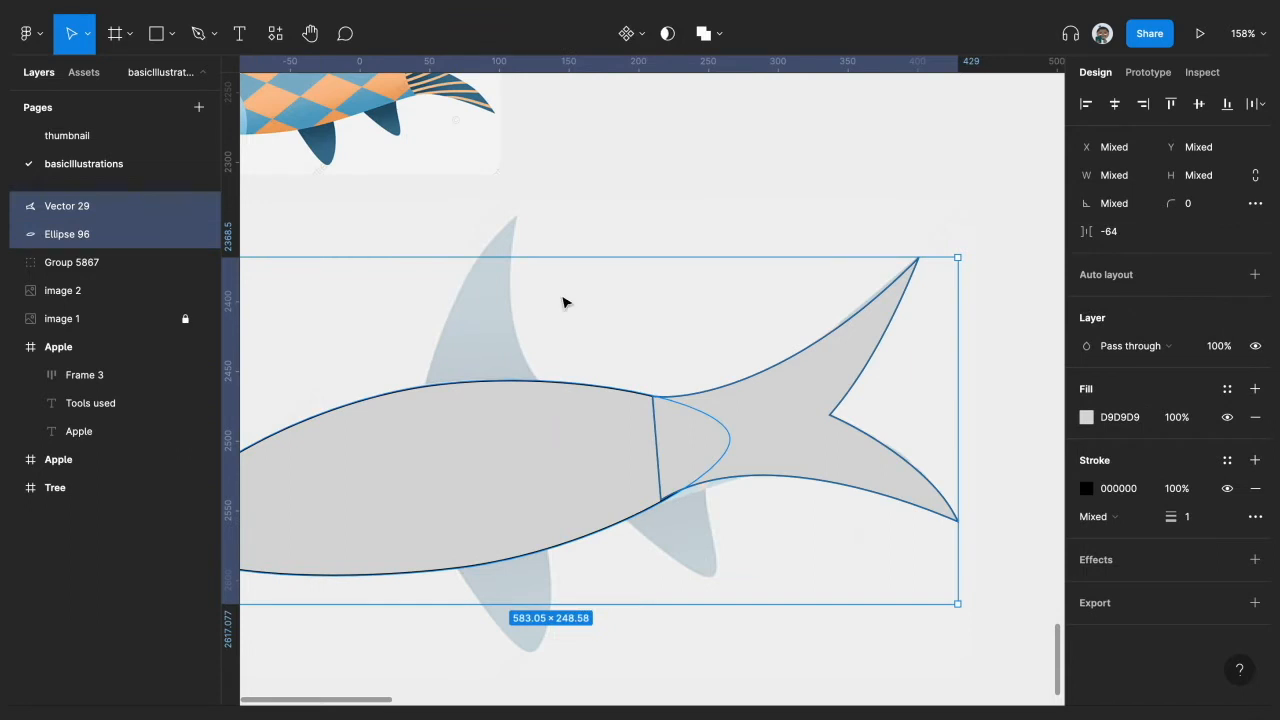
left_click(720, 36)
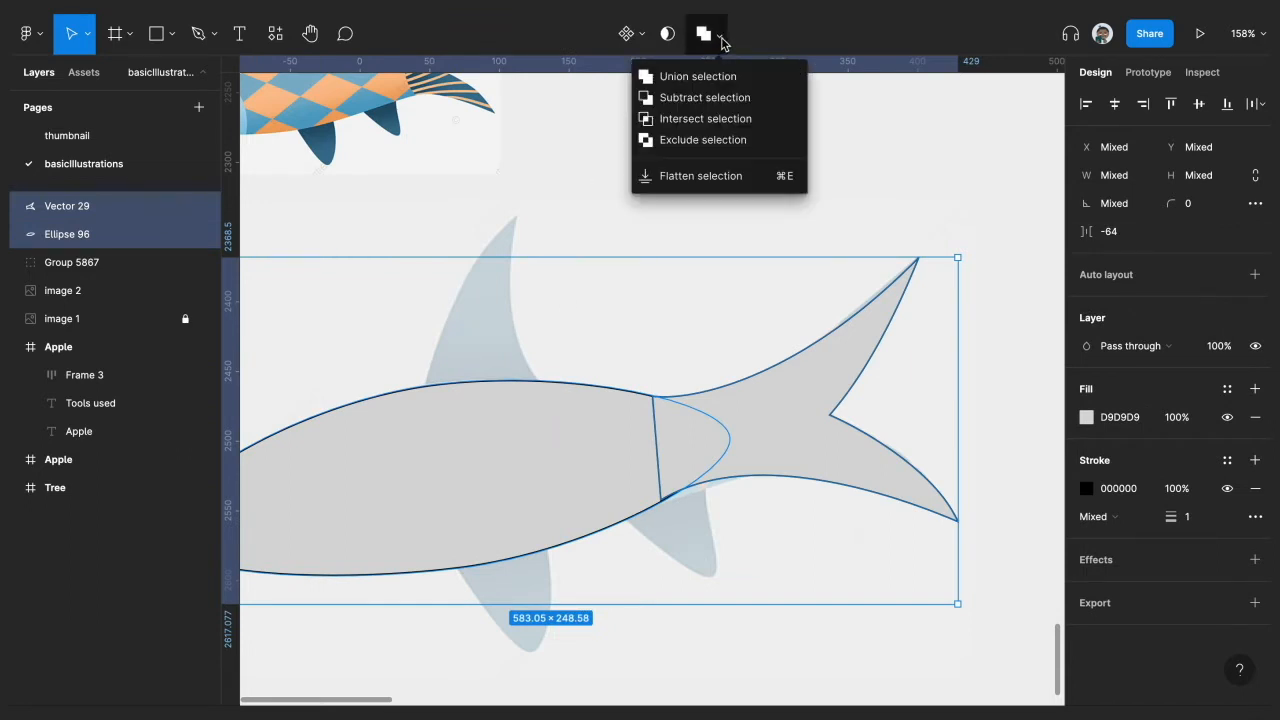
left_click(711, 87)
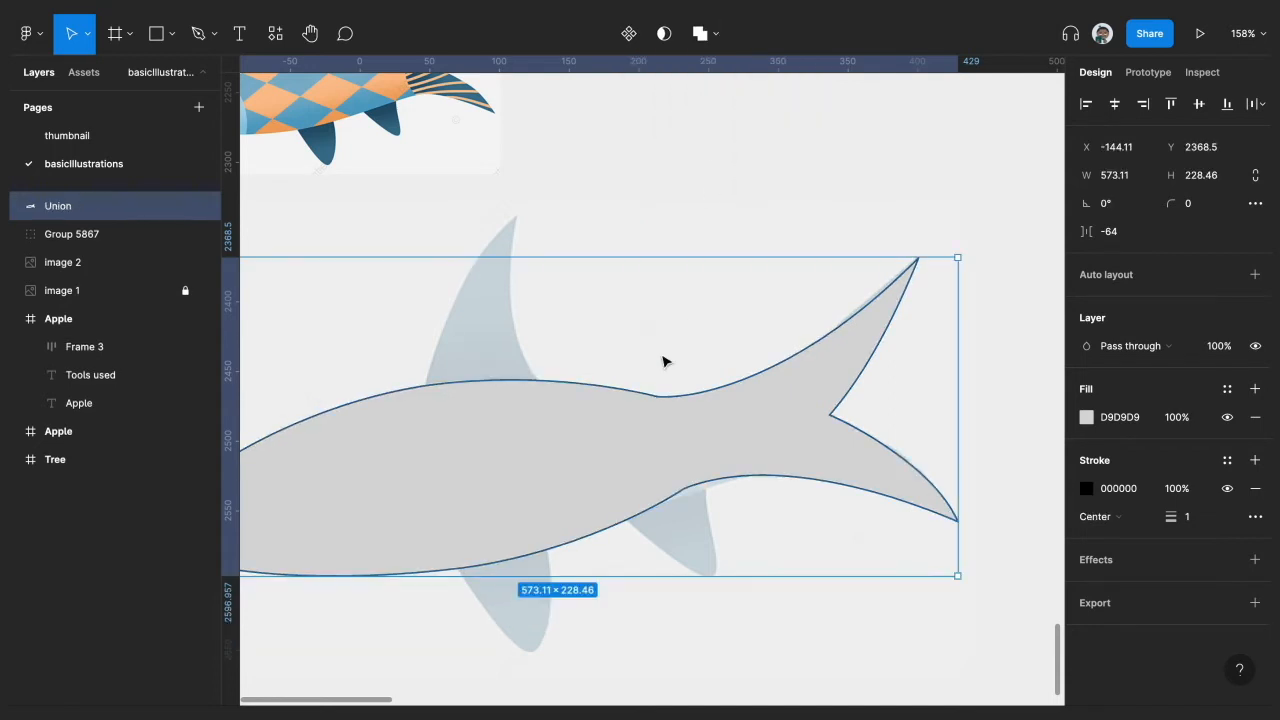
scroll(666, 360, "down", 3)
left_click(792, 622)
scroll(720, 374, "up", 5)
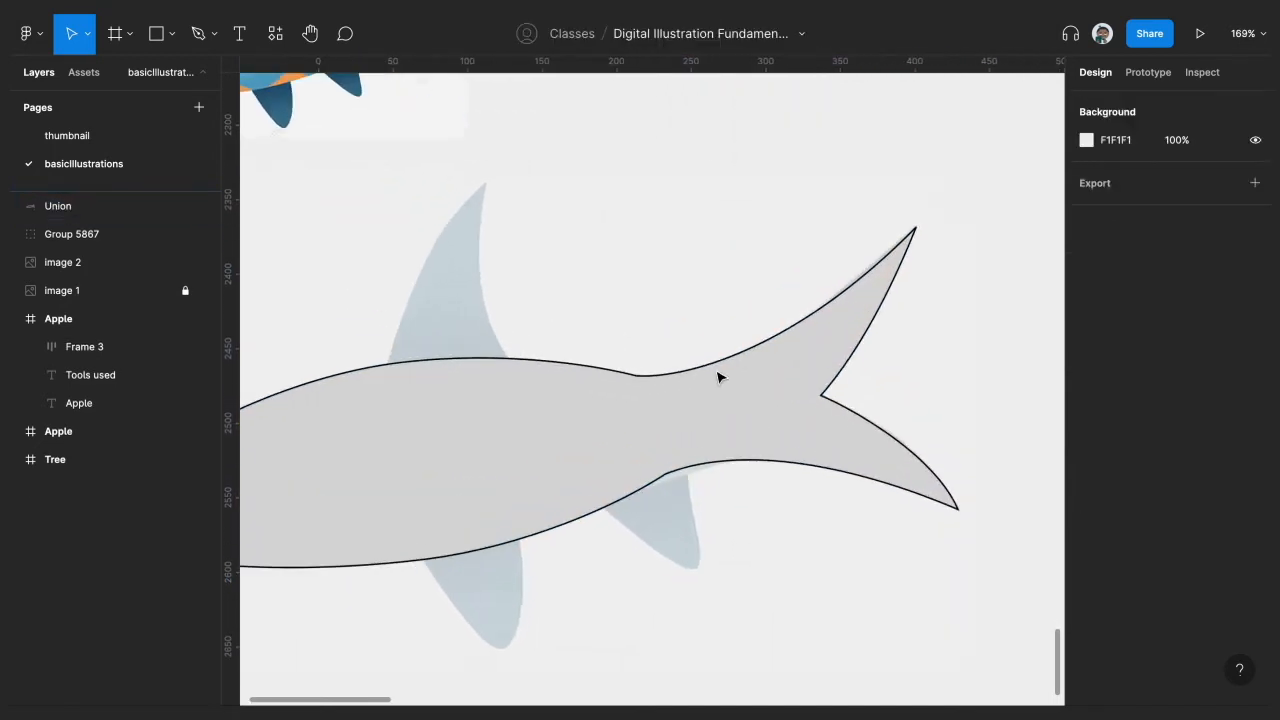
left_click(711, 413)
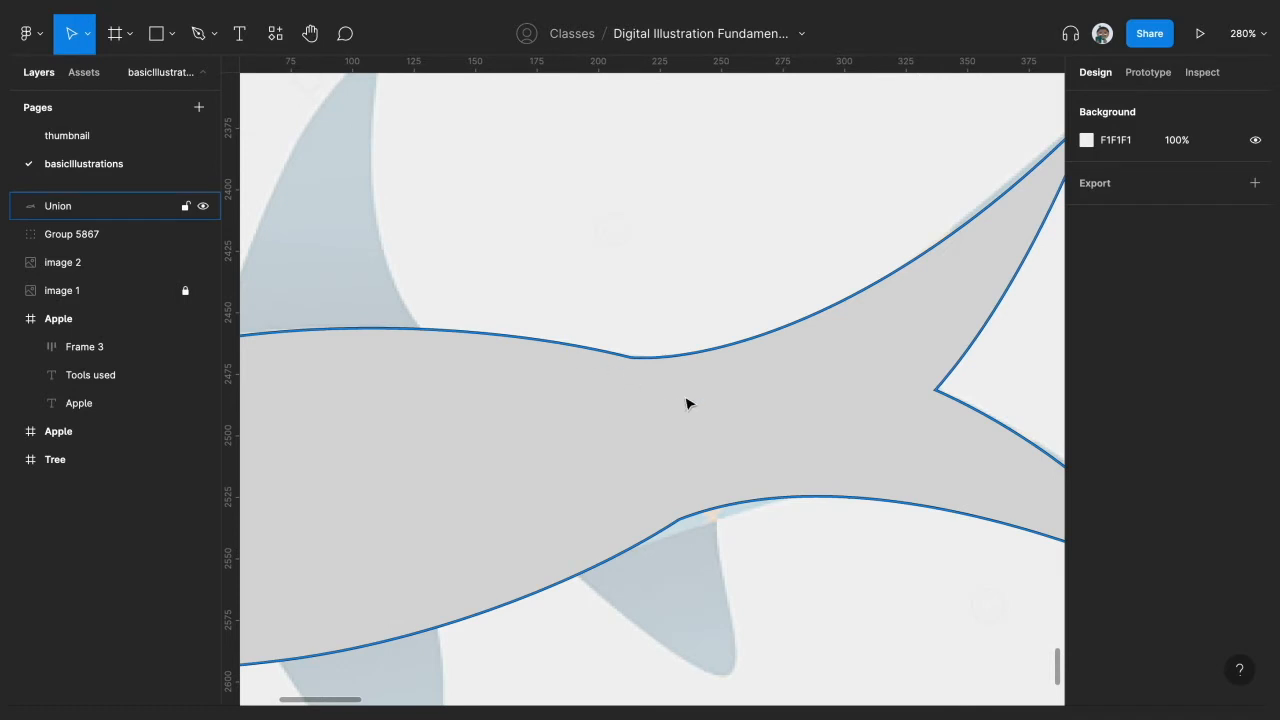
double_click(711, 411)
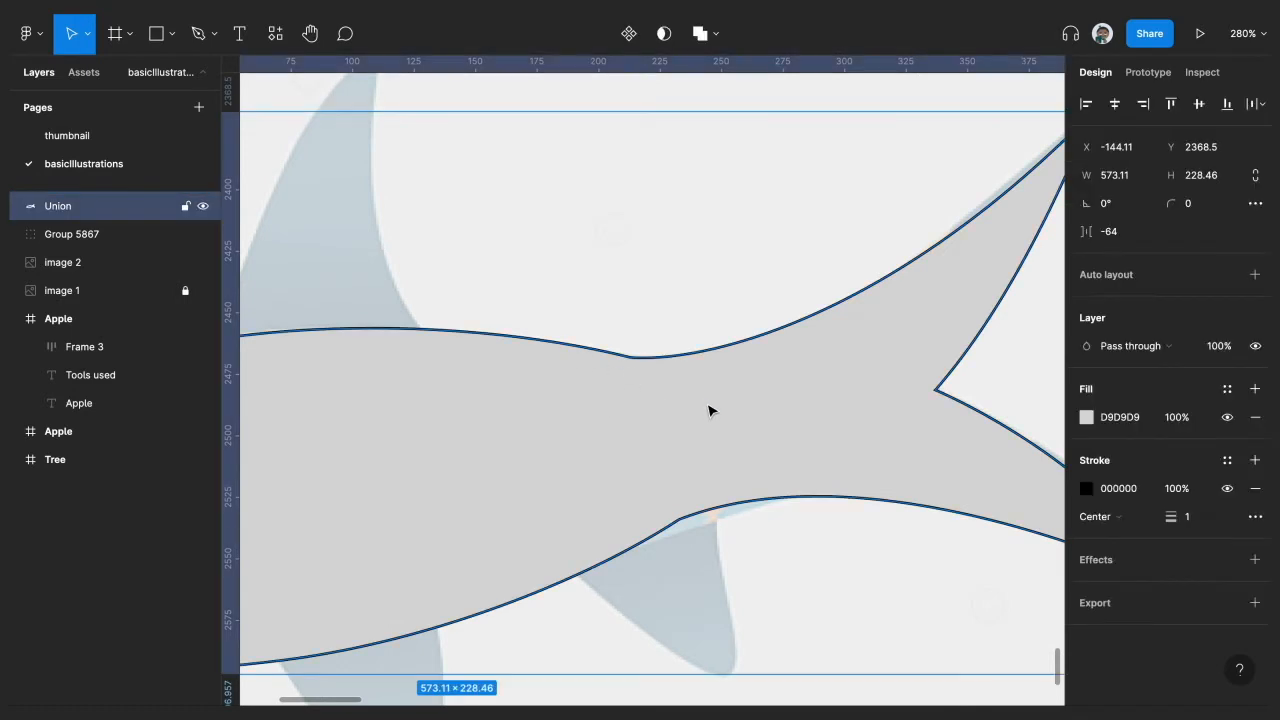
scroll(711, 411, "down", 5)
left_click(812, 606)
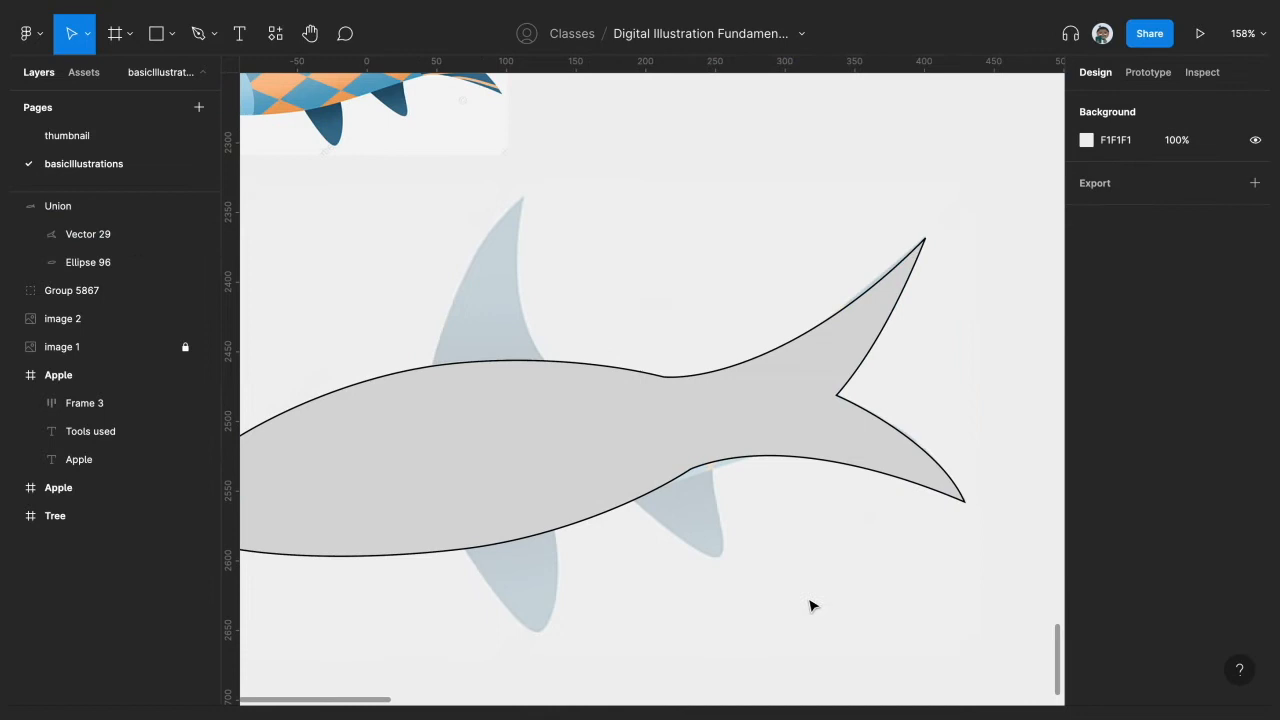
Step: Flatten the combined body and tail into a single vector shape
left_click(649, 456)
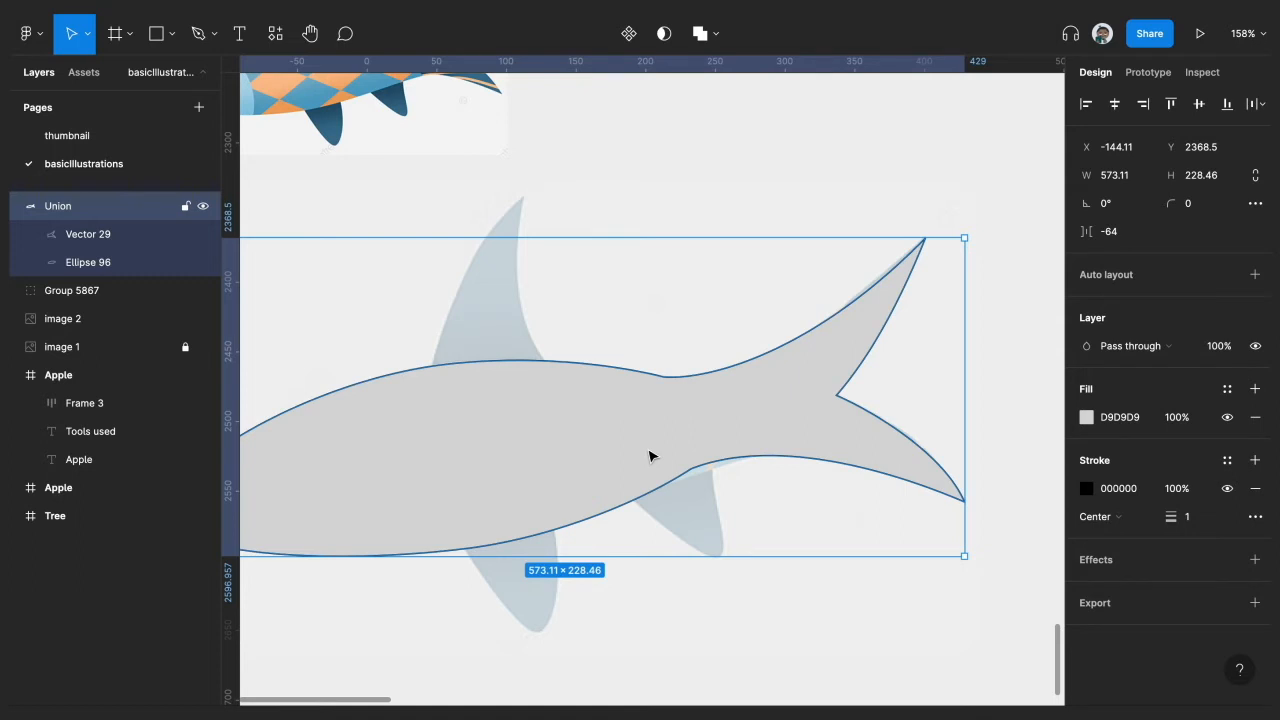
scroll(649, 456, "left", 2)
scroll(649, 456, "down", 1)
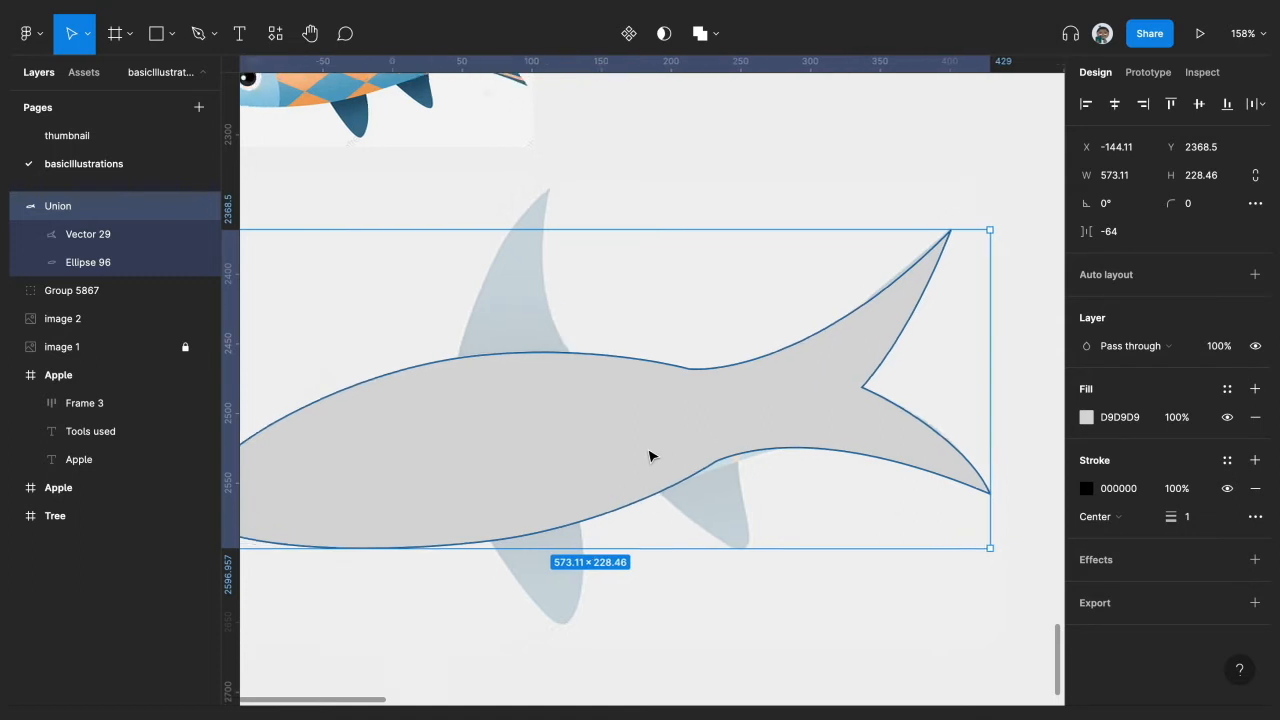
right_click(575, 429)
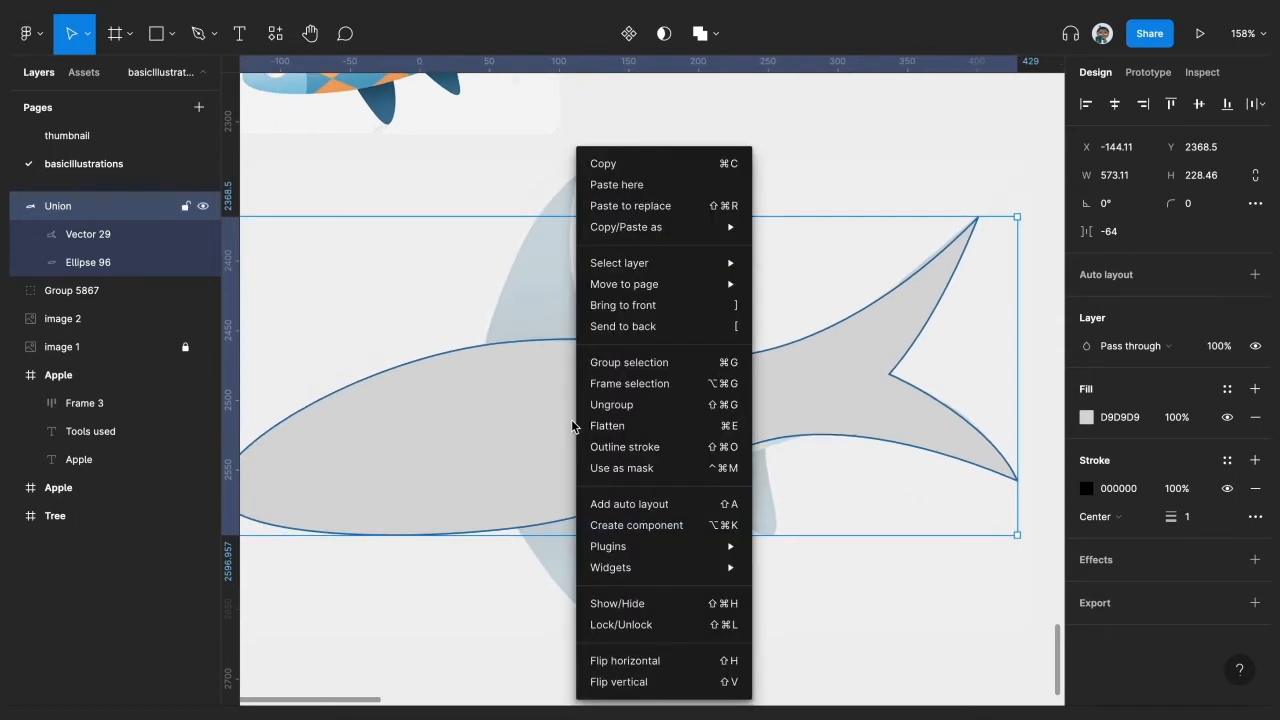
left_click(639, 429)
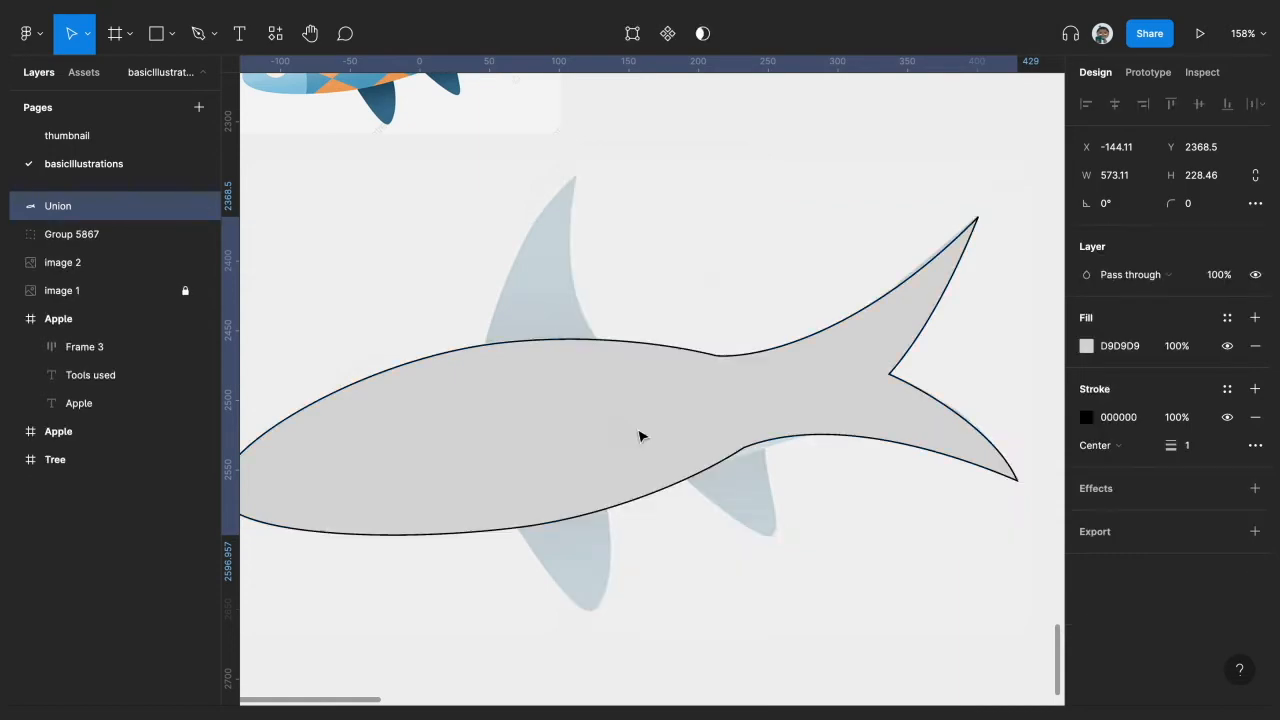
Step: Open the flattened fish shape for point editing at the junction where the upper body edge meets the tail
double_click(503, 485)
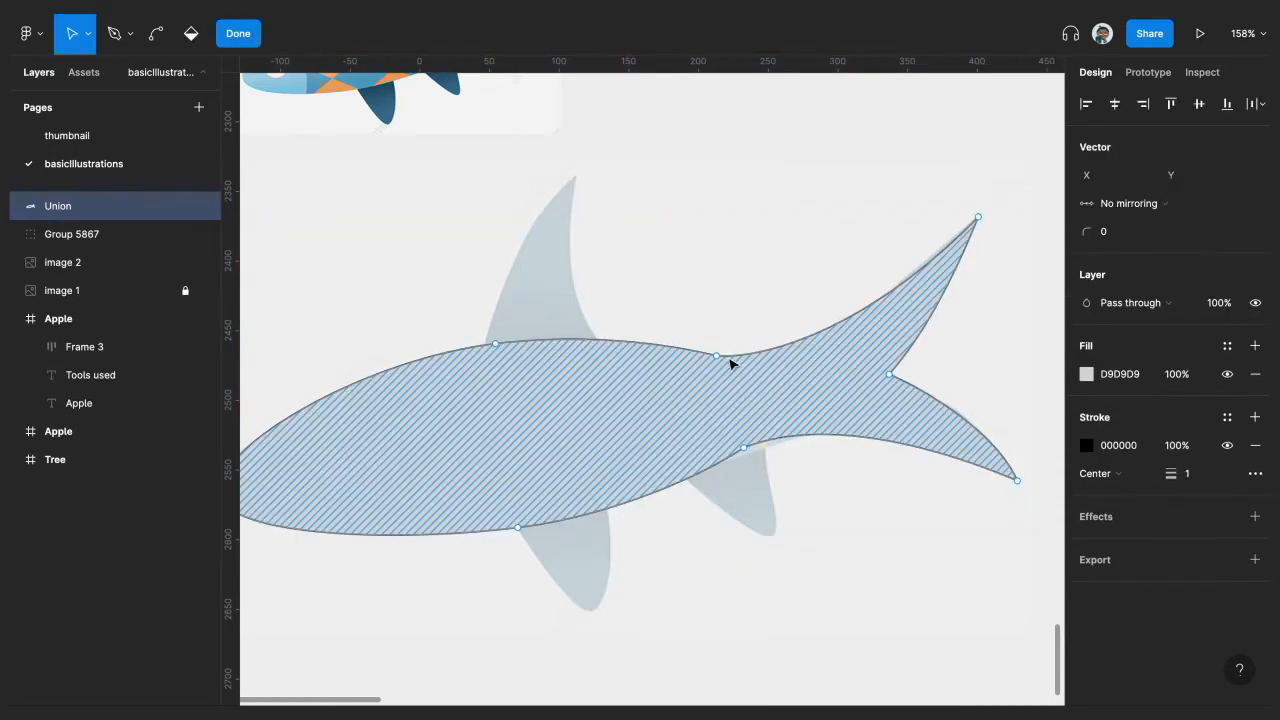
scroll(733, 375, "up", 10)
scroll(667, 285, "up", 5)
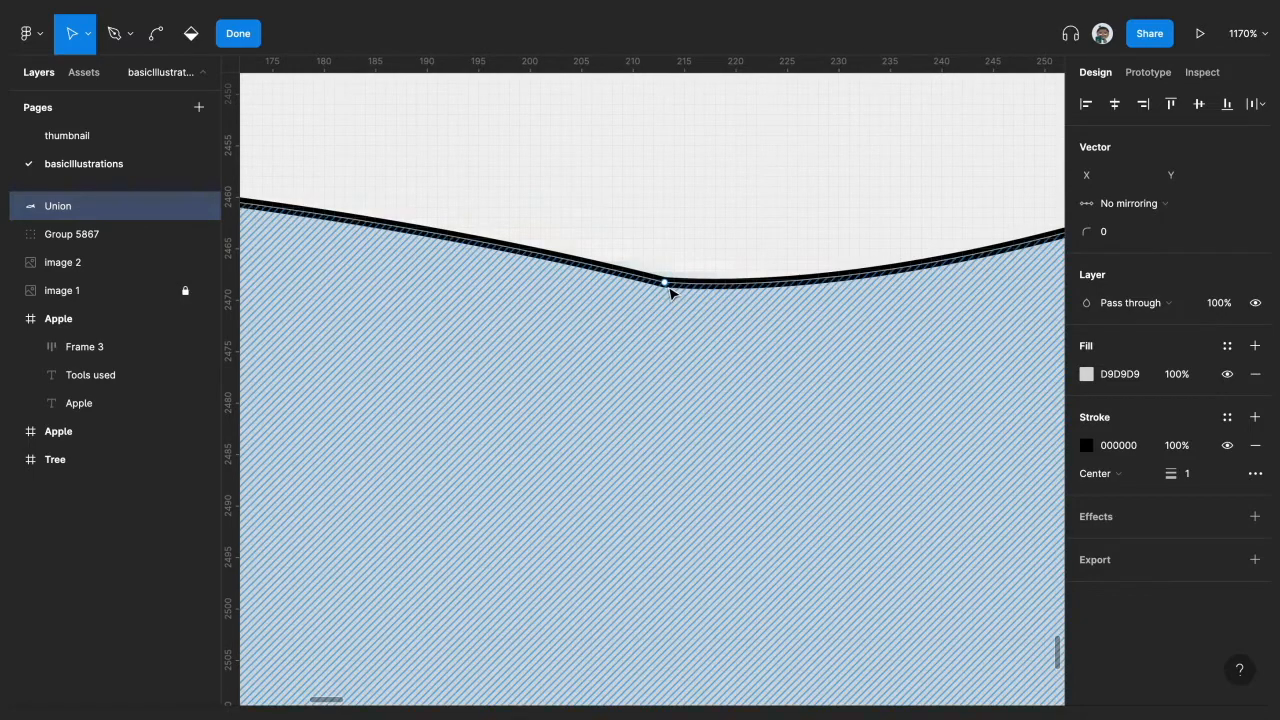
Step: Try removing the anchor at the upper junction of body and tail, and undo the removal
key("p")
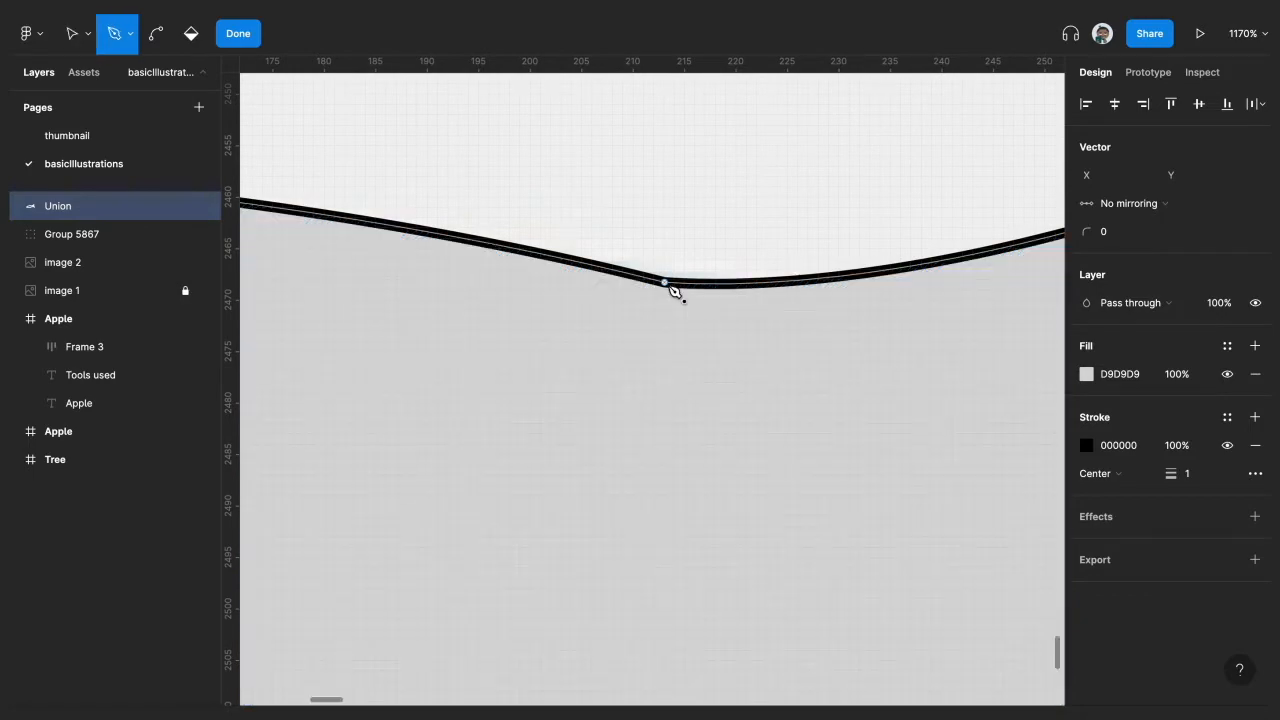
scroll(675, 290, "down", 3)
scroll(680, 315, "down", 5)
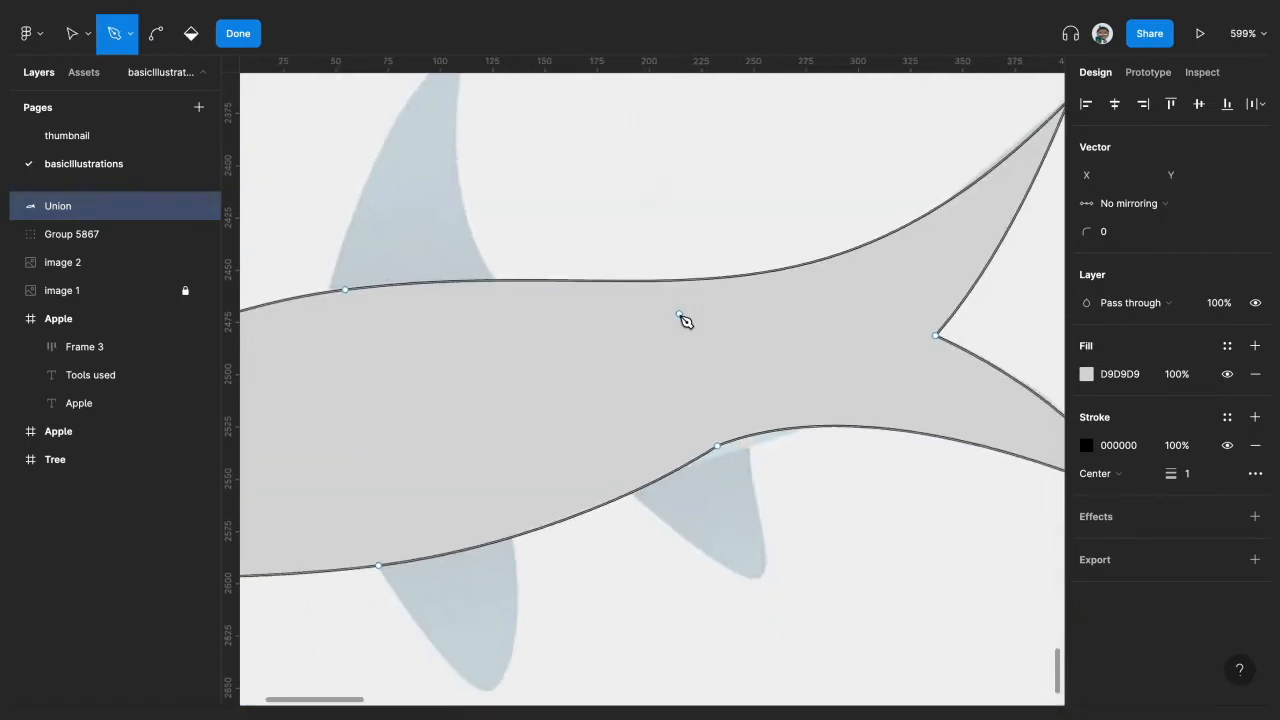
scroll(685, 320, "down", 5)
key("ctrl")
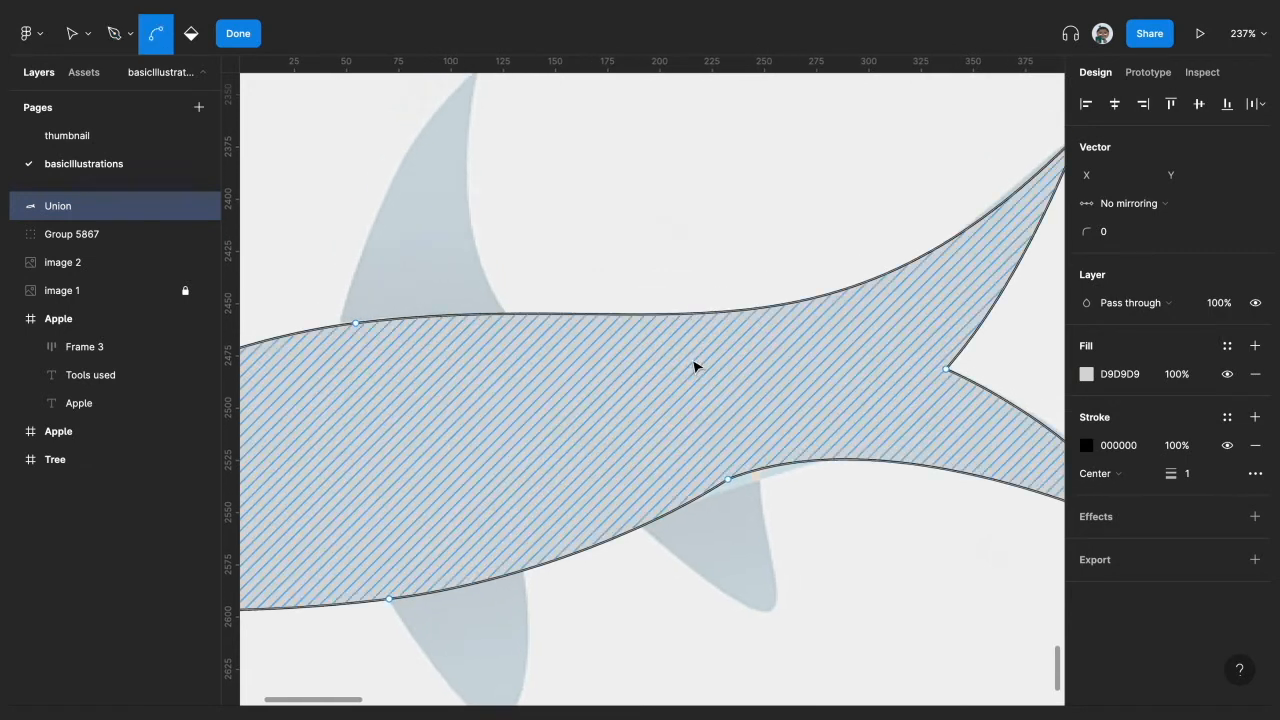
key("ctrl+z")
Step: Smooth the upper body-tail junction by moving its tail-side handle to about (249.5, 2473.5) and its body-side handle to about (159.5, 2460.6)
scroll(699, 357, "up", 3)
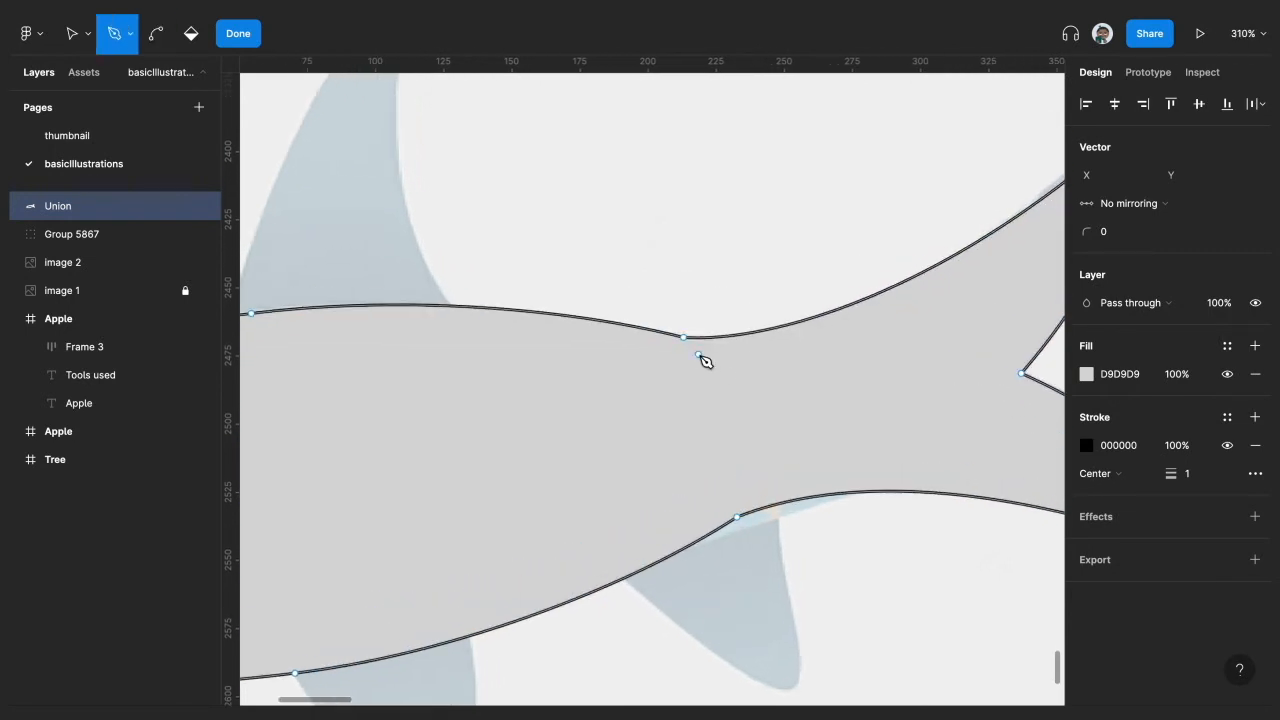
key("v")
left_click(684, 339)
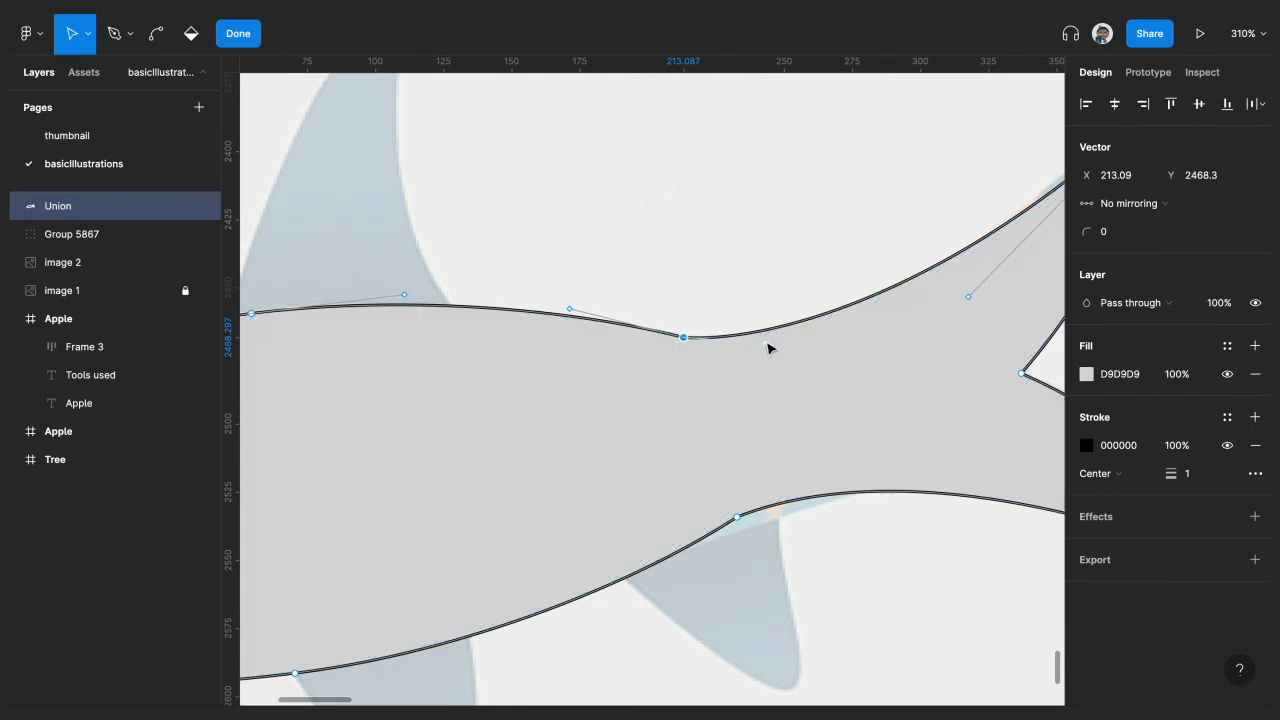
left_click_drag(770, 345, 784, 353)
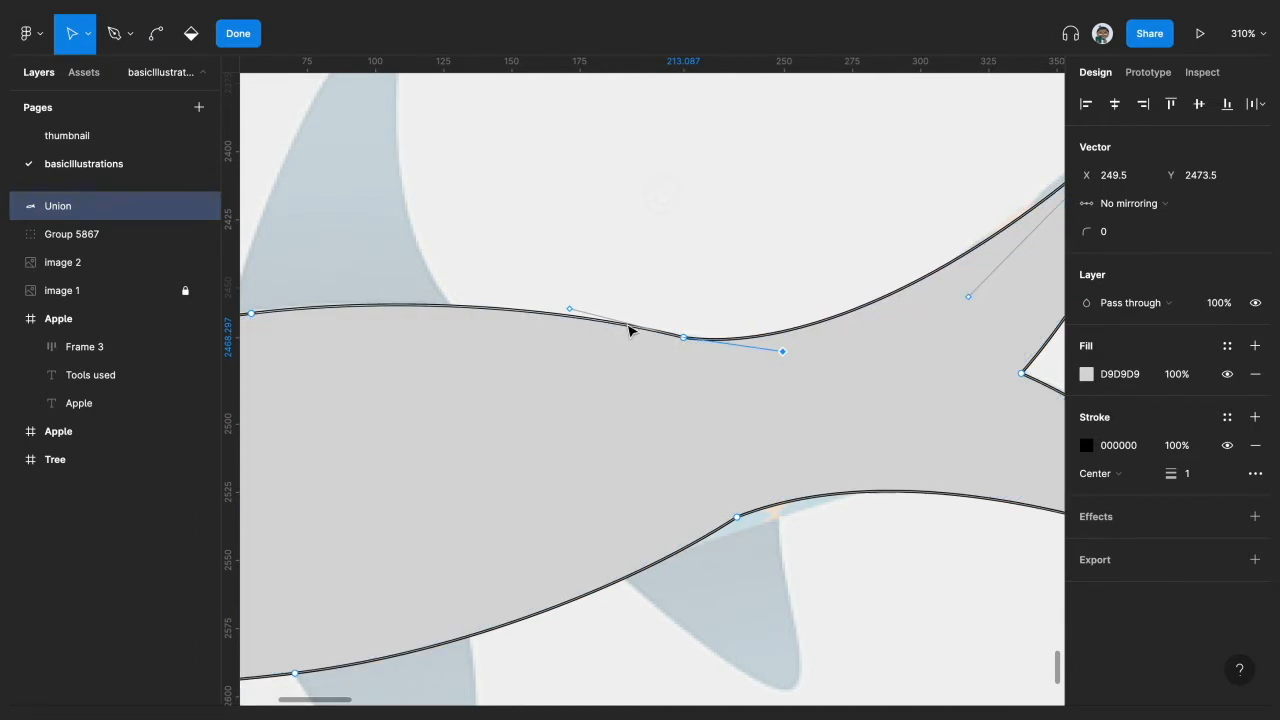
left_click_drag(570, 310, 540, 319)
Step: Move the anchor at the lower body-tail junction to X 237, Y 2537 to match the faded reference
scroll(735, 465, "down", 3)
scroll(723, 434, "up", 5)
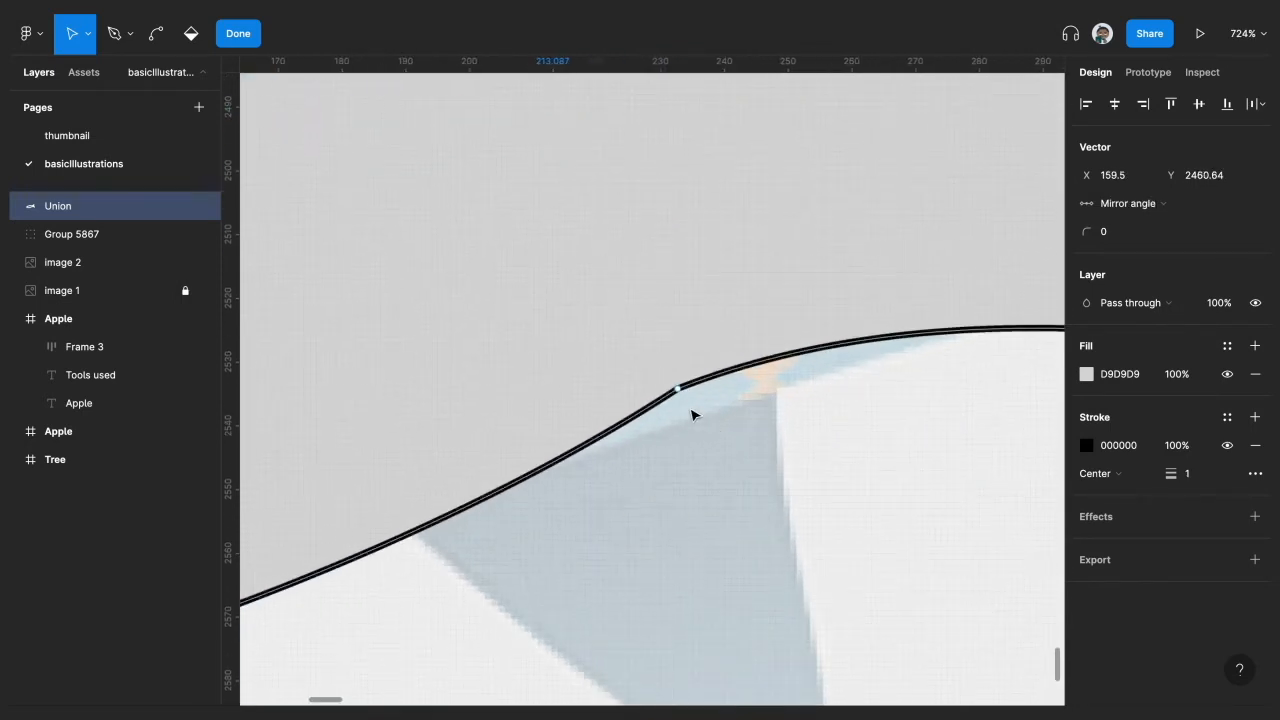
left_click(678, 389)
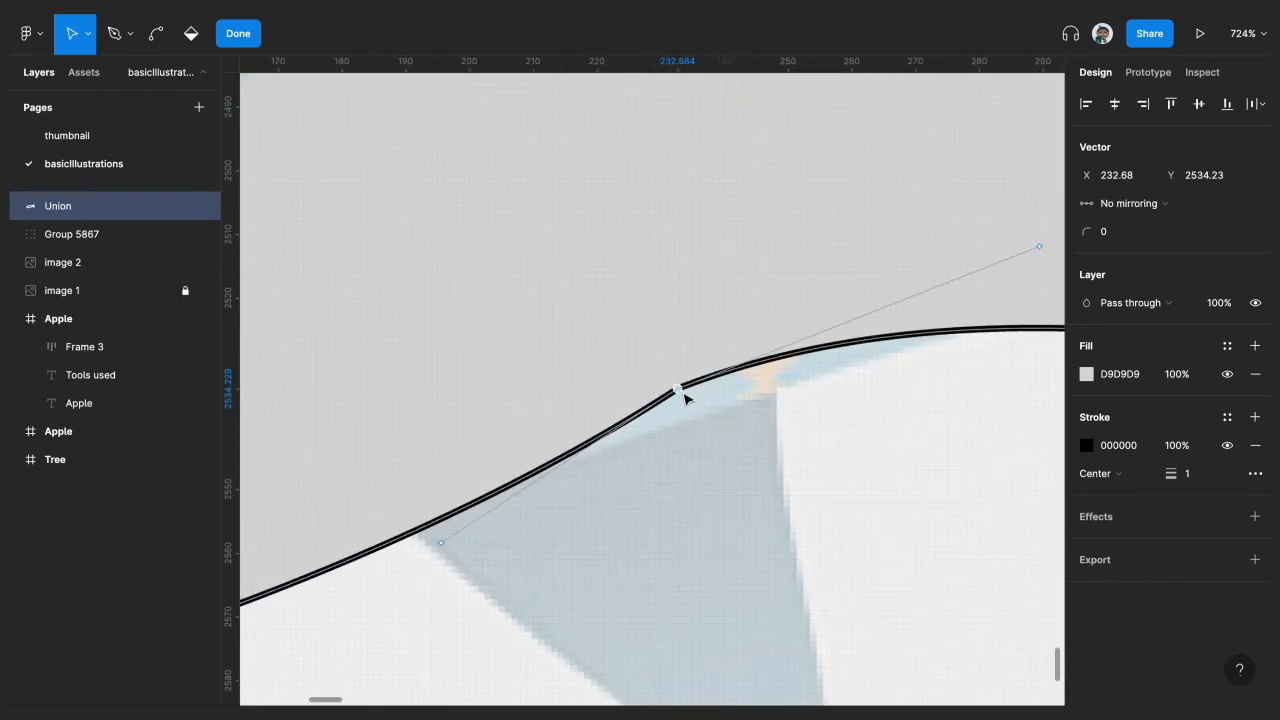
left_click_drag(679, 392, 709, 414)
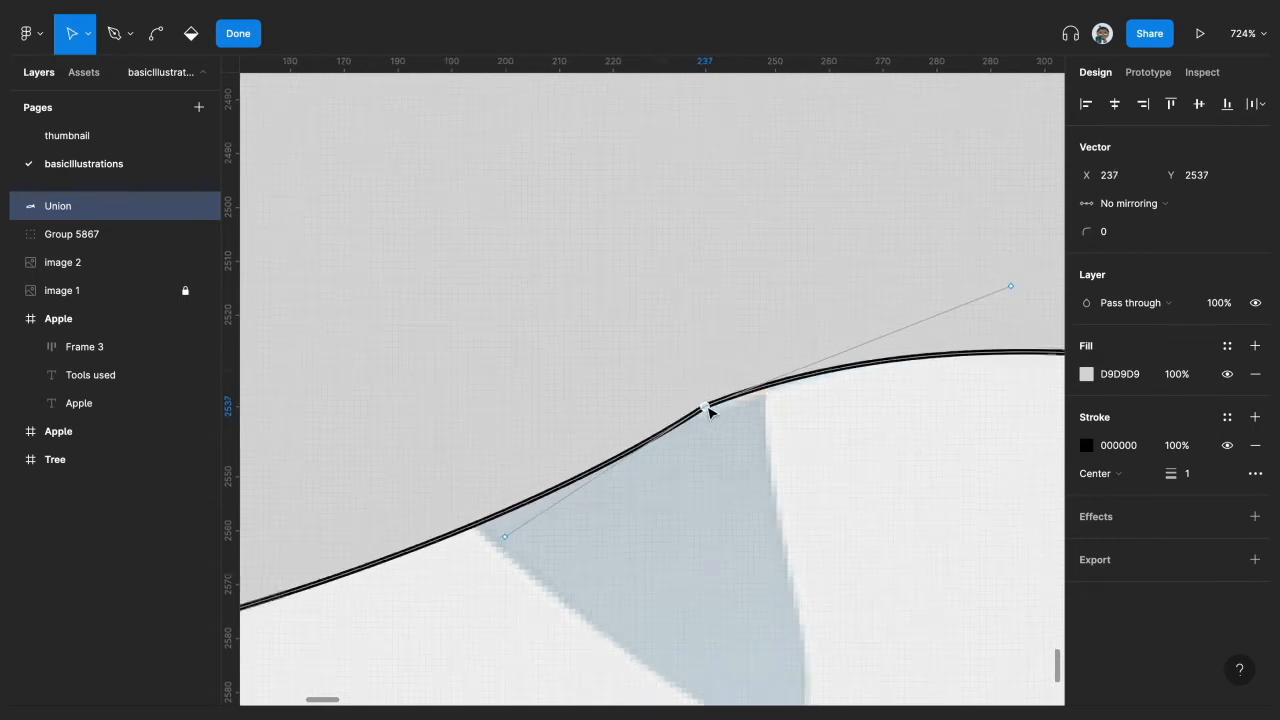
Step: Set the lower junction's curve handles to about (187.5, 2559) and (299, 2514.5) for a smooth edge, and finish editing the shape
scroll(709, 414, "down", 3)
left_click_drag(576, 495, 531, 491)
scroll(531, 491, "right", 5)
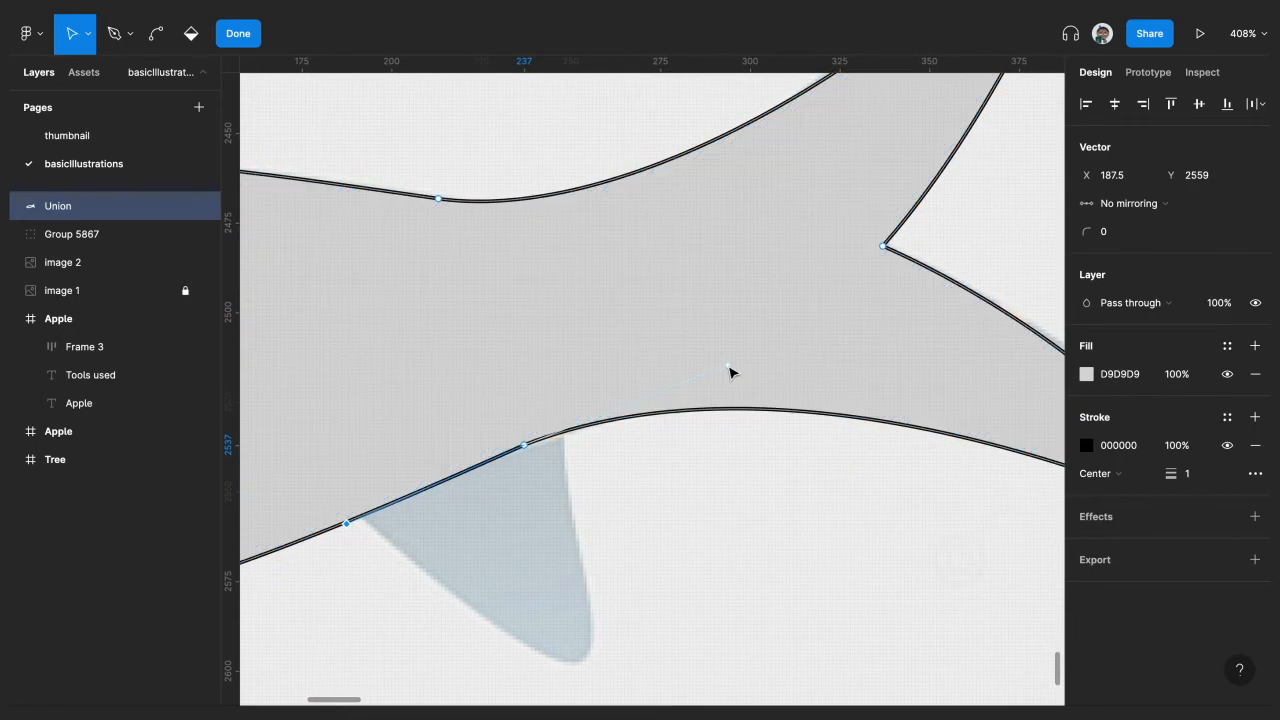
left_click_drag(731, 371, 751, 374)
scroll(751, 374, "down", 5)
scroll(735, 371, "up", 1)
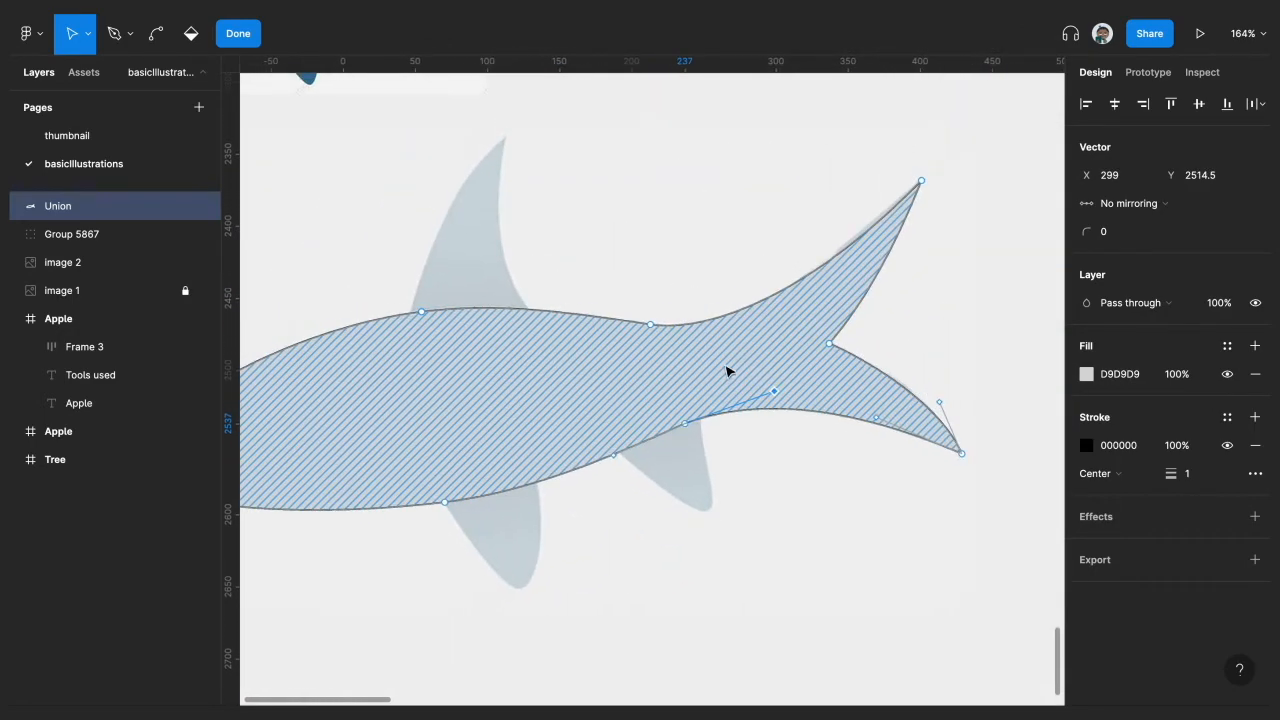
scroll(643, 370, "down", 4)
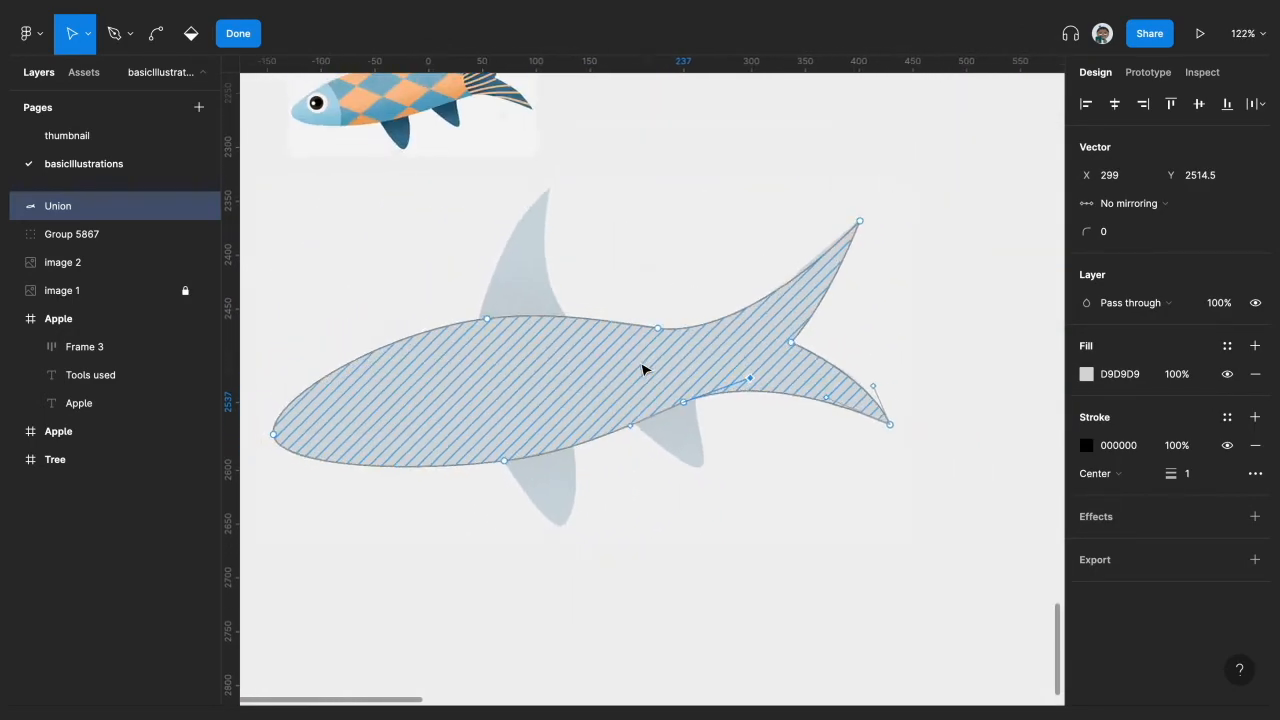
key("Escape")
left_click(662, 201)
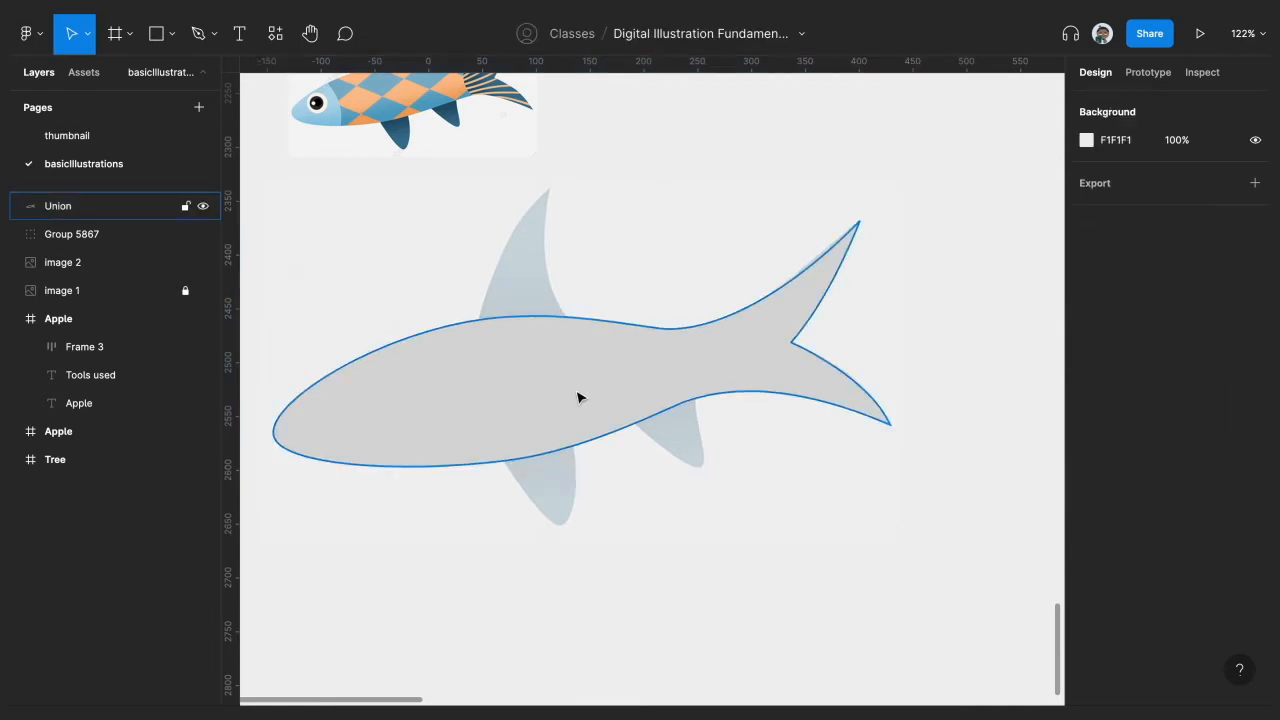
left_click(577, 398)
scroll(577, 398, "up", 2)
left_click(667, 150)
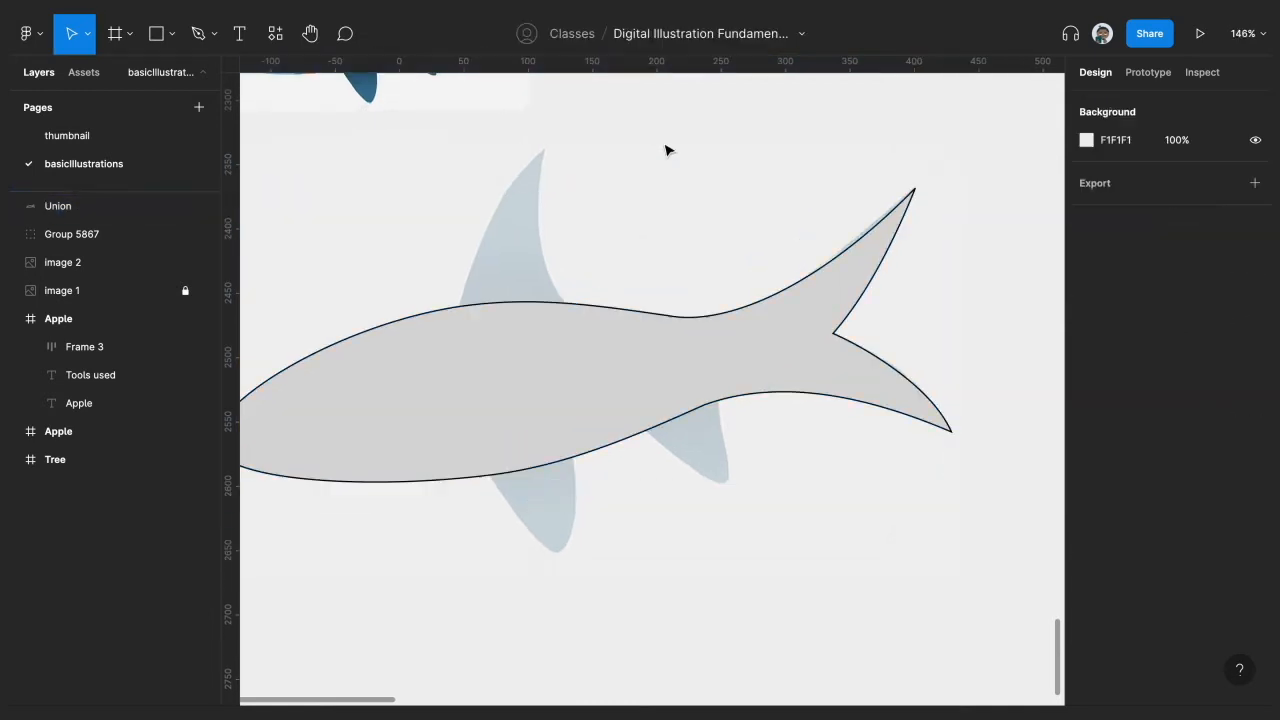
scroll(512, 235, "up", 4)
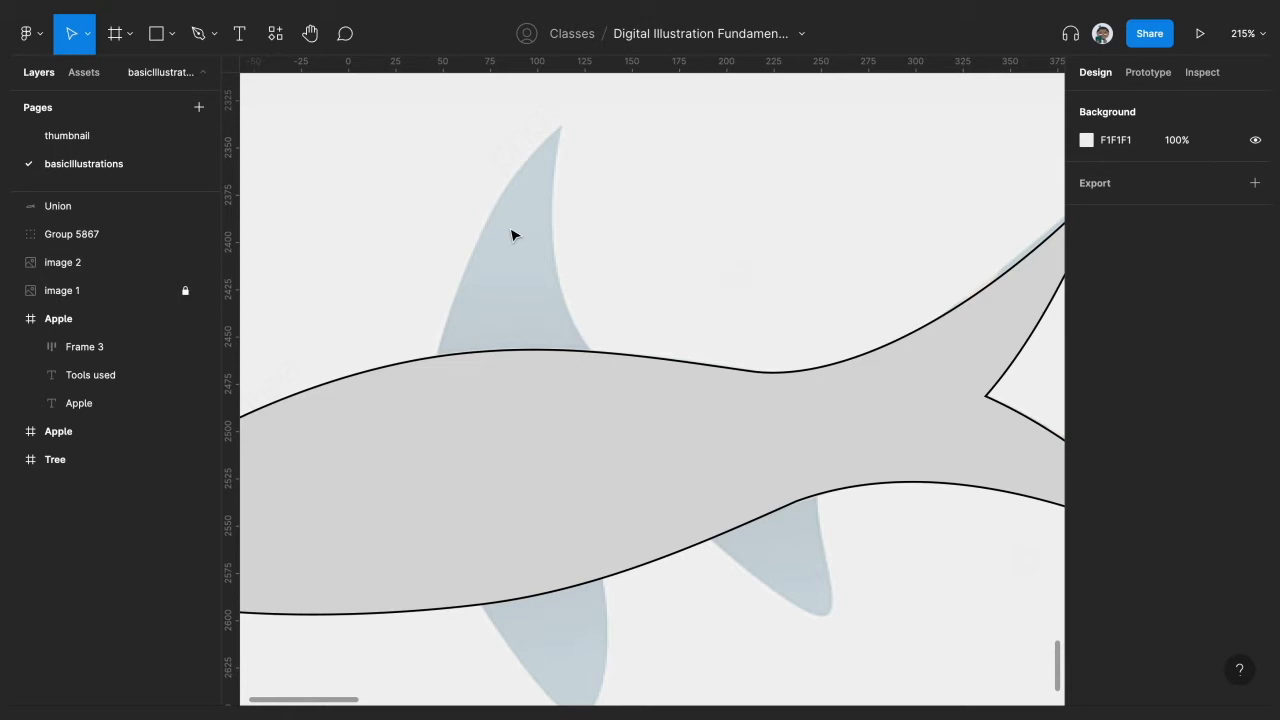
key("p")
left_click(438, 356)
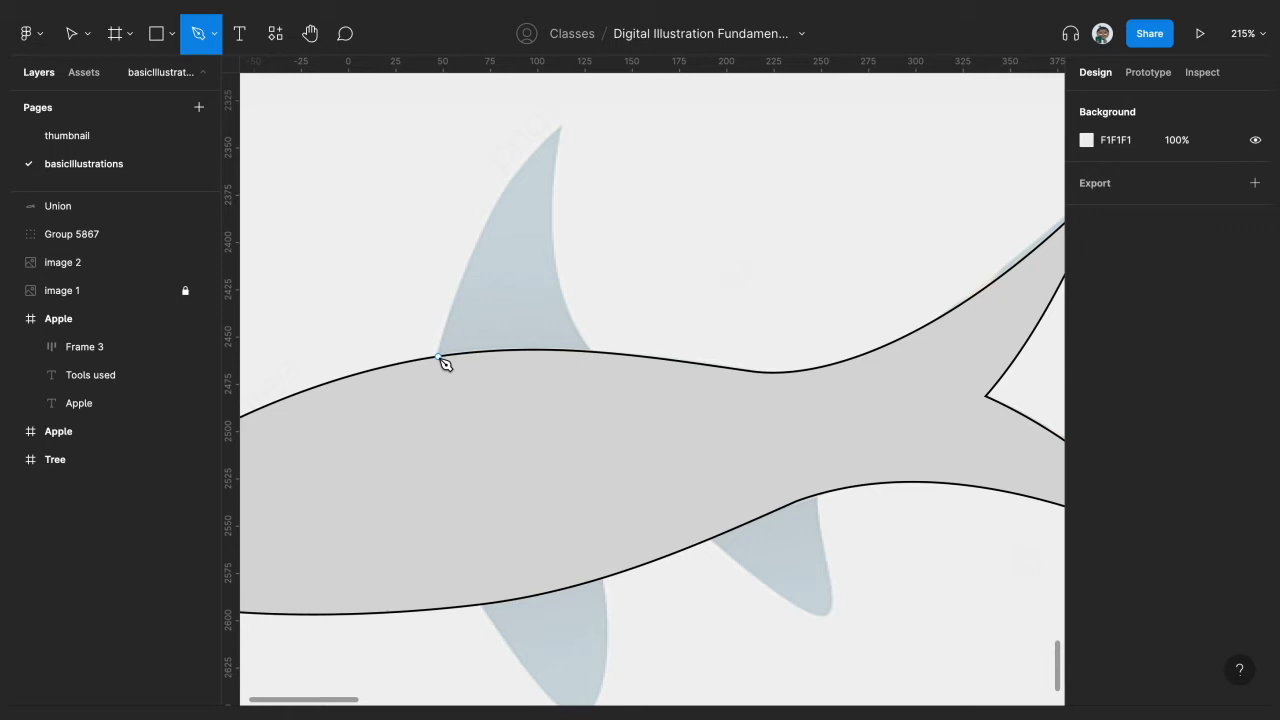
key("Escape")
key("Escape")
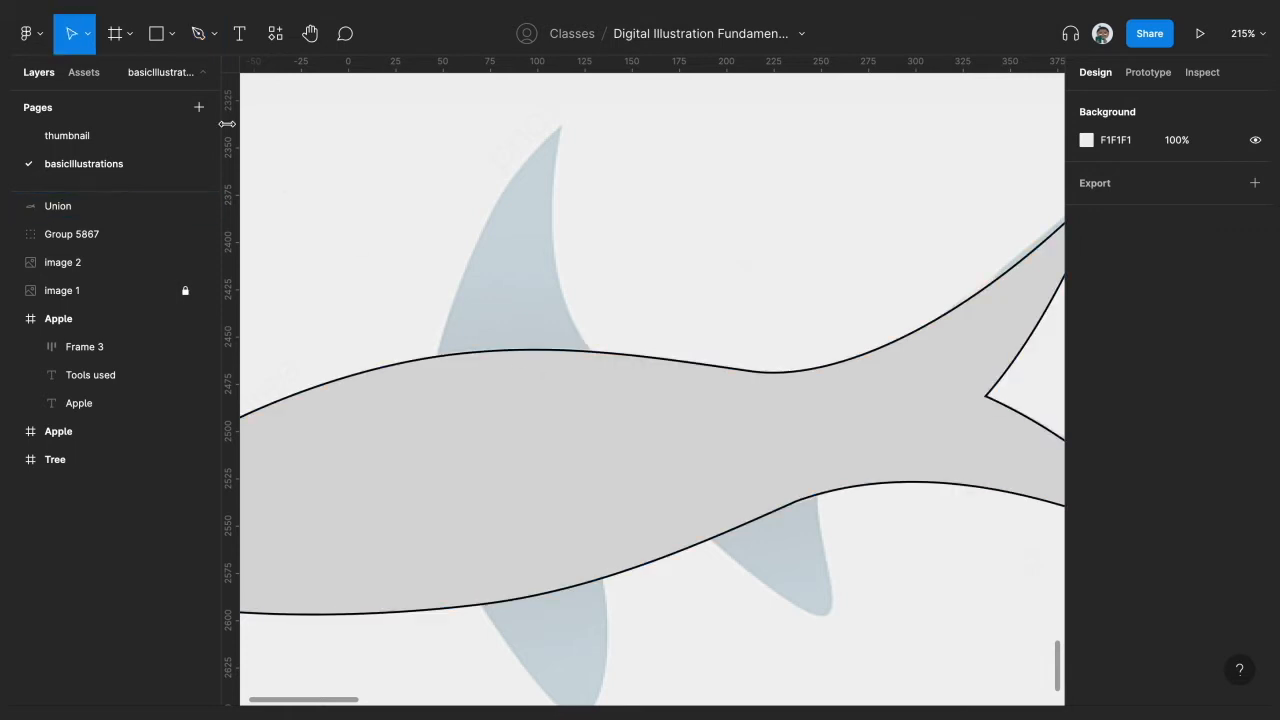
Step: Draw a triangle about 120 × 125 and position it over the faded dorsal fin
left_click(173, 36)
left_click(186, 162)
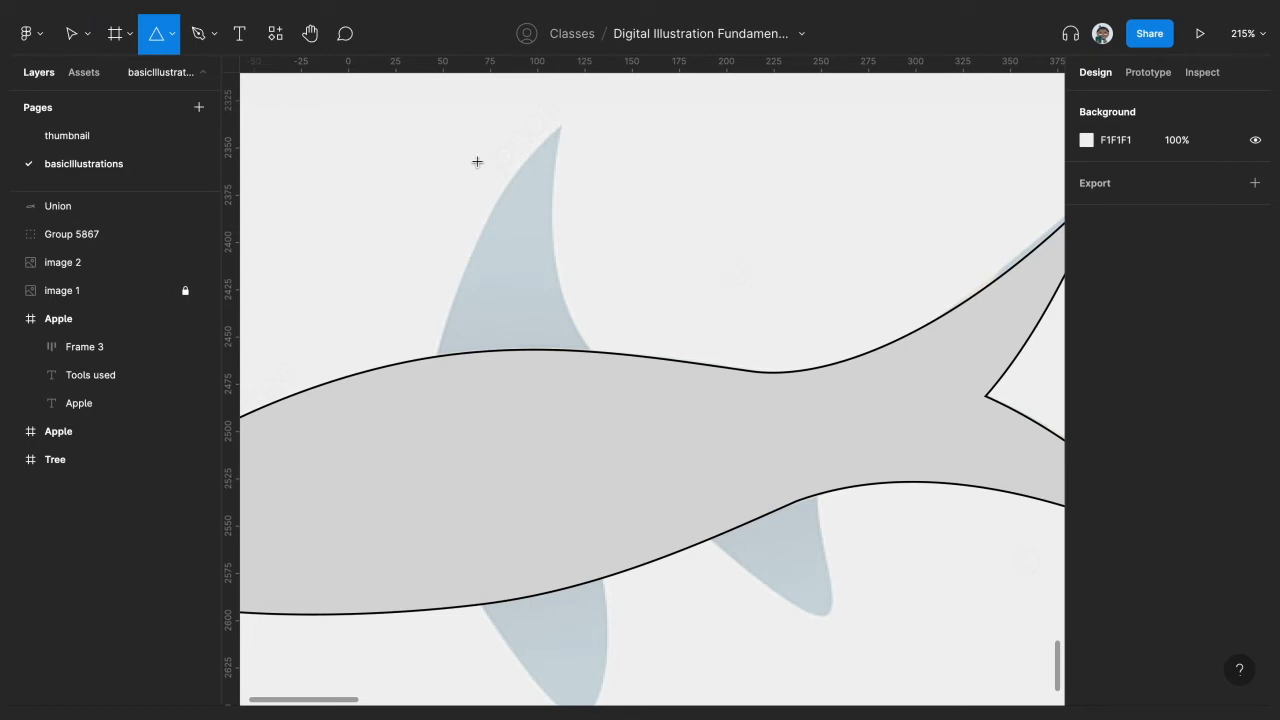
left_click_drag(465, 143, 724, 452)
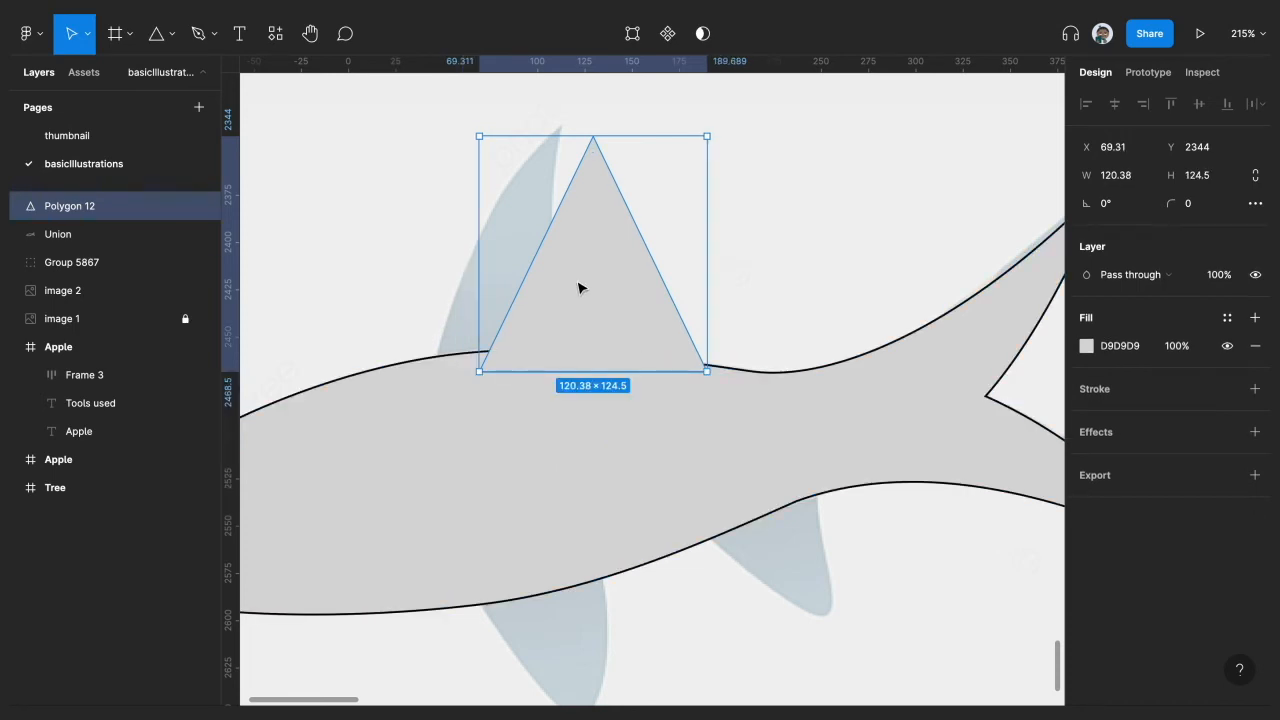
mouse_move(580, 286)
left_mouse_down()
mouse_move(530, 283)
mouse_move(540, 277)
left_mouse_up()
Step: Edit the triangle's points and bend its two slanted sides with the Bend tool to follow the dorsal fin's curves
key("Return")
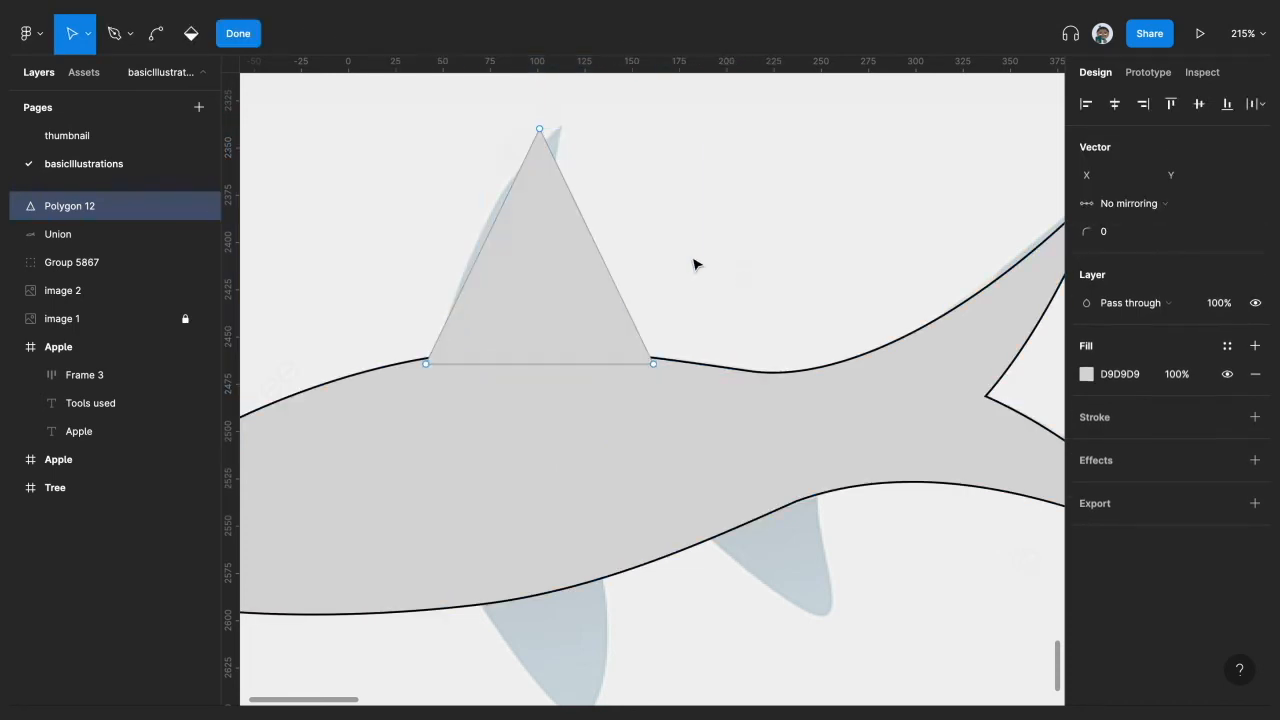
left_click(164, 40)
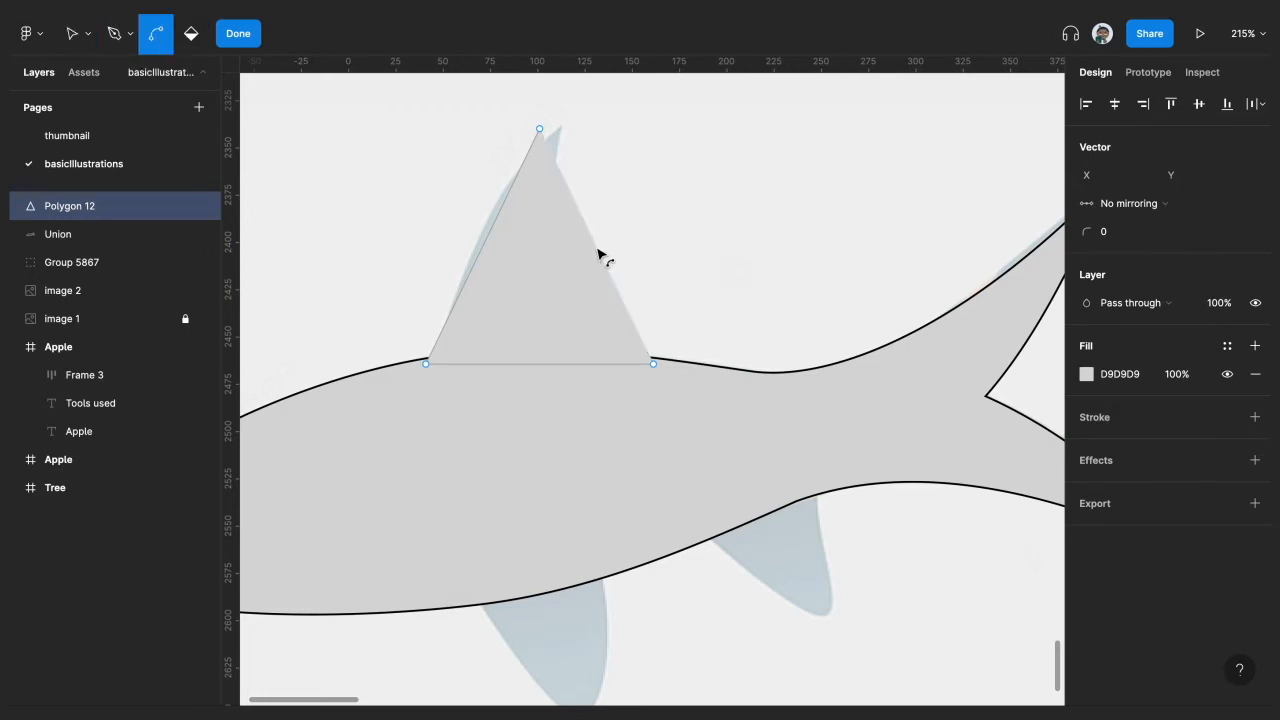
left_click_drag(598, 253, 466, 264)
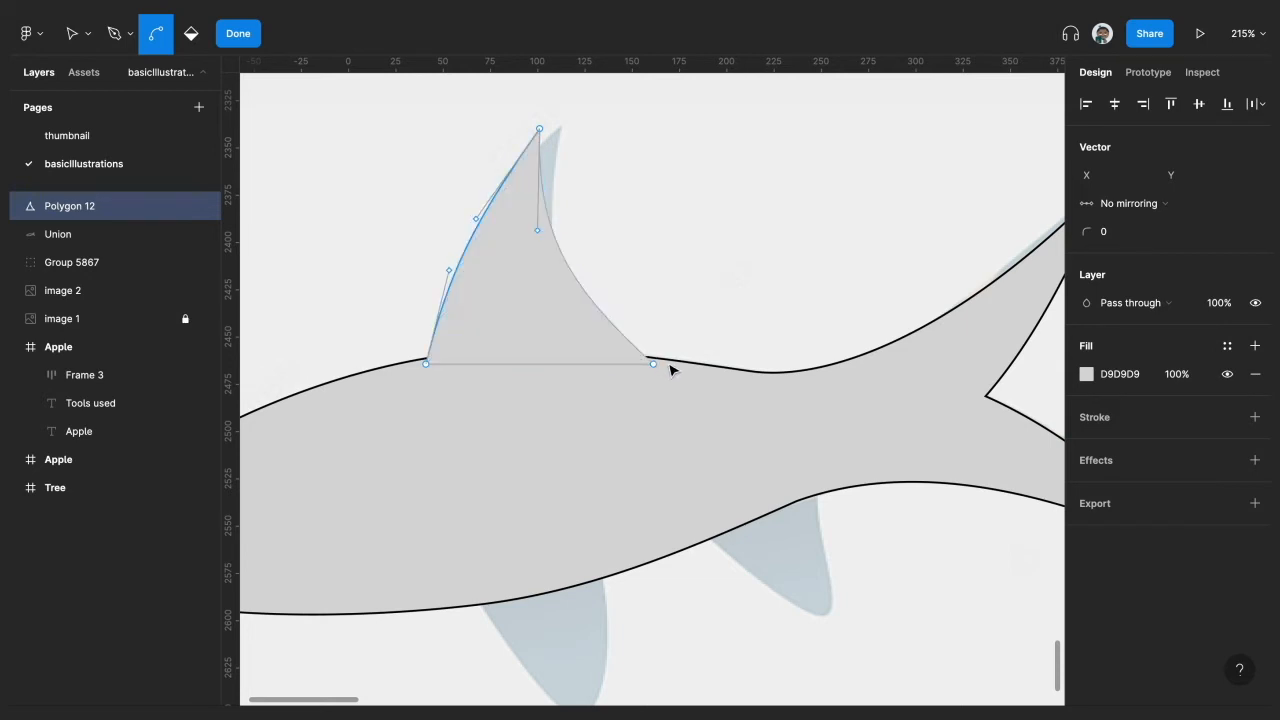
Step: Move the fin's rear base anchor to (158, 2462) and its tip to (111.5, 2339.5), and pull the tip's front-edge handle outward
key("v")
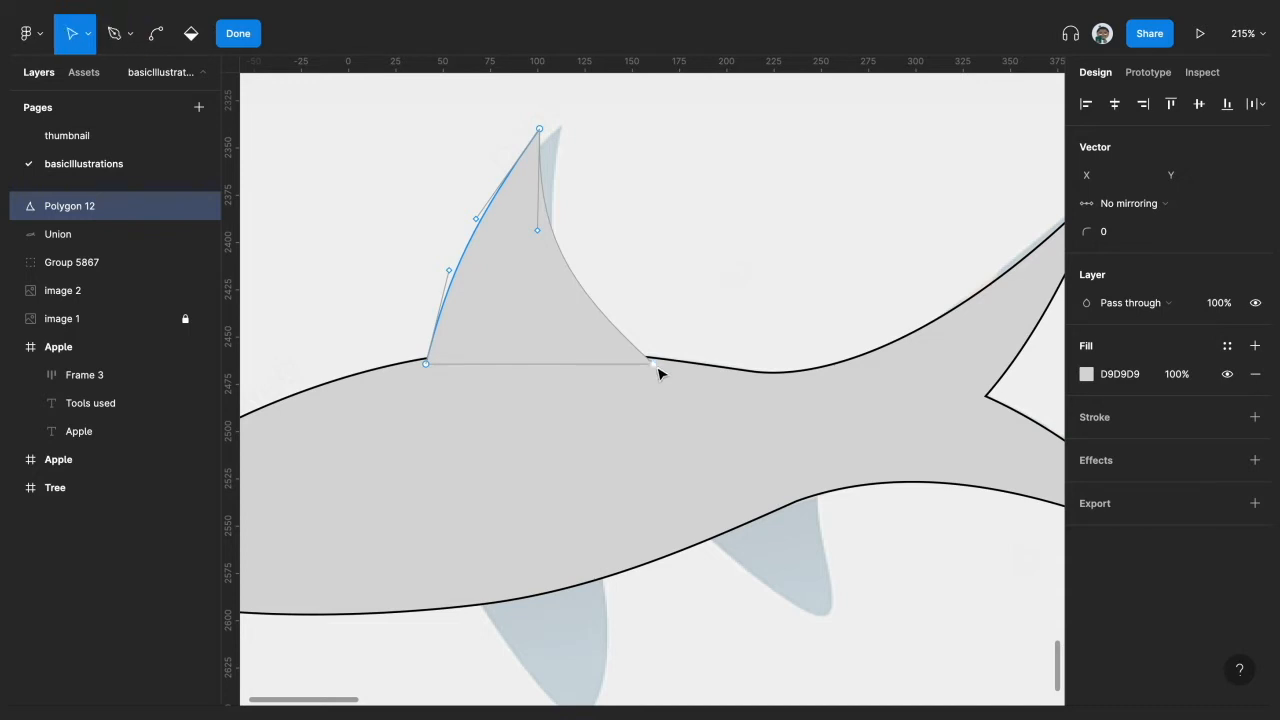
left_click(655, 366)
left_click_drag(658, 373, 652, 363)
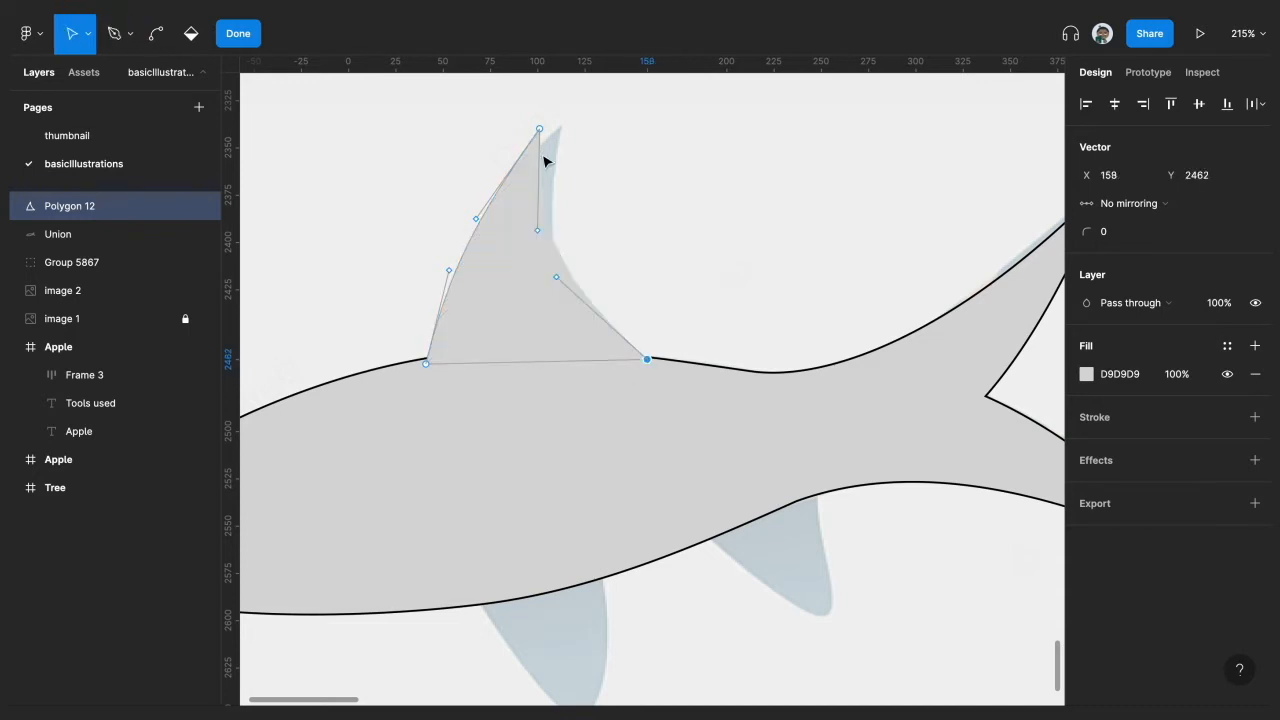
left_click_drag(540, 133, 561, 131)
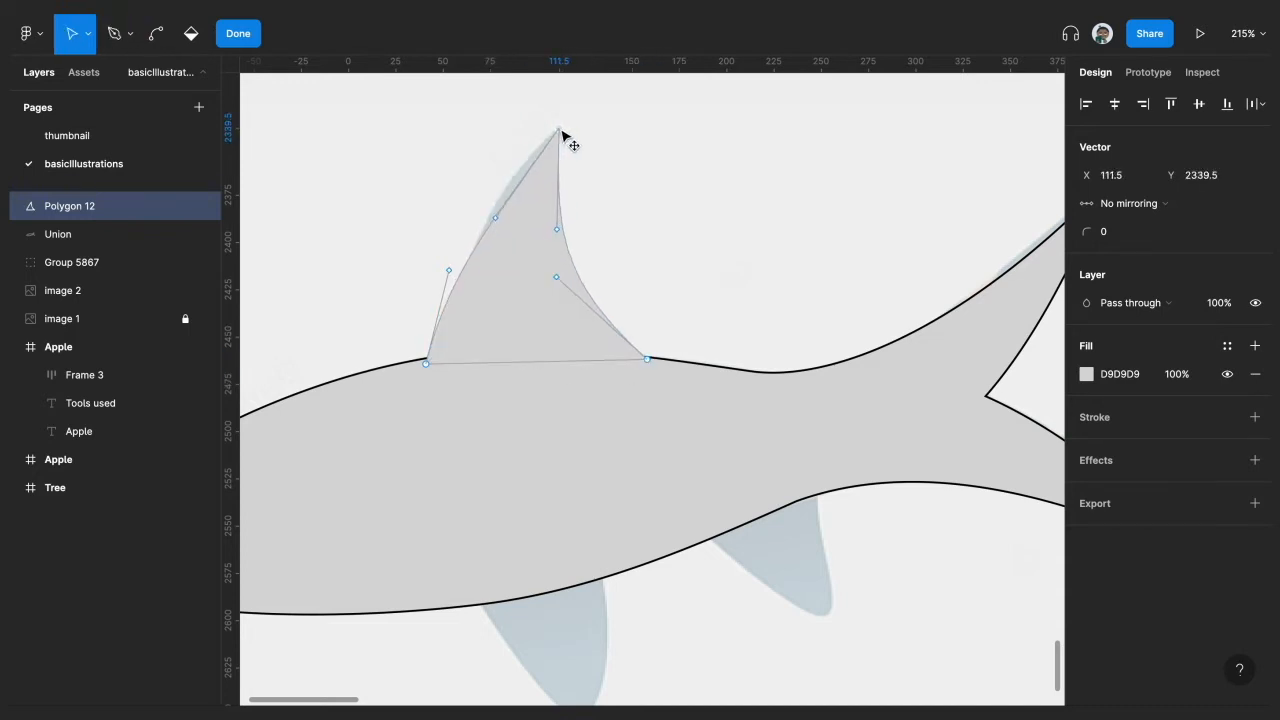
left_click_drag(495, 218, 480, 216)
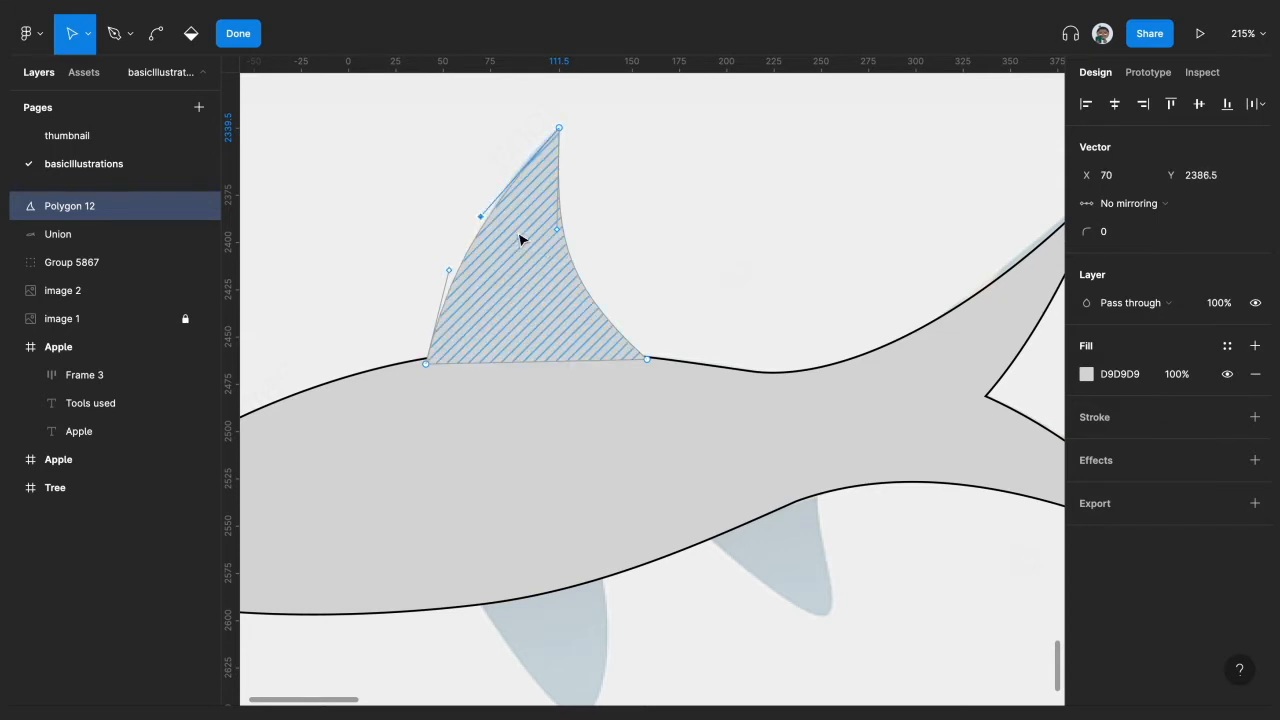
Step: Move the fin's front base anchor to X 45.5, Y 2465 and finish editing the shape
left_click(428, 368)
mouse_move(427, 369)
left_mouse_down()
mouse_move(447, 371)
mouse_move(436, 368)
left_mouse_up()
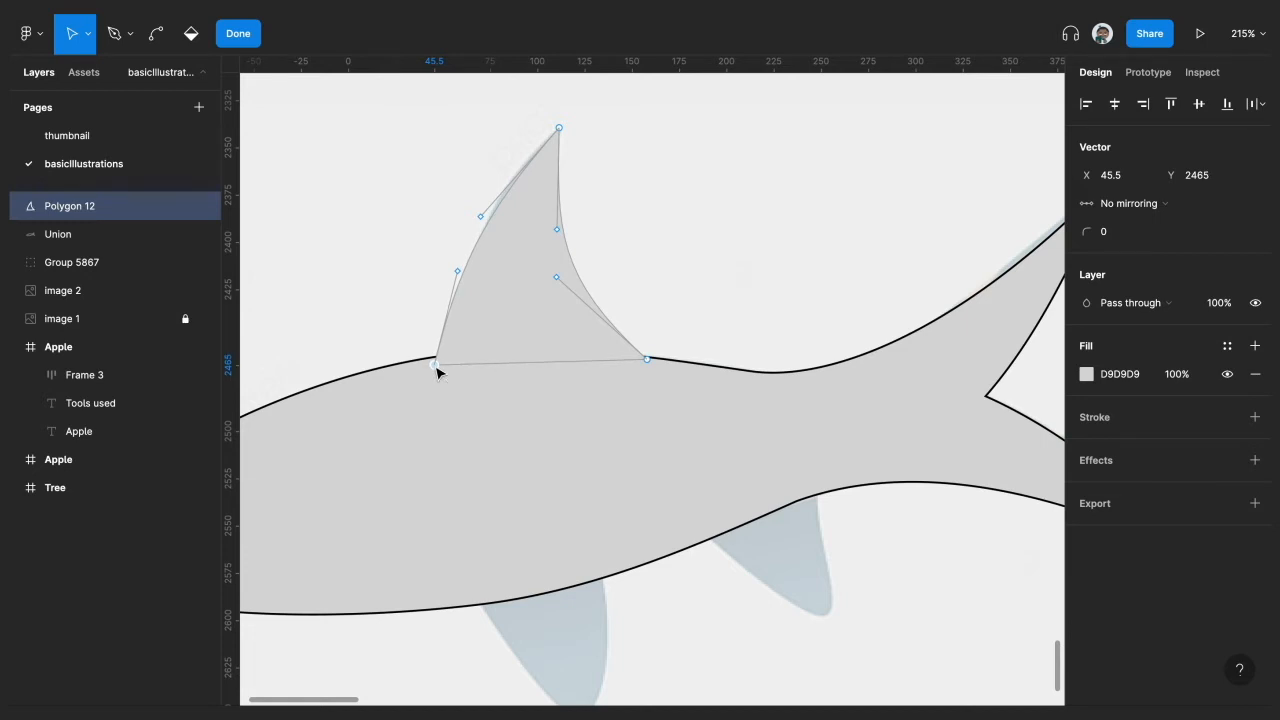
left_click(238, 33)
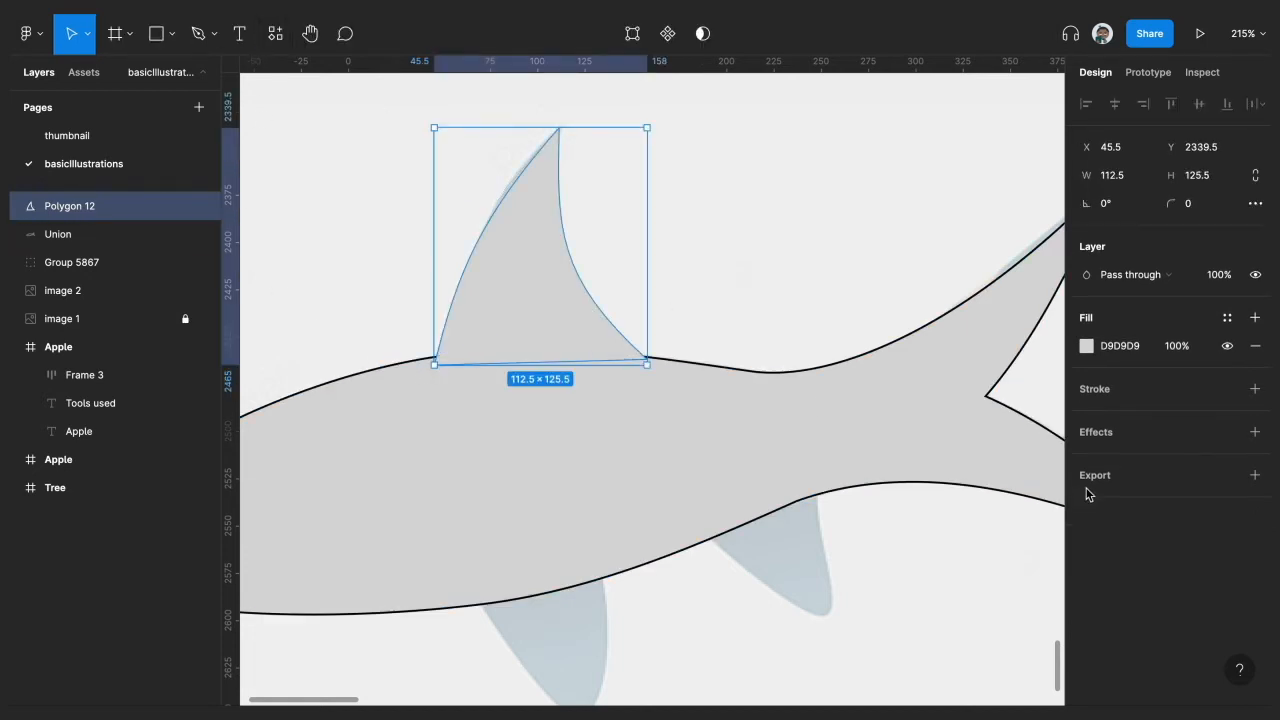
Step: Change the dorsal fin's fill to the darker grey C7C7C7 and deselect it
left_click(1086, 350)
left_click(855, 312)
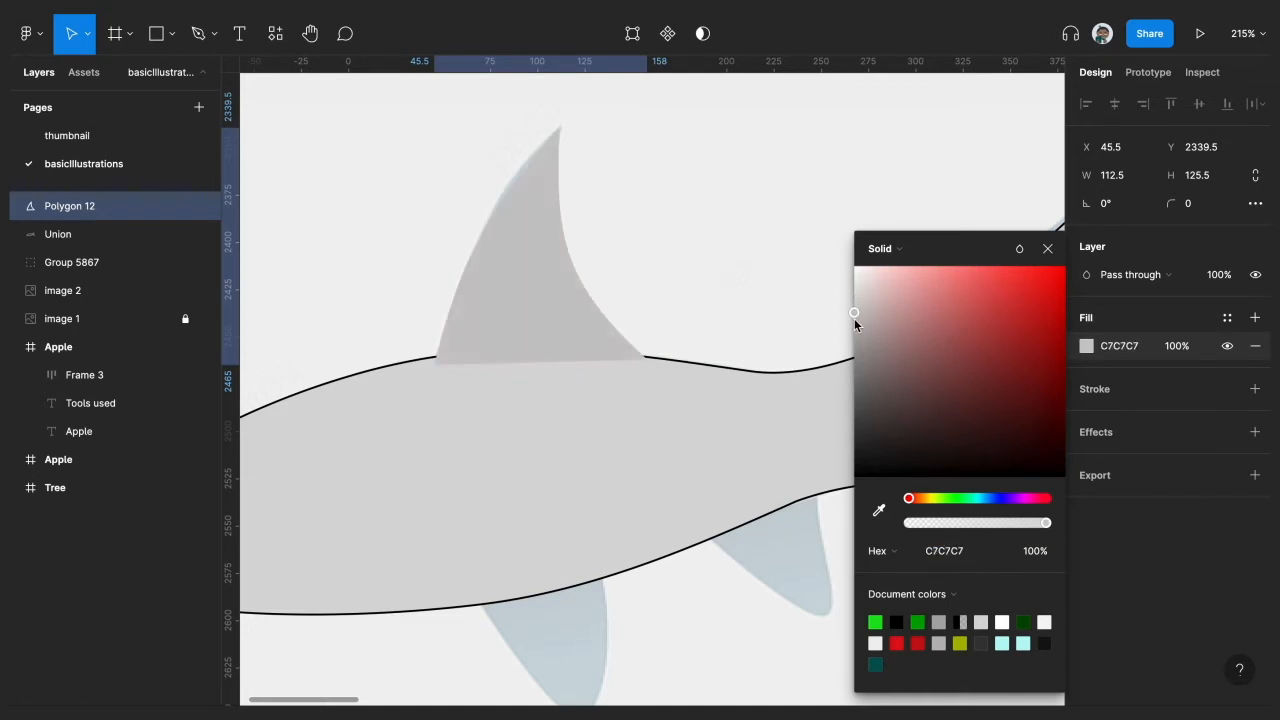
left_click(1047, 248)
left_click(843, 240)
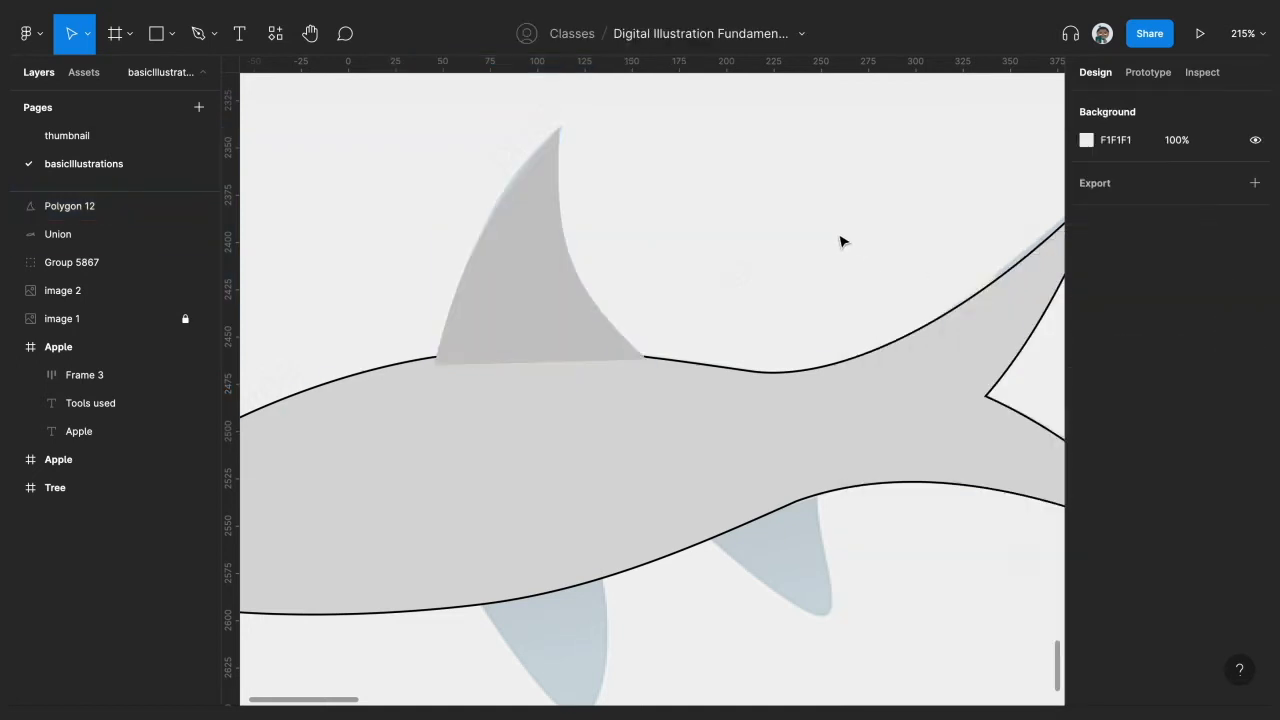
Step: Duplicate the dorsal fin straight down to Y 2610, below the body, and flip the copy vertically
scroll(843, 240, "down", 5)
scroll(700, 245, "down", 2)
left_click(629, 246)
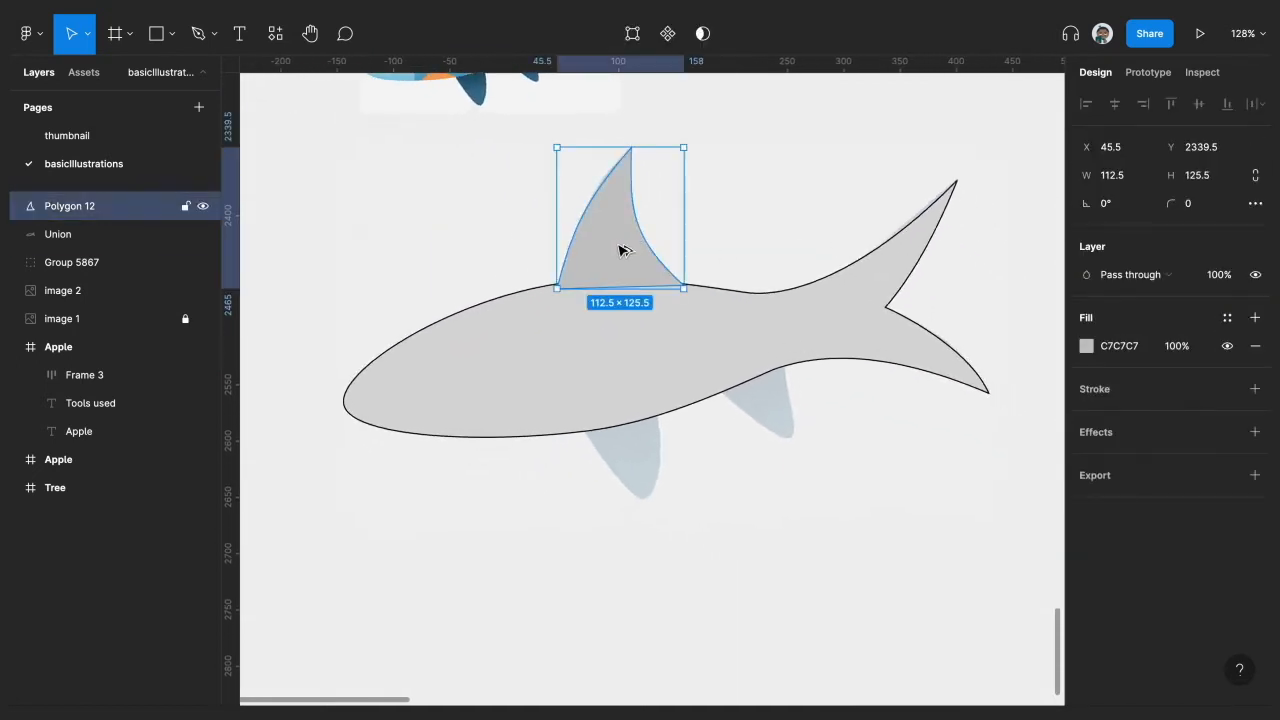
left_click_drag(620, 250, 698, 555)
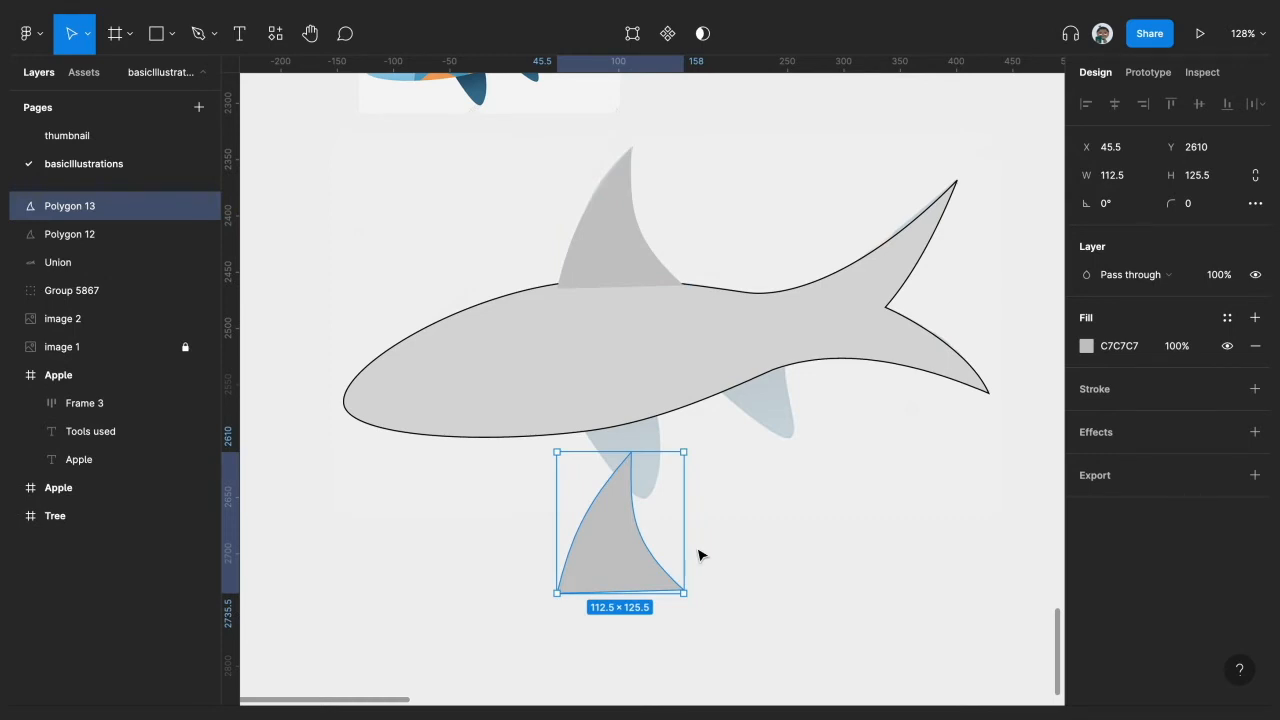
key("shift+v")
scroll(597, 526, "up", 5)
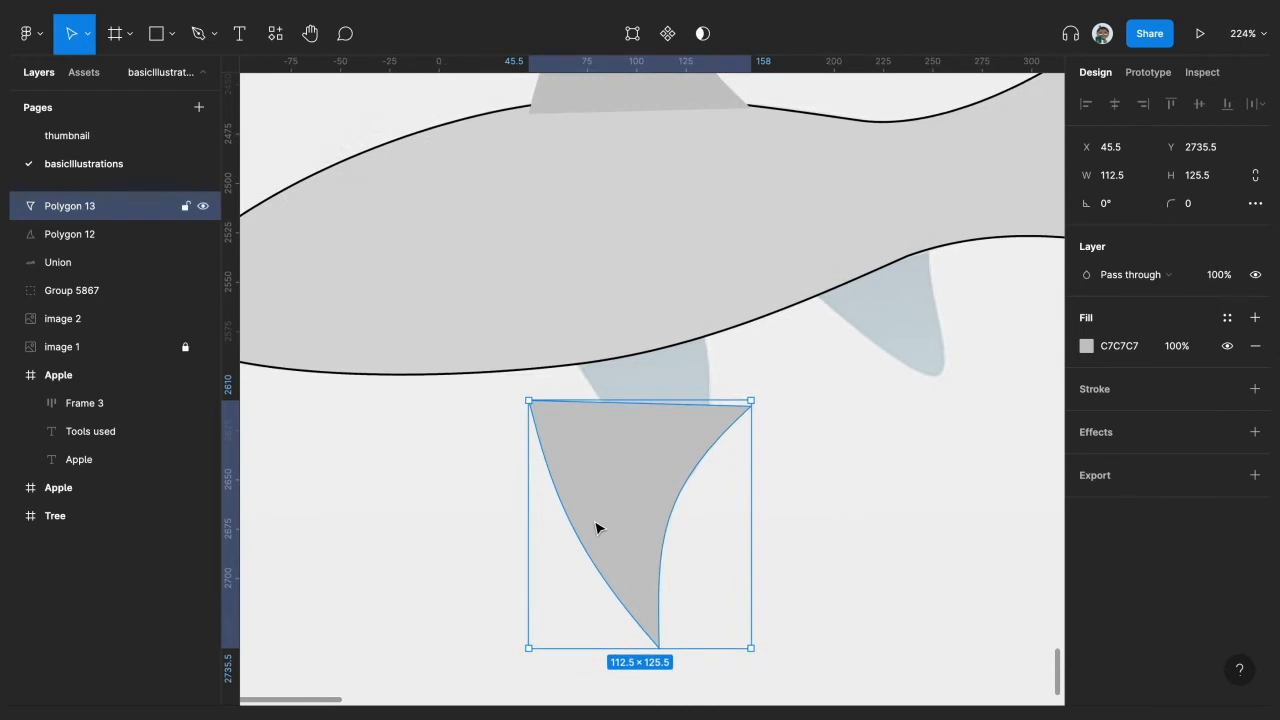
Step: Scale the flipped fin down to 65 × 73 and move it against the belly at X 9, Y 2669
left_click_drag(751, 648, 652, 541)
left_click_drag(594, 466, 522, 453)
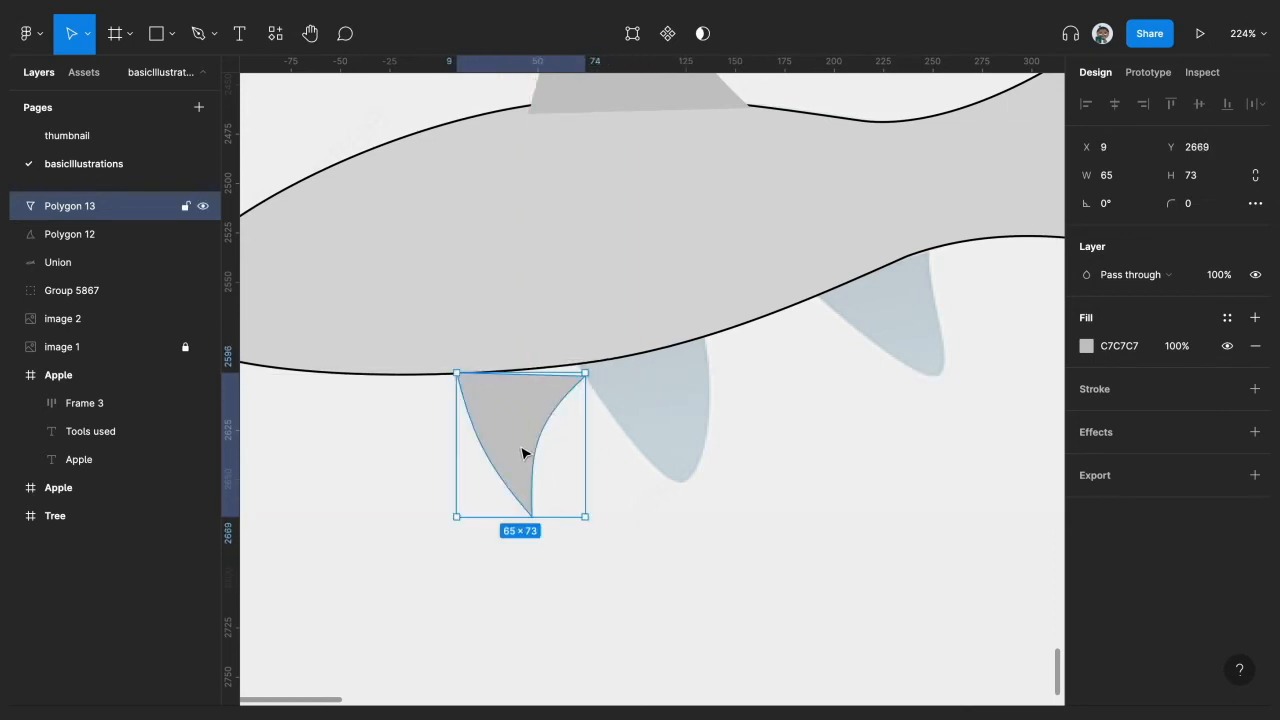
Step: Round the belly fin's rear edge by pulling the tip's rear handle outward and the rear base anchor's handle to (65, 2620)
double_click(522, 453)
left_click(535, 519)
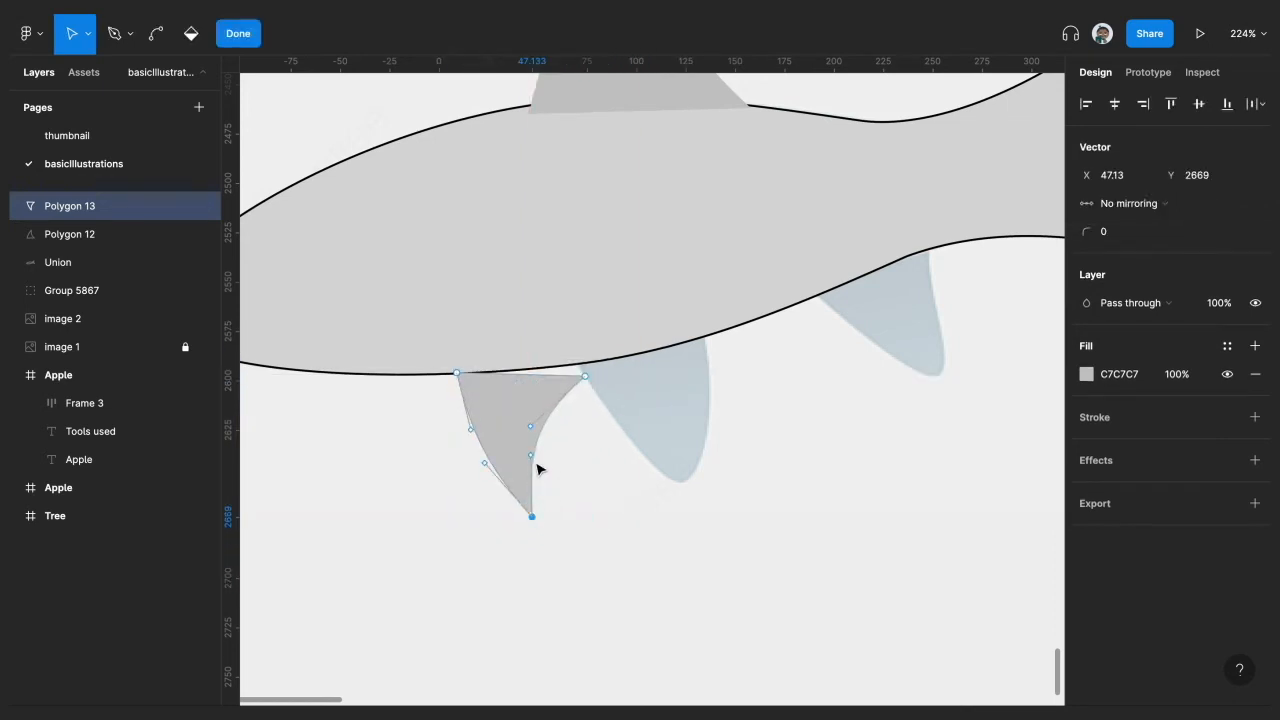
left_click_drag(534, 459, 589, 496)
left_click(531, 428)
left_click_drag(532, 428, 567, 421)
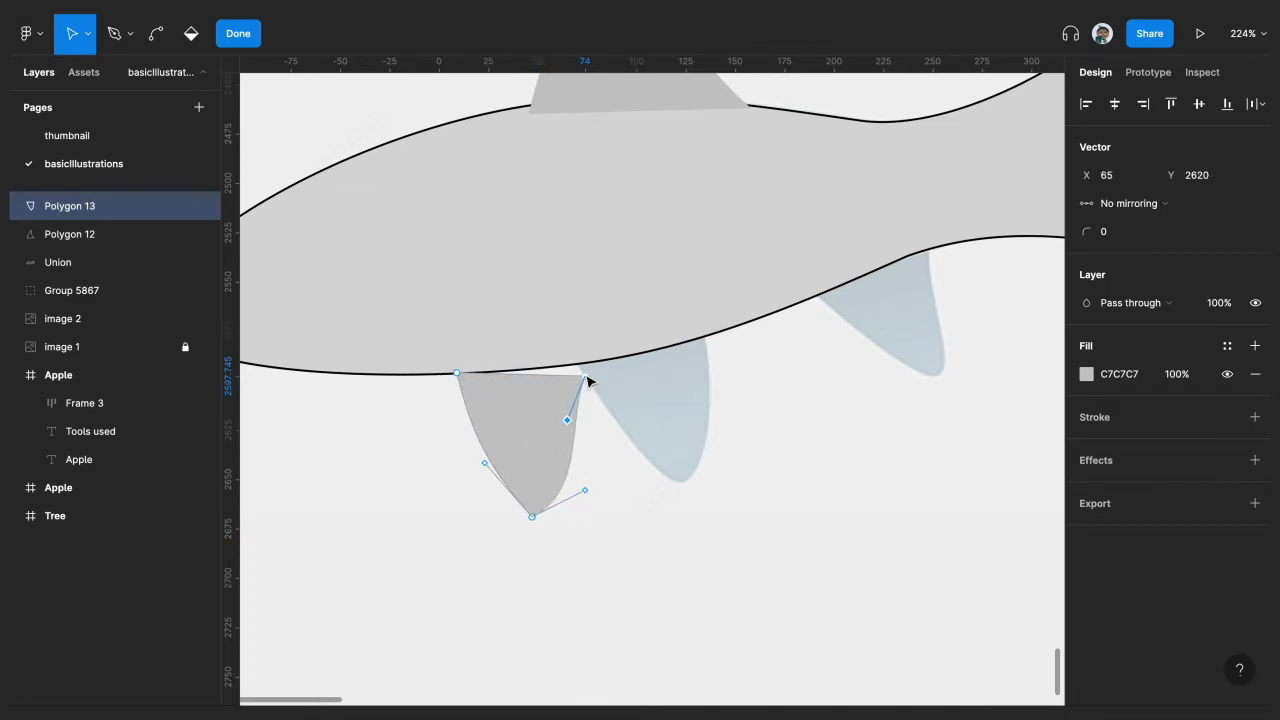
Step: Move the fin's rear base anchor to (73, 2592), pull the tip's front handle to (22.5, 2664.5), and finish editing the shape
left_click_drag(586, 376, 585, 366)
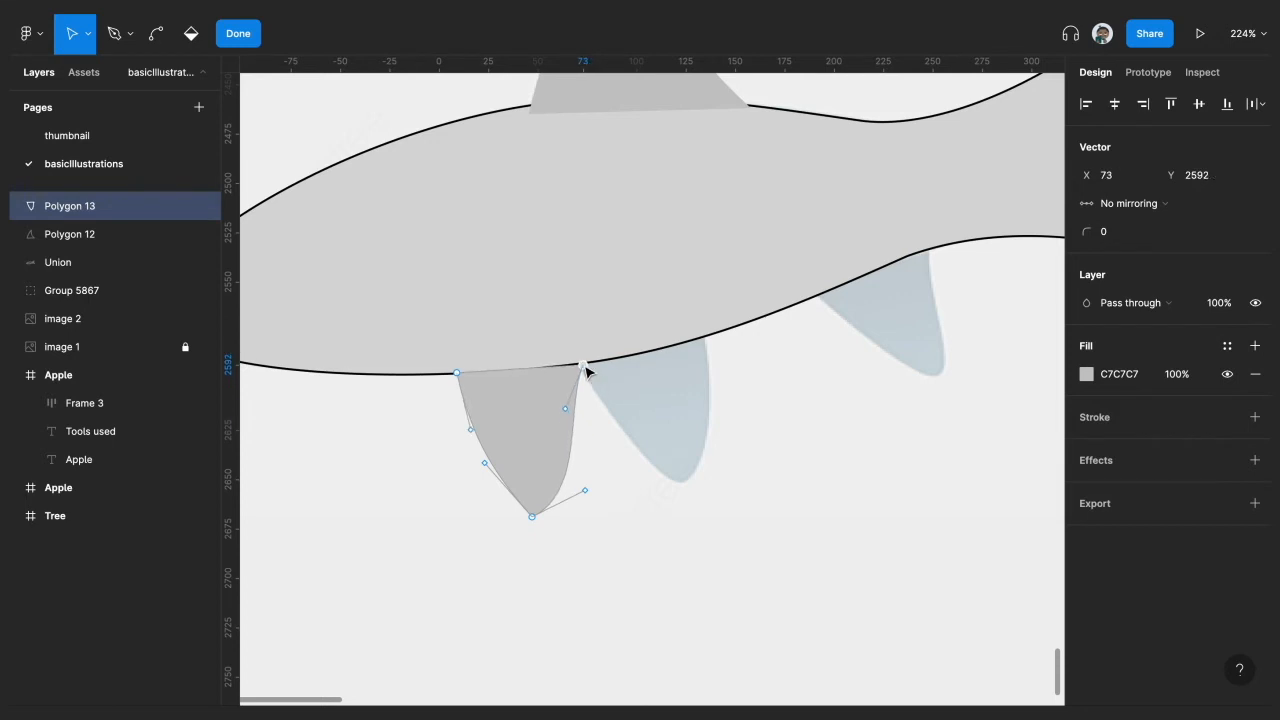
left_click_drag(485, 464, 485, 510)
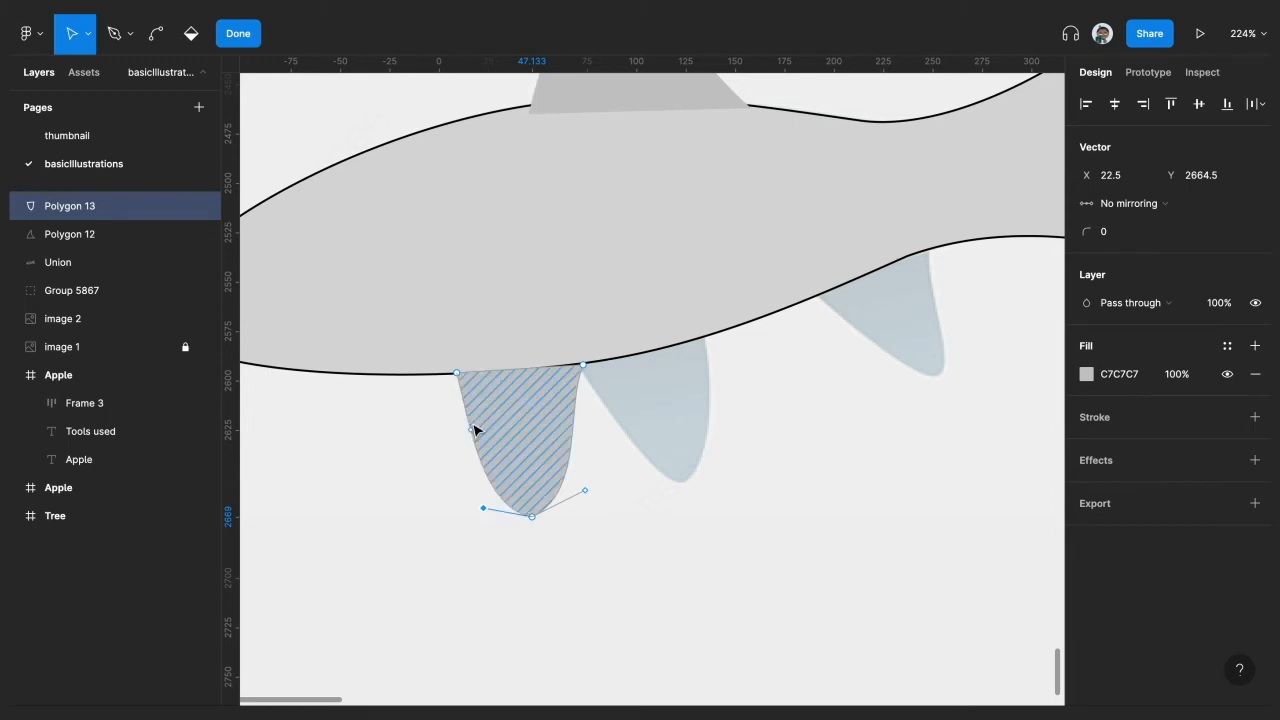
left_click(240, 38)
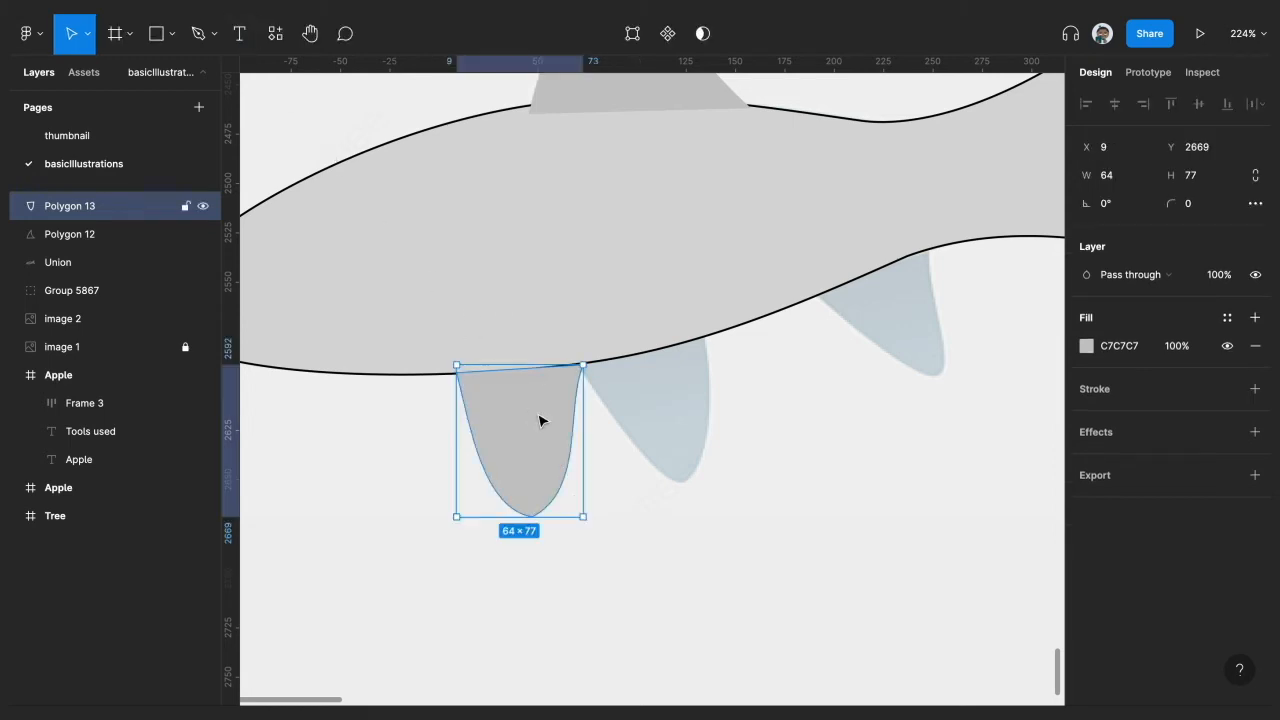
Step: Move the belly fin over the front lower fin of the reference at X 80.15, Y 2664.45, rotated to 8.32°
left_click_drag(538, 418, 645, 402)
left_click_drag(570, 511, 588, 511)
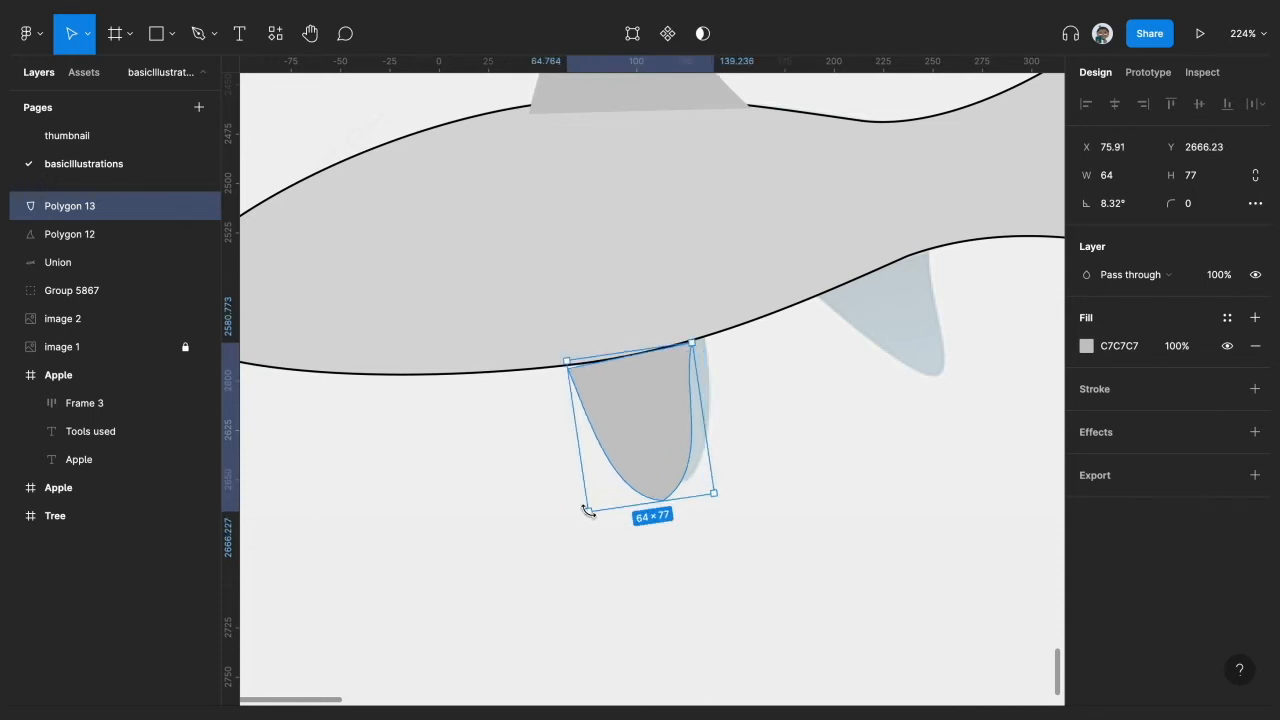
left_click_drag(649, 446, 659, 445)
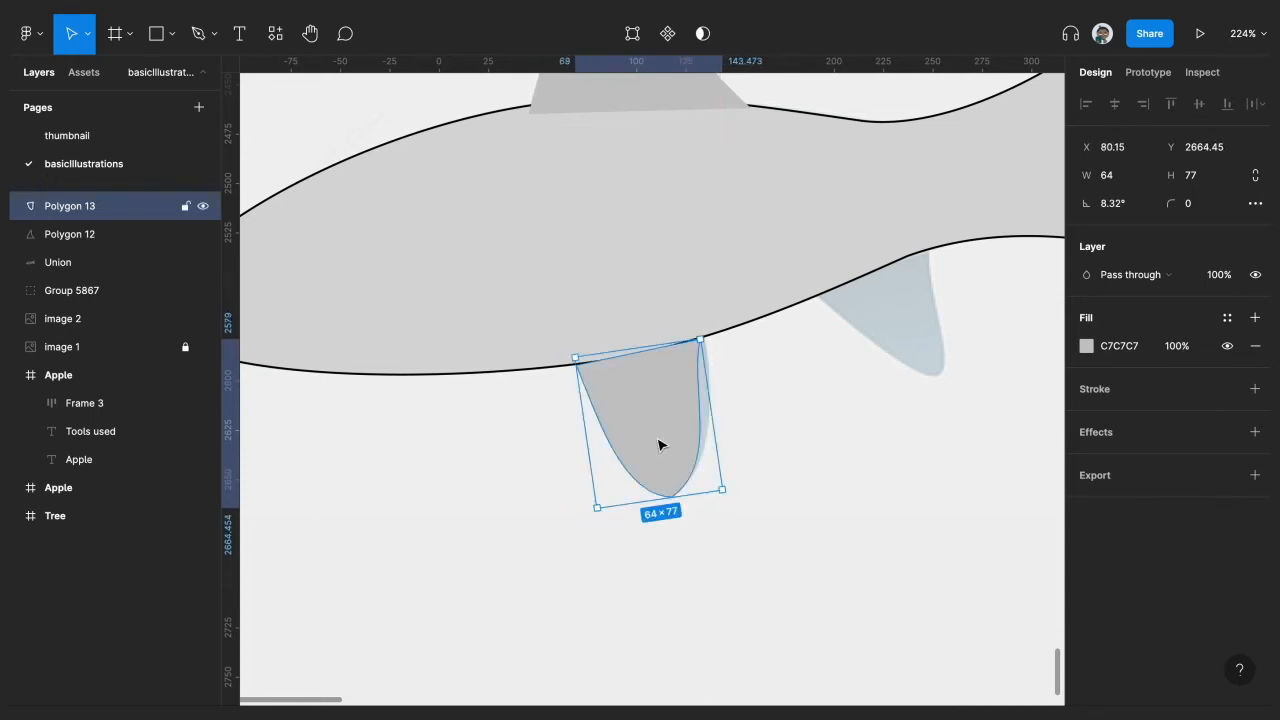
Step: Move the belly fin's rear base anchor to (135, 2578) and its curve handle to (135, 2603)
scroll(659, 445, "up", 3)
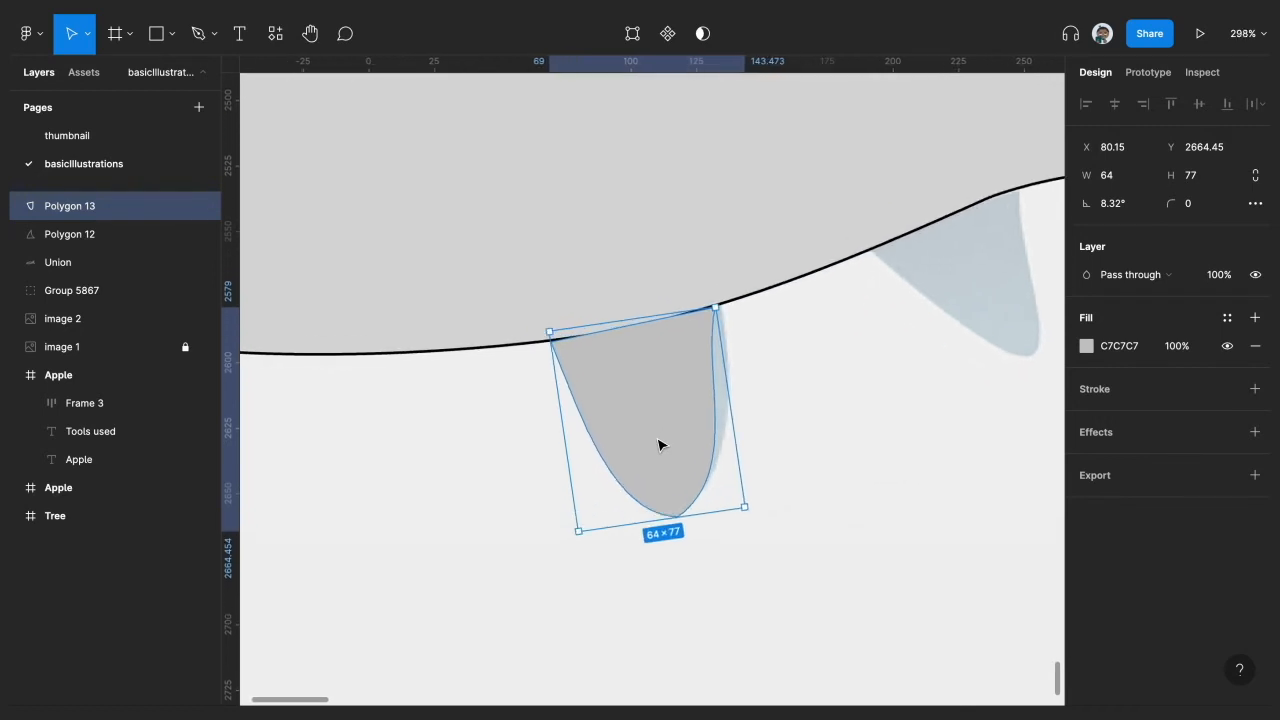
double_click(659, 445)
left_click_drag(716, 308, 736, 320)
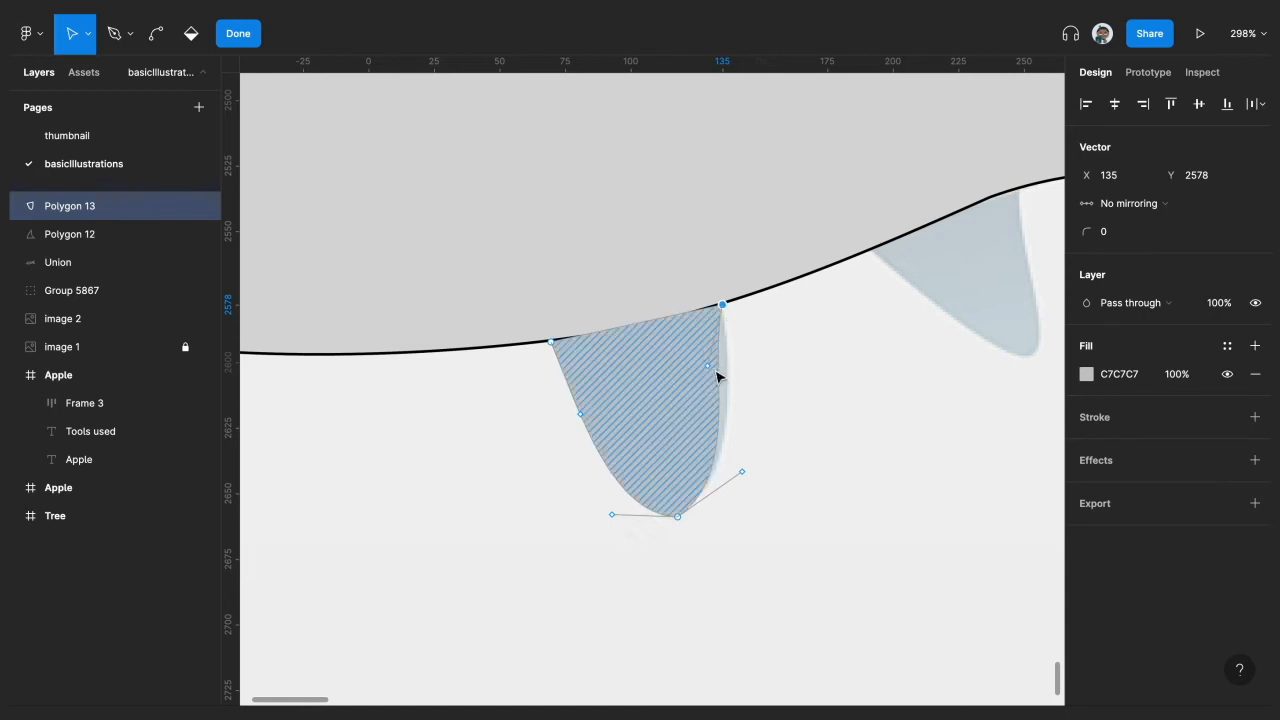
left_click_drag(708, 366, 723, 372)
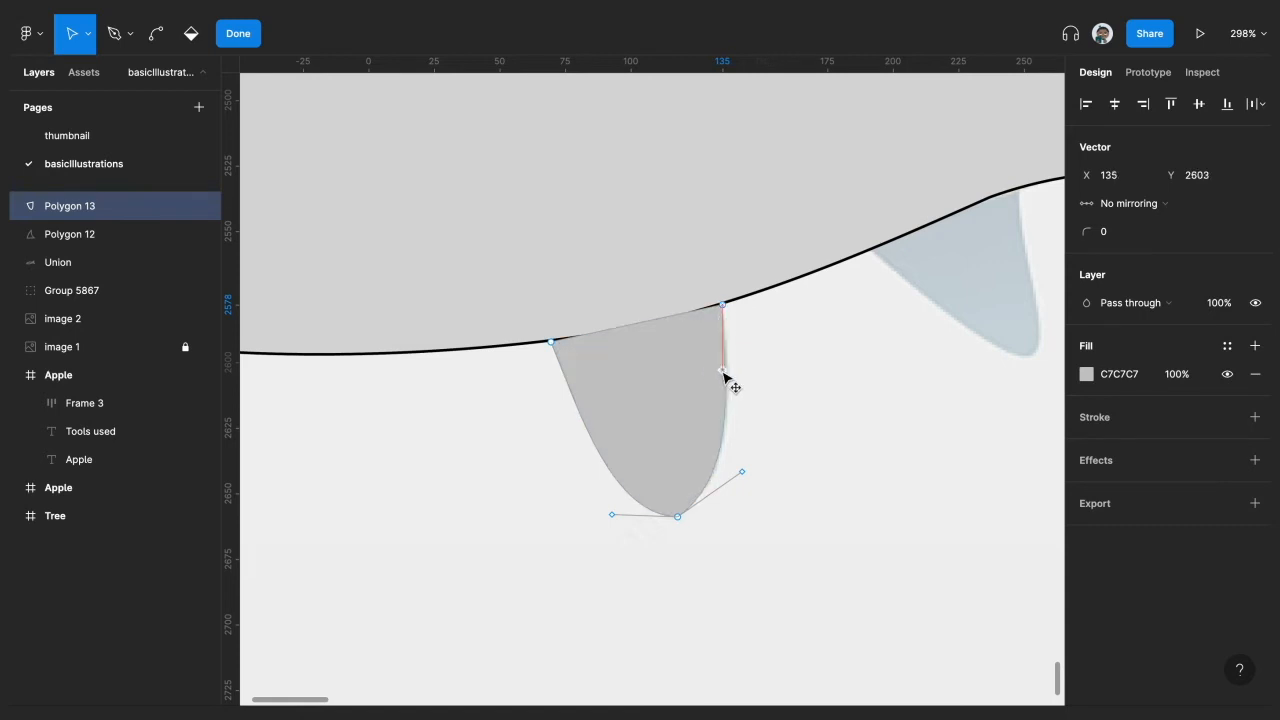
Step: Pull the tip's rear handle to (145.5, 2640.5), finish editing the belly fin and deselect it
left_click(551, 342)
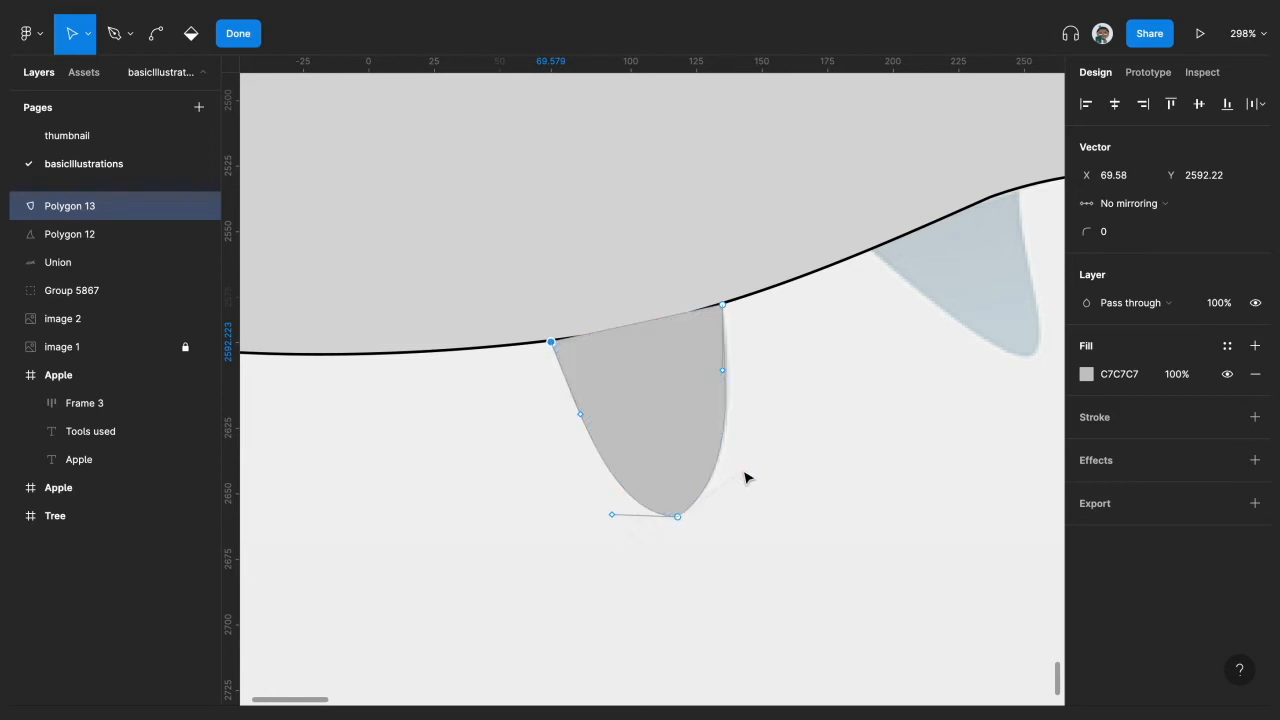
left_click_drag(745, 477, 750, 468)
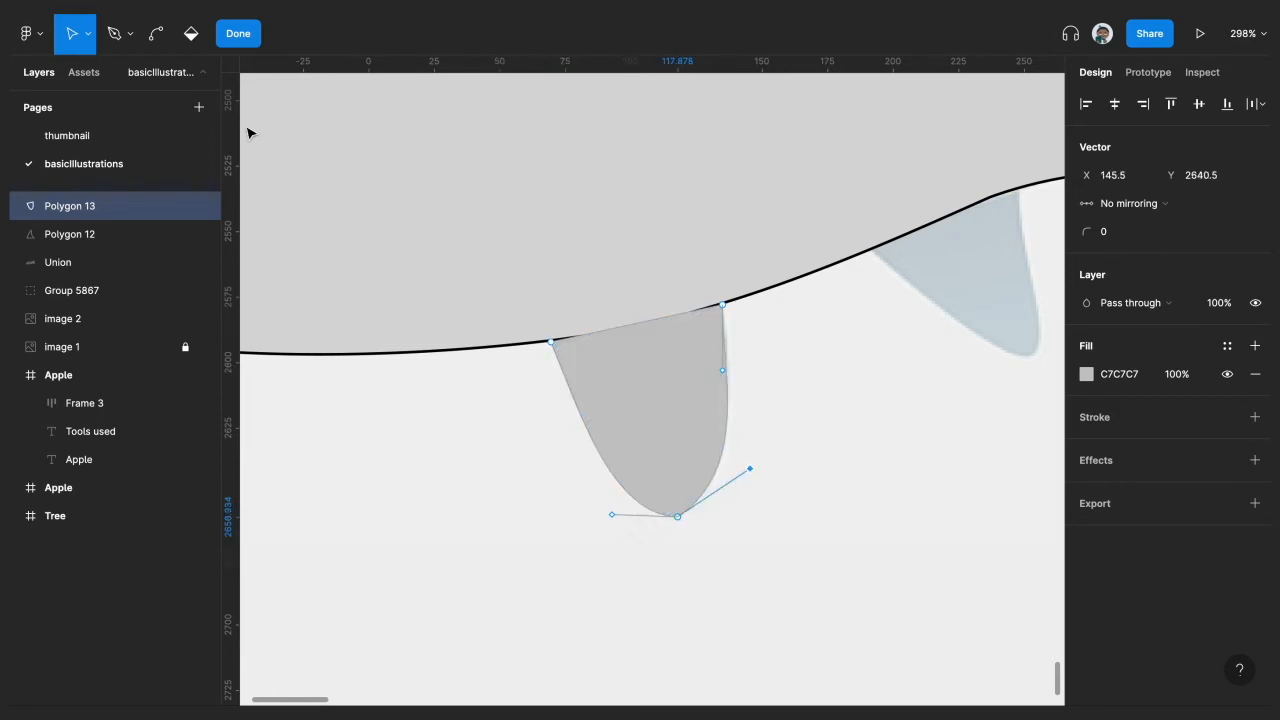
left_click(238, 34)
left_click(475, 452)
Step: Duplicate the belly fin horizontally toward the tail, placing the copy at X 169.23, Y 2664.45
scroll(477, 449, "down", 5)
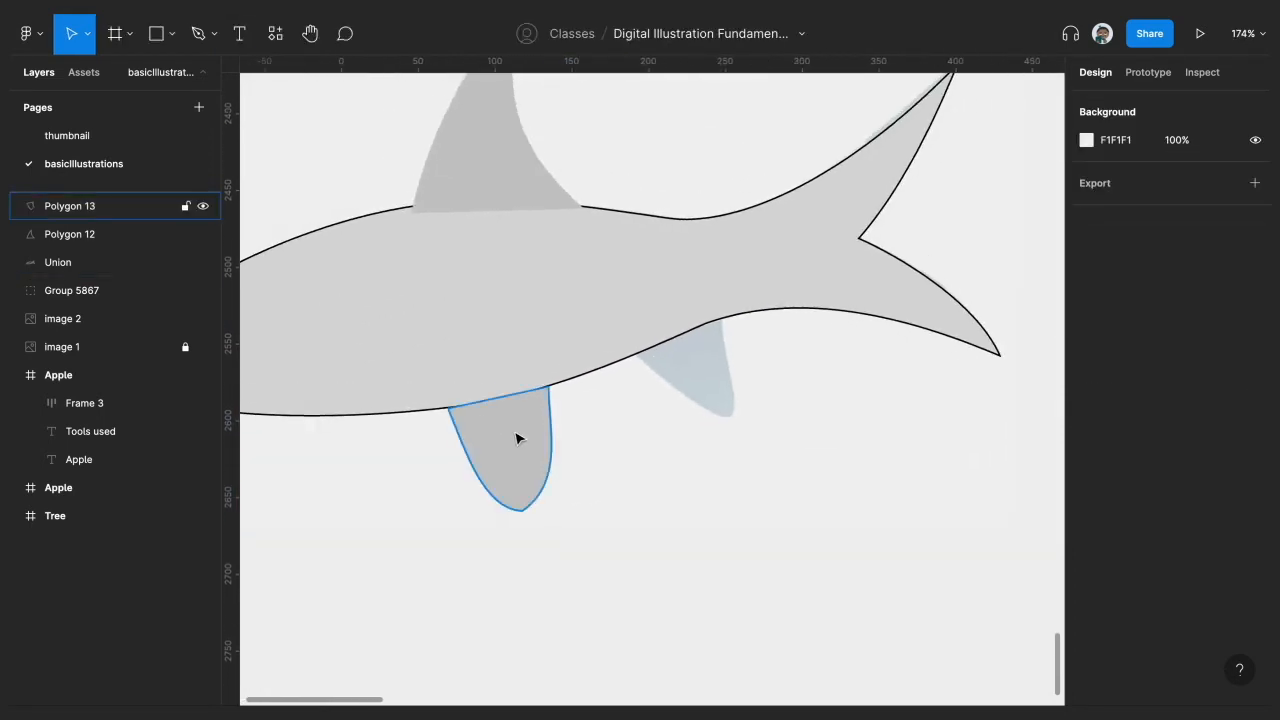
left_click(525, 438)
left_click_drag(530, 446, 646, 437)
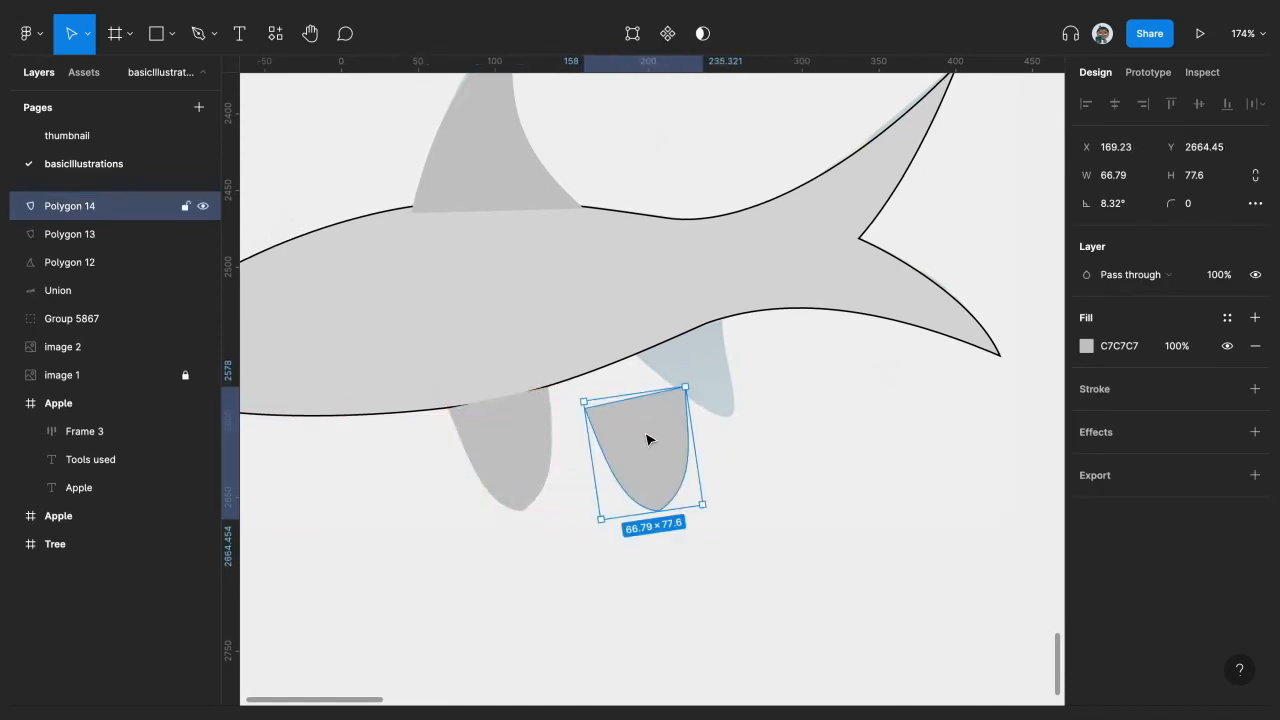
Step: Move the copied fin's tip to (220, 2657) and set its rear-edge handles at (232.5, 2637) and (215.5, 2605.5)
double_click(663, 457)
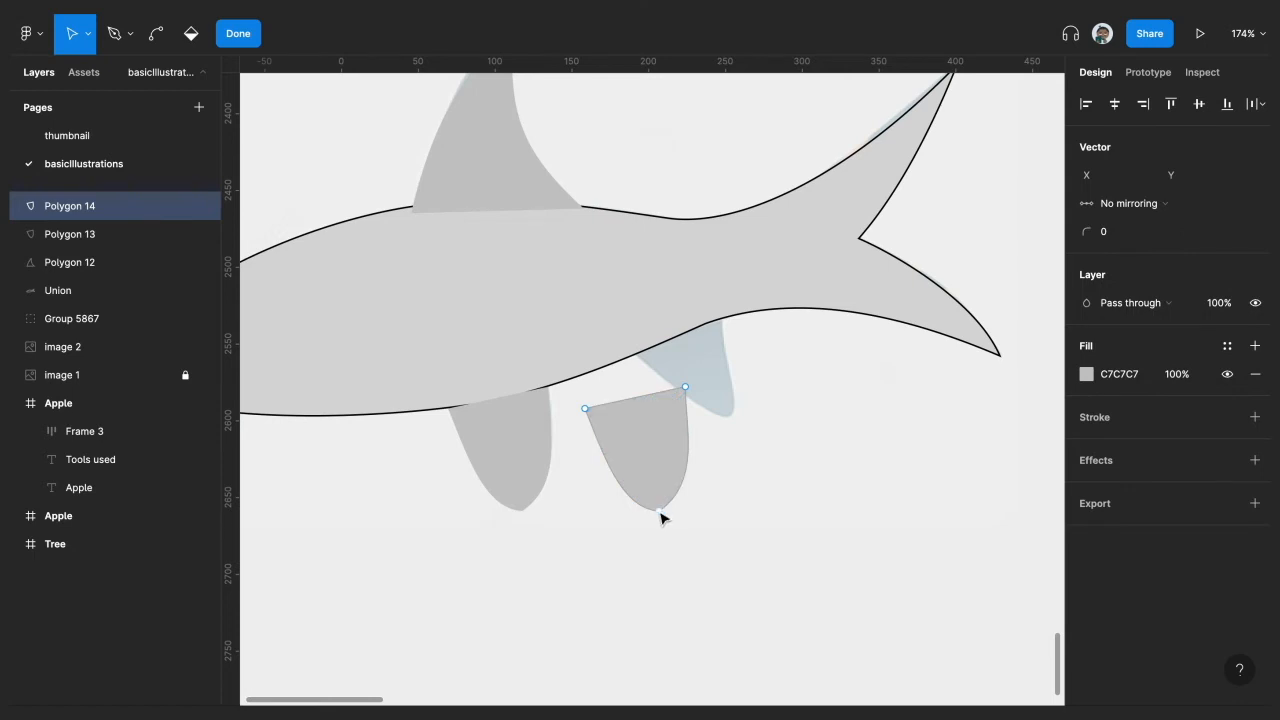
left_click_drag(661, 514, 682, 515)
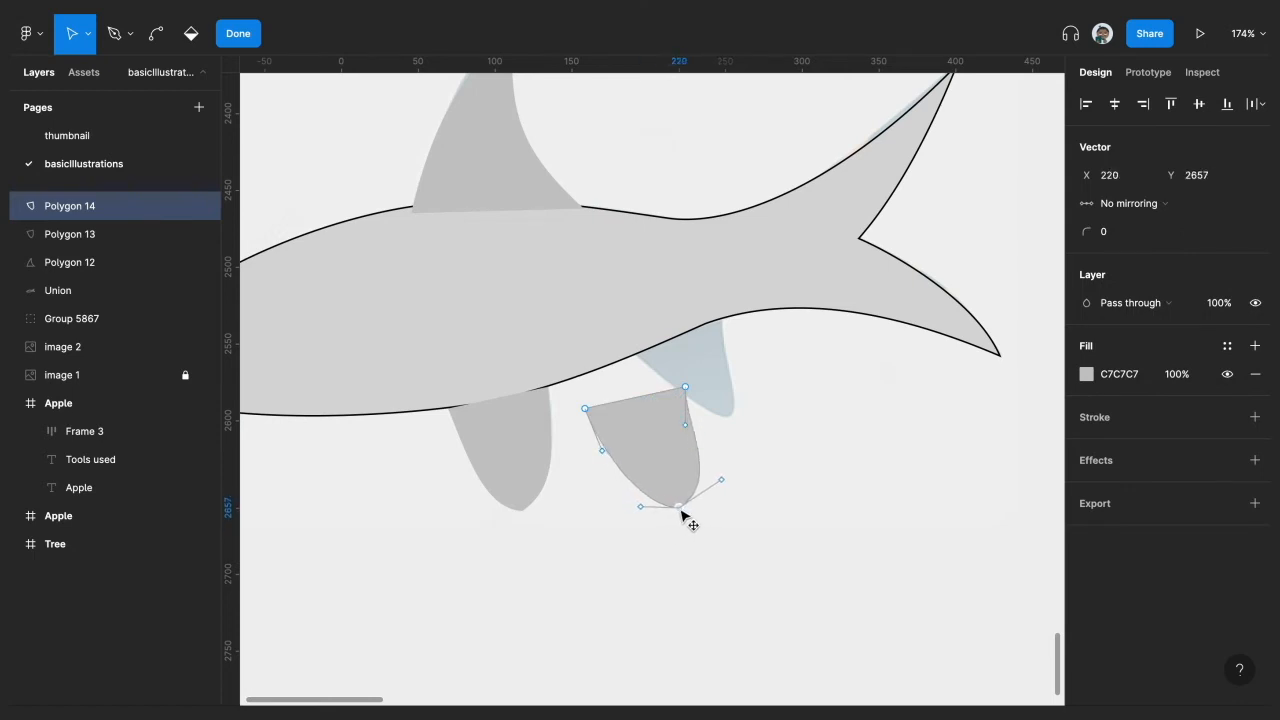
left_click_drag(725, 477, 701, 480)
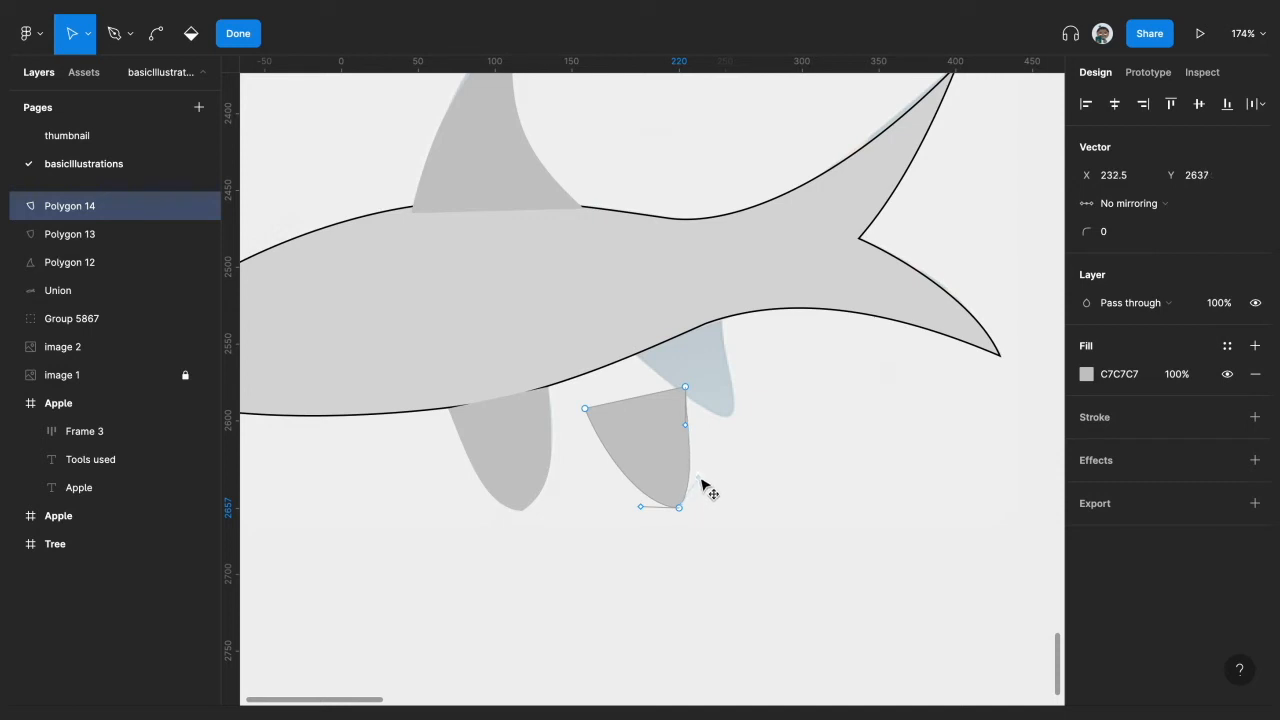
left_click_drag(688, 428, 676, 432)
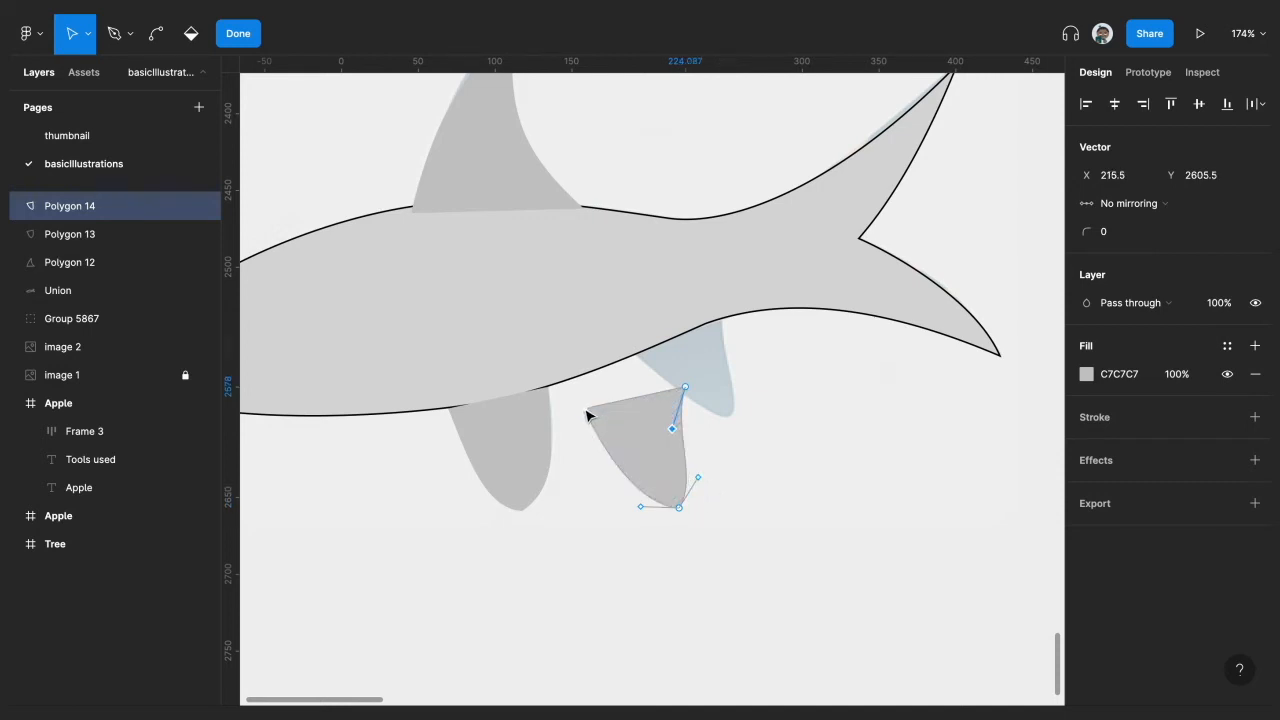
Step: Move the copy's front base anchor to (163.5, 2591) and its tip to (224.09, 2654.5), and finish editing the shape
left_click_drag(588, 412, 595, 411)
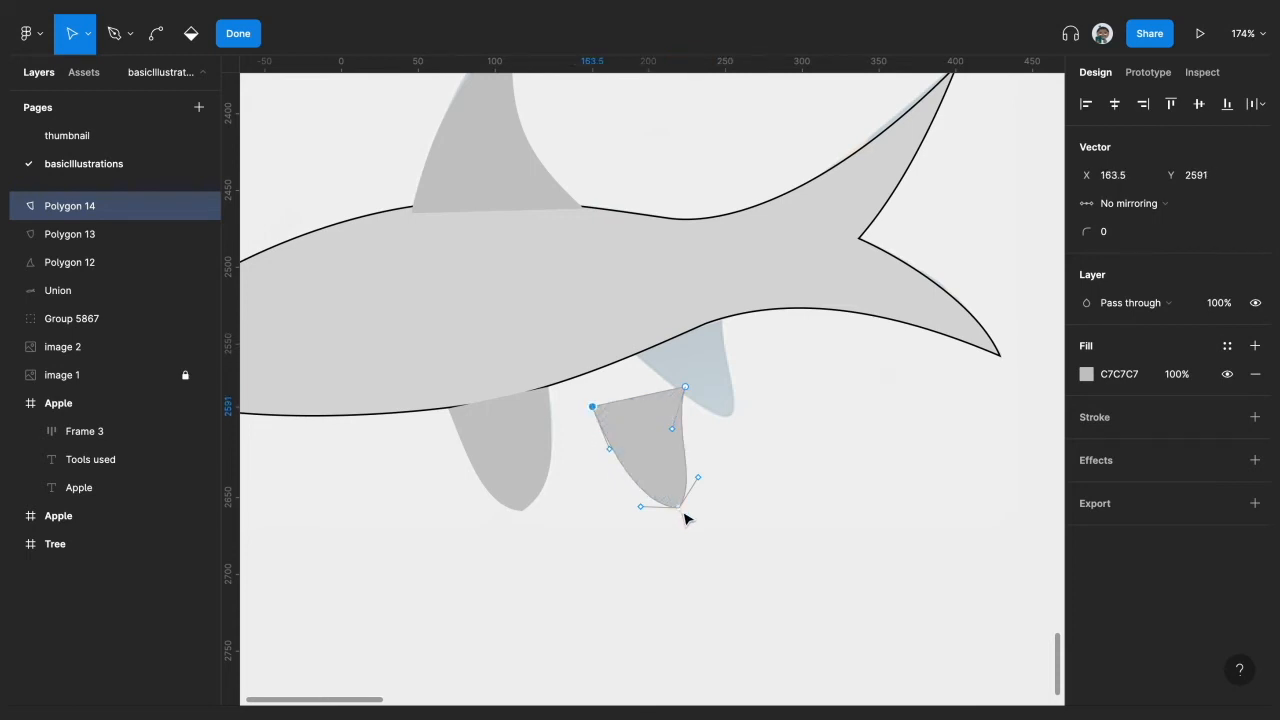
left_click_drag(680, 510, 687, 512)
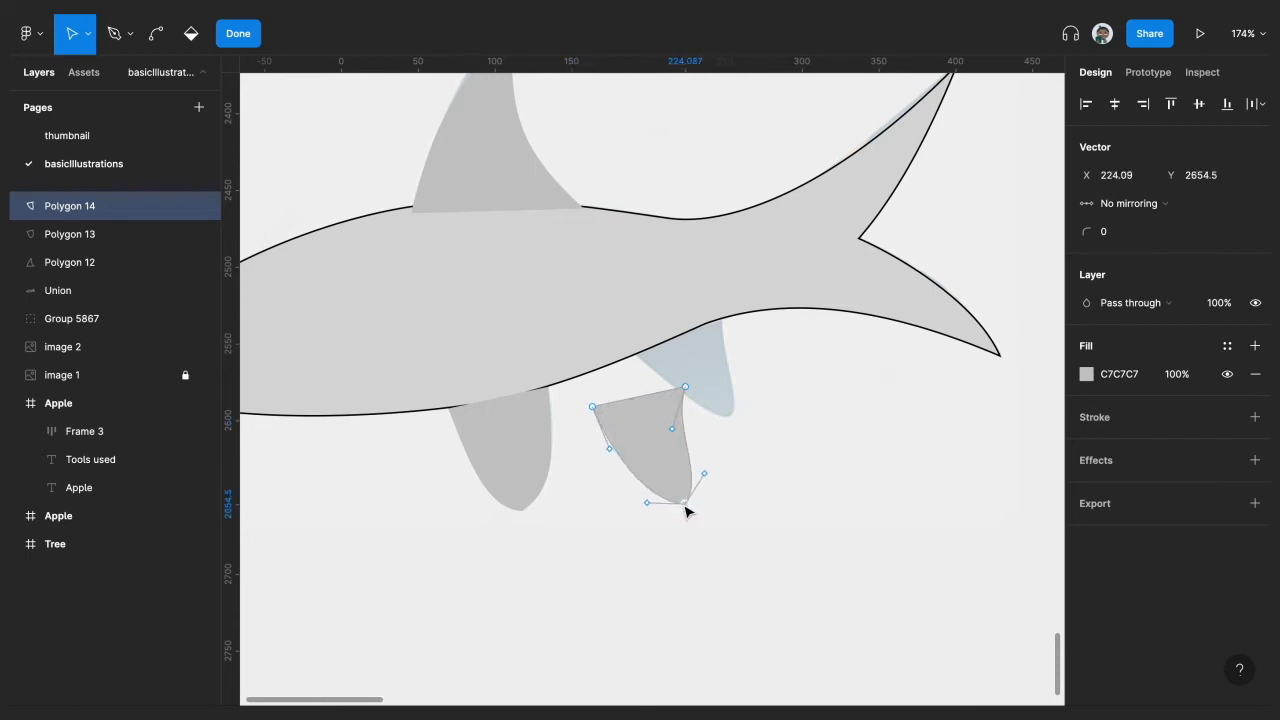
left_click(240, 38)
Step: Place the copied fin over the reference's rear lower fin, rotated to 15.11°, at X 209.74, Y 2622.2
left_click_drag(663, 463, 706, 405)
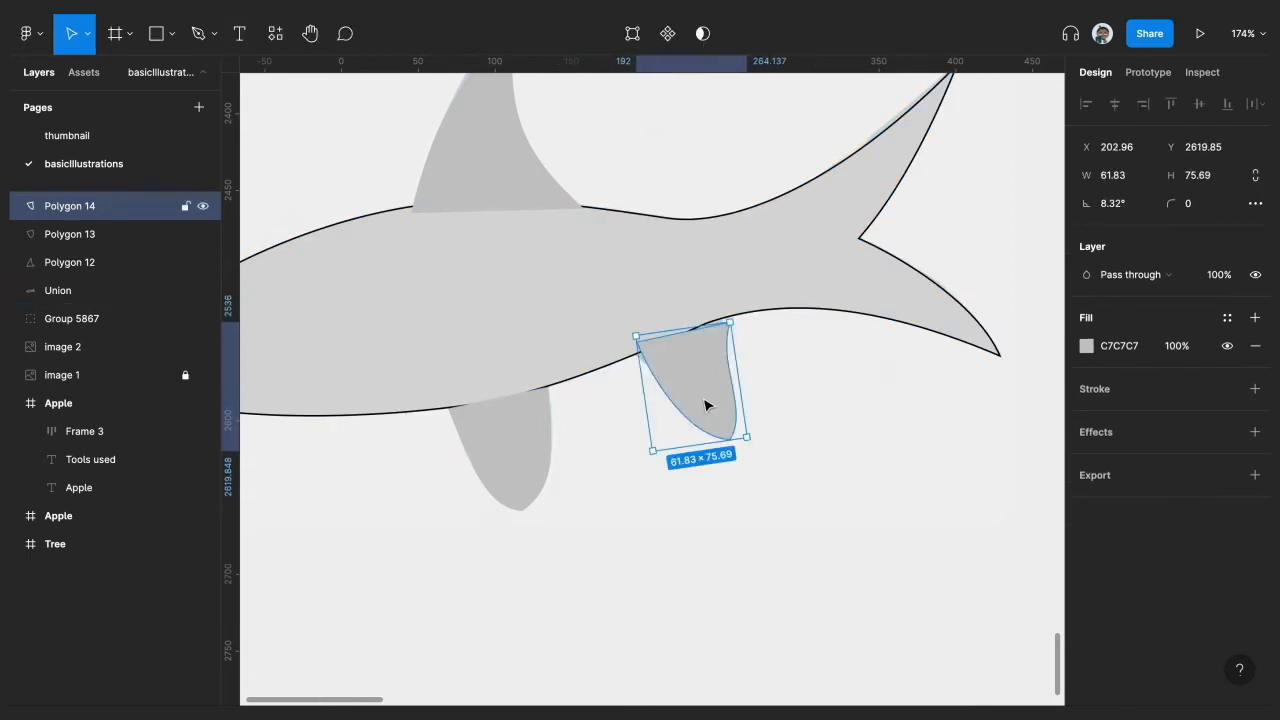
scroll(706, 405, "up", 3, "ctrl")
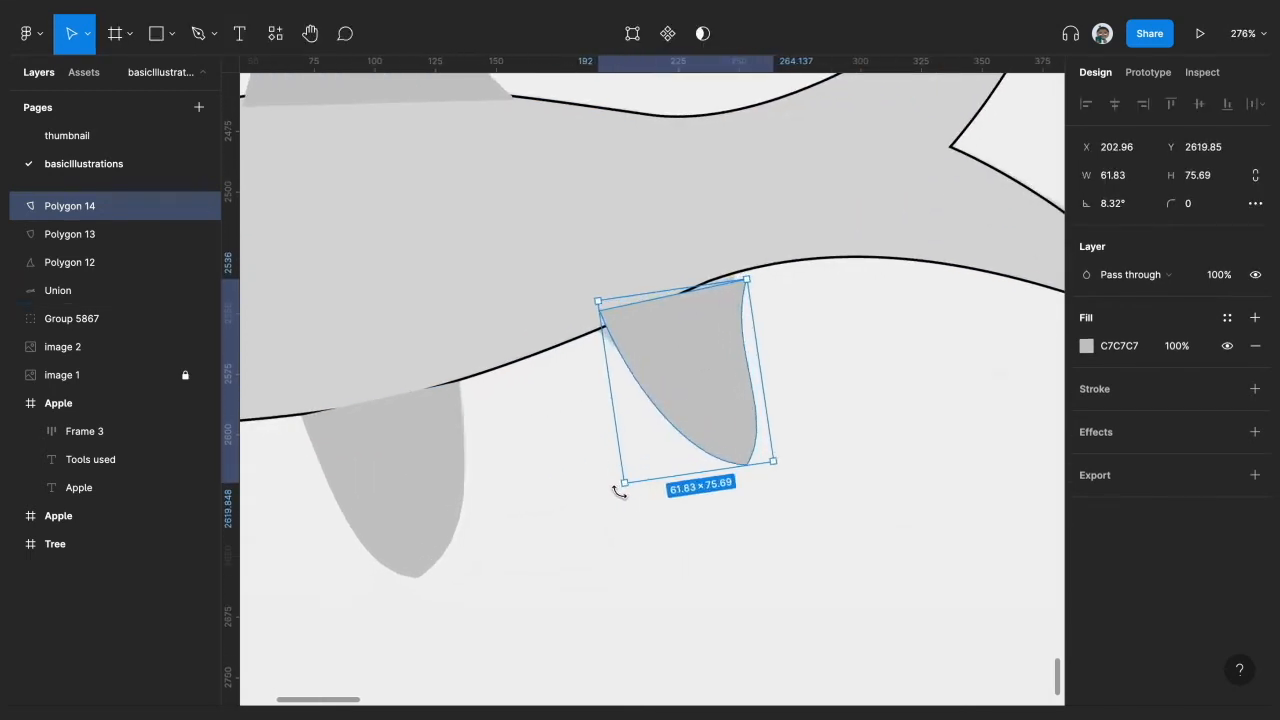
left_click_drag(620, 491, 636, 491)
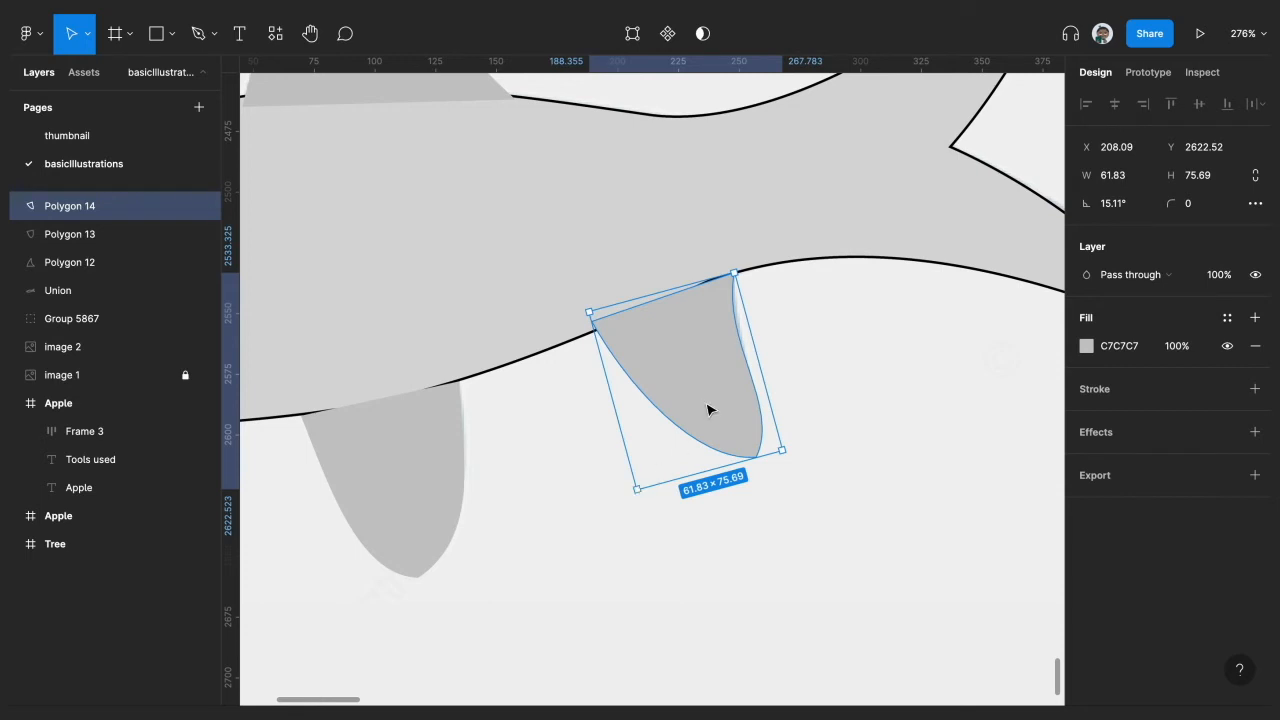
left_click_drag(702, 411, 706, 408)
Step: Move the body and all three fins together straight down to Y 2687, below the faded reference fish, and deselect them
scroll(706, 408, "down", 5, "ctrl")
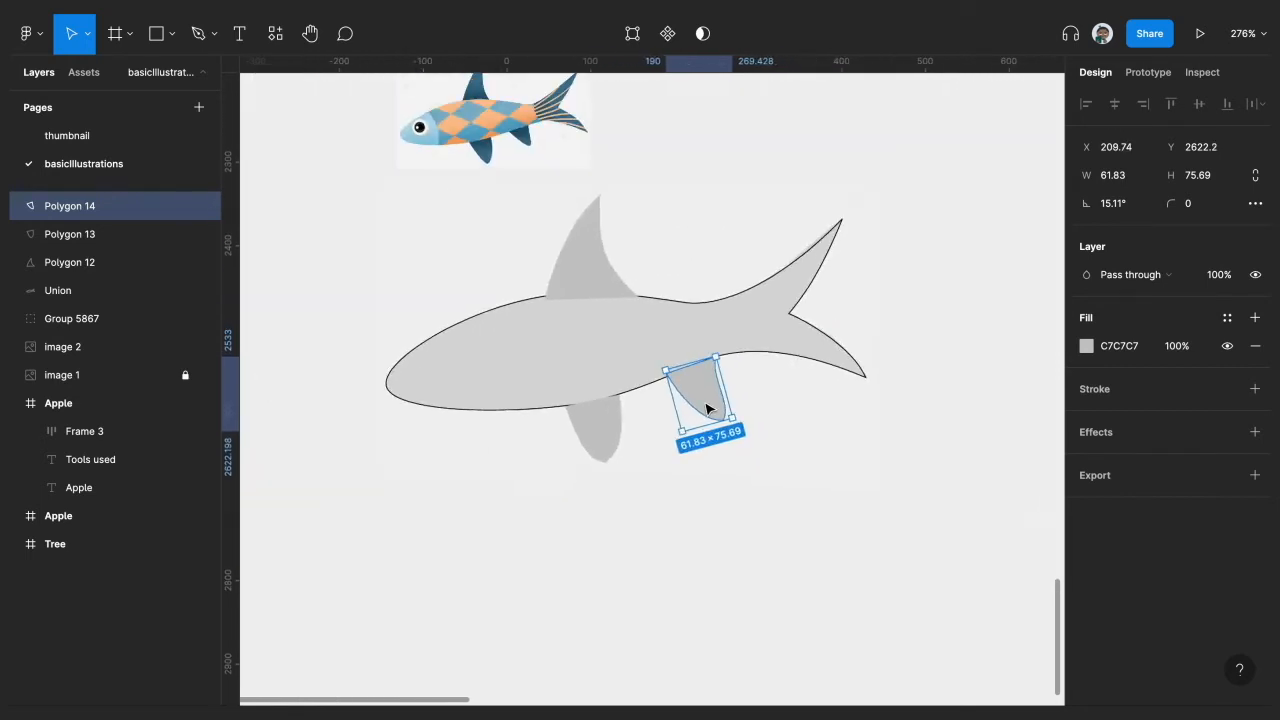
left_click(609, 443)
left_click(697, 397, "shift")
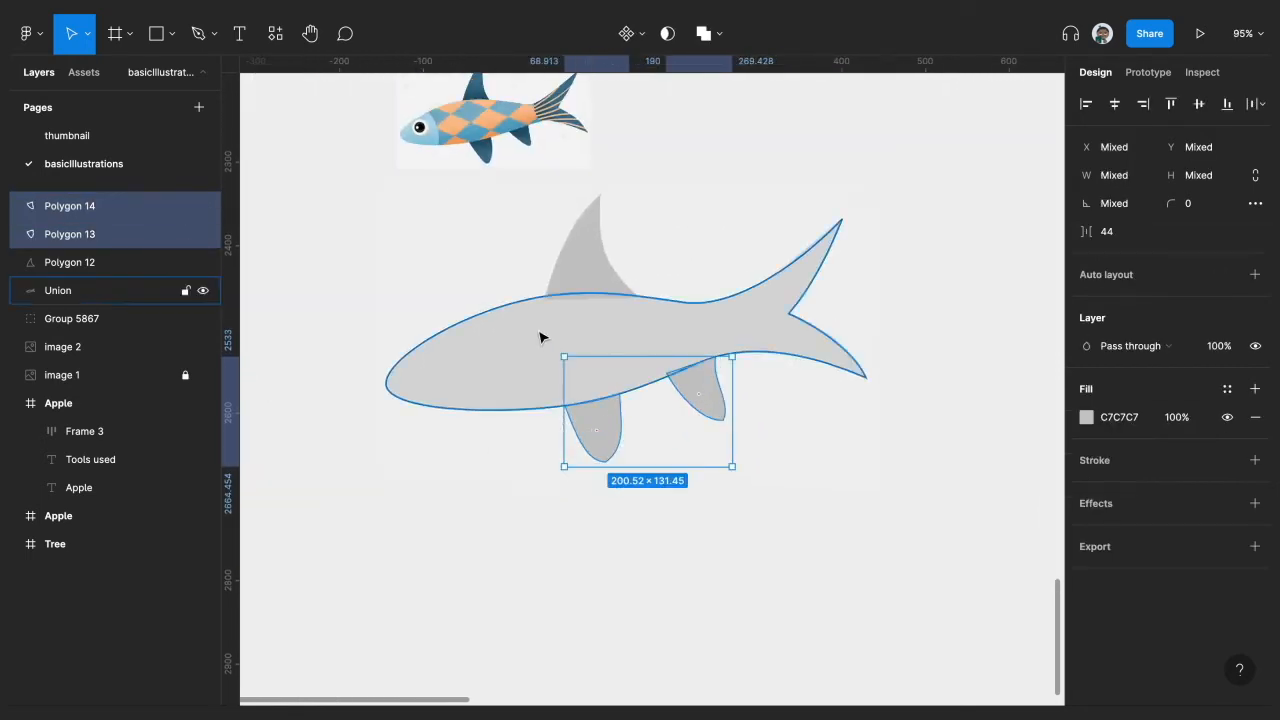
left_click(591, 274, "shift")
left_click(476, 364, "shift")
scroll(476, 364, "down", 2, "ctrl")
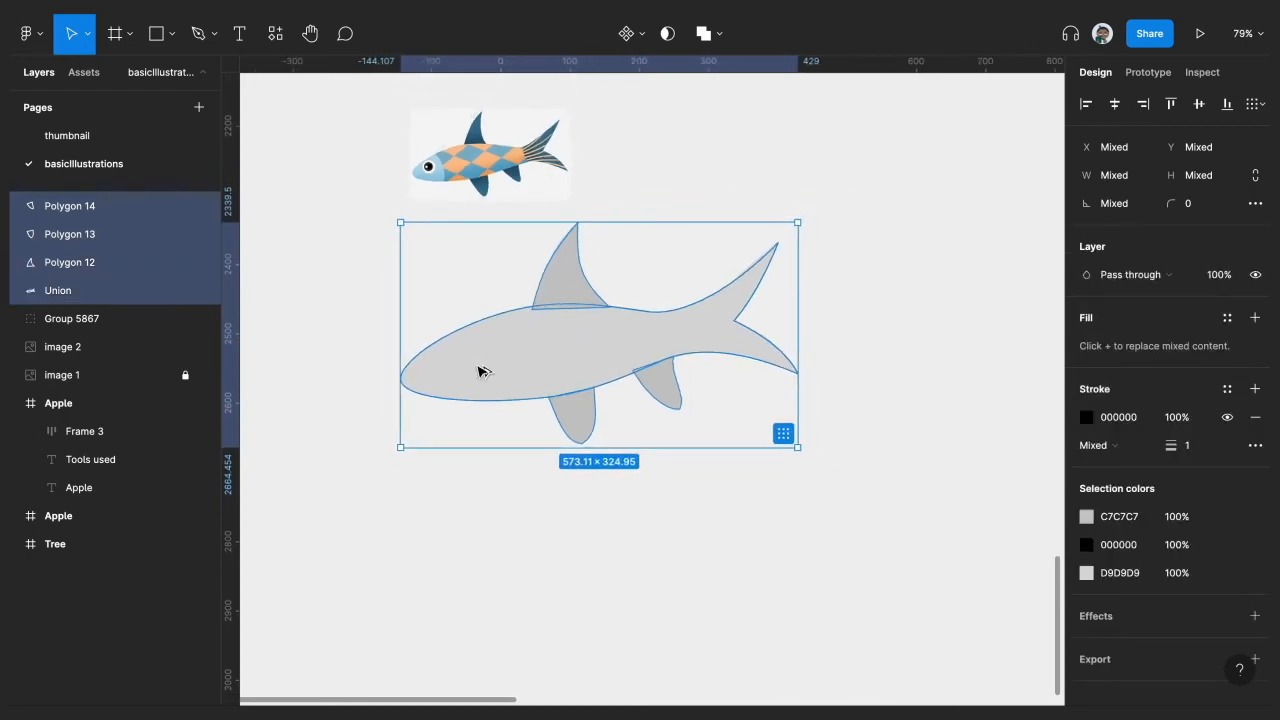
left_click_drag(478, 372, 486, 566)
scroll(486, 566, "down", 2)
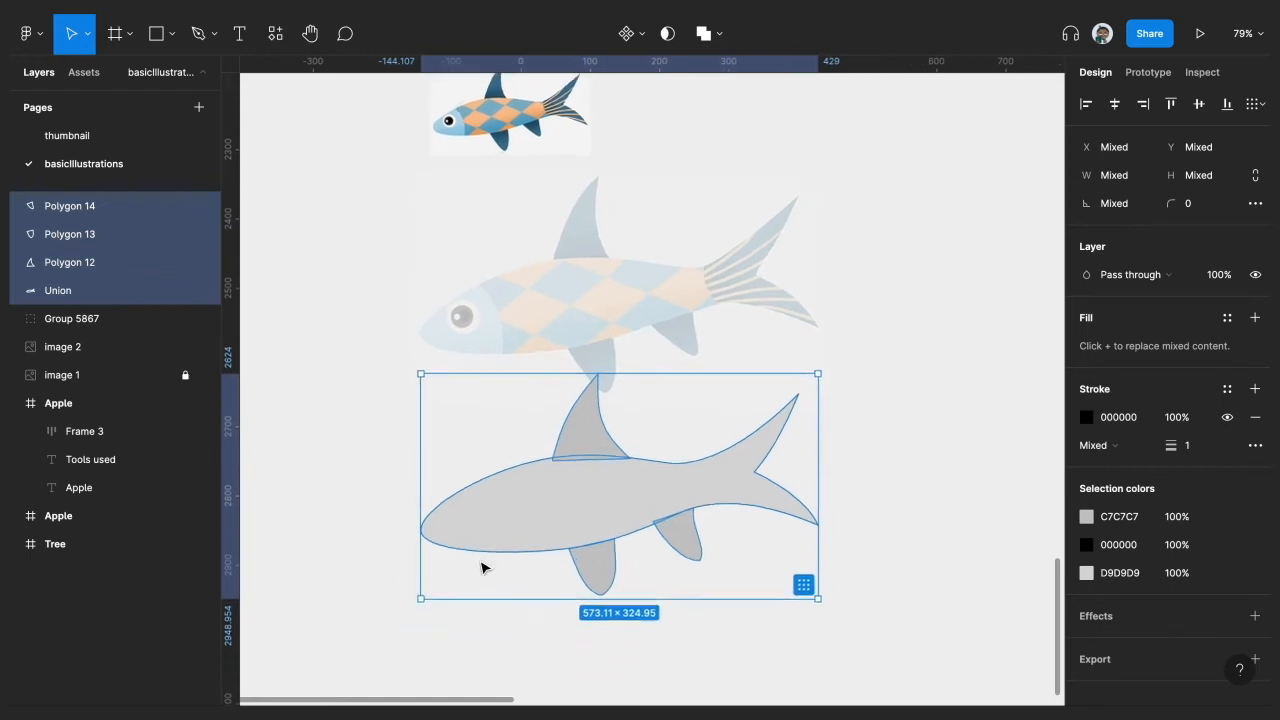
left_click_drag(513, 503, 517, 546)
scroll(517, 546, "down", 2)
scroll(517, 546, "left", 1)
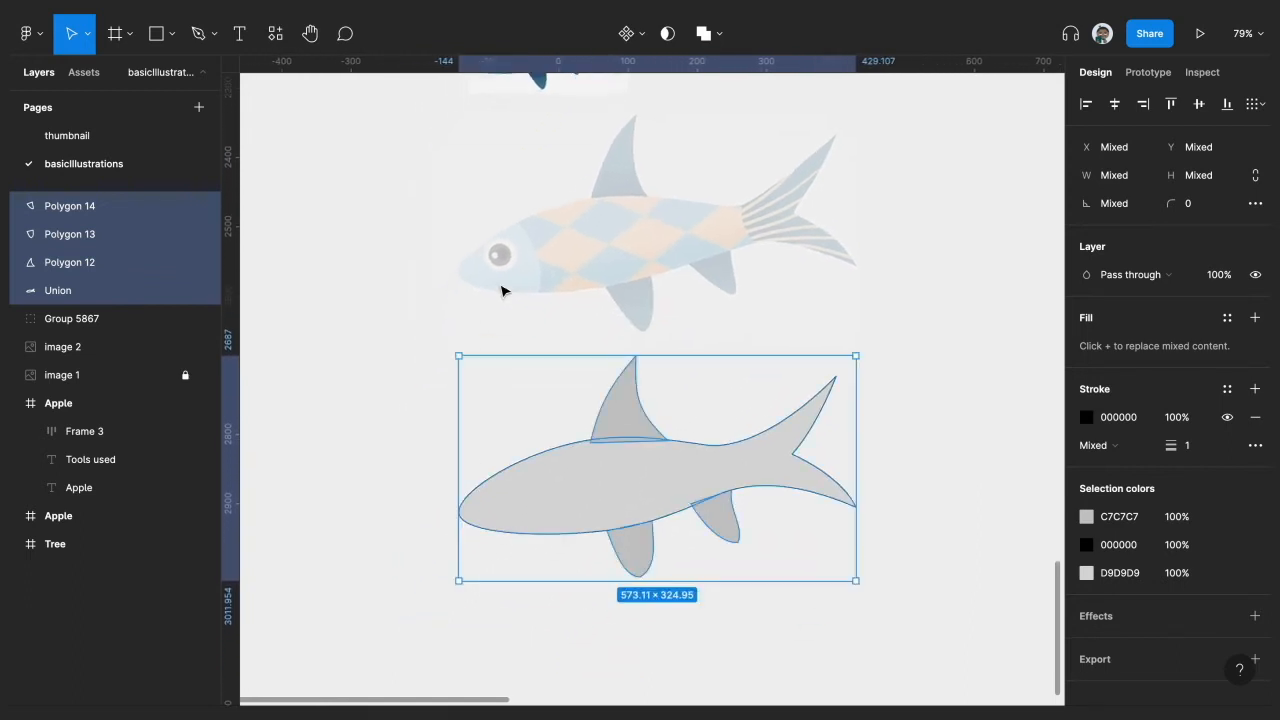
left_click(428, 388)
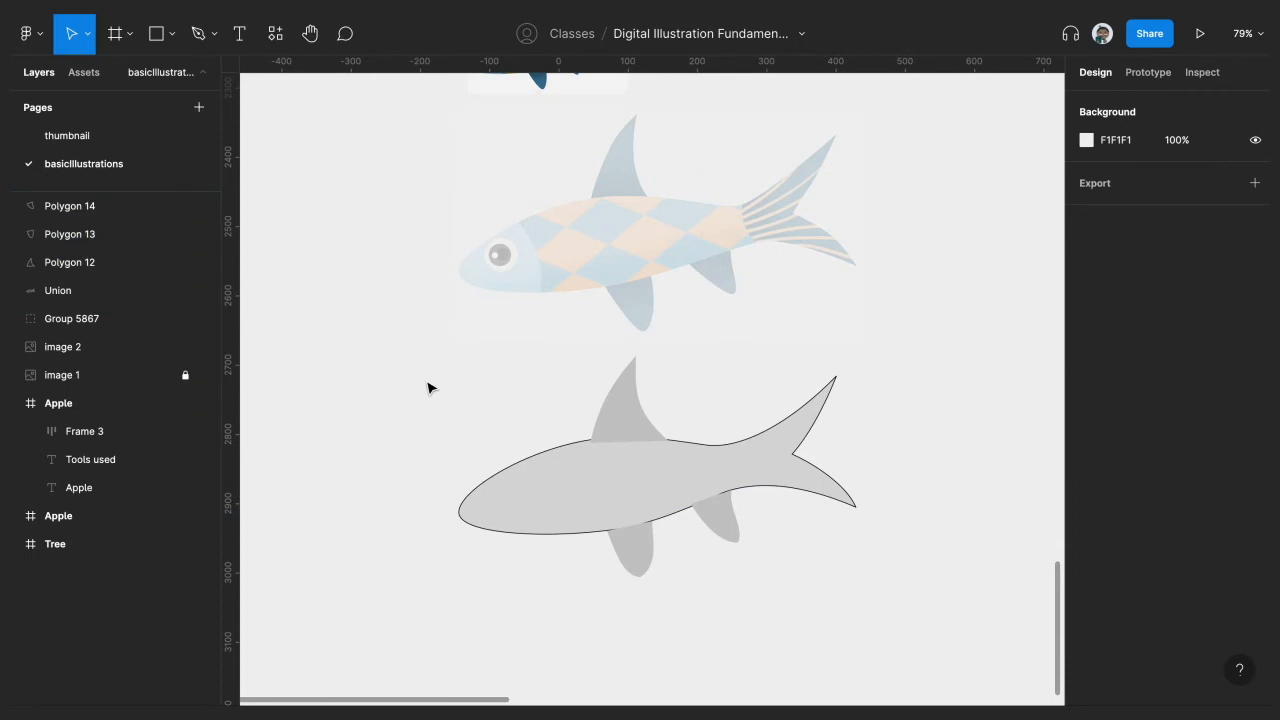
Step: Bring the body shape in front of the three fins in the layer order and rename it fishbody
left_click(550, 503)
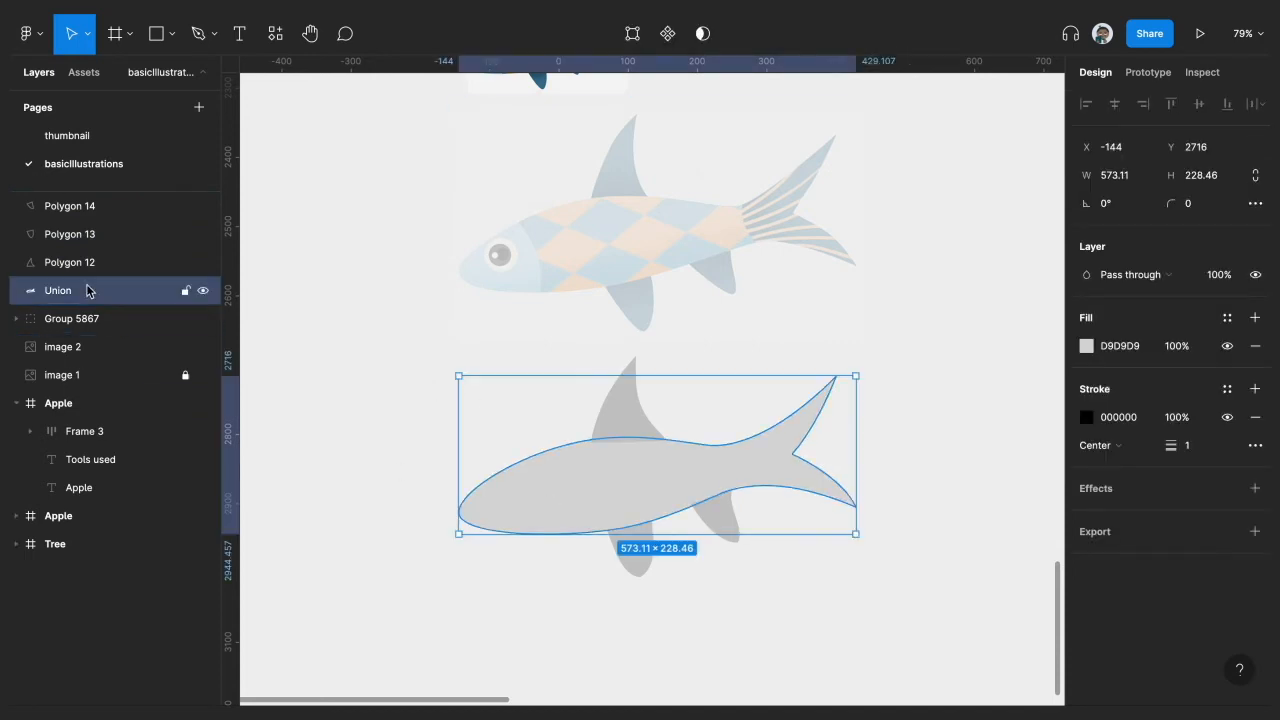
left_click_drag(122, 294, 128, 198)
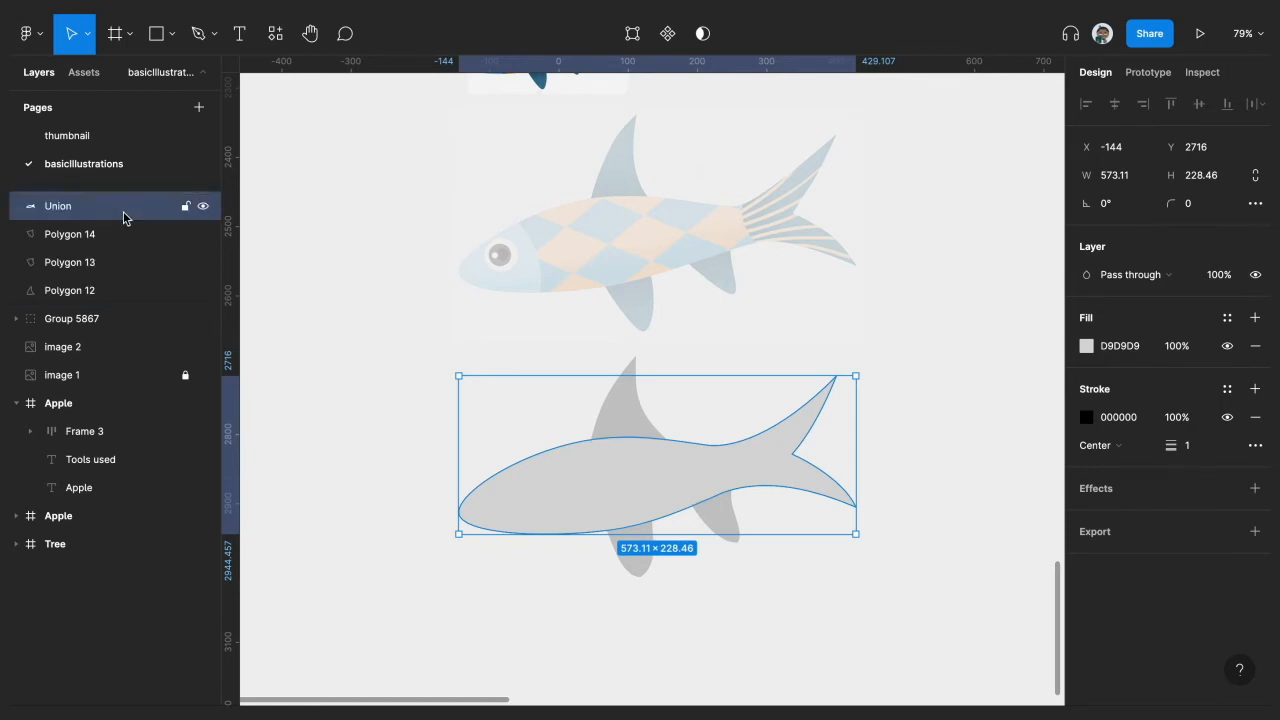
double_click(70, 209)
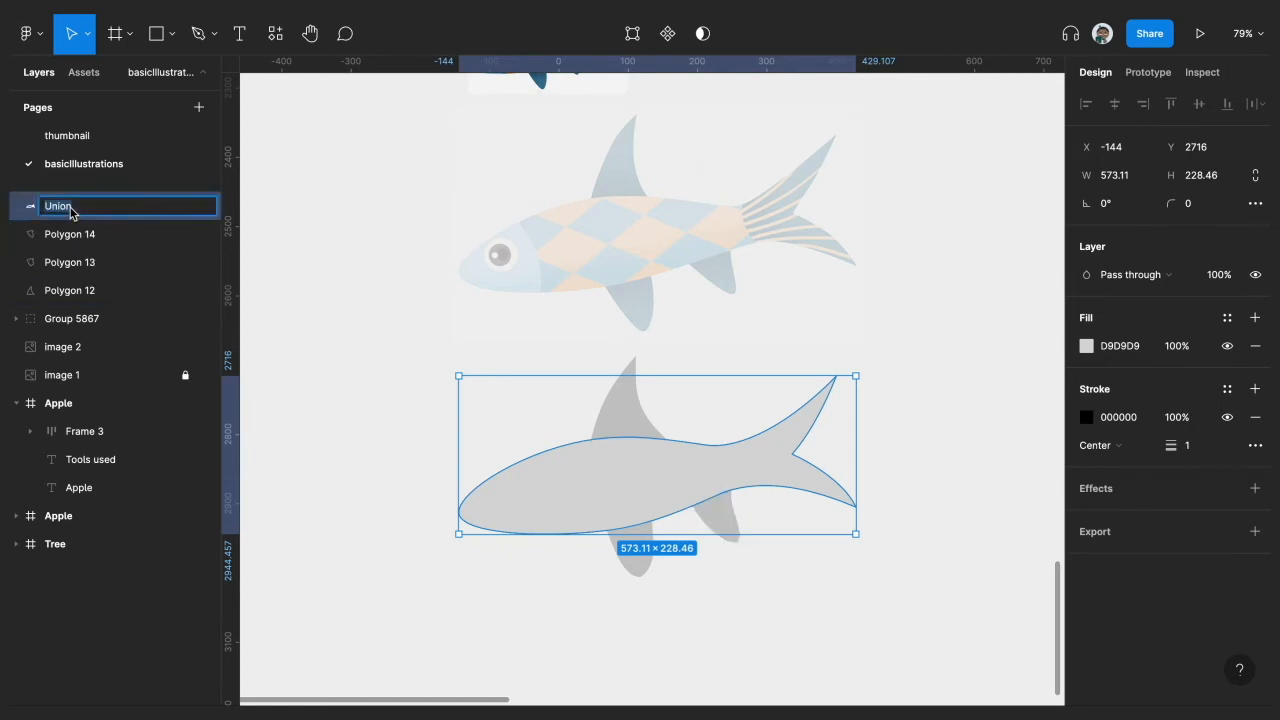
type("fishbody")
key("Return")
Step: Group the three fin shapes, name the group fins, and deselect it
left_click(85, 234)
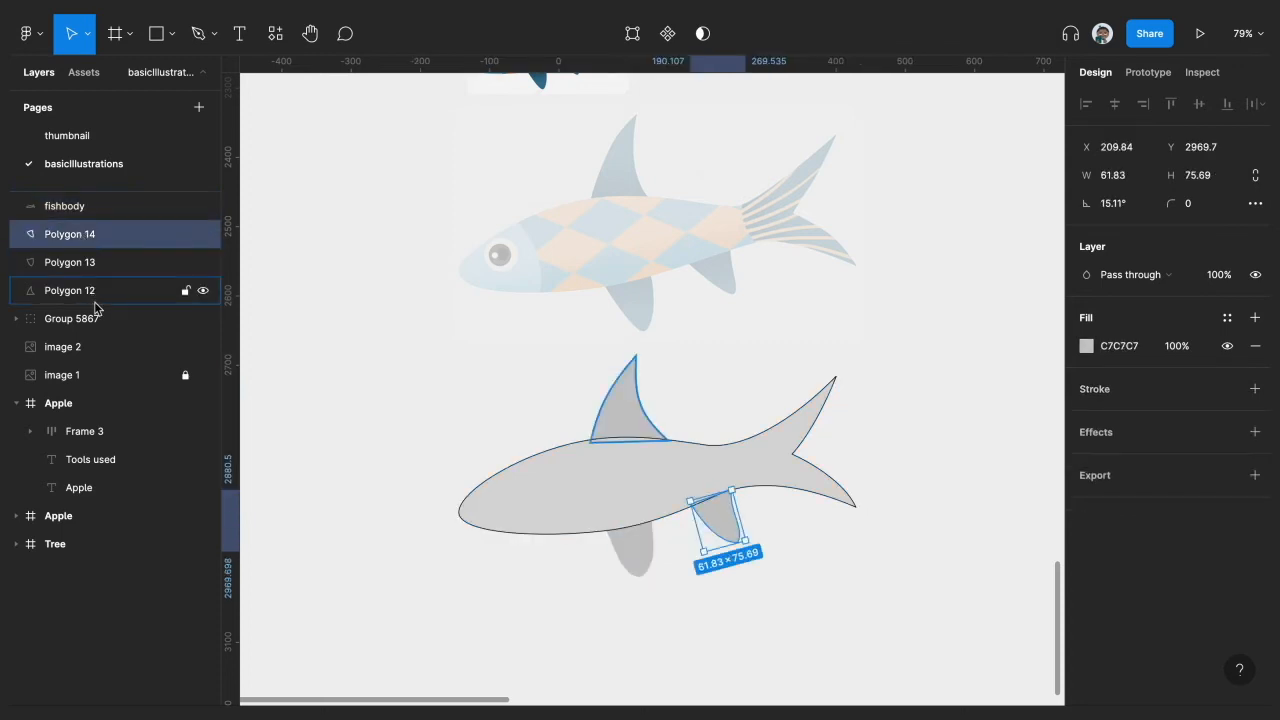
left_click(99, 291, "shift")
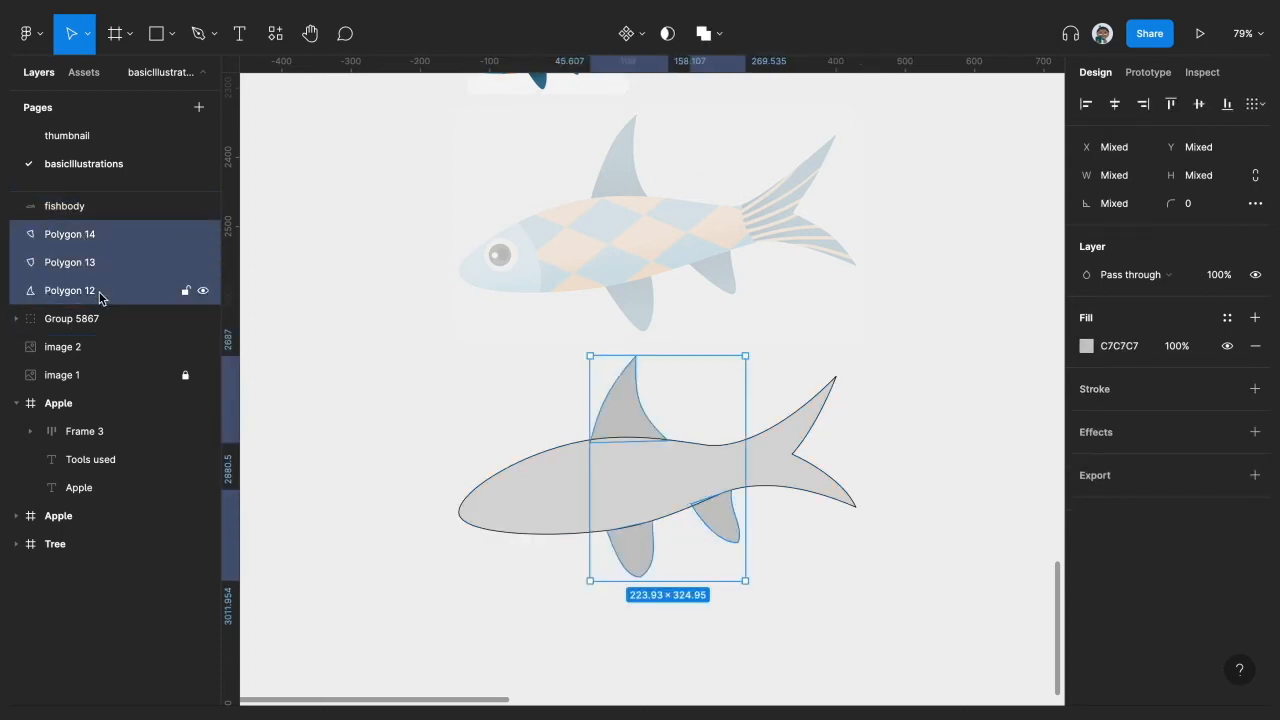
key("ctrl+g")
double_click(68, 236)
type("fin")
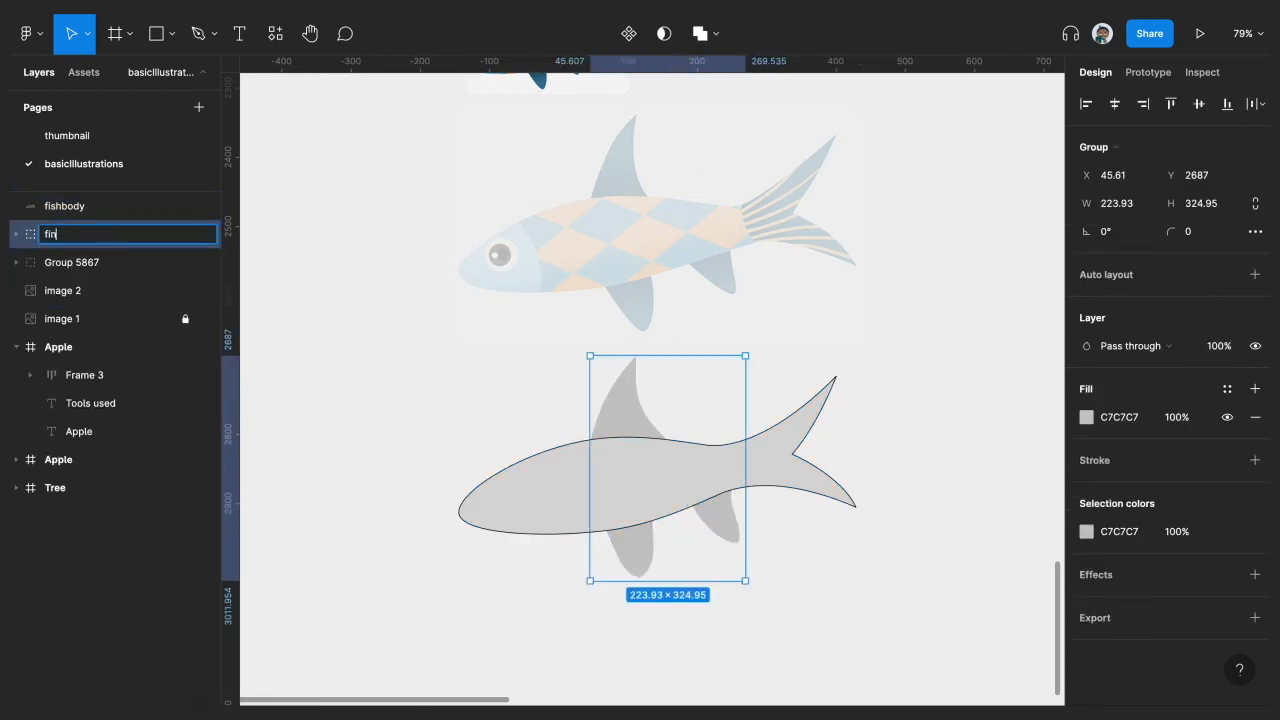
type("s")
key("Return")
left_click(414, 534)
Step: Remove the stroke from the fishbody shape and deselect it
left_click(518, 511)
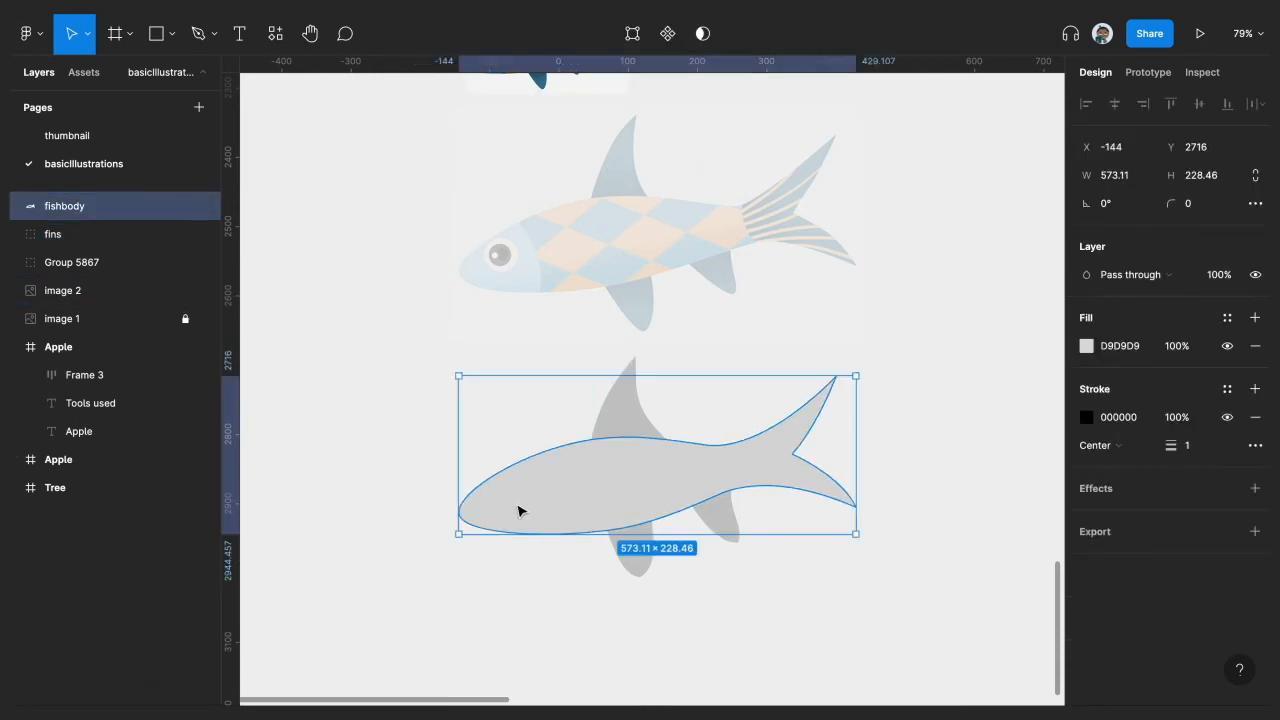
left_click(1255, 417)
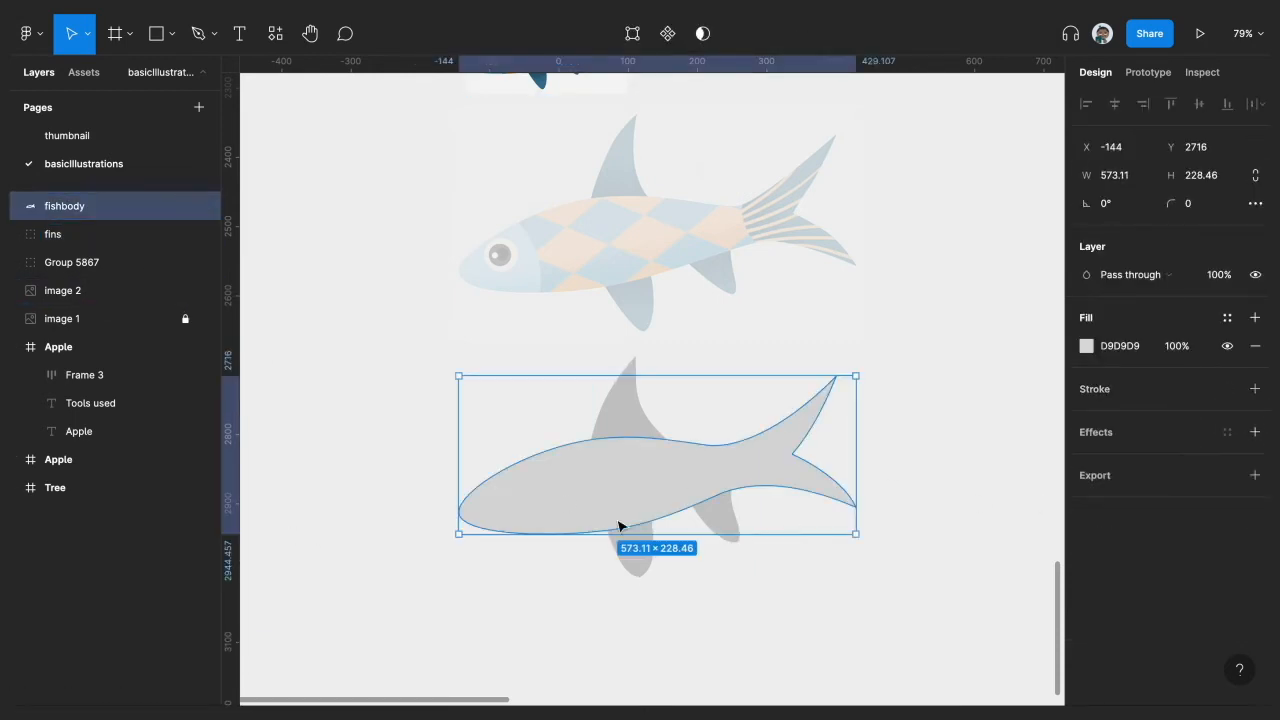
left_click(420, 486)
Step: Draw a 52 × 52 circle for the eye beside the reference's eye and place a duplicate over the reference's eye
scroll(421, 486, "down", 1)
scroll(421, 486, "down", 1)
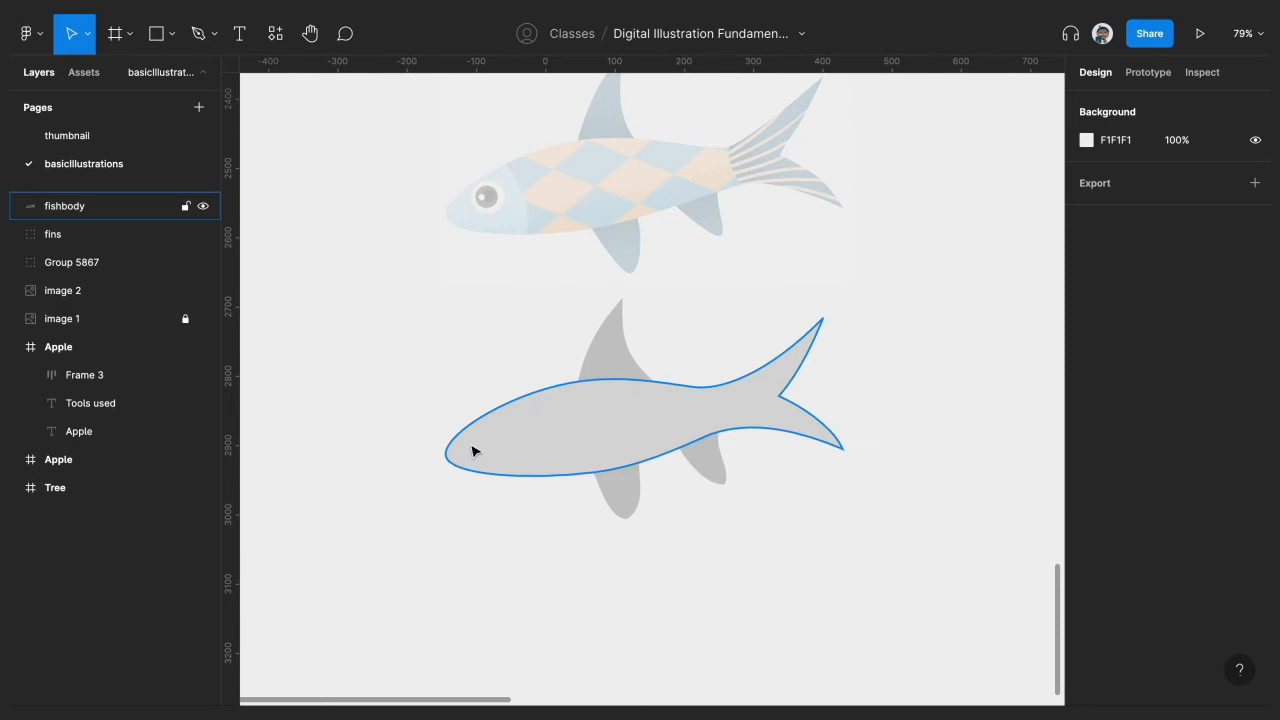
scroll(473, 451, "up", 2, "ctrl")
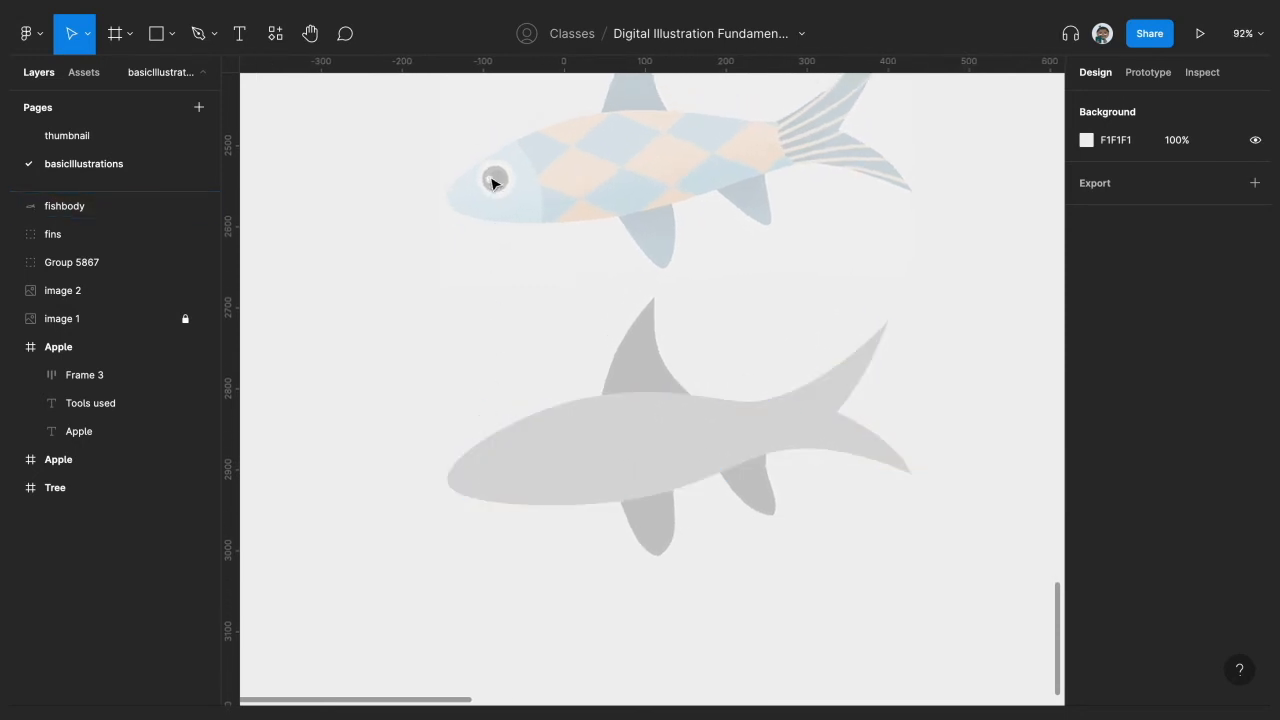
scroll(492, 182, "up", 10, "ctrl")
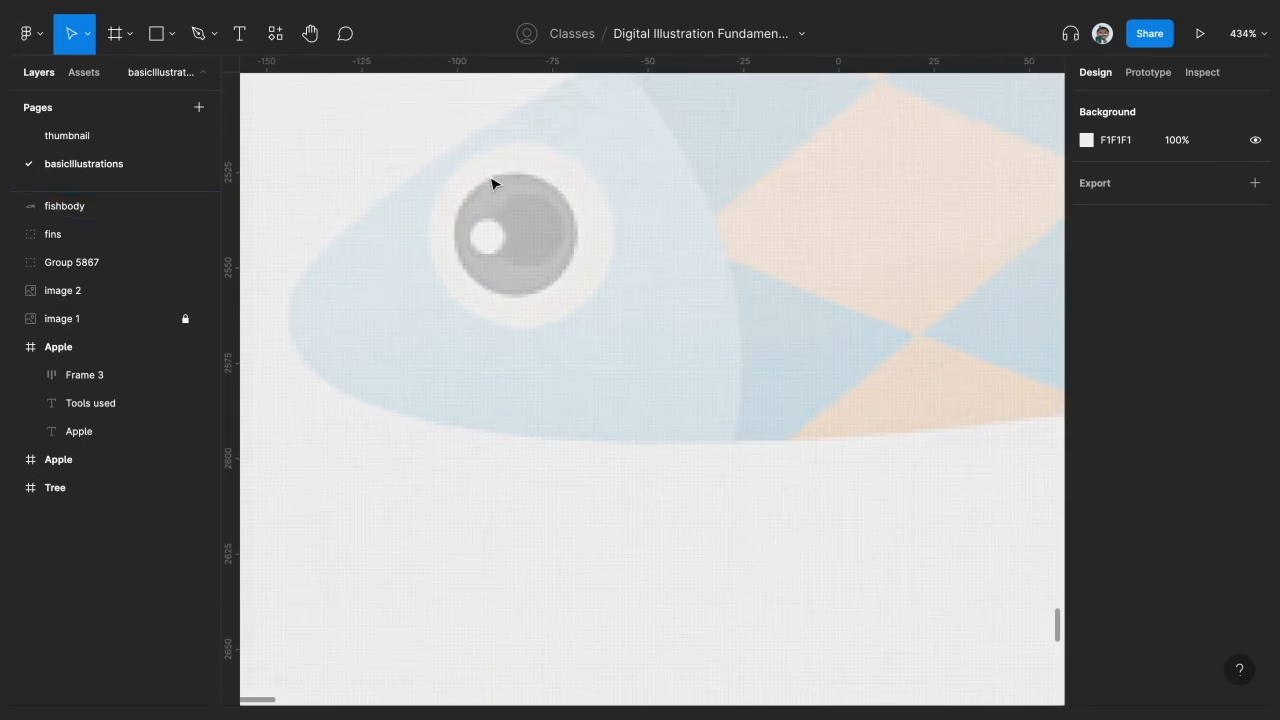
key("o")
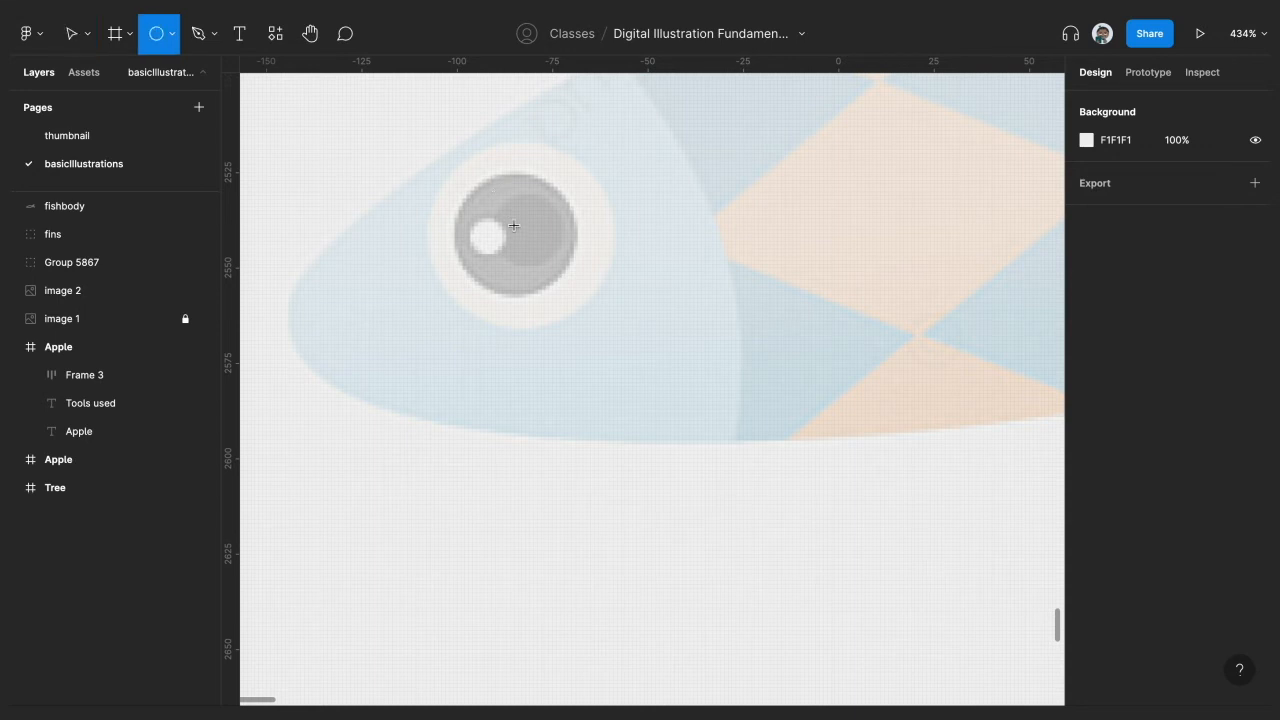
left_click_drag(518, 228, 614, 296)
mouse_move(538, 265)
left_mouse_down()
mouse_move(538, 277)
mouse_move(810, 296)
mouse_move(535, 285)
left_mouse_up()
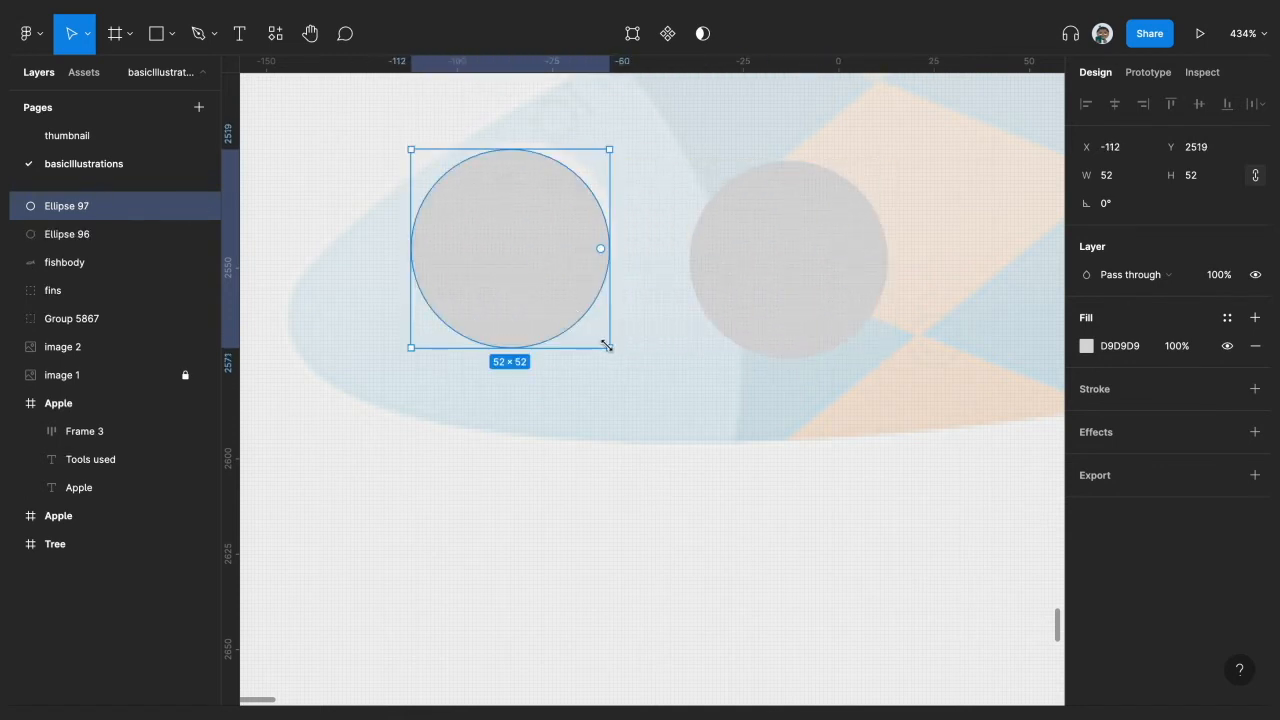
Step: Scale the copied circle to 36 × 36, place it inside the large circle at X -31, Y 2526, and fill it with B9B4B4
left_click_drag(609, 347, 803, 286)
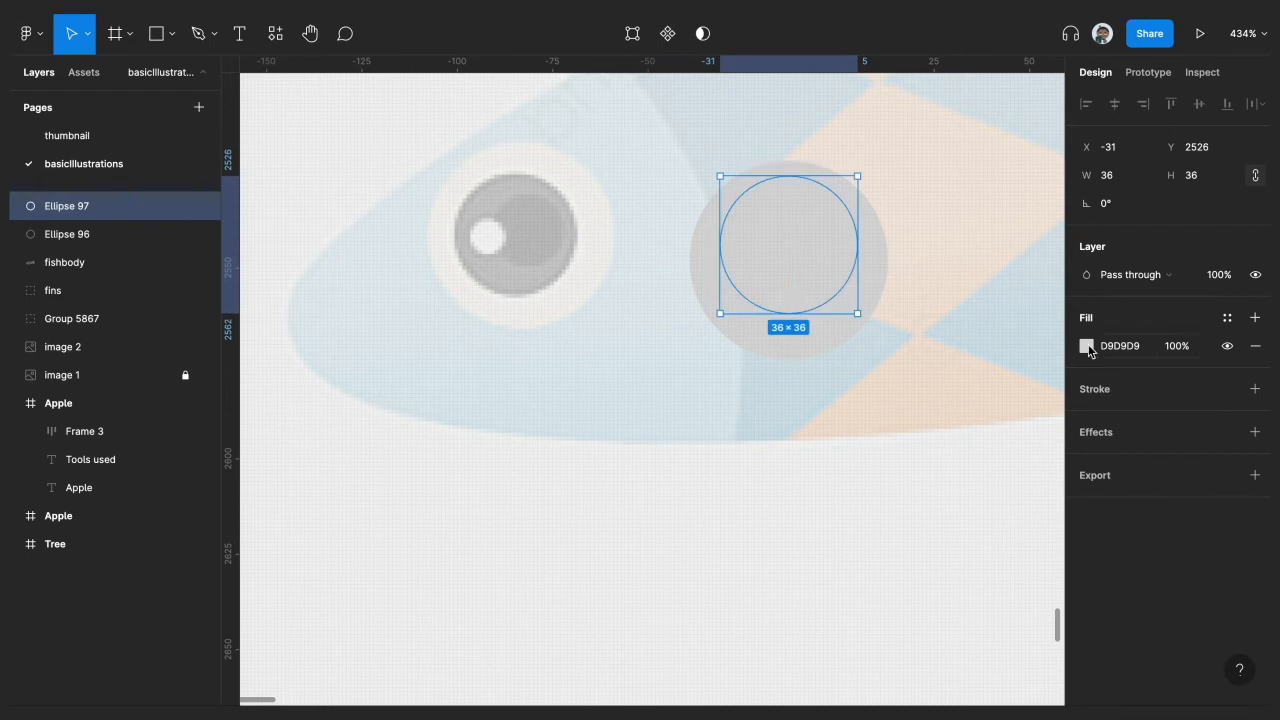
left_click(1087, 346)
left_click(860, 323)
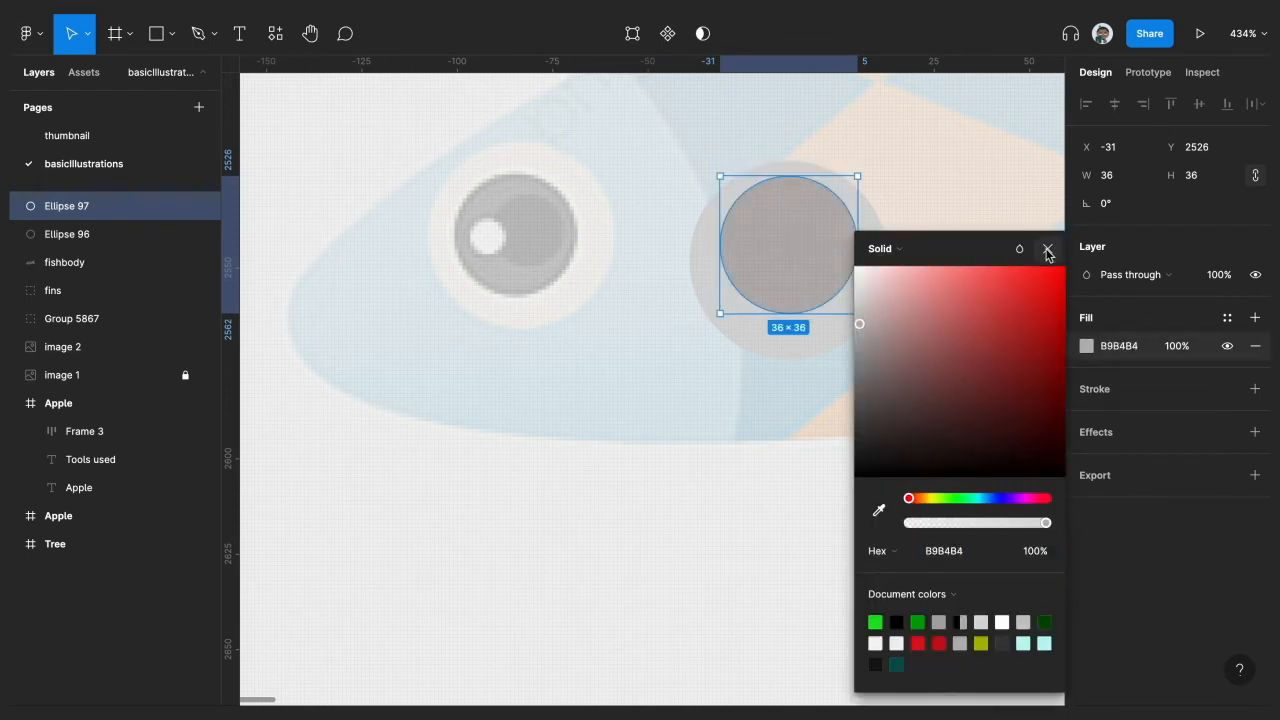
left_click(1047, 249)
Step: Duplicate the 36 × 36 circle into a 26 × 26 and a 10 × 10 circle, and move both inside the drawn eye at X -23
left_click_drag(776, 262, 532, 258)
left_click_drag(612, 309, 482, 246)
left_click_drag(457, 177, 483, 209)
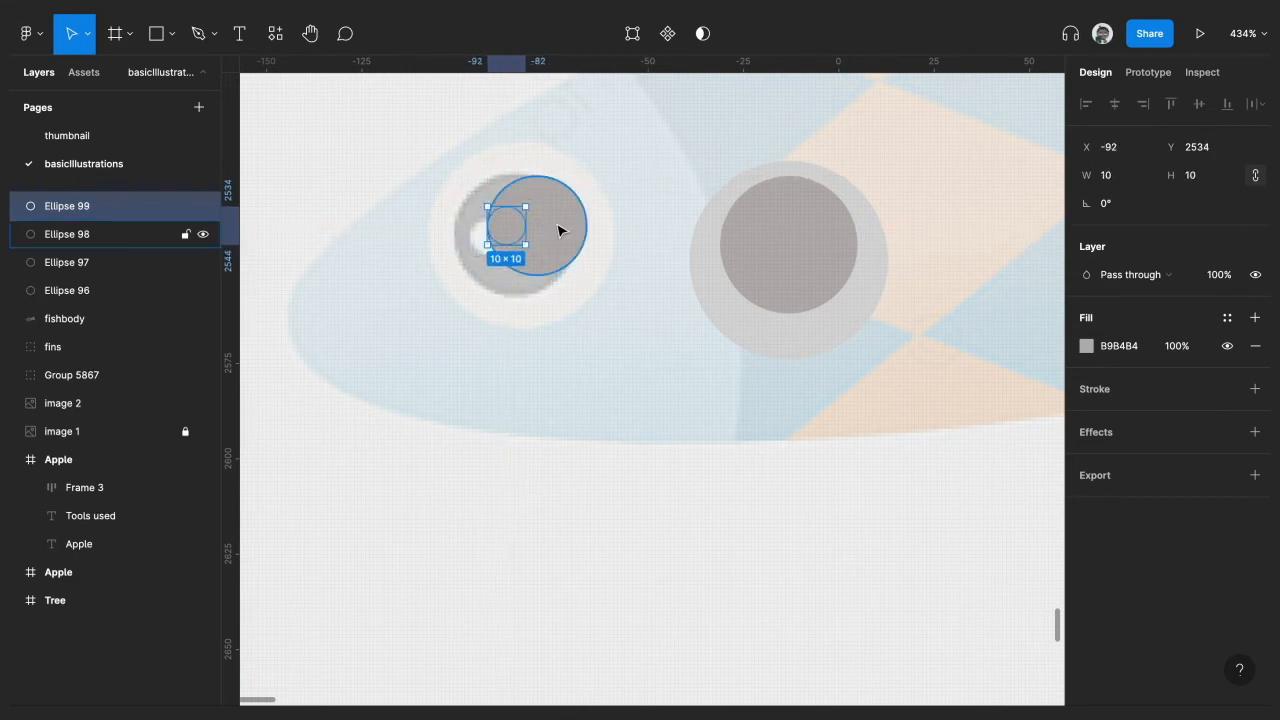
left_click(563, 229, "shift")
left_click_drag(563, 229, 823, 254)
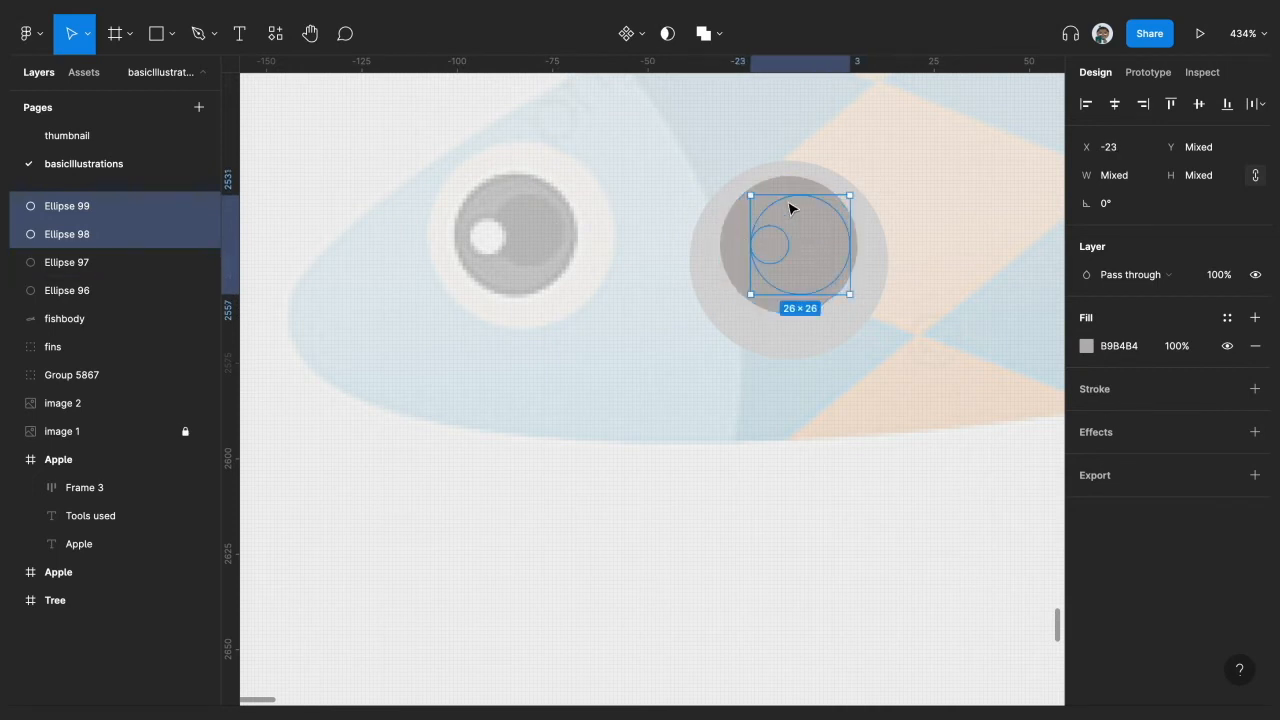
Step: Fill the 26 × 26 pupil circle with the darker grey 9B9999
left_click(804, 254)
left_click(1087, 346)
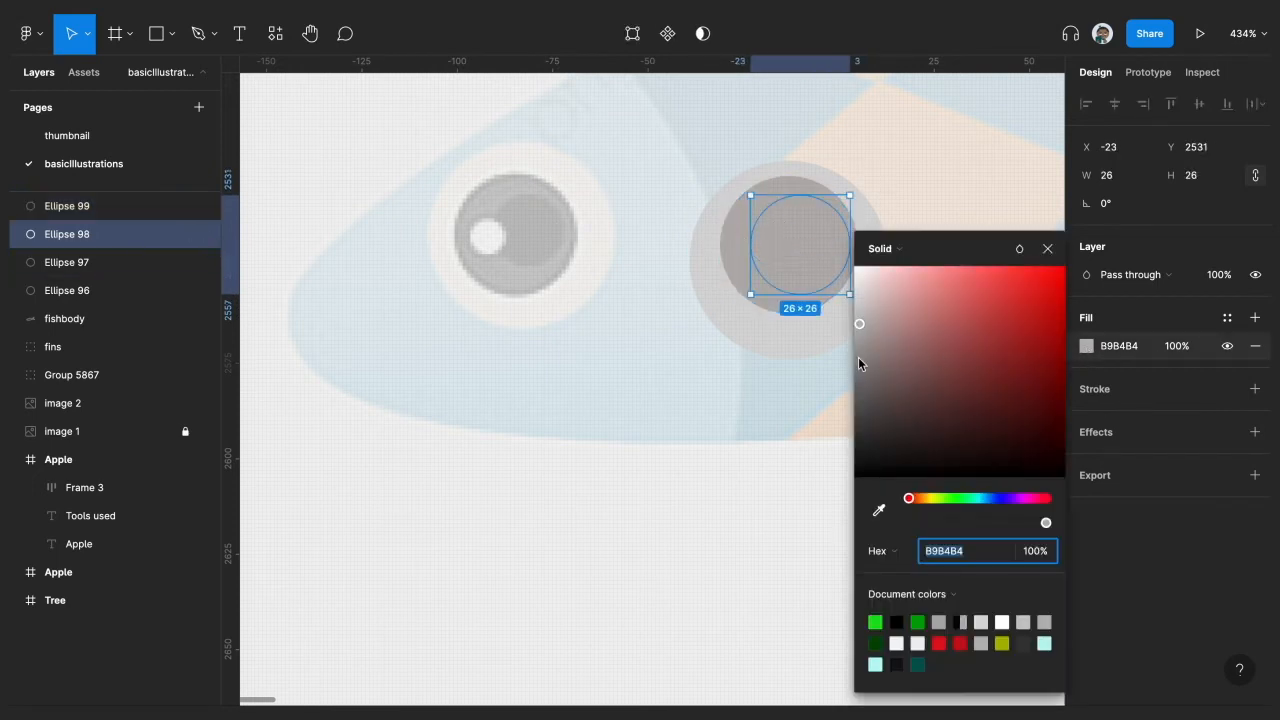
left_click_drag(858, 359, 857, 353)
left_click(1047, 248)
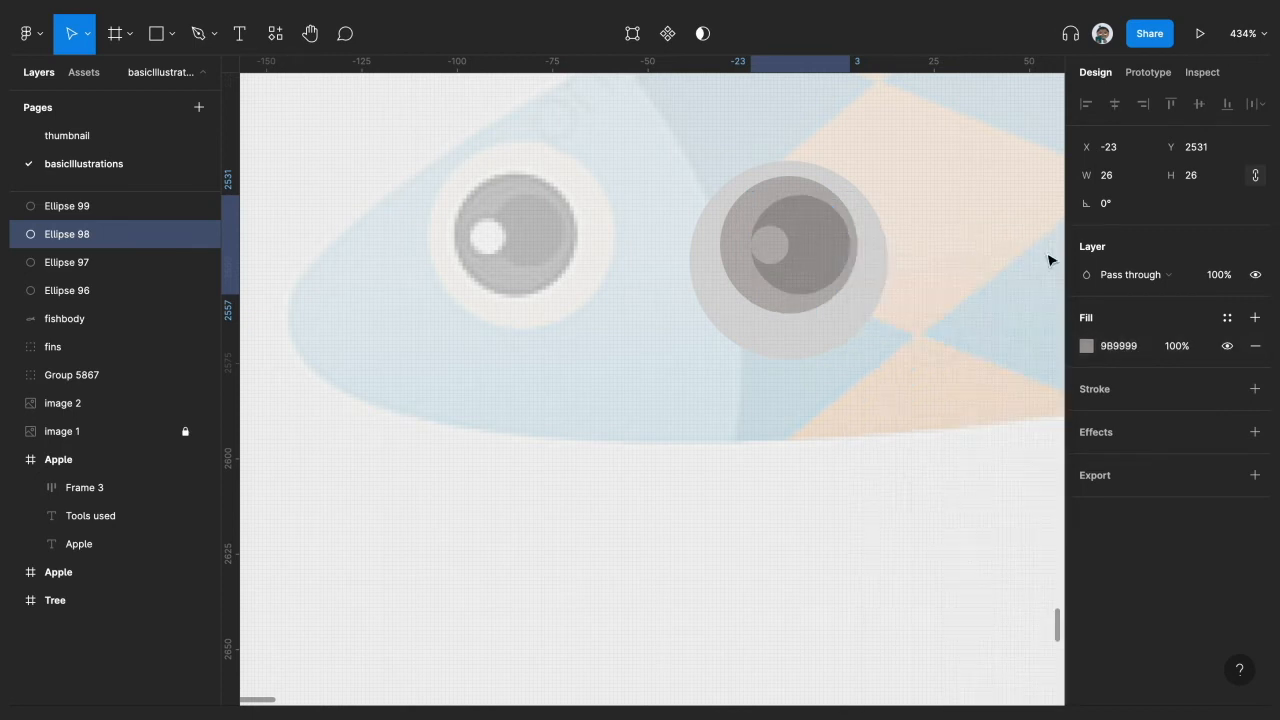
Step: Fill the 10 × 10 highlight circle with the light grey DBDBDB and deselect it
left_click(771, 250)
left_click(1085, 347)
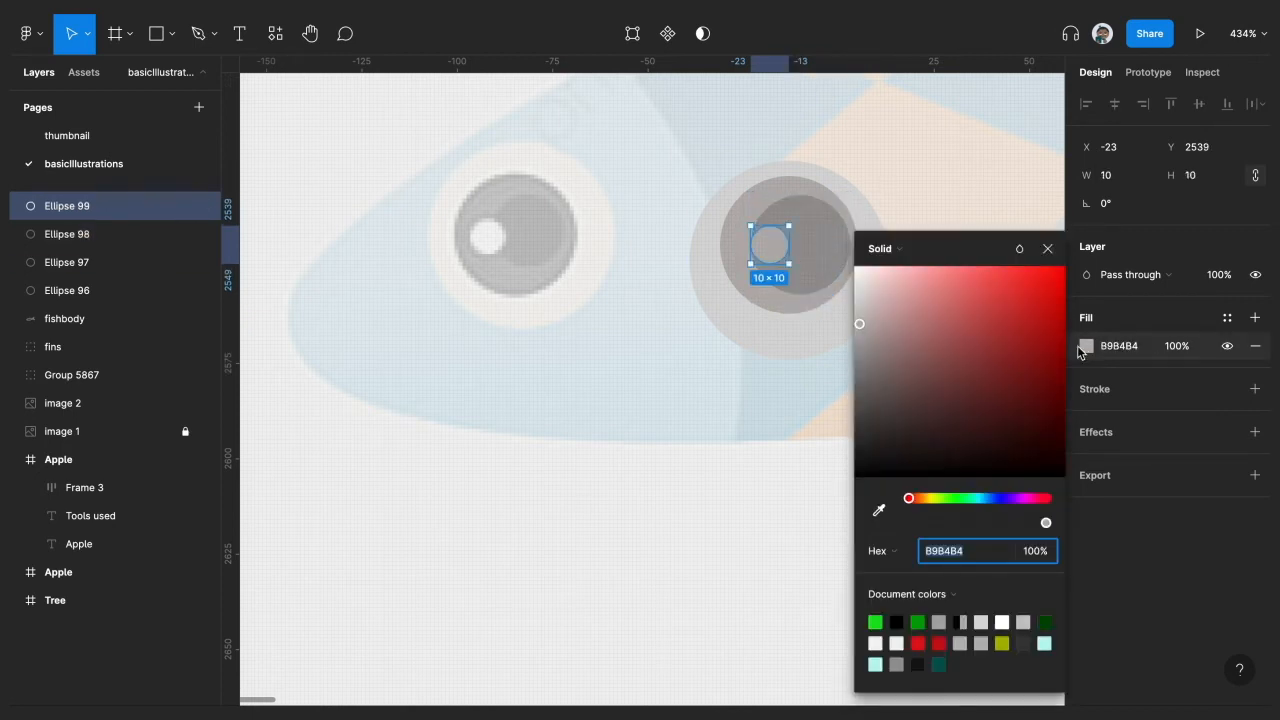
left_click_drag(866, 343, 829, 320)
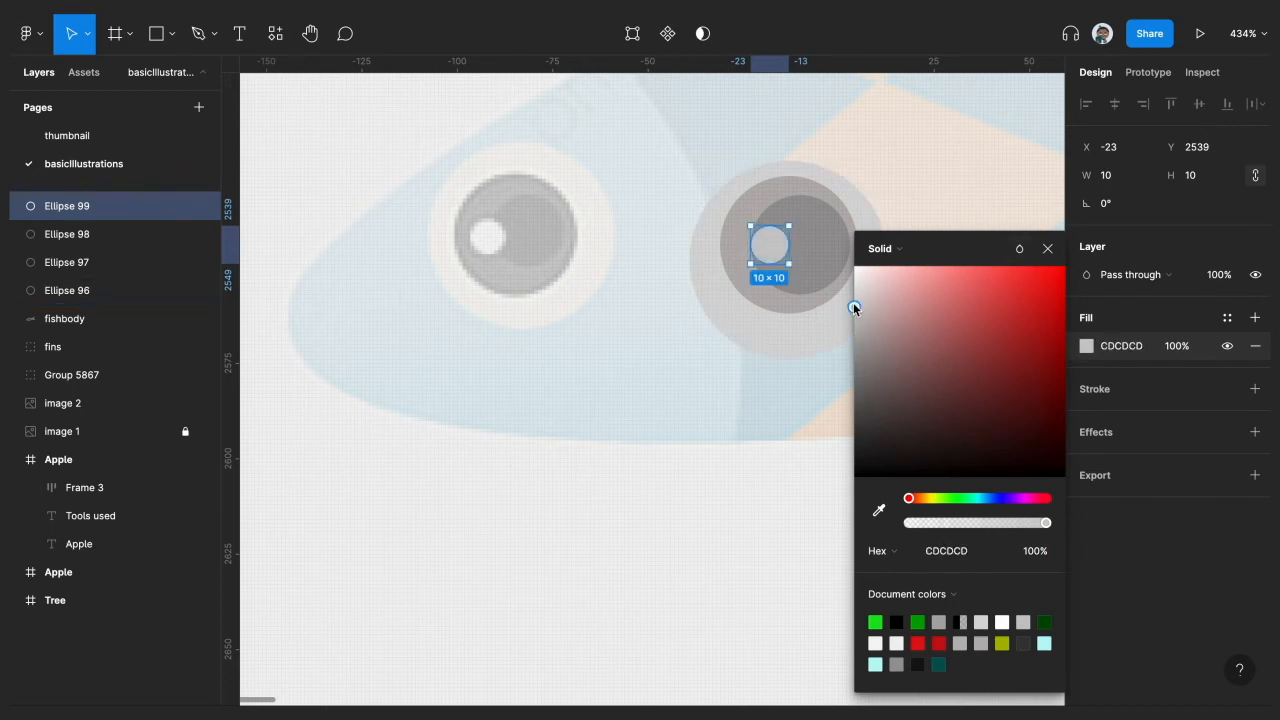
left_click_drag(853, 308, 854, 295)
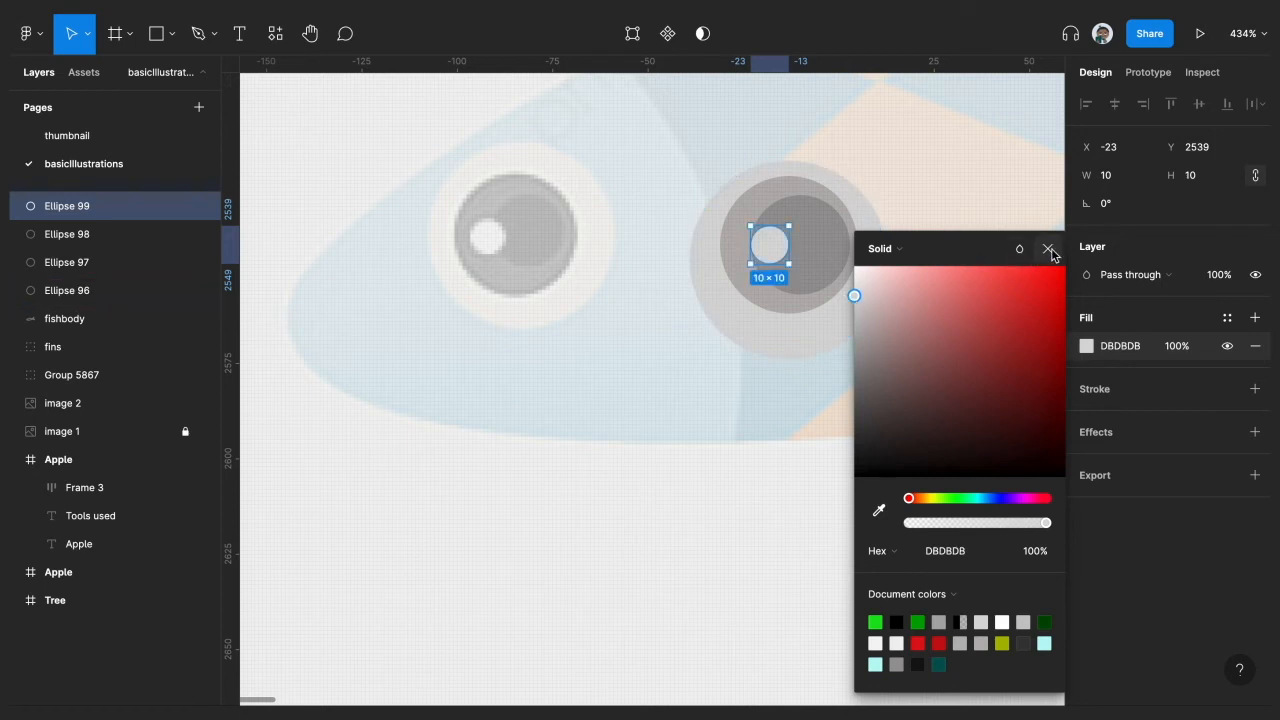
left_click(1048, 249)
left_click(823, 357)
Step: Move the four eye circles together onto the grey fish's head, with the outer circle at X -101, Y 2870
scroll(814, 349, "down", 5)
left_click(762, 446)
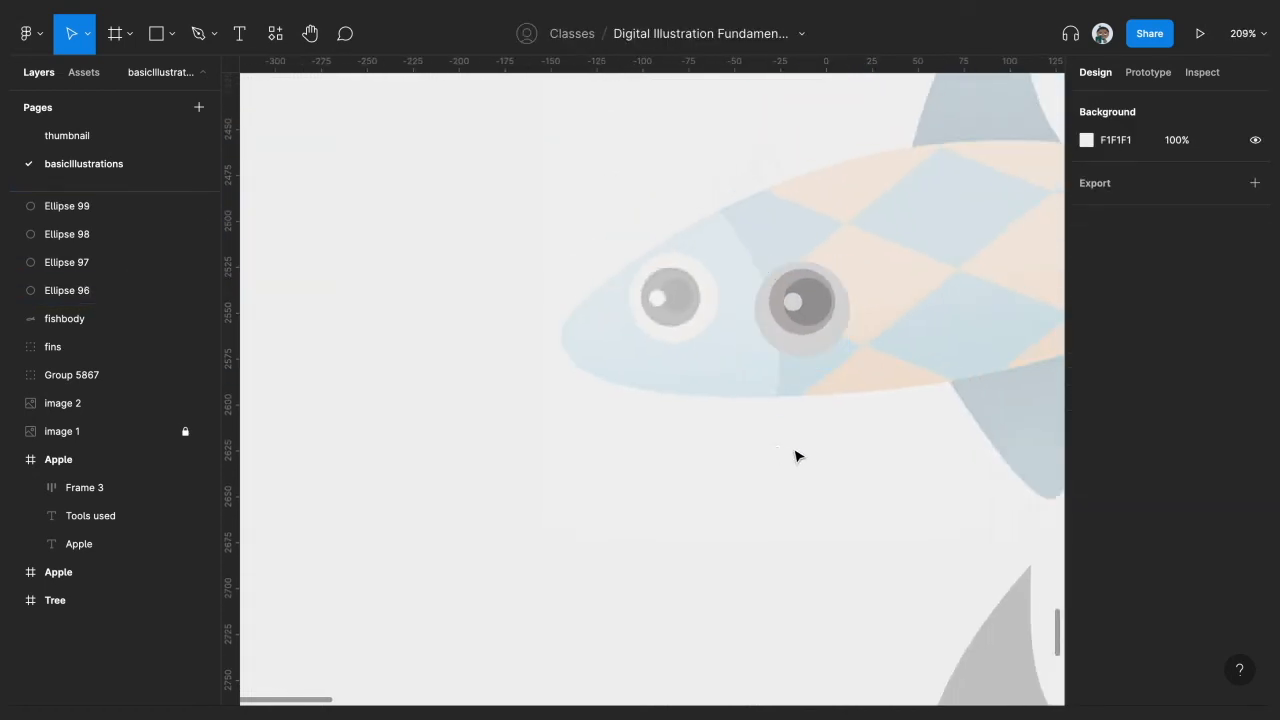
left_click_drag(795, 456, 697, 519)
scroll(826, 243, "down", 5)
scroll(743, 531, "up", 5)
scroll(686, 500, "up", 5)
left_click(640, 446)
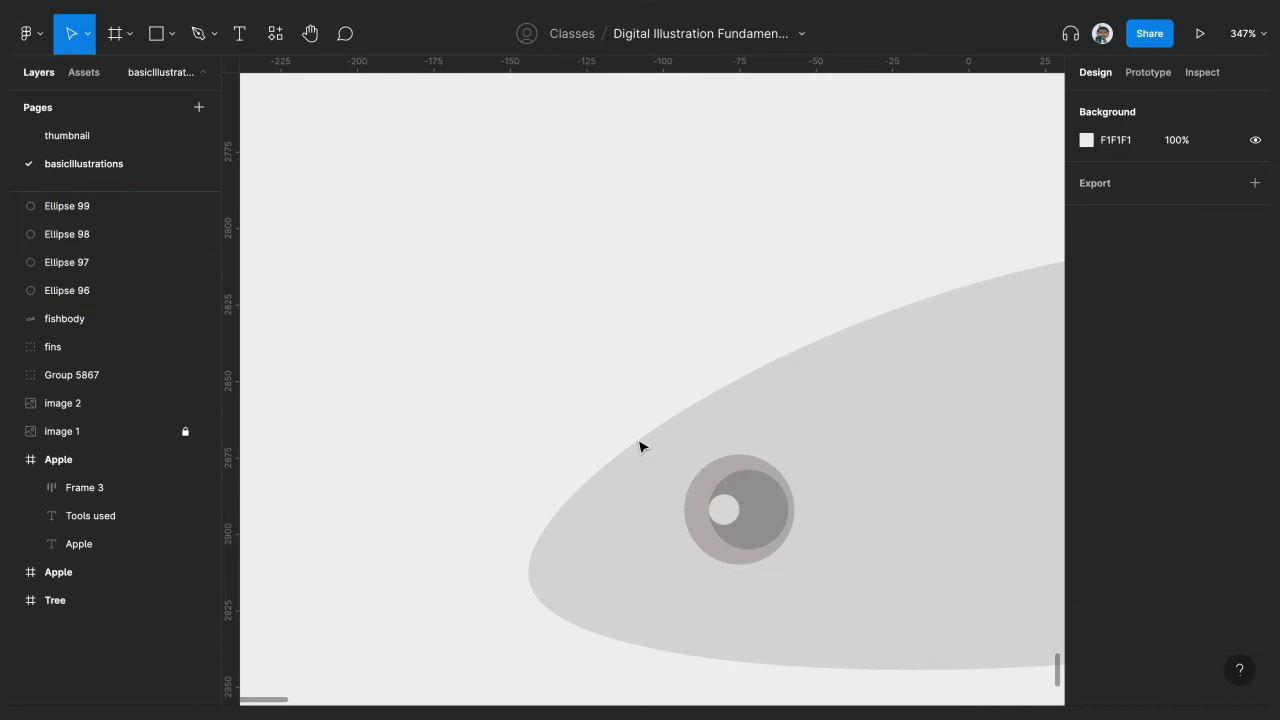
Step: Fill the eye's outer 52 × 52 circle with EFEFEF and deselect it
left_click(691, 552)
left_click(1086, 346)
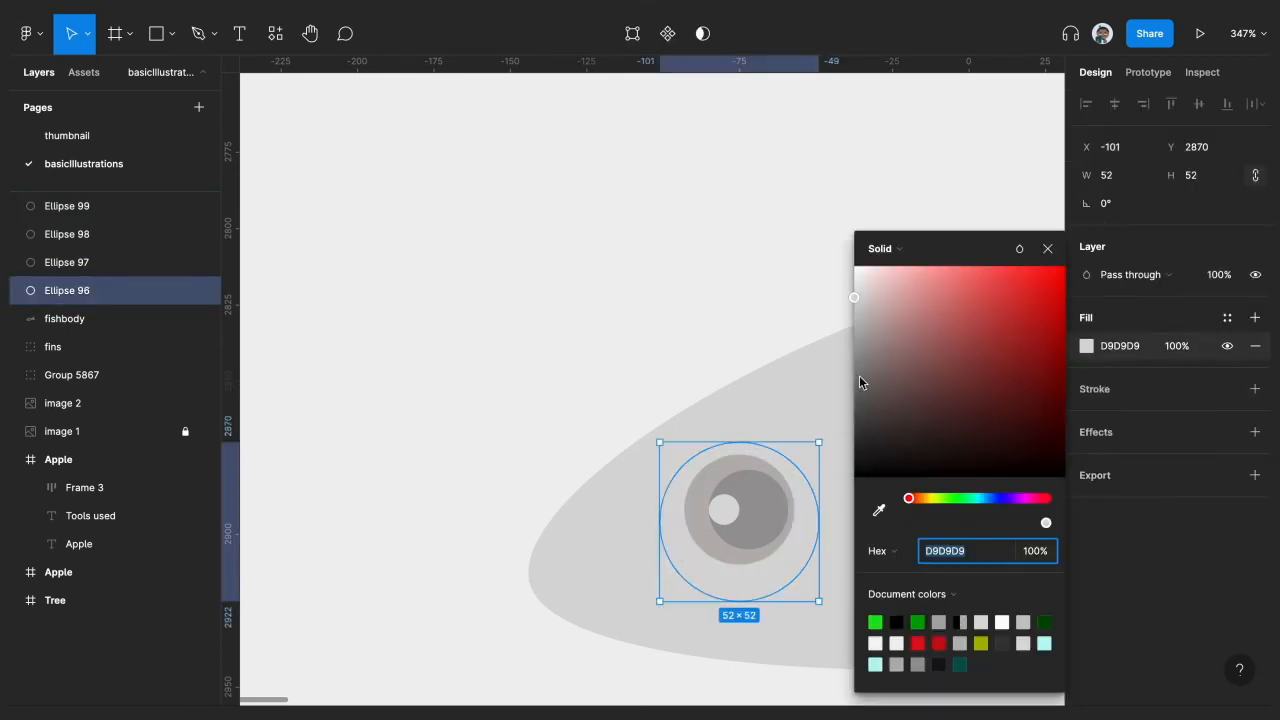
left_click_drag(860, 335, 848, 278)
left_click(1048, 248)
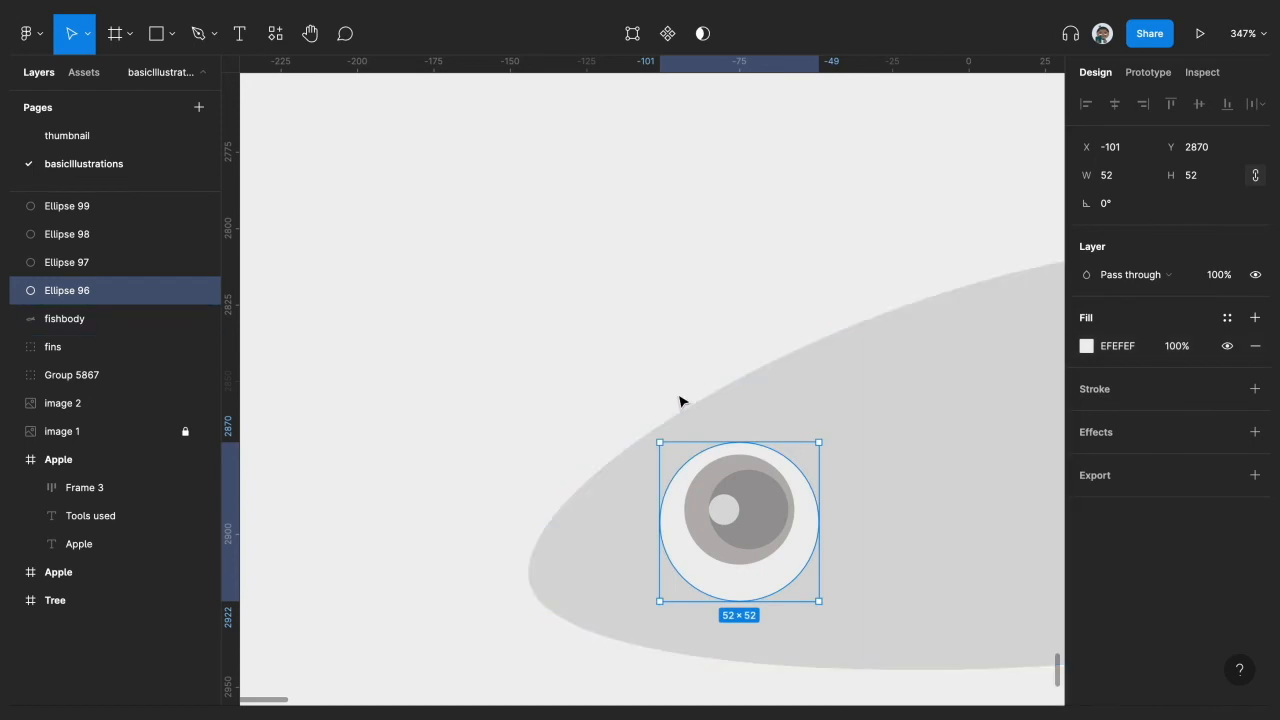
left_click(629, 389)
Step: Group the four eye circles without the body, move the group to X -96, Y 2871, and deselect it
scroll(629, 389, "down", 10)
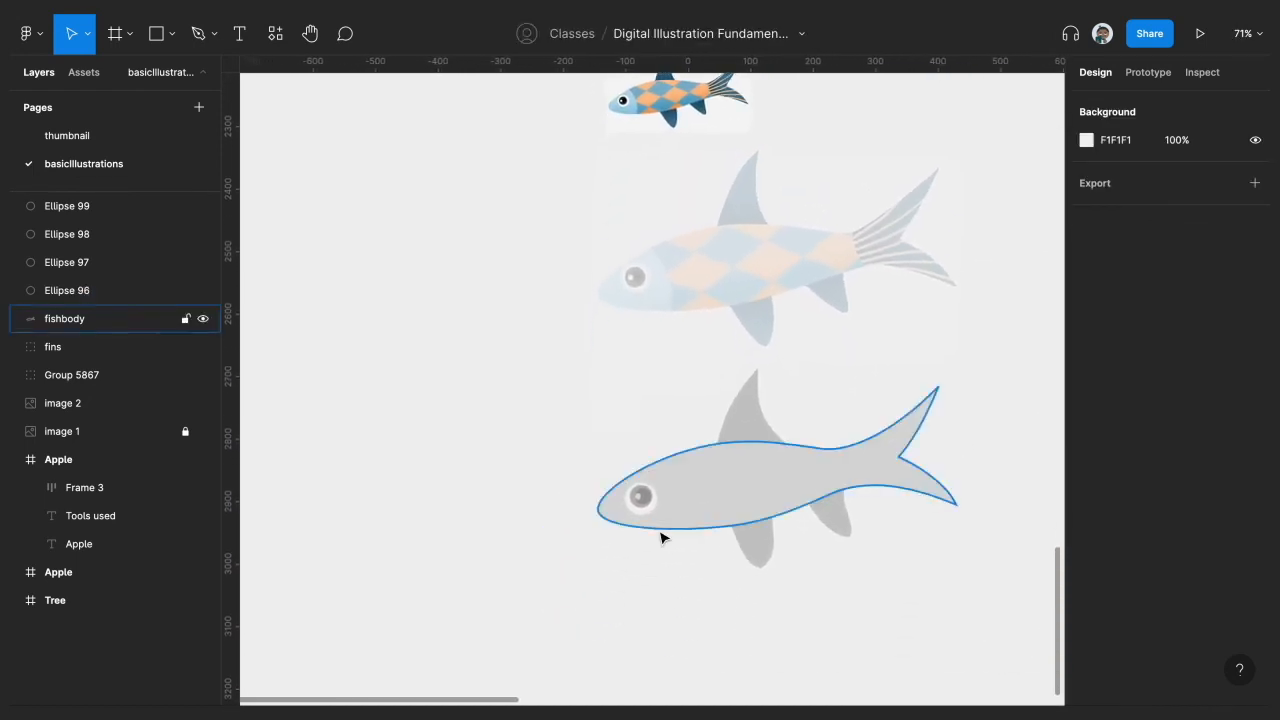
scroll(663, 536, "up", 5)
left_click_drag(527, 382, 695, 561)
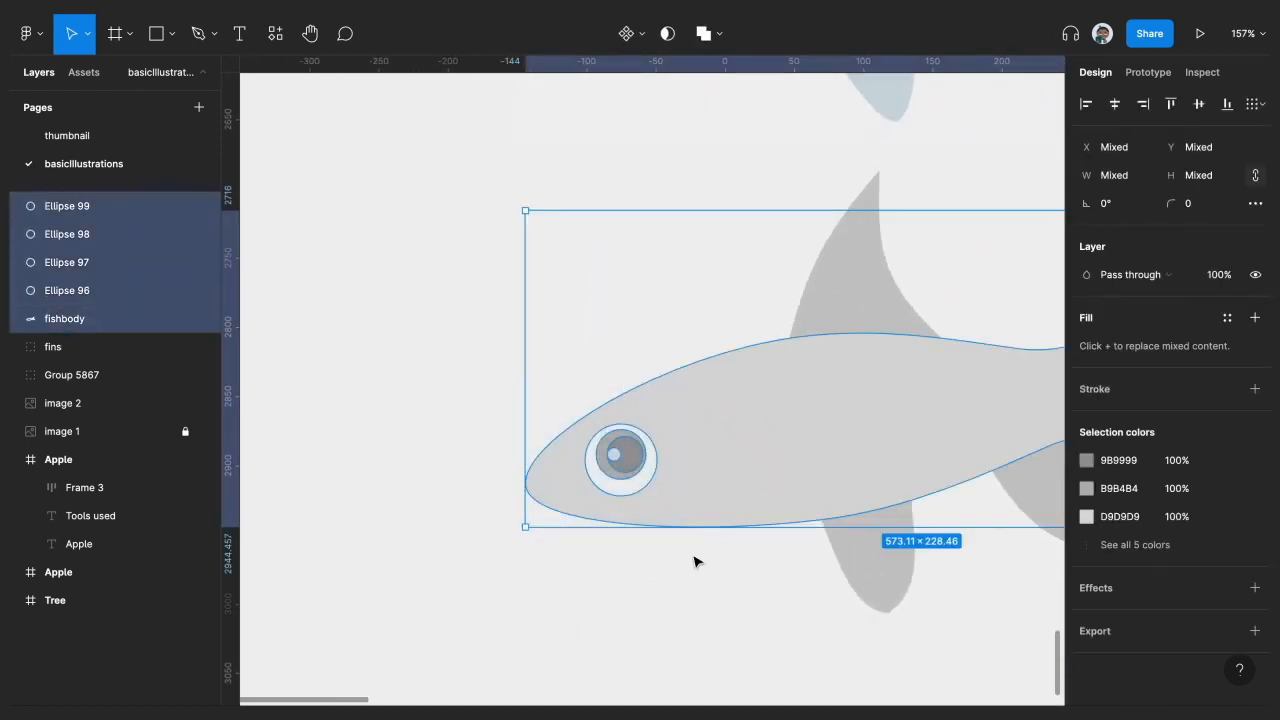
left_click(669, 480, "shift")
scroll(669, 480, "up", 5)
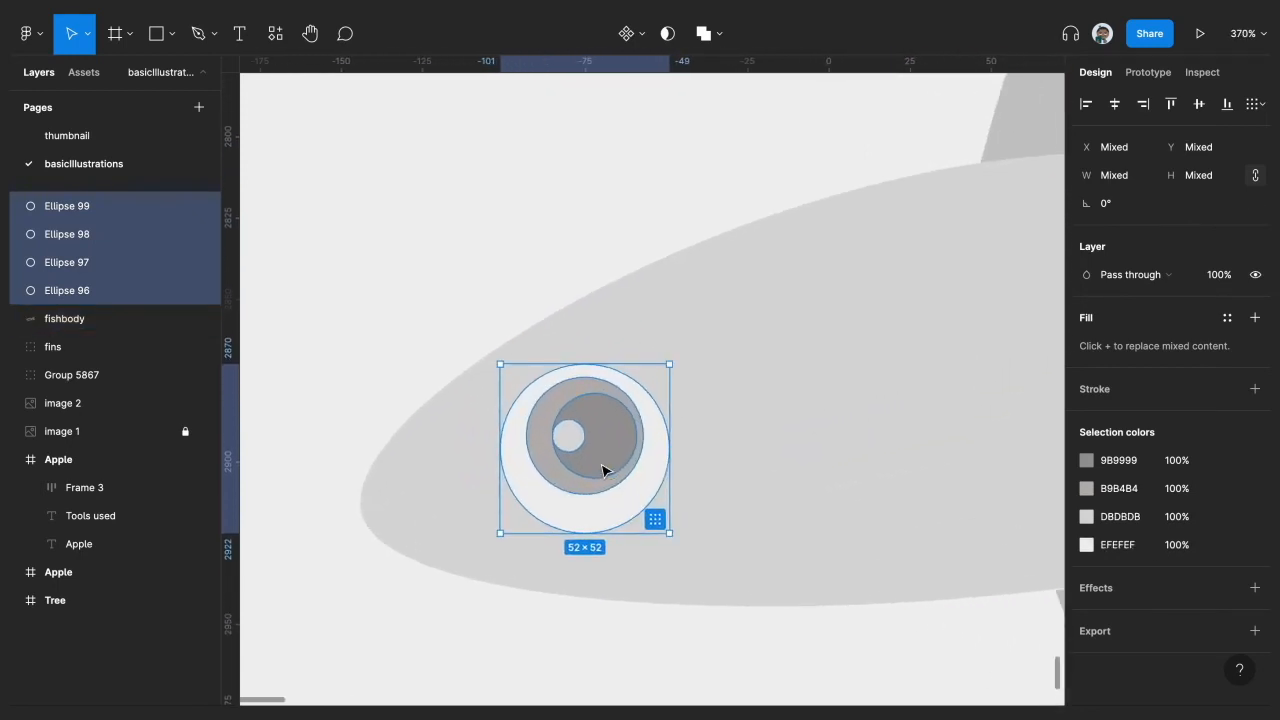
key("ctrl+g")
left_click_drag(611, 466, 628, 470)
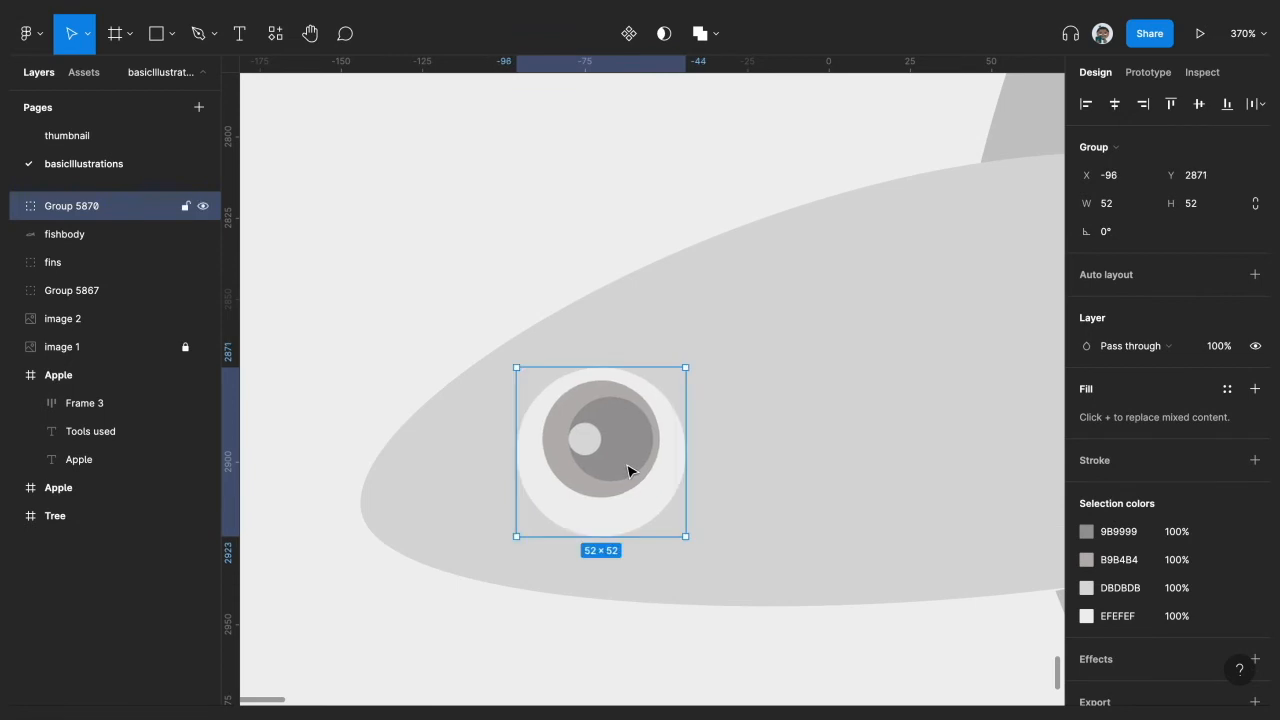
scroll(628, 470, "down", 5)
left_click(580, 581)
scroll(610, 570, "up", 2)
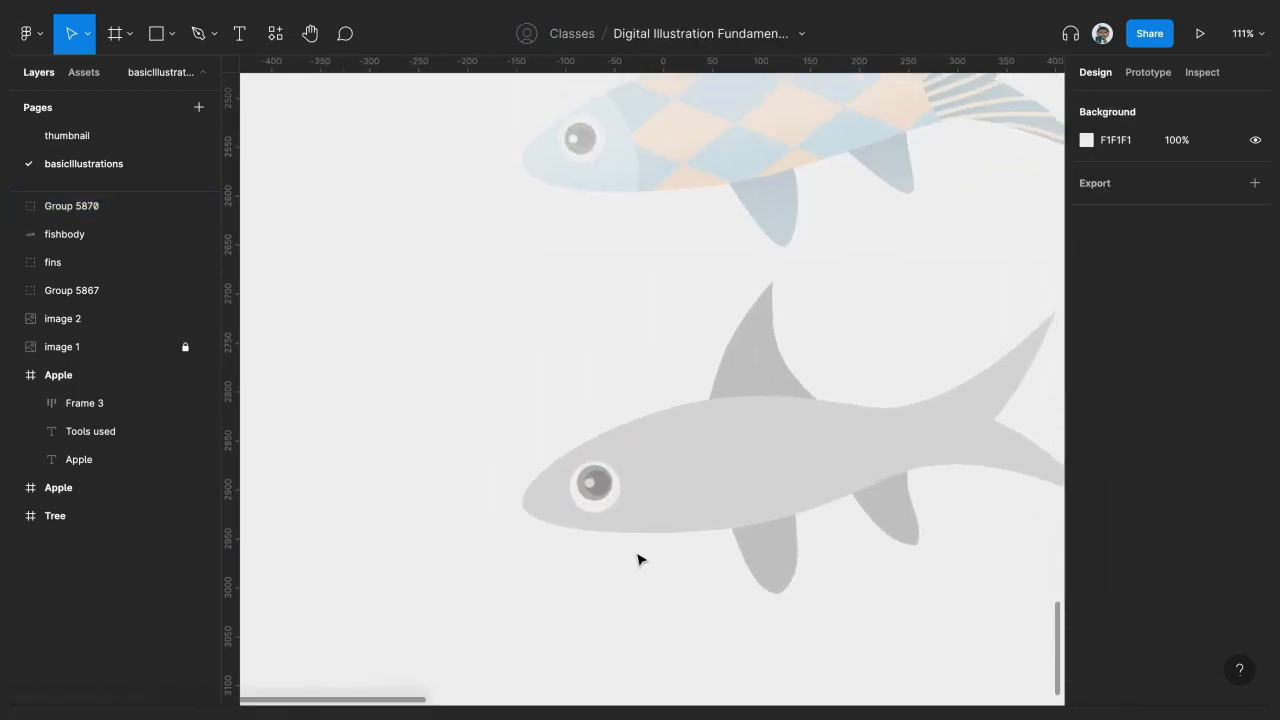
left_click(590, 508)
left_click(523, 431)
Step: Fill the fish body with the light blue 9ECDE6 sampled from the head in the small full-colour reference, and deselect it
scroll(657, 265, "up", 2)
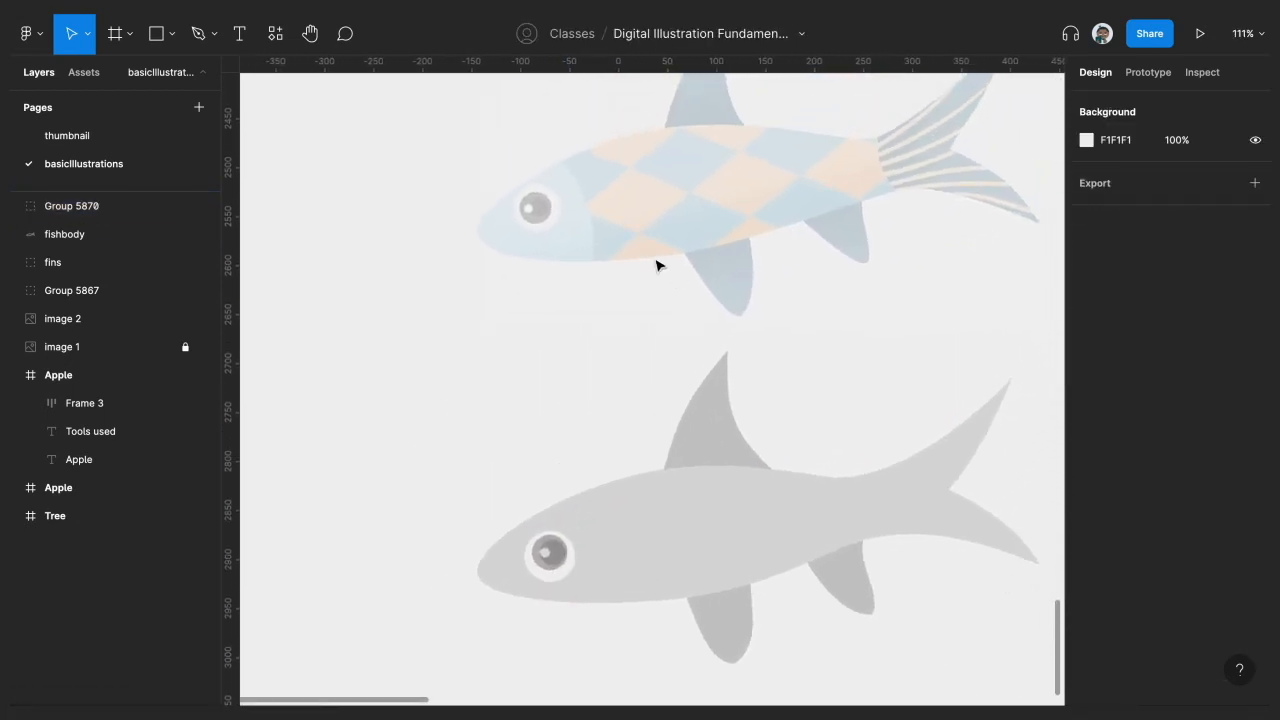
scroll(693, 429, "up", 1)
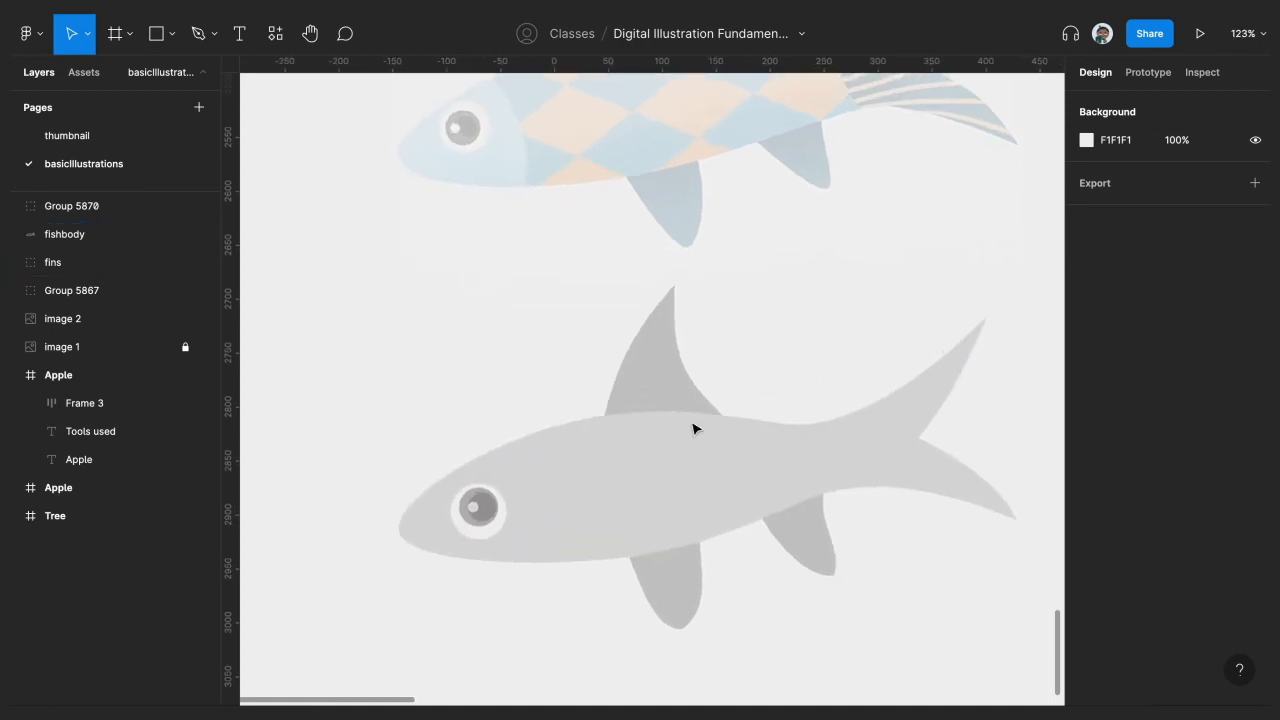
scroll(693, 429, "down", 1)
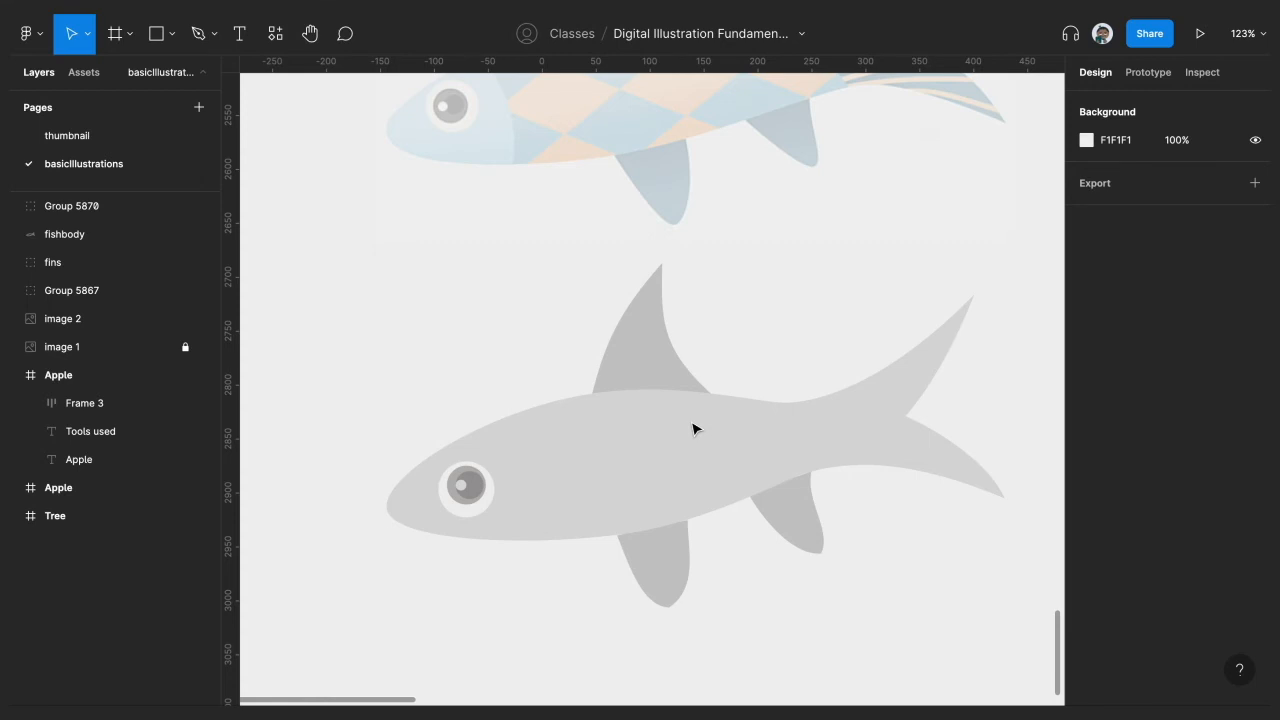
scroll(693, 429, "down", 5, "ctrl")
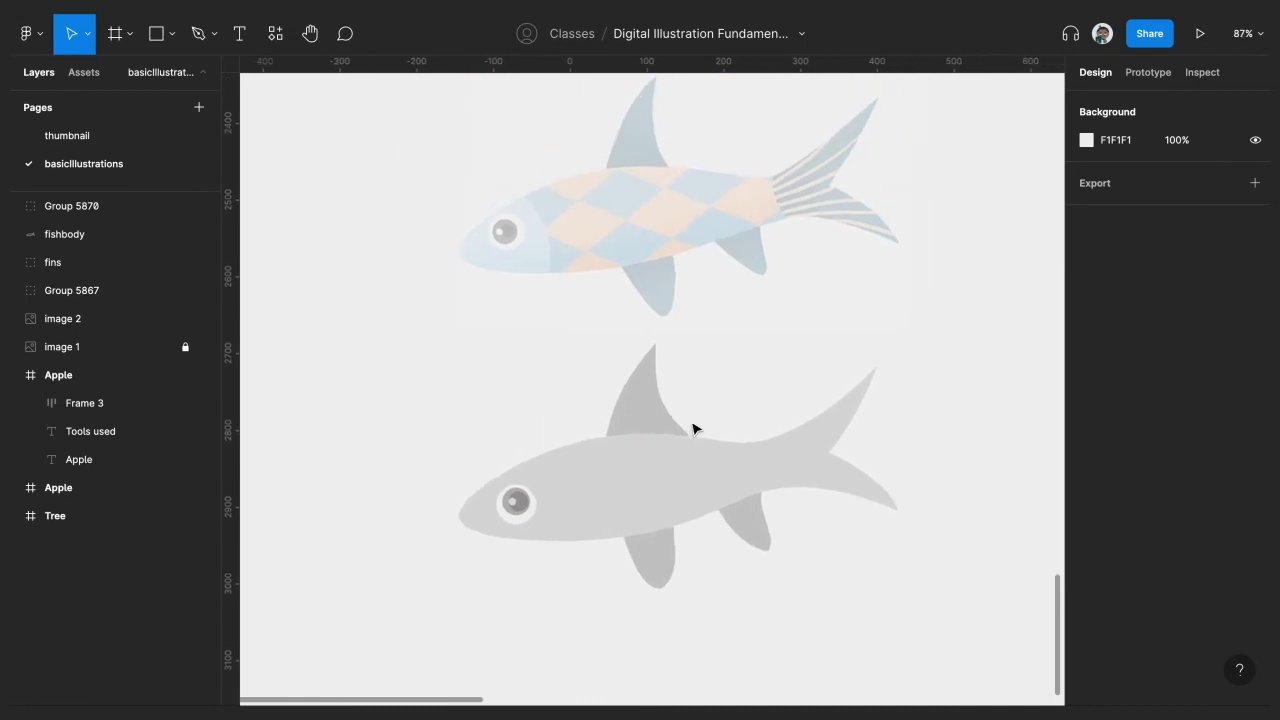
scroll(693, 501, "up", 2, "ctrl")
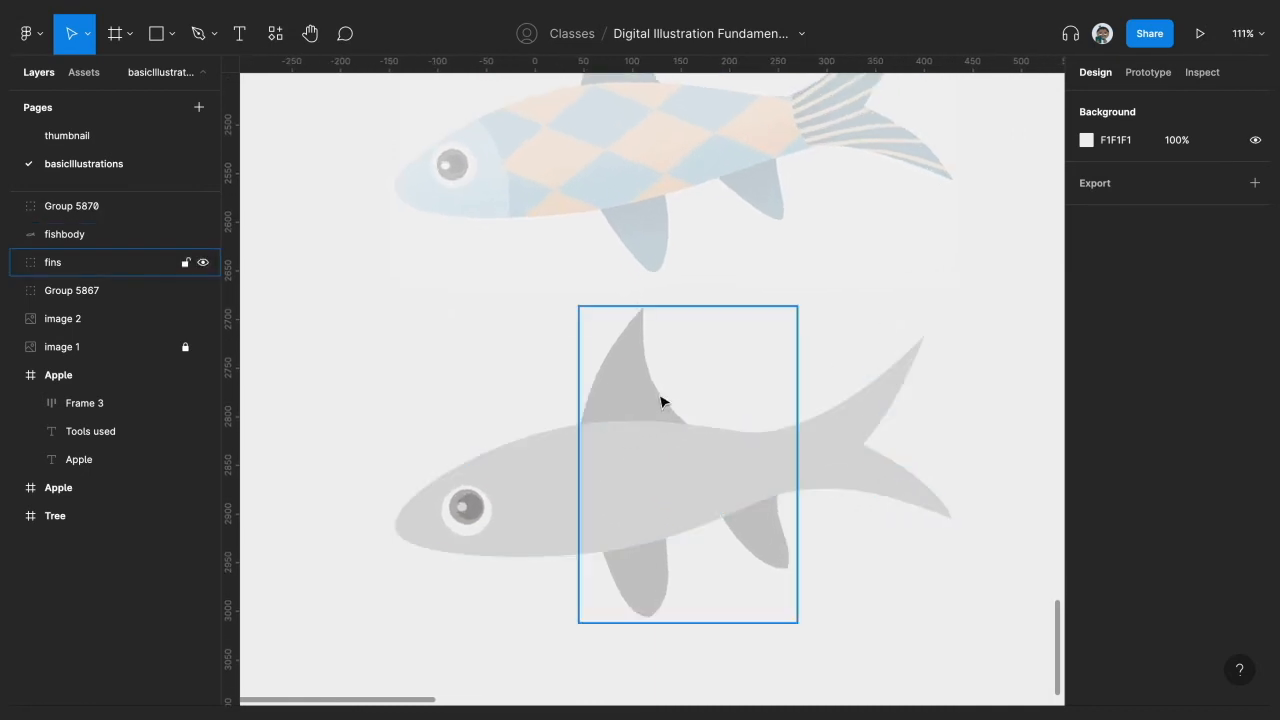
left_click(607, 466)
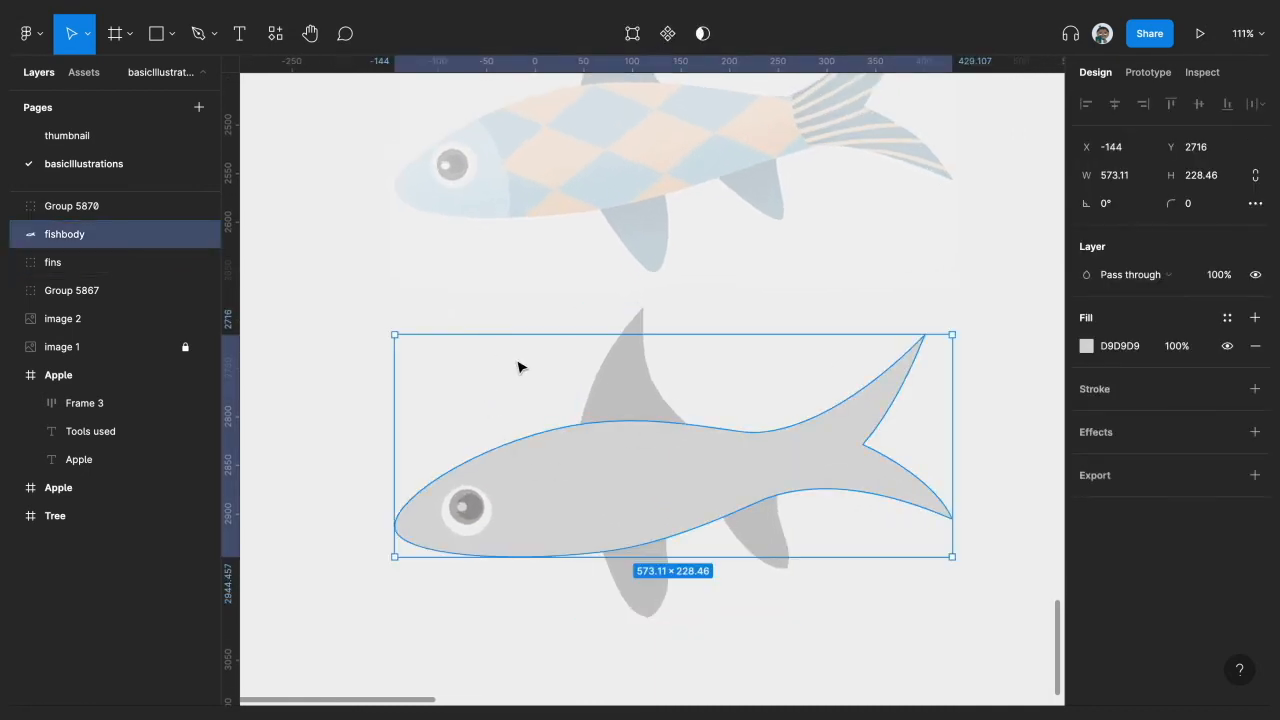
scroll(518, 367, "up", 2)
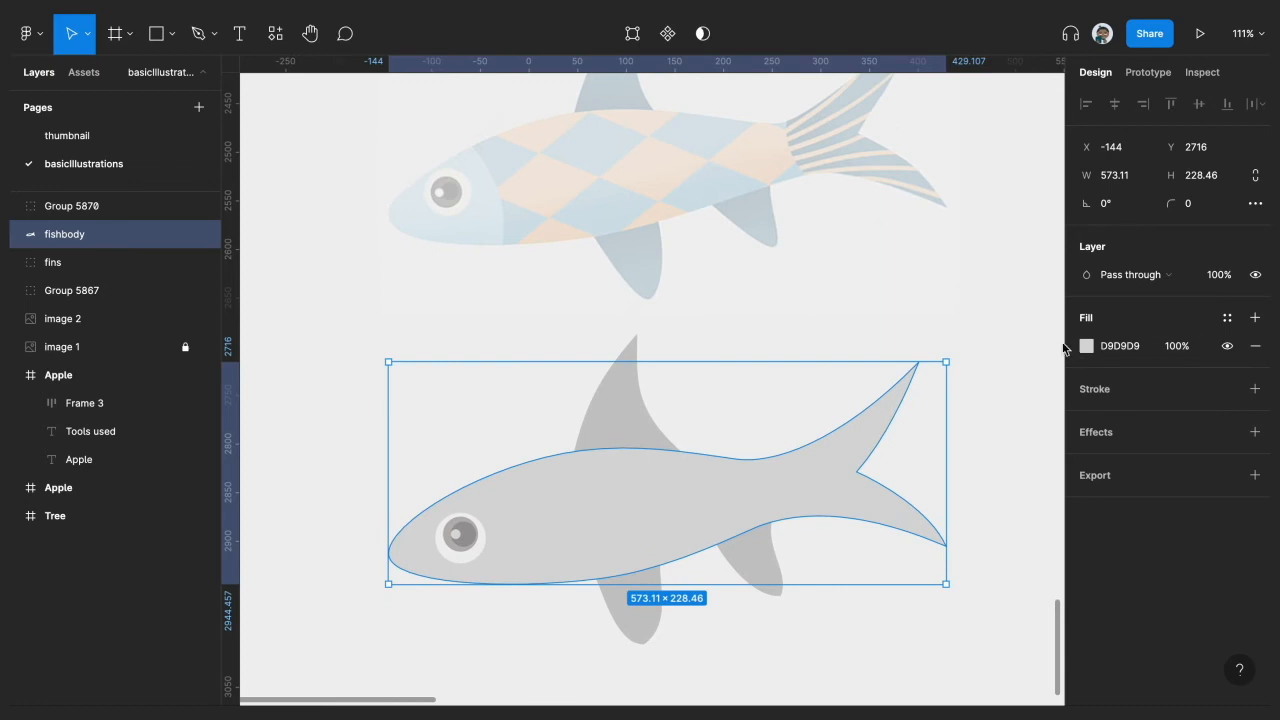
scroll(886, 375, "down", 5, "ctrl")
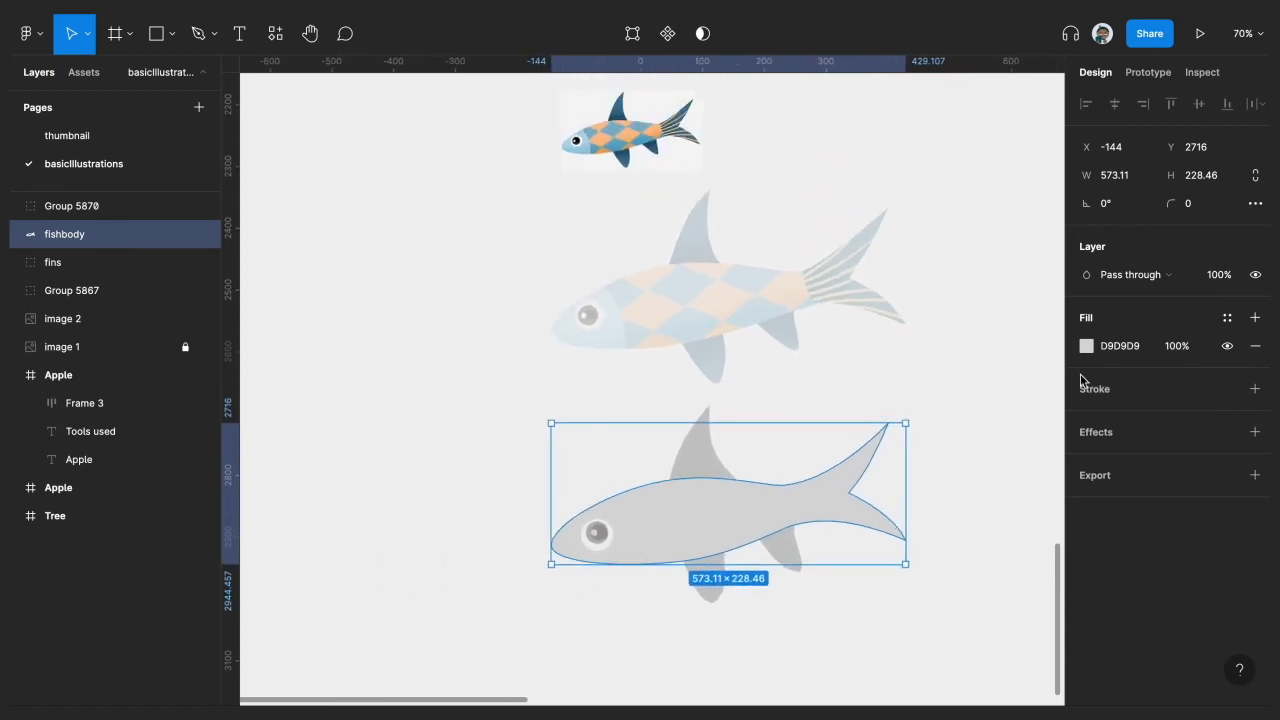
left_click(1087, 352)
left_click(878, 510)
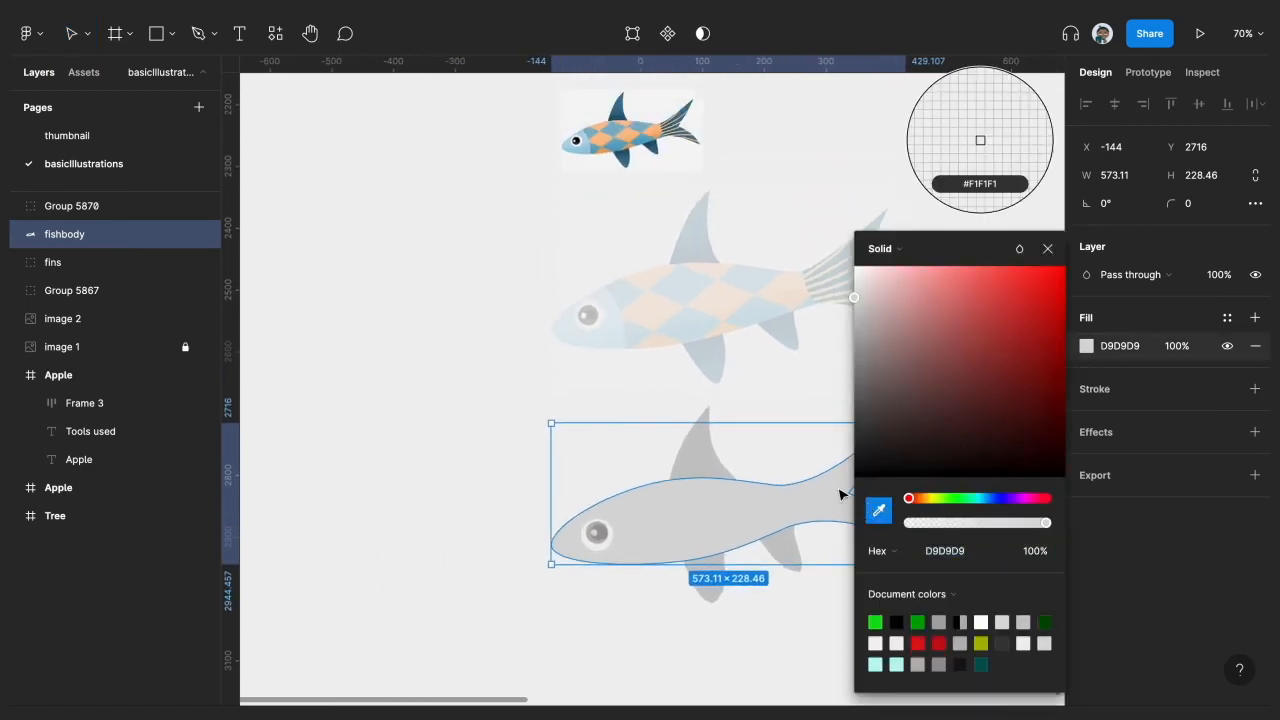
left_click(592, 146)
scroll(580, 460, "right", 1)
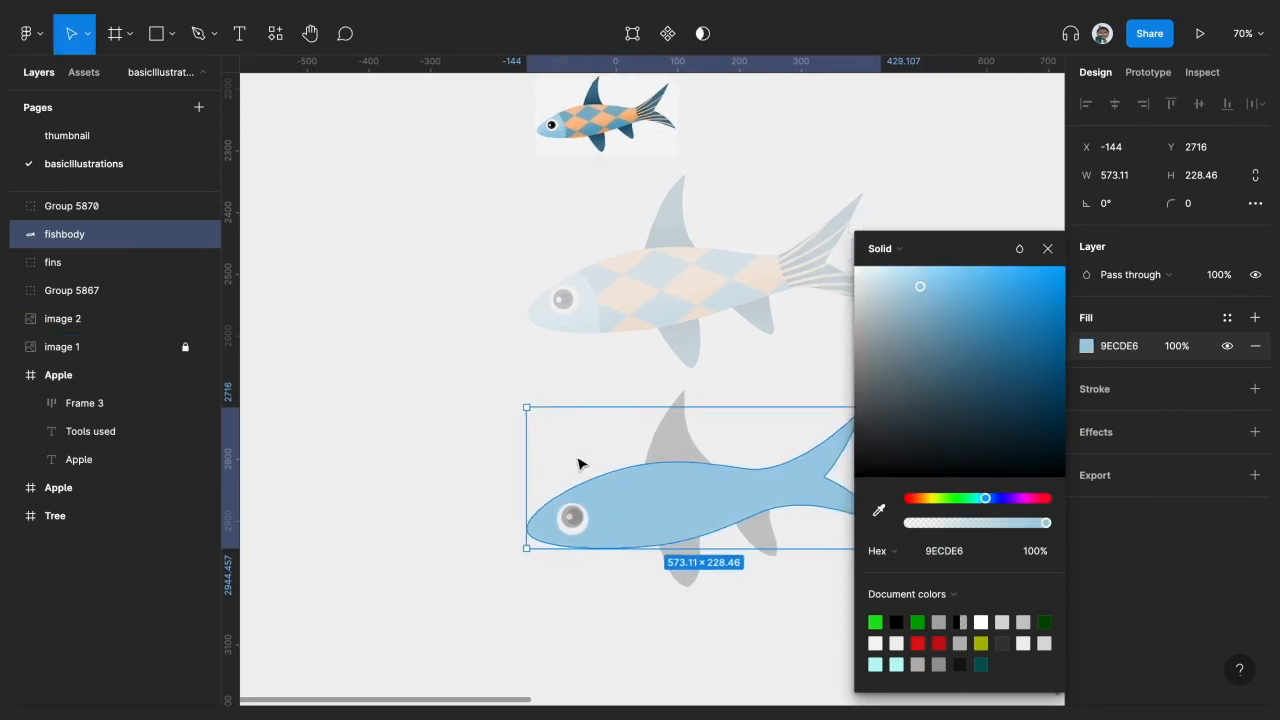
left_click(628, 457)
Step: Fill the fins group with the dark blue 316682 sampled from the top fin in the small full-colour reference
left_click(678, 450)
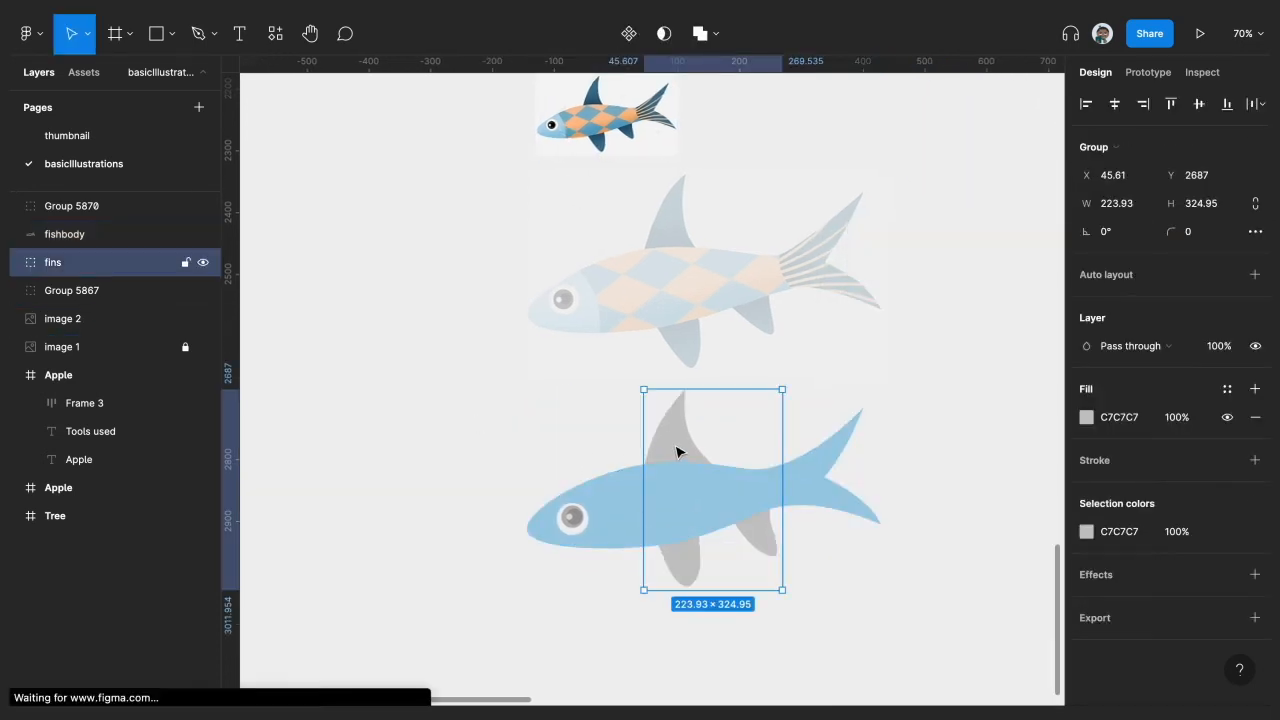
left_click(1087, 417)
left_click(878, 510)
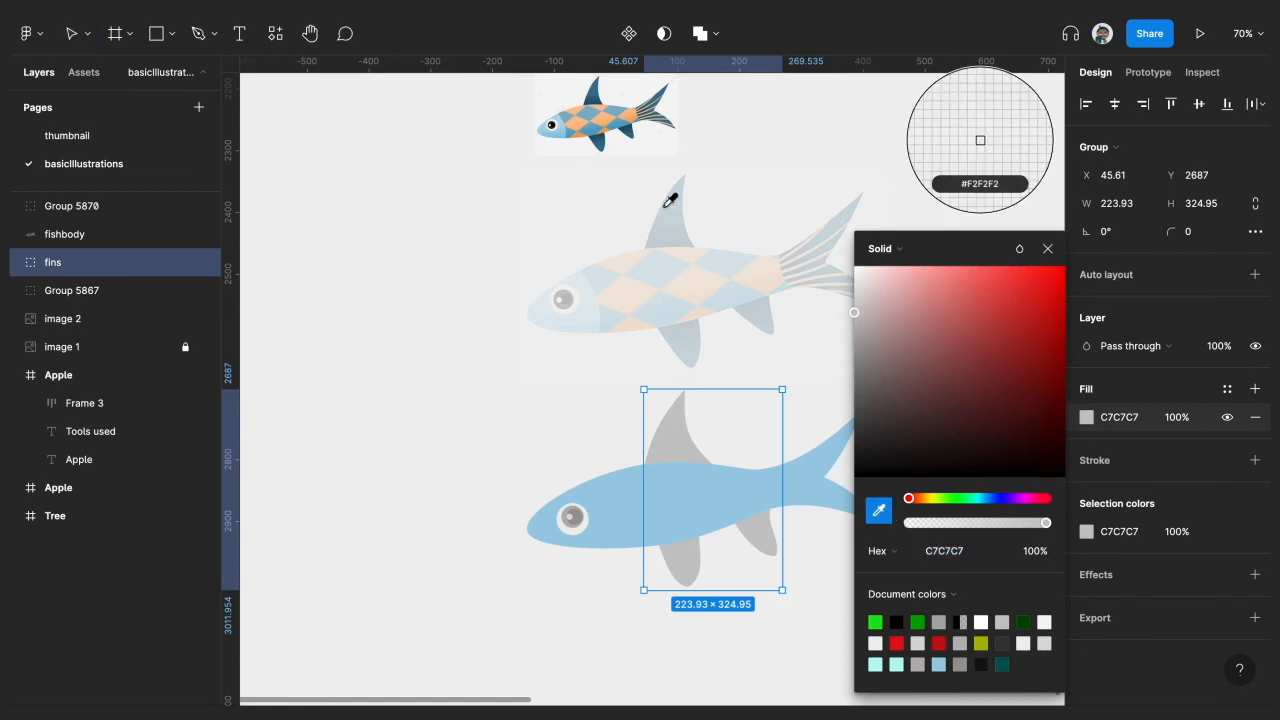
left_click(599, 95)
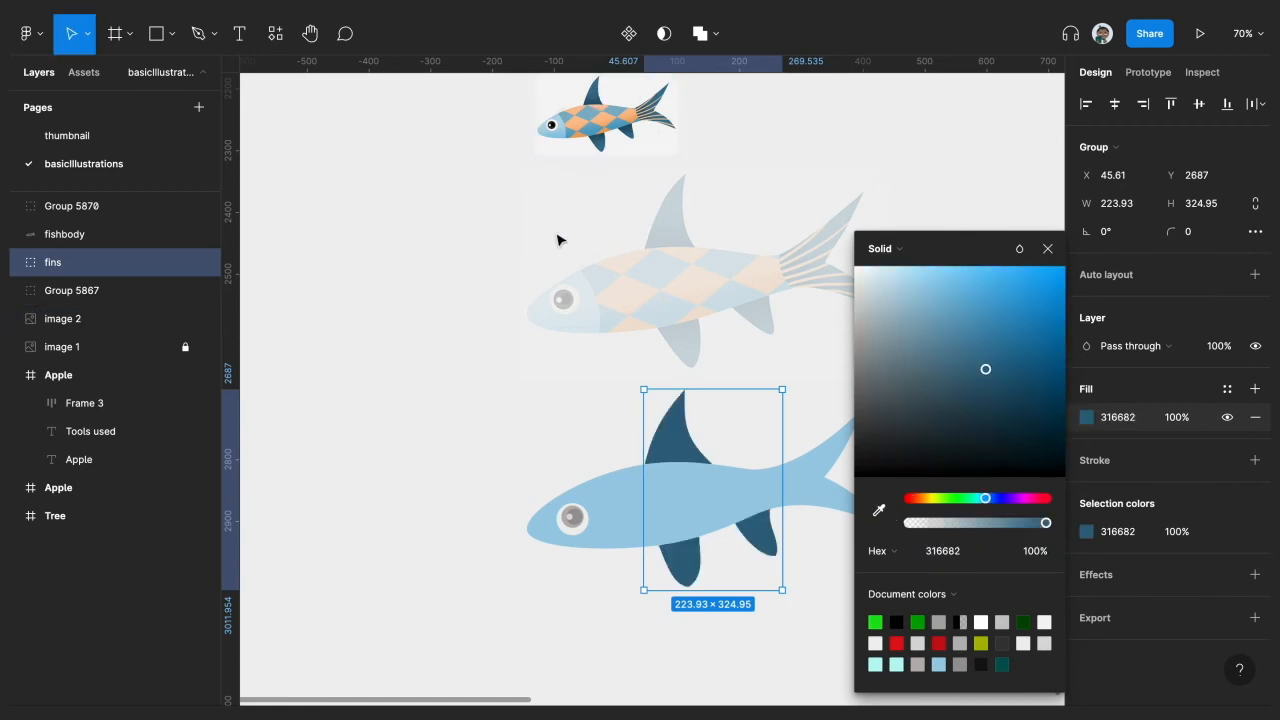
left_click(544, 345)
scroll(600, 400, "down", 2)
left_click(675, 458)
scroll(677, 460, "up", 2)
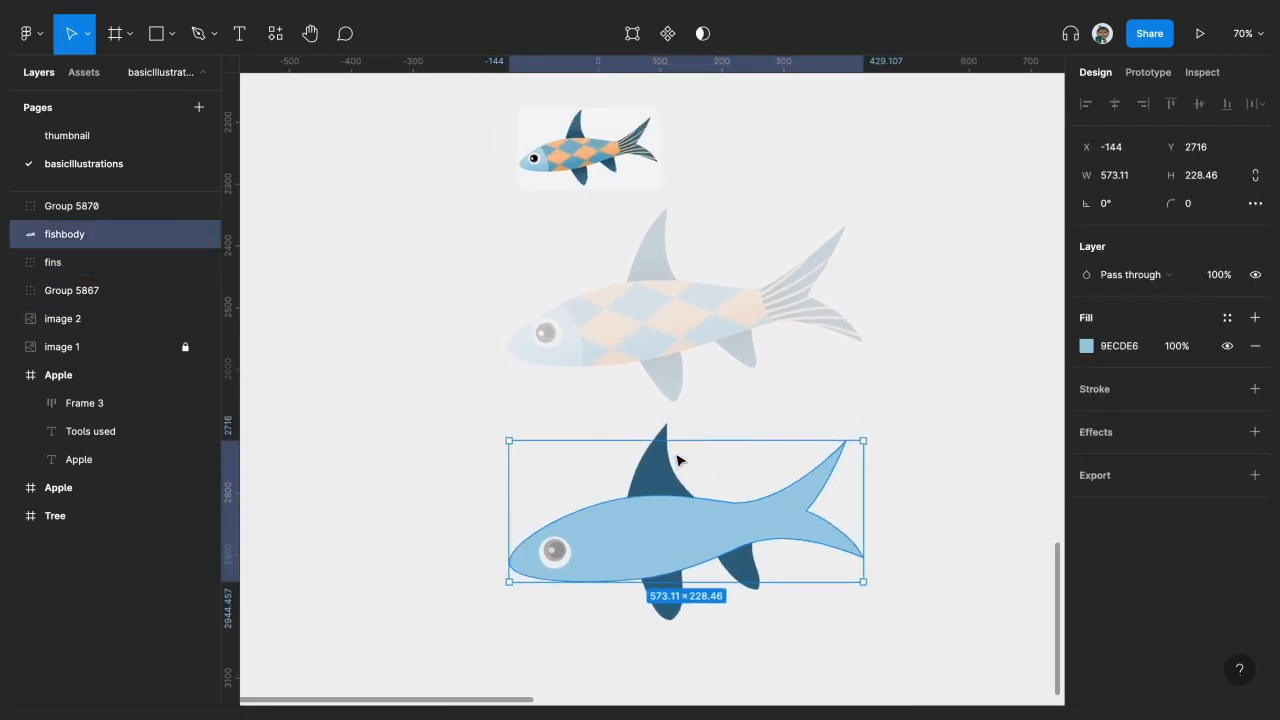
scroll(677, 460, "down", 1)
left_click(509, 535)
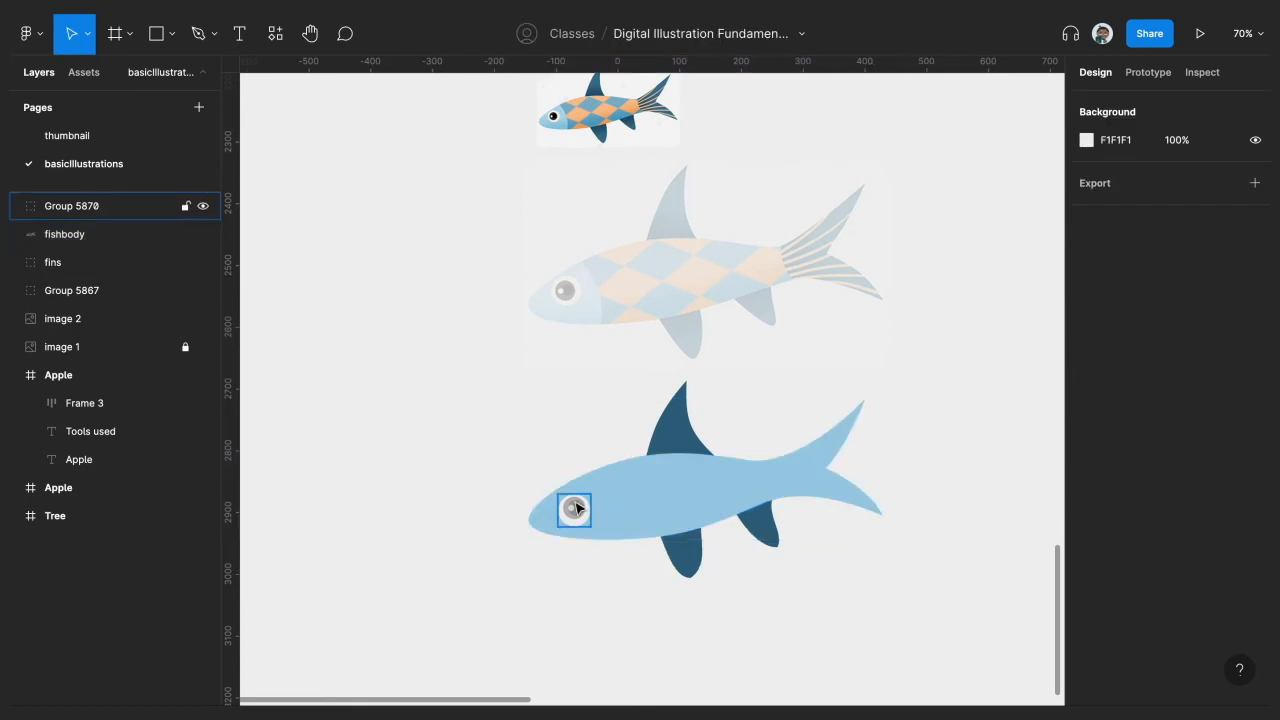
Step: Fill the eye's 26 × 26 circle with the near-black 010101 sampled from the small reference fish's pupil, and deselect it
scroll(576, 509, "up", 5)
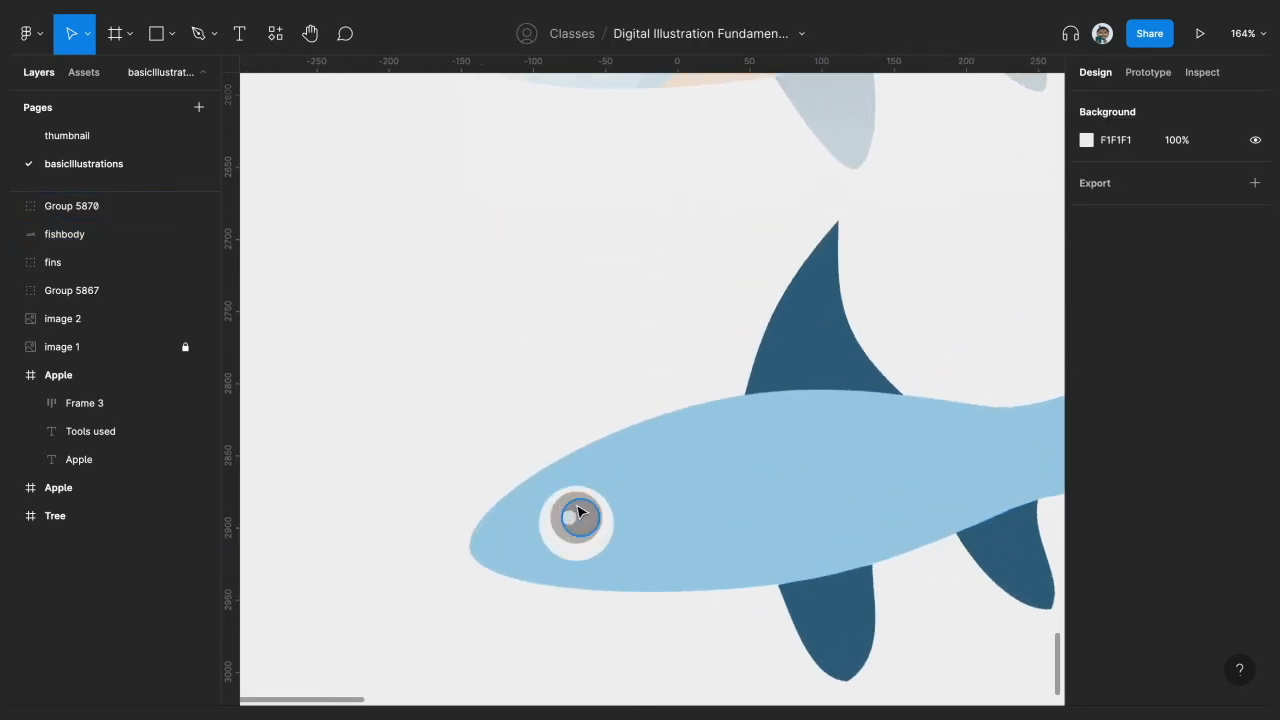
left_click(580, 513, "ctrl")
scroll(578, 510, "down", 6)
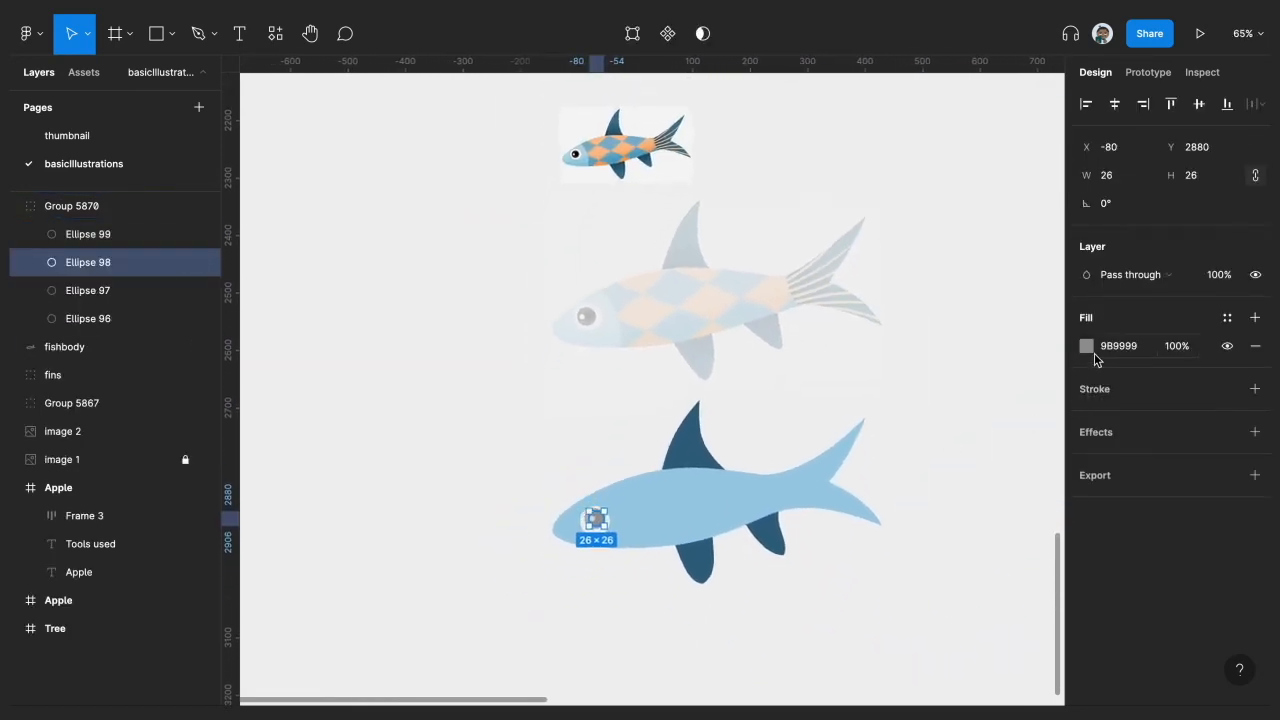
left_click(1086, 348)
left_click(879, 510)
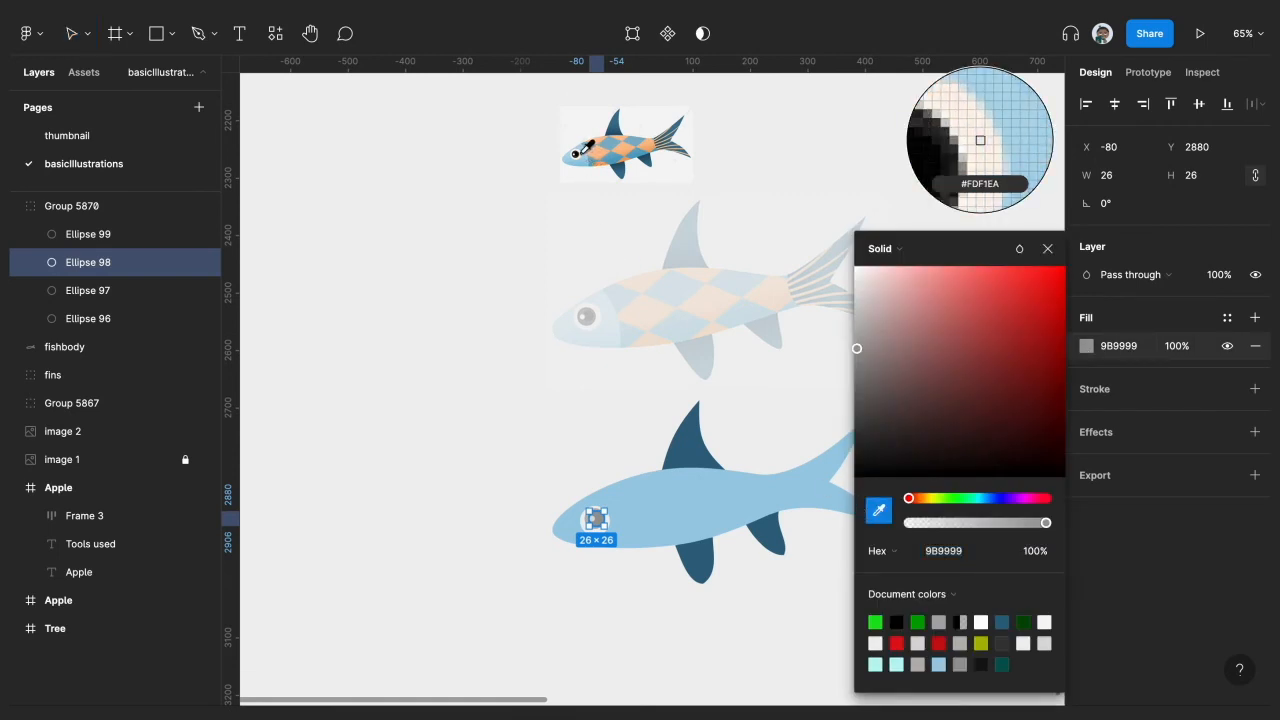
left_click(575, 153)
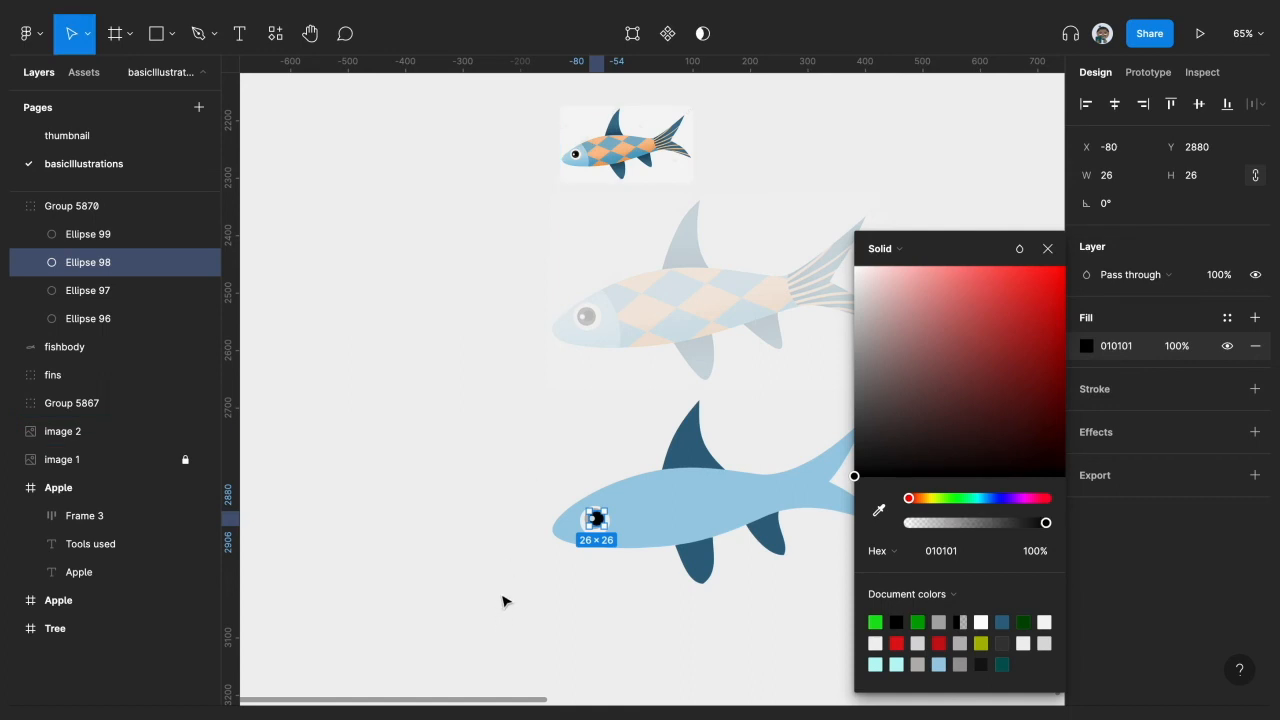
left_click(503, 601)
Step: Examine the eye shading in the full-colour reference fish up close and compare it with the drawn fish's eye
scroll(601, 548, "up", 5)
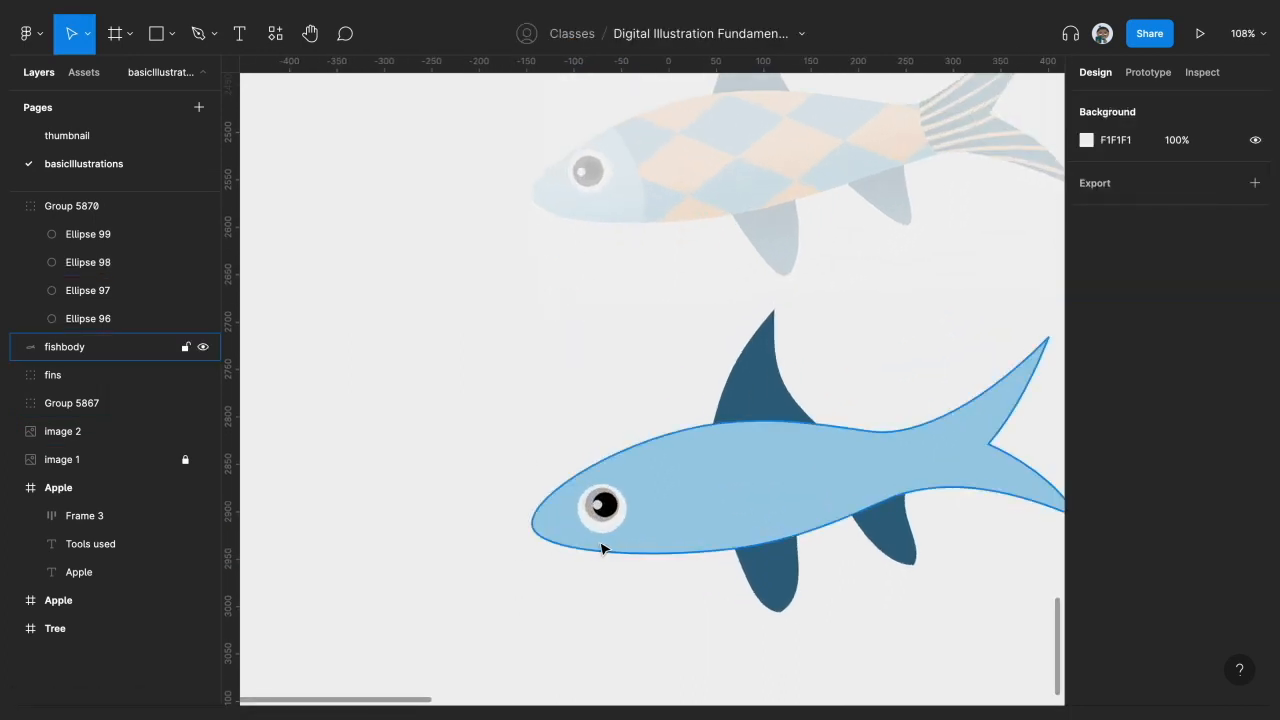
scroll(601, 548, "down", 4)
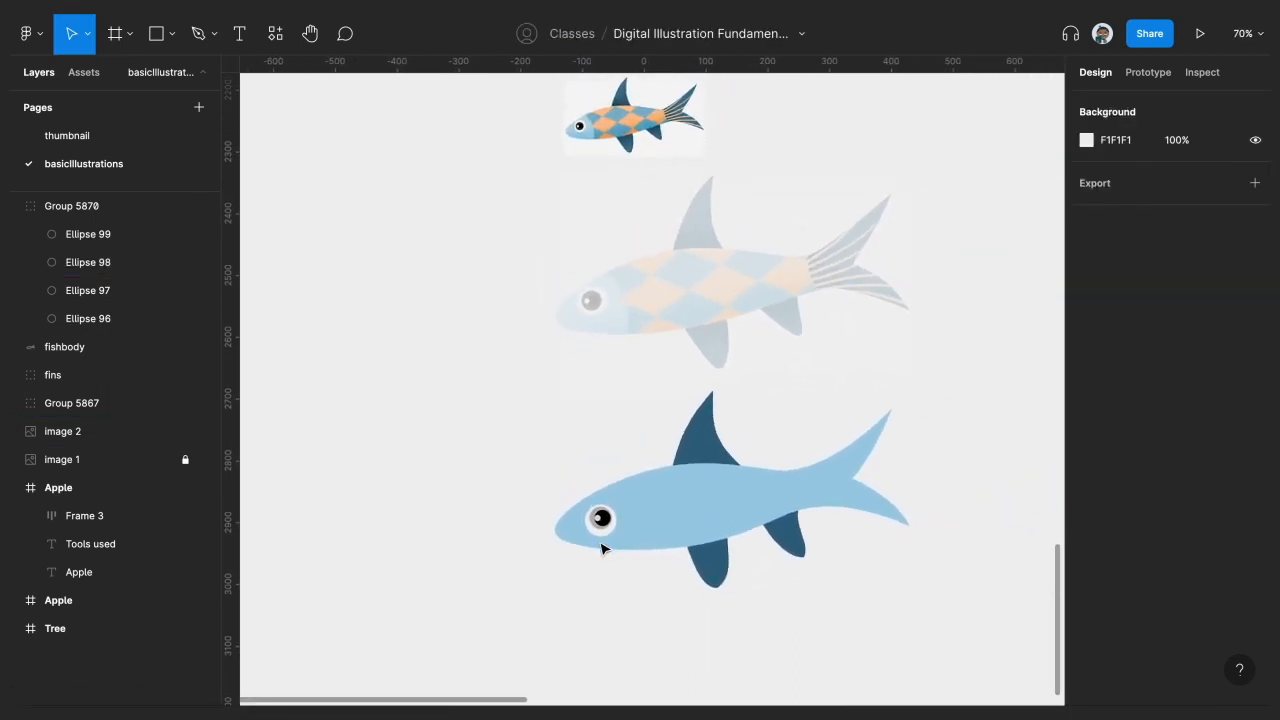
left_click(596, 520)
scroll(600, 520, "up", 5)
scroll(594, 525, "up", 10)
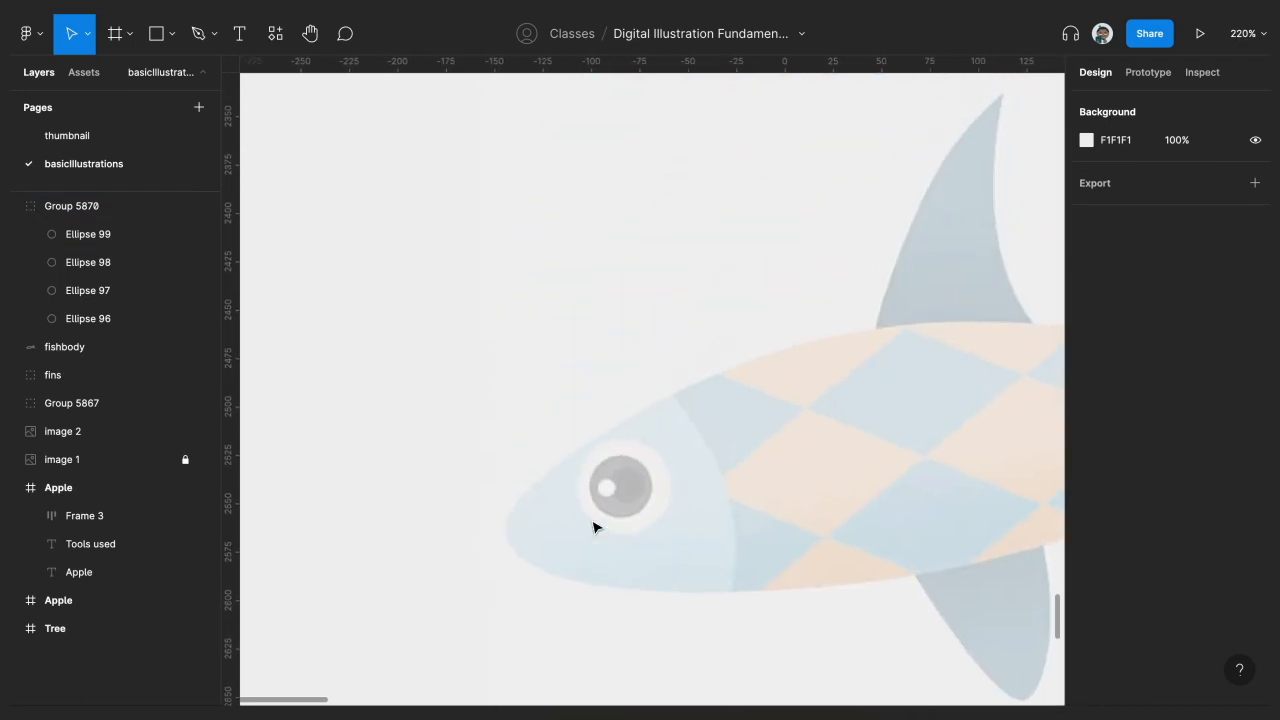
scroll(594, 527, "down", 12)
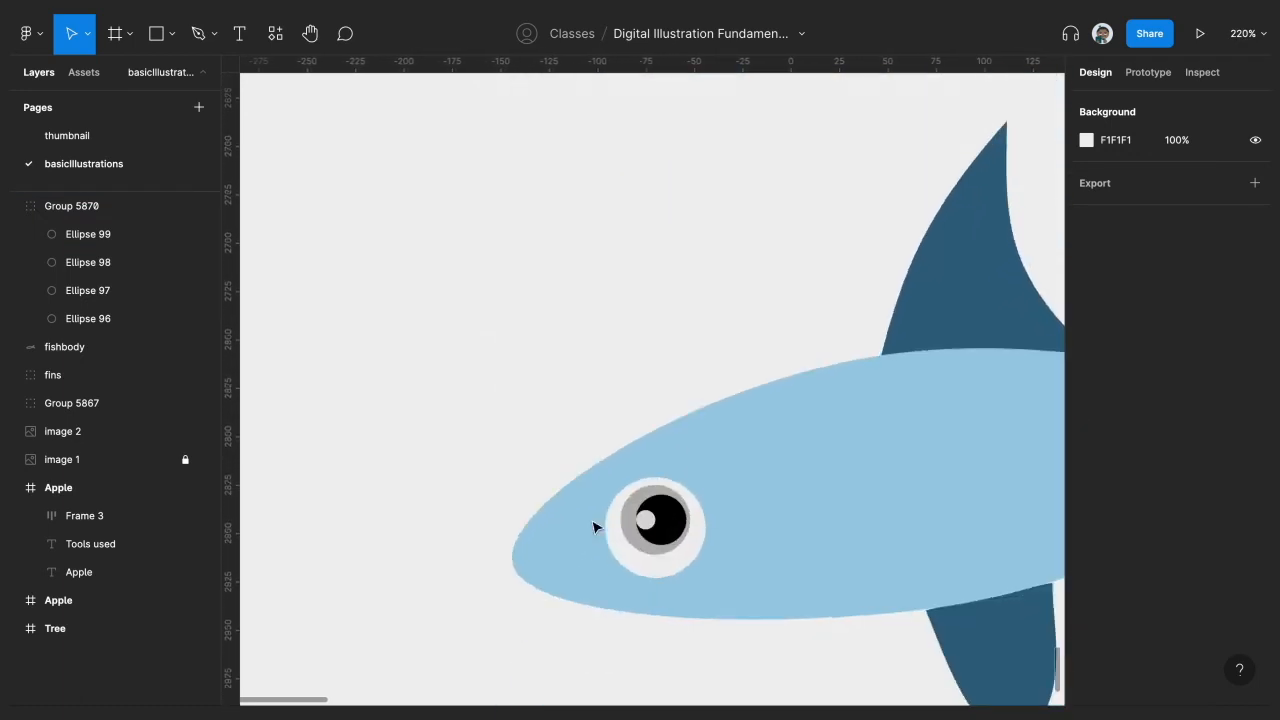
scroll(635, 280, "down", 6)
scroll(629, 289, "up", 3)
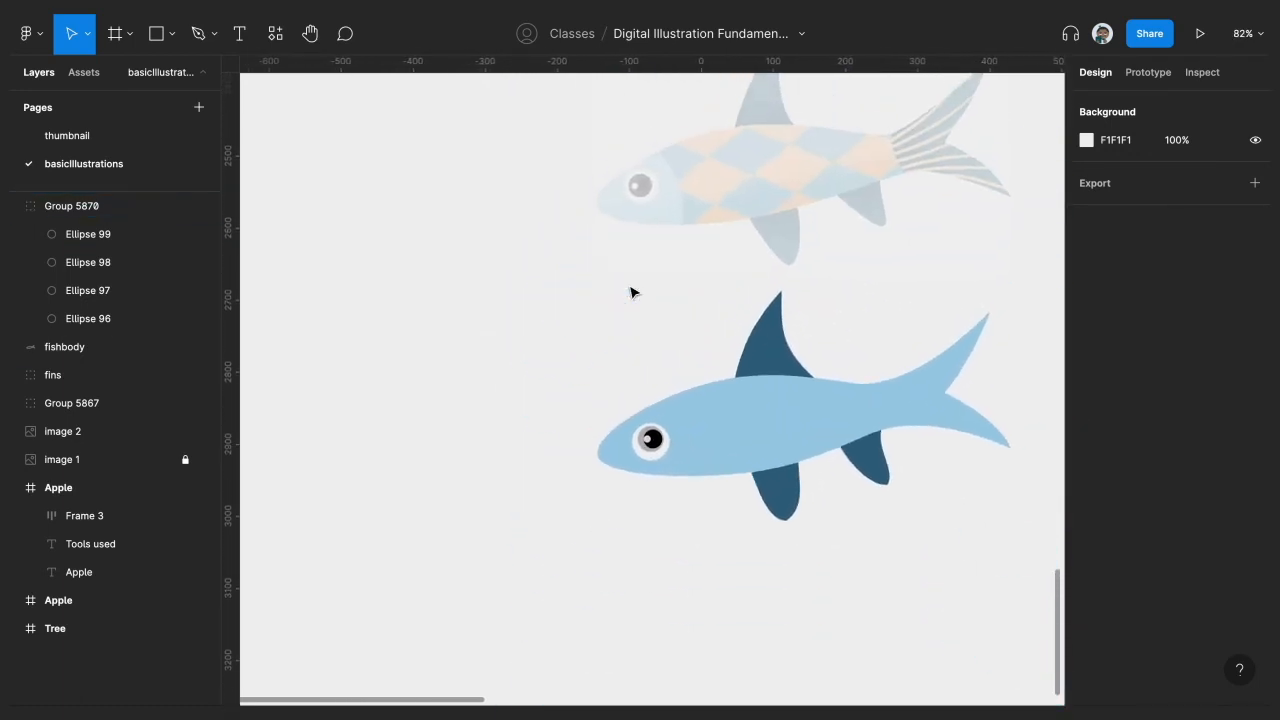
scroll(657, 180, "up", 2)
scroll(657, 180, "up", 3)
scroll(657, 178, "down", 6)
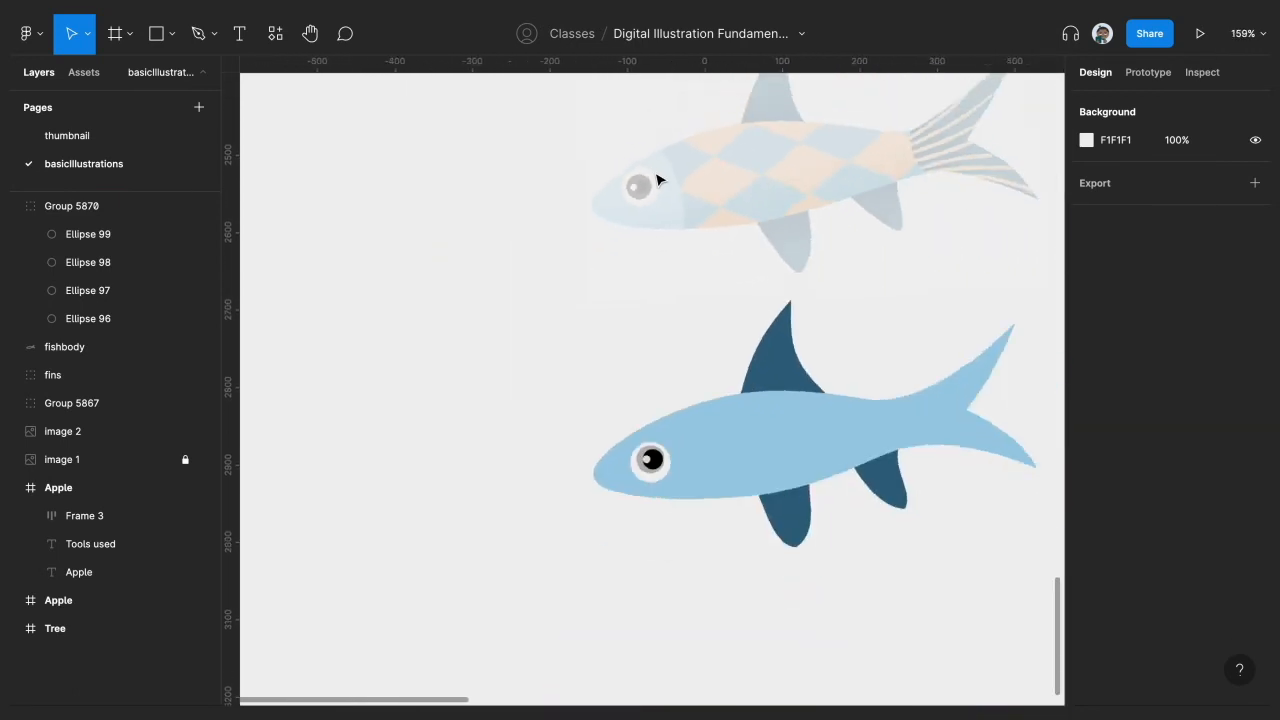
scroll(650, 215, "down", 2)
scroll(654, 406, "up", 10)
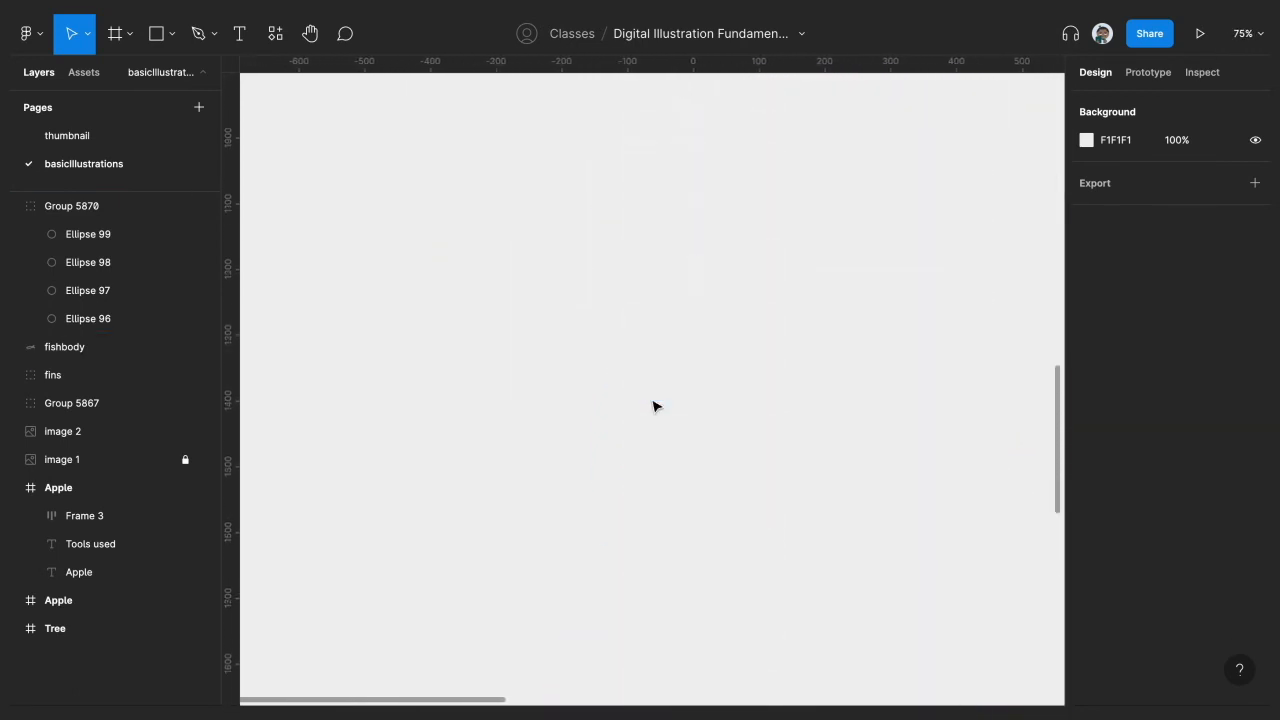
scroll(654, 406, "down", 4)
scroll(654, 406, "right", 3)
scroll(609, 369, "left", 2)
scroll(594, 277, "up", 6)
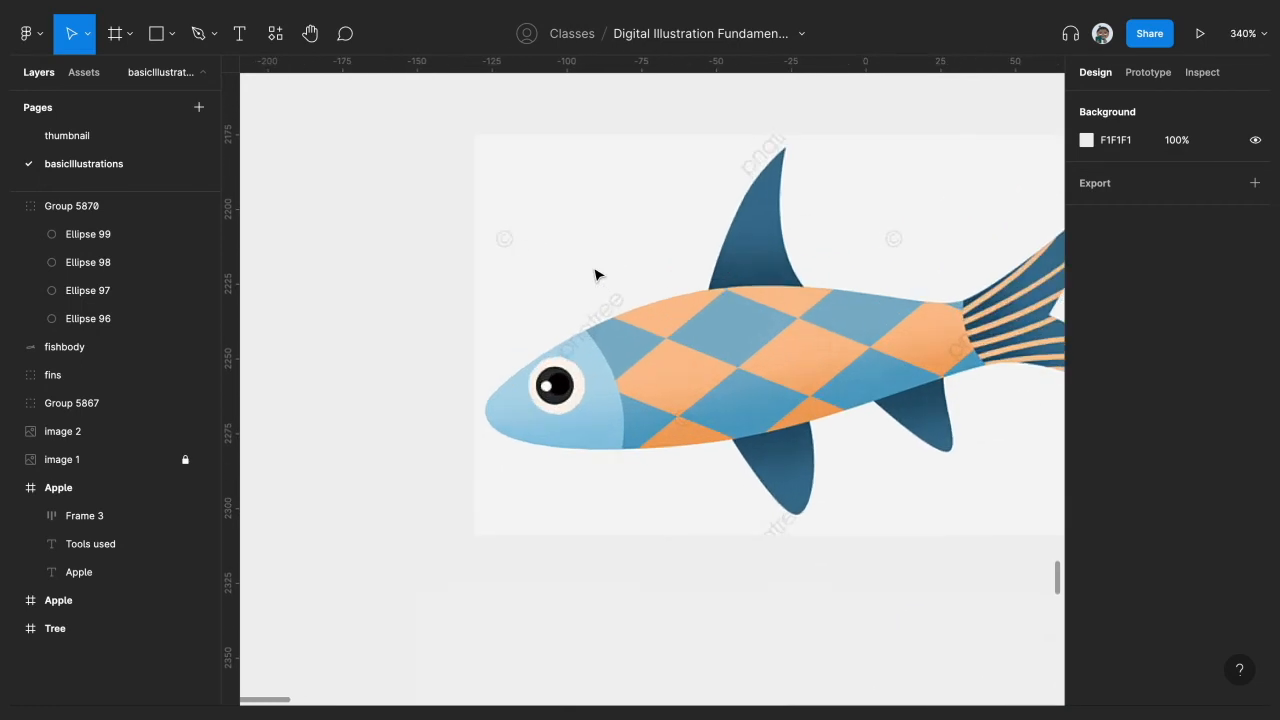
scroll(594, 275, "up", 2)
scroll(540, 440, "up", 3)
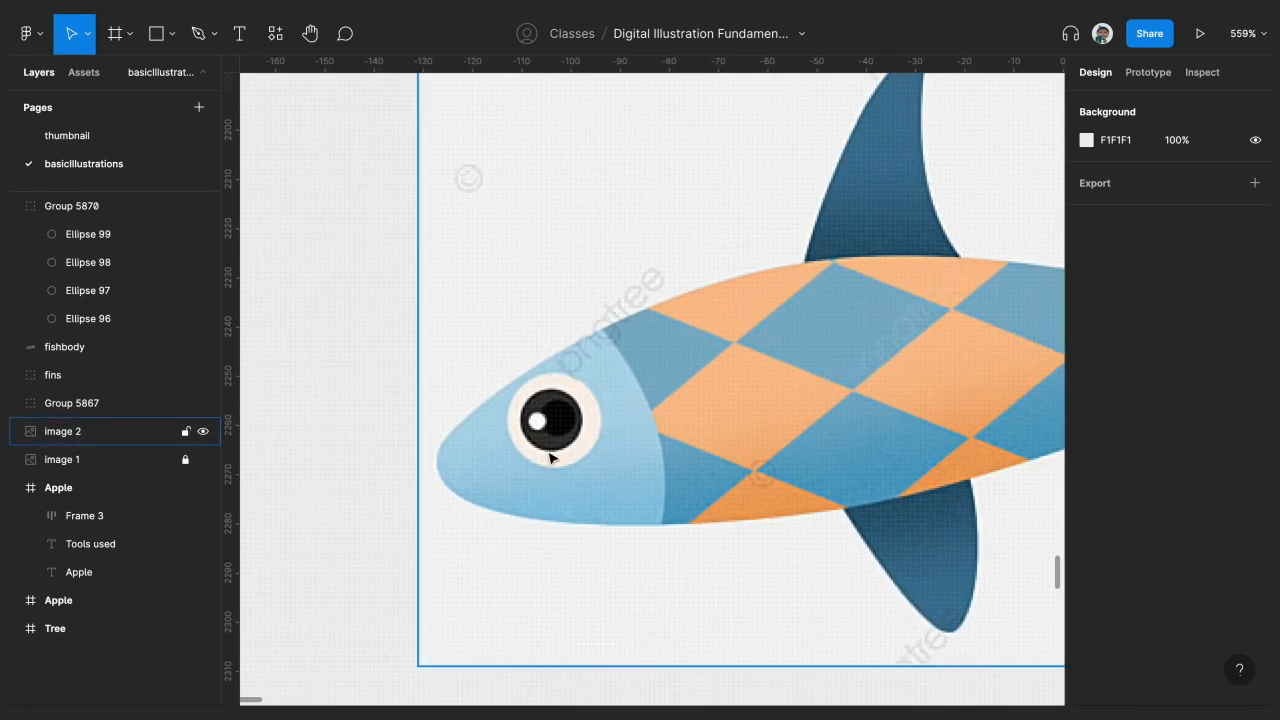
scroll(549, 458, "up", 1)
scroll(549, 458, "down", 1)
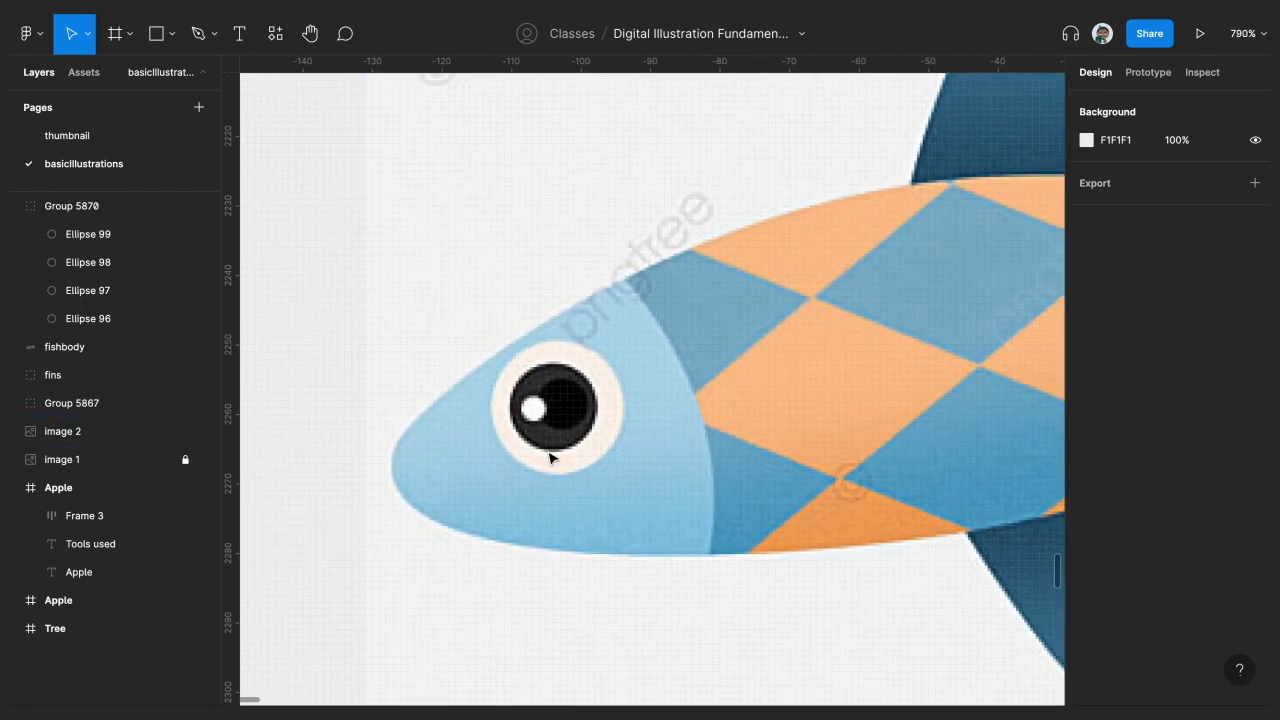
scroll(549, 458, "down", 1)
scroll(549, 458, "down", 10)
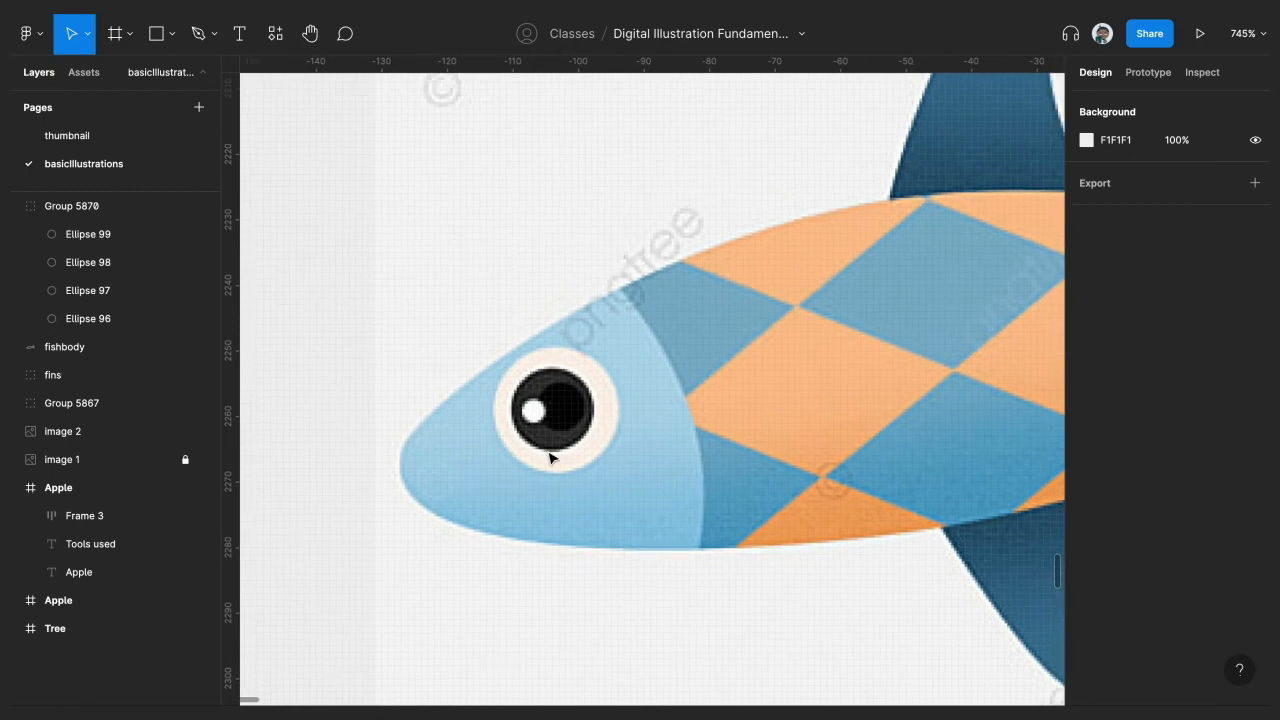
scroll(549, 458, "down", 5)
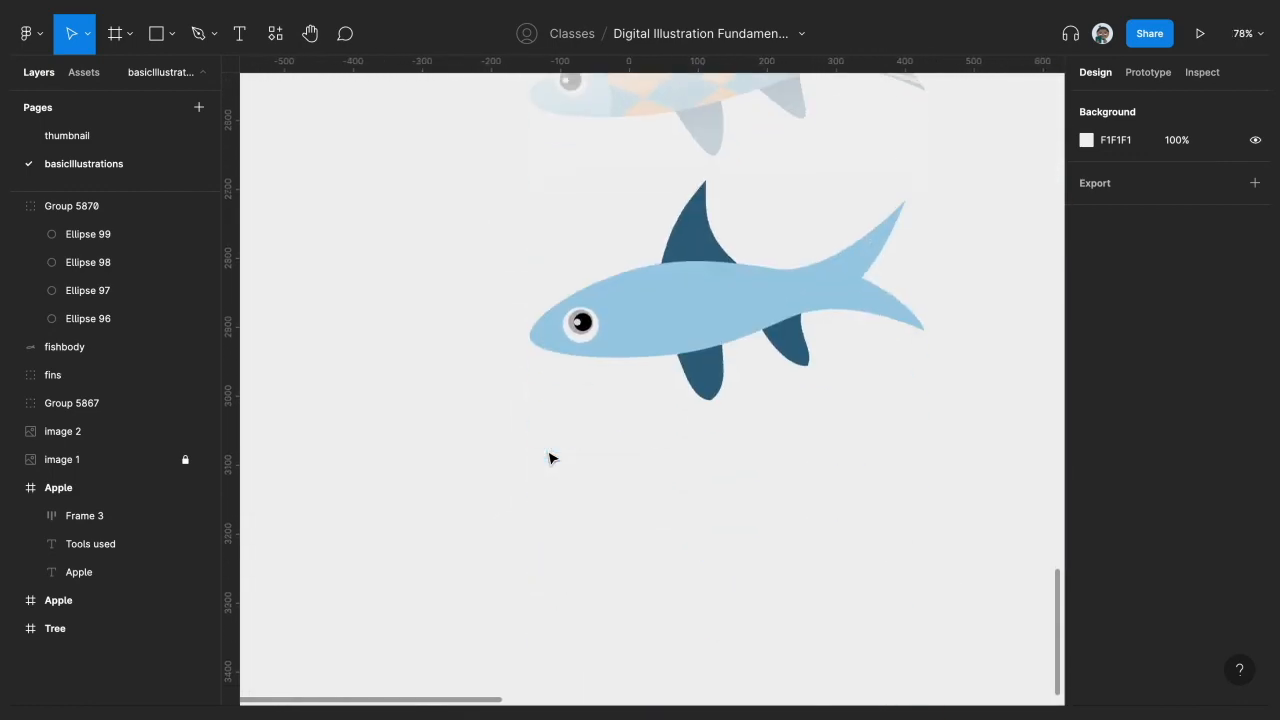
Step: Fill the eye's 36 × 36 circle with the dark grey 373737
scroll(545, 350, "up", 6)
left_click(511, 344)
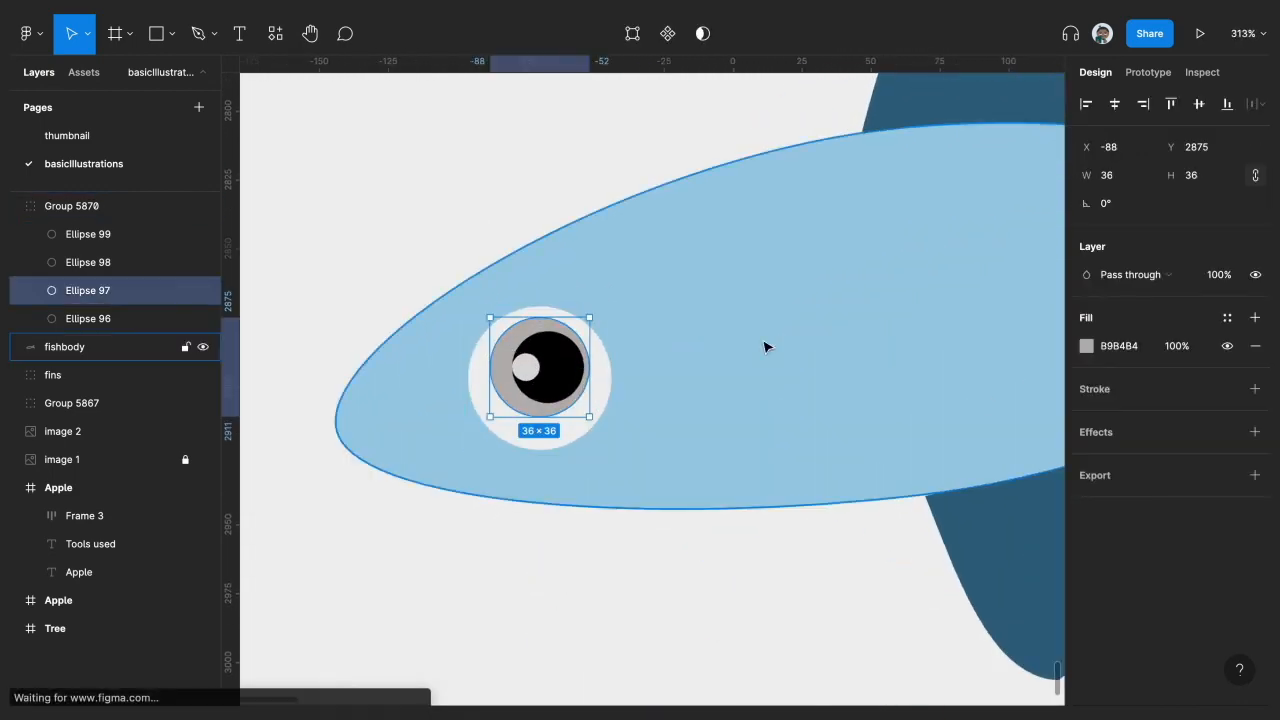
left_click(1086, 347)
left_click_drag(890, 398, 831, 444)
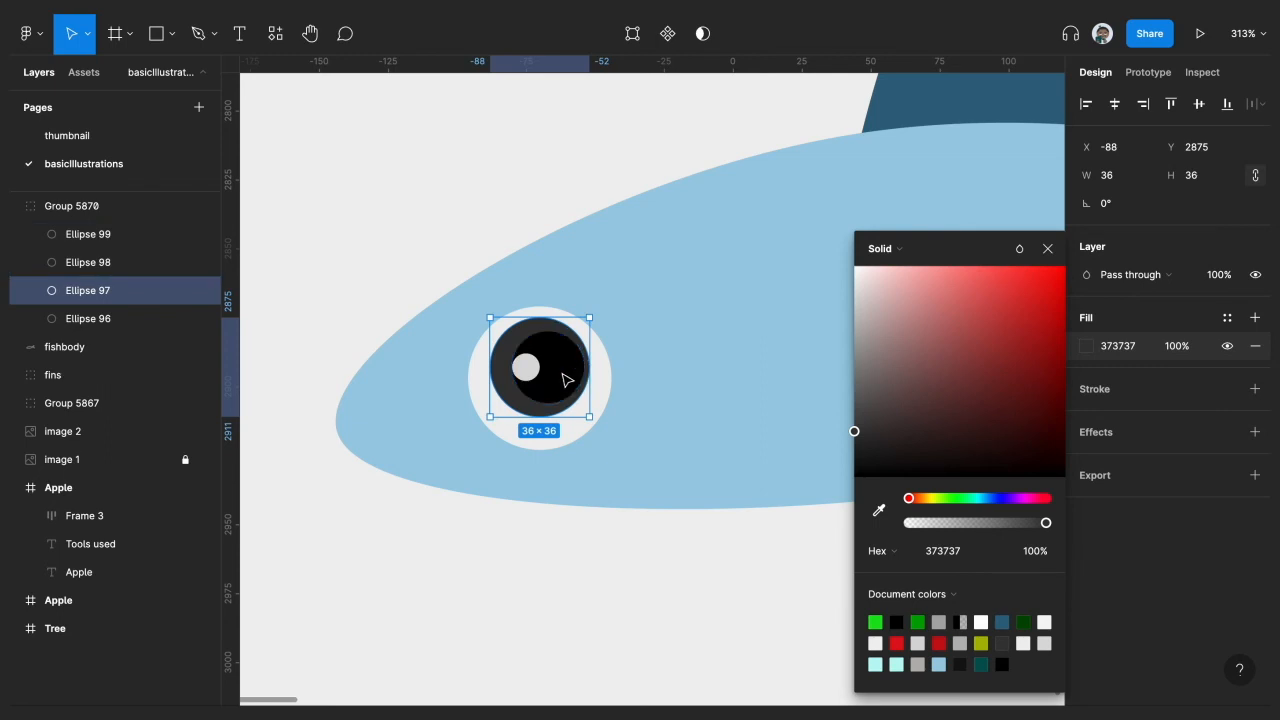
Step: Fill the eye's 26 × 26 circle with the slightly lighter black 0F0F0F
left_click(566, 371)
left_click(1087, 347)
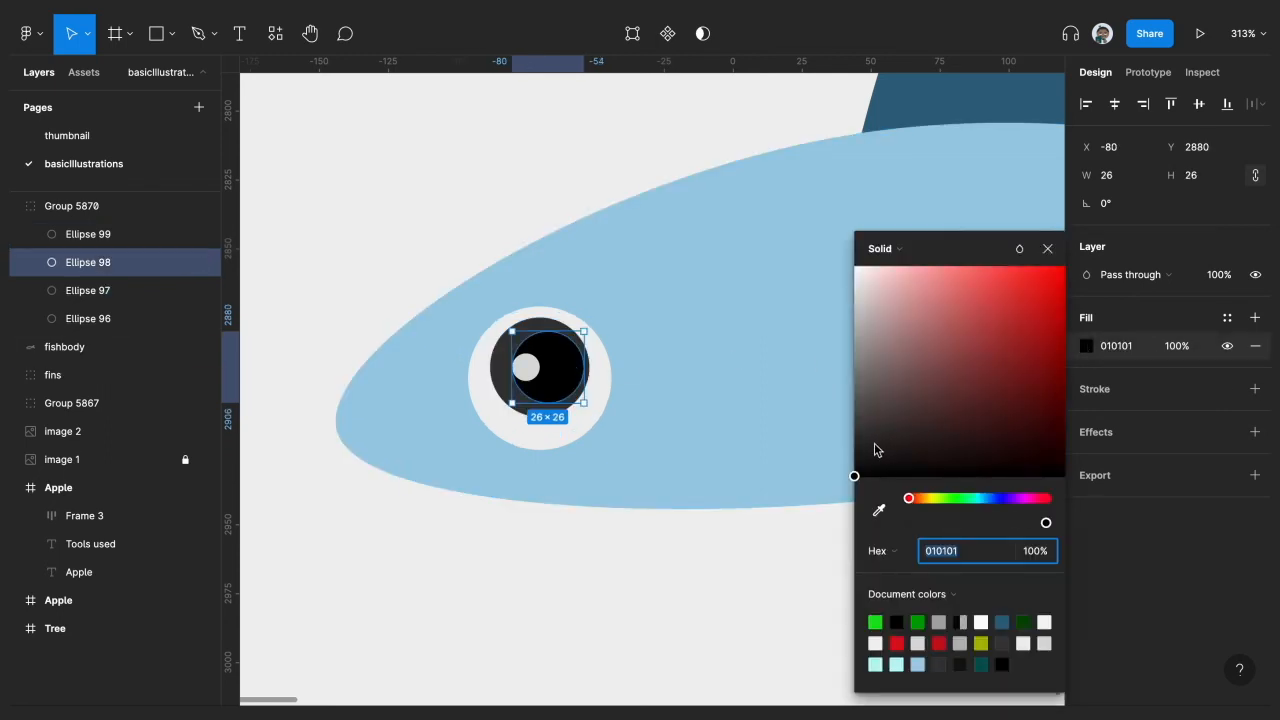
left_click_drag(874, 450, 850, 464)
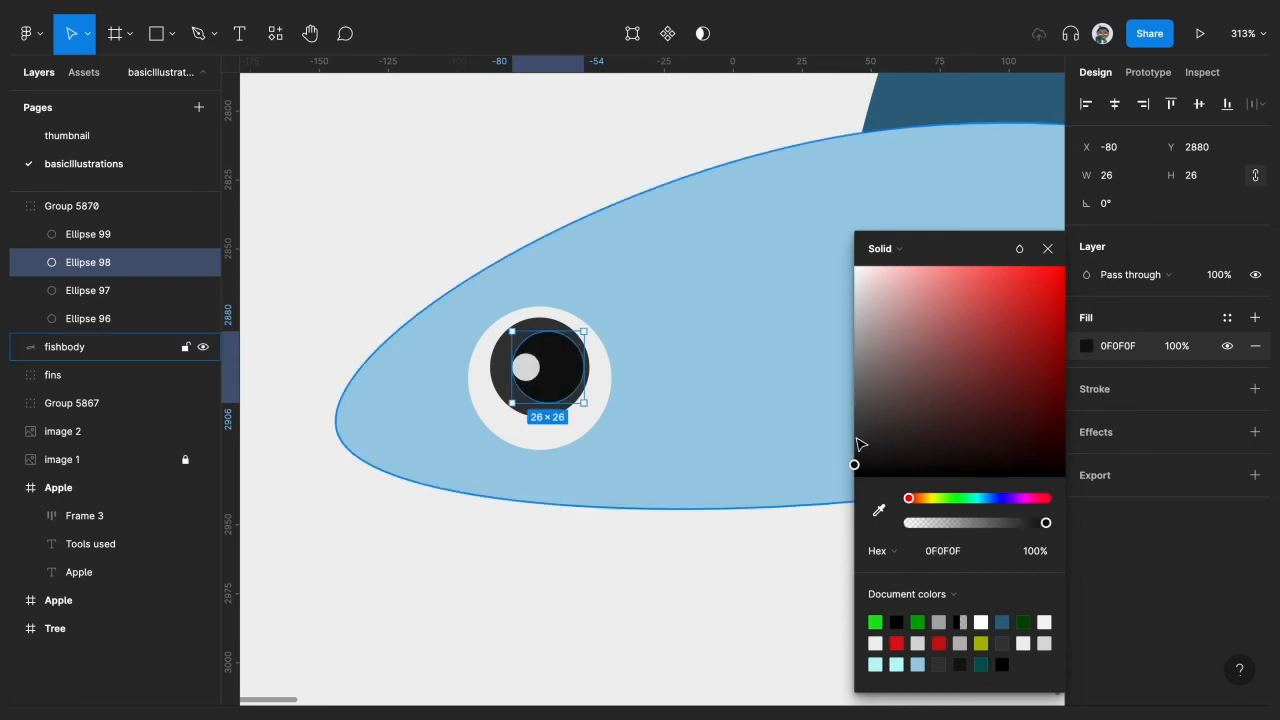
Step: Close the fill colour picker and compare the whole drawn fish with the faded reference fish above it
left_click(1047, 250)
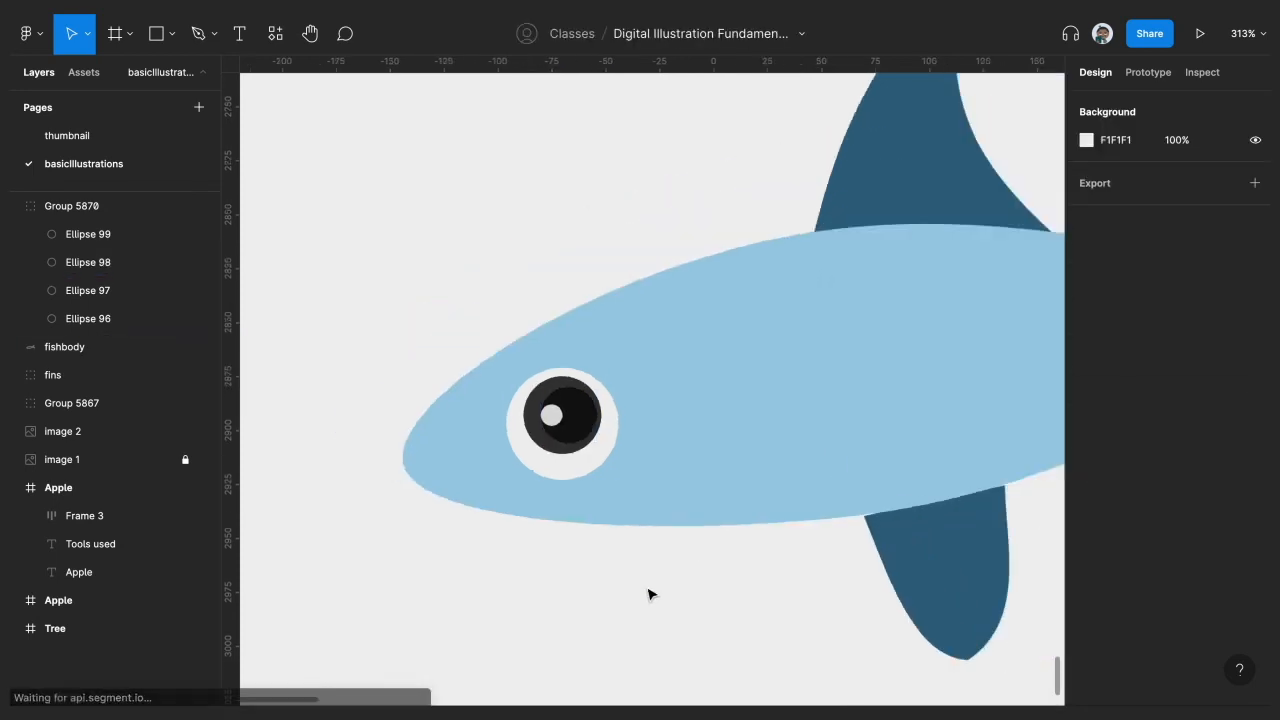
scroll(648, 595, "down", 5, "ctrl")
scroll(651, 591, "right", 1)
scroll(646, 591, "up", 2, "ctrl")
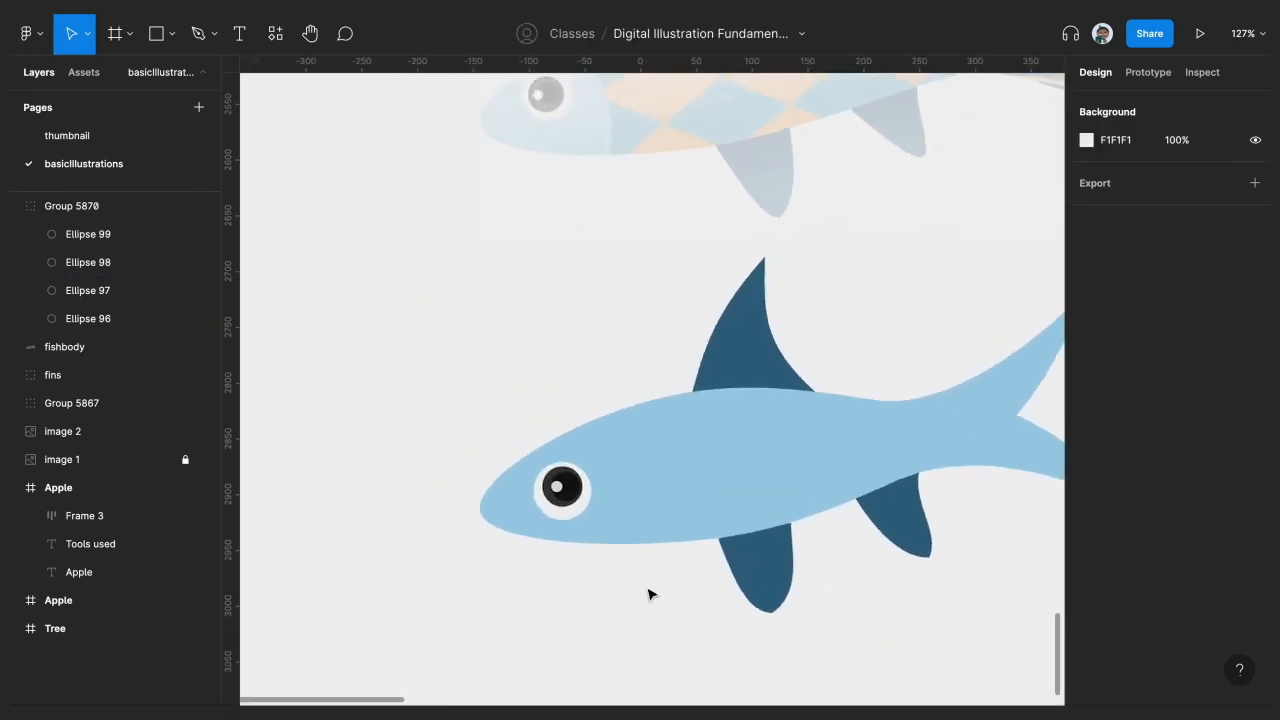
scroll(730, 530, "right", 2)
scroll(811, 469, "down", 3, "ctrl")
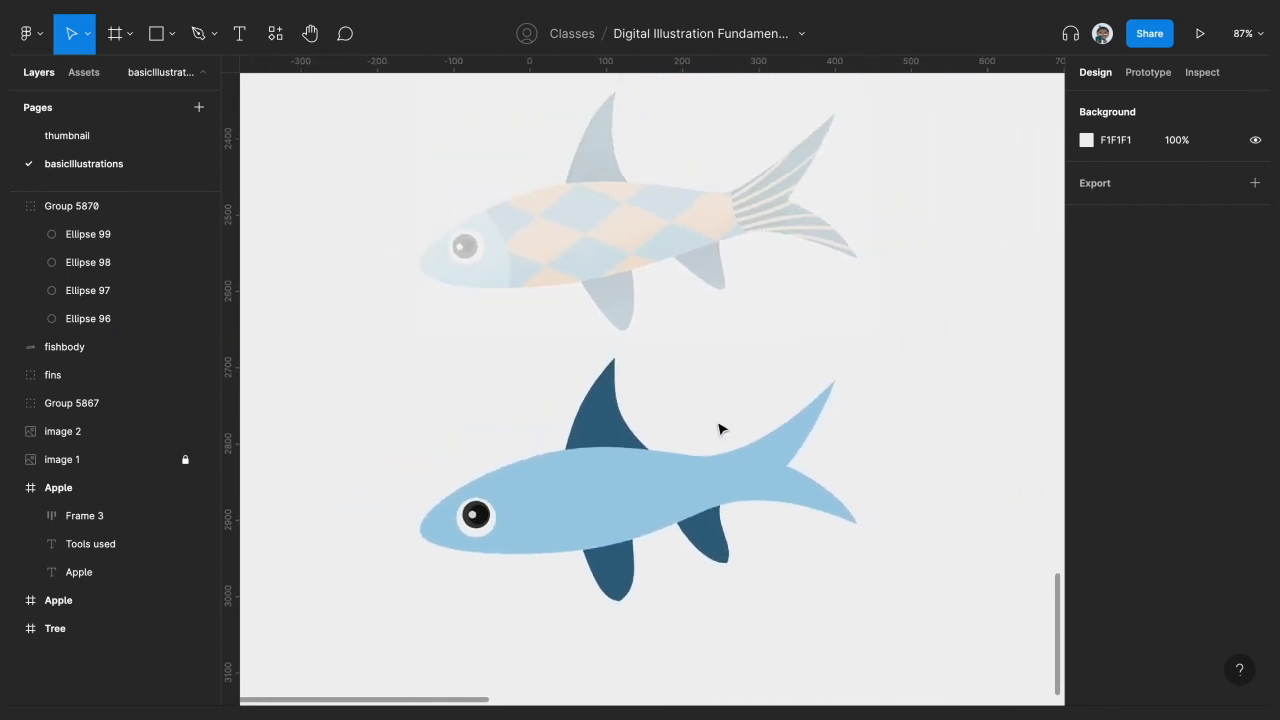
scroll(707, 475, "right", 2)
Step: Duplicate the light blue fishbody shape in place and deselect the copy
left_click(705, 492)
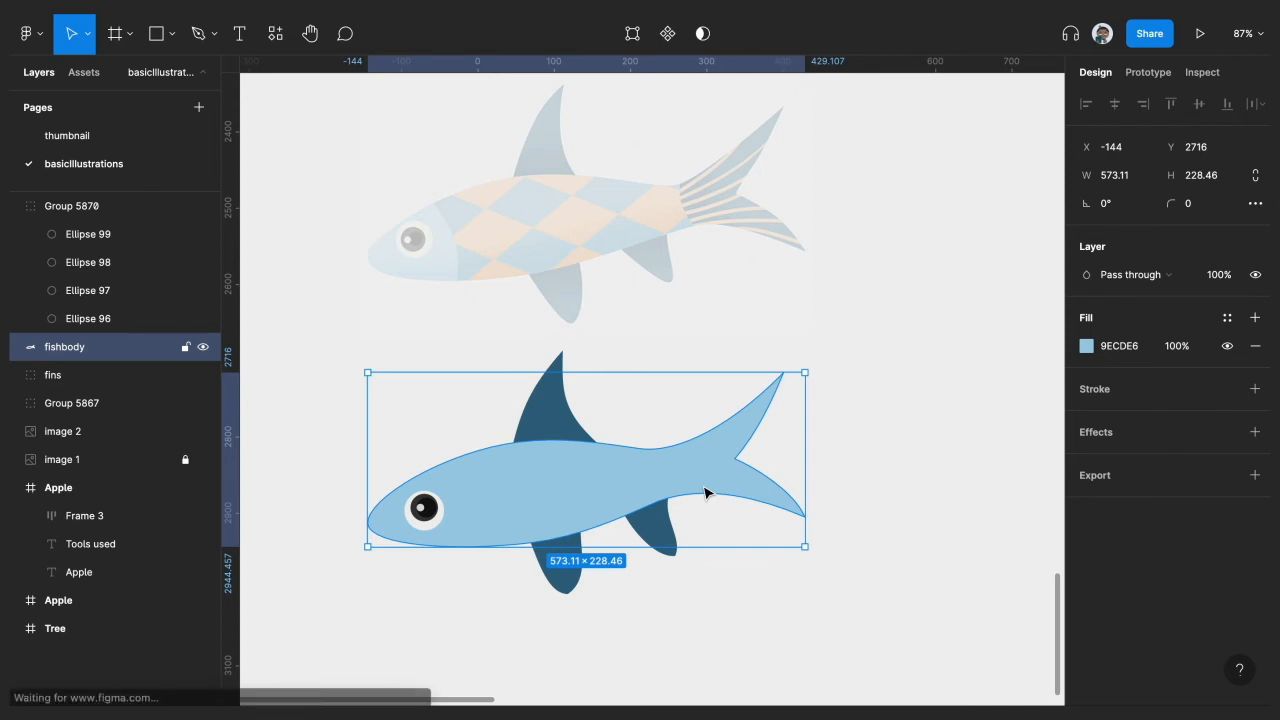
scroll(705, 492, "up", 3, "ctrl")
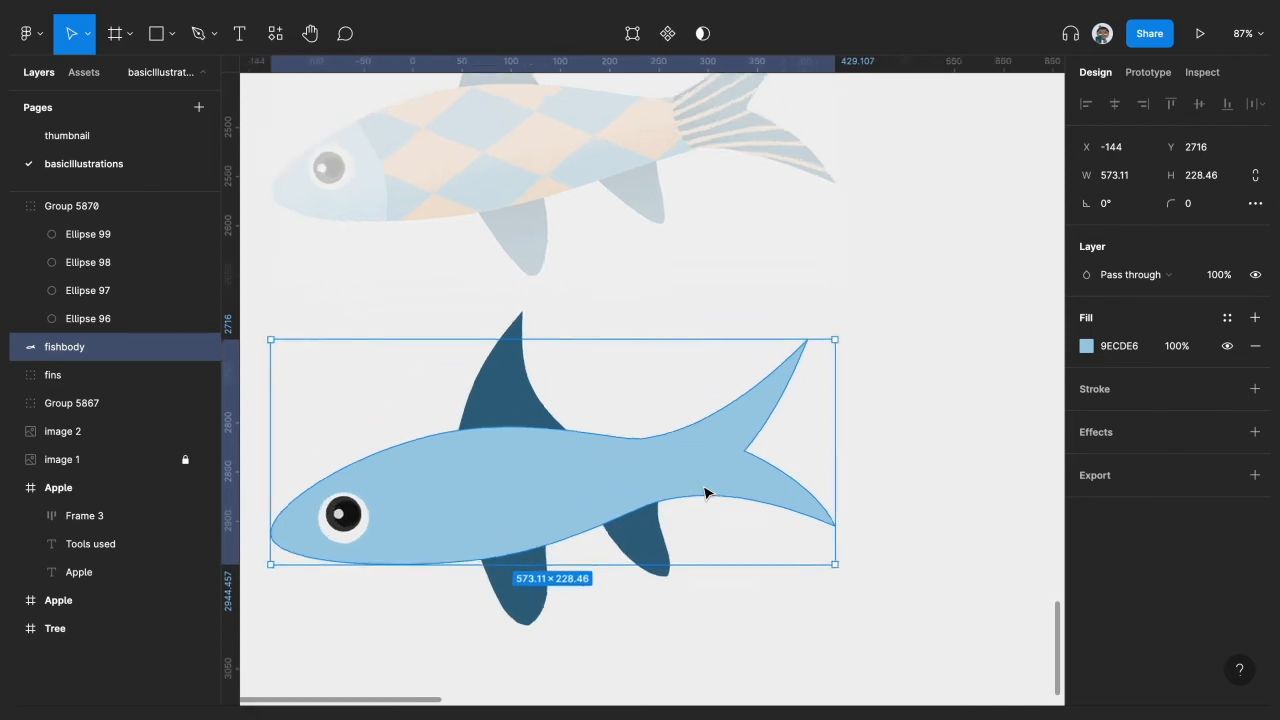
scroll(705, 492, "down", 2, "ctrl")
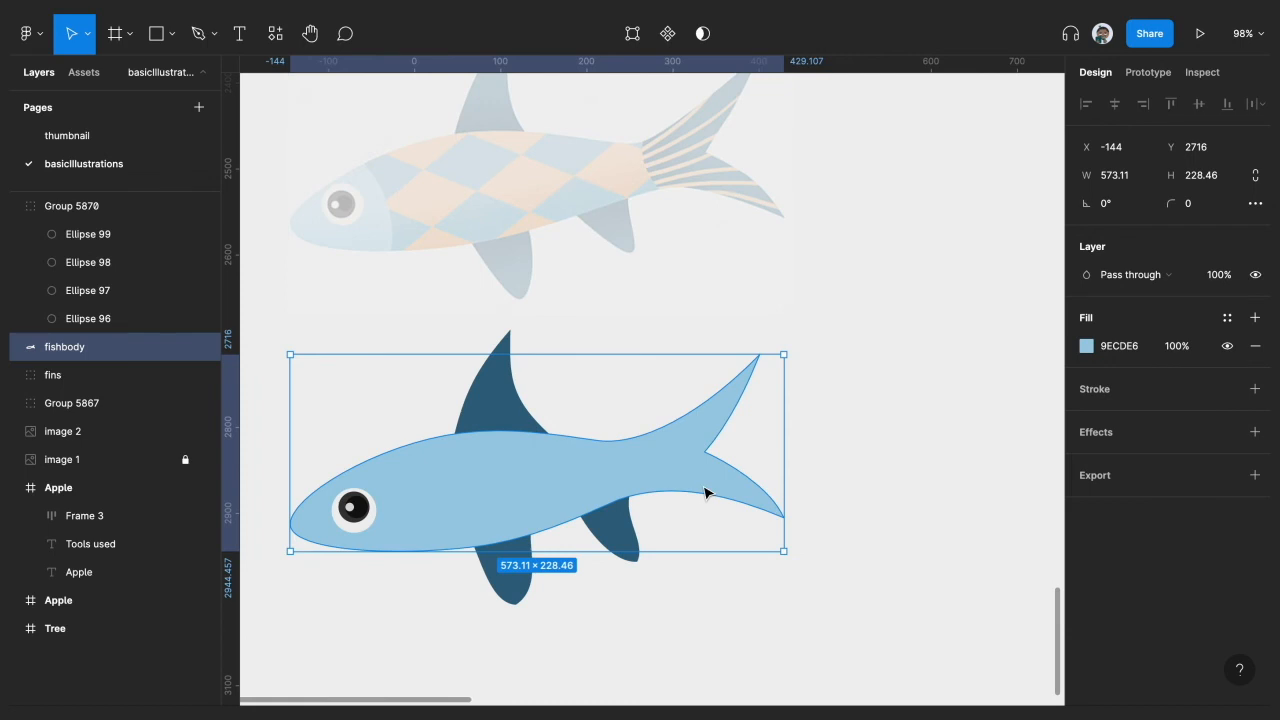
left_click(709, 503)
left_click(671, 463)
scroll(671, 463, "up", 2, "ctrl")
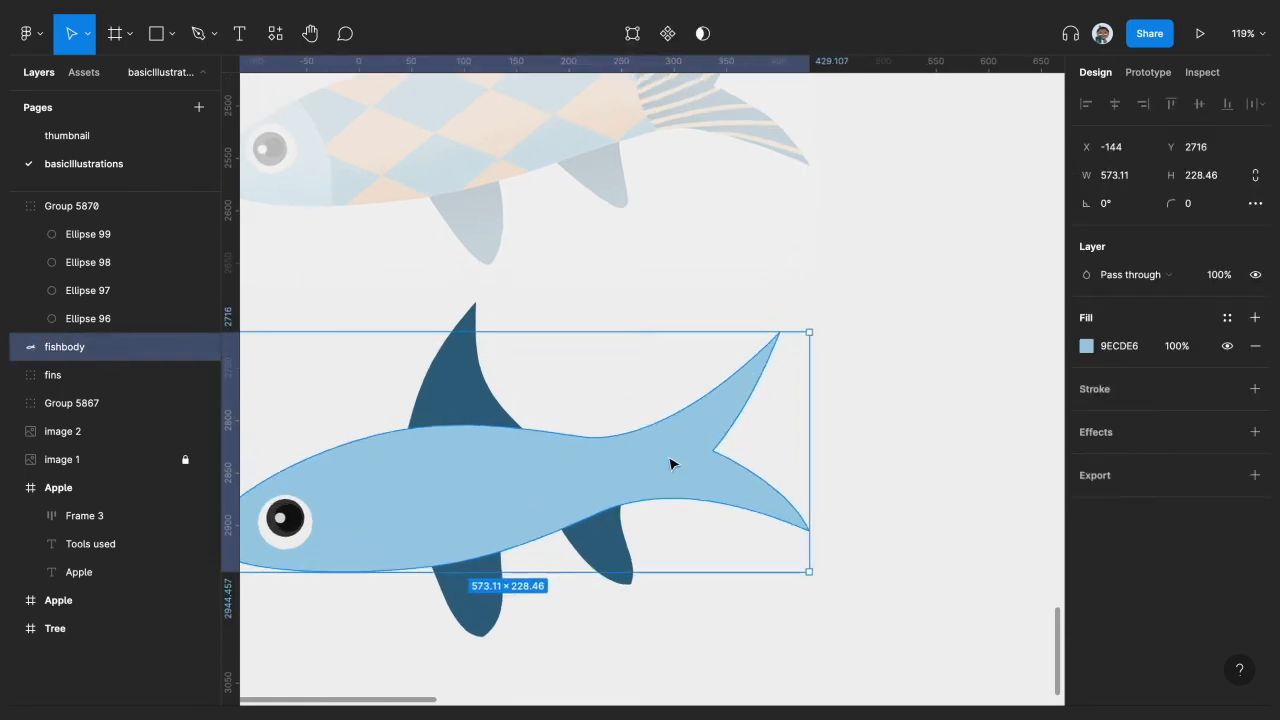
scroll(670, 463, "left", 4)
scroll(670, 463, "down", 1)
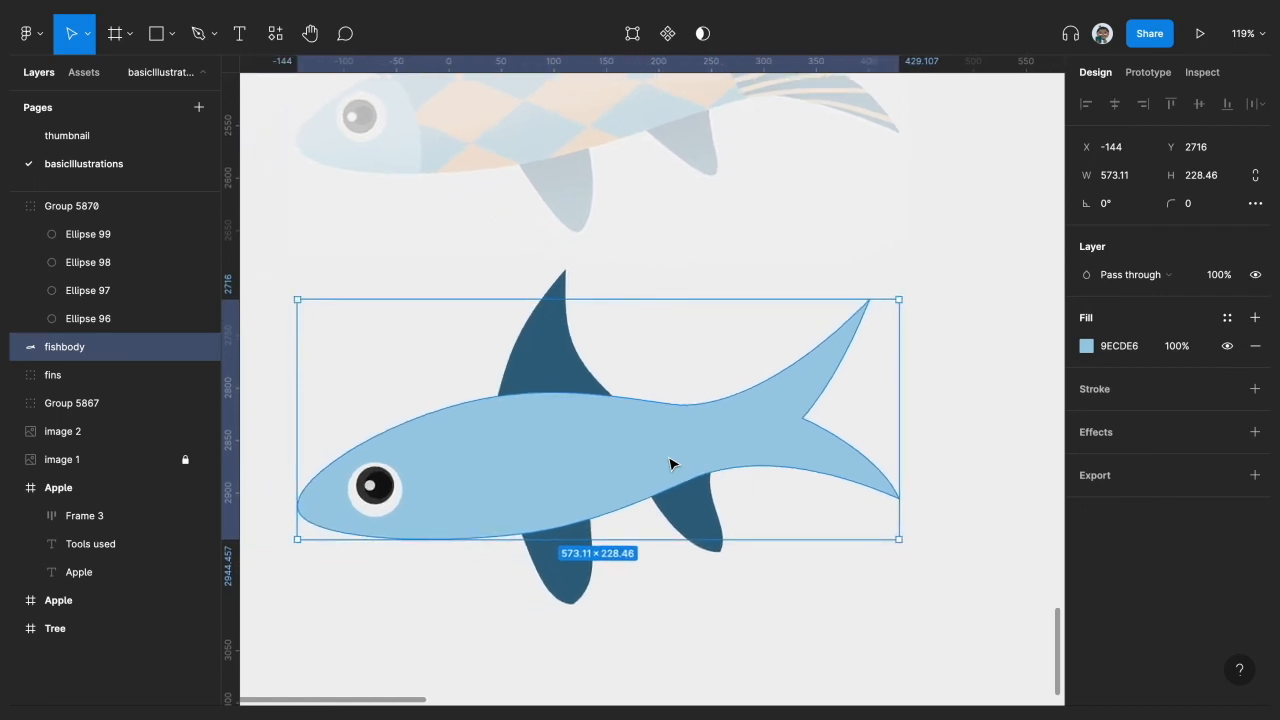
key("ctrl+d")
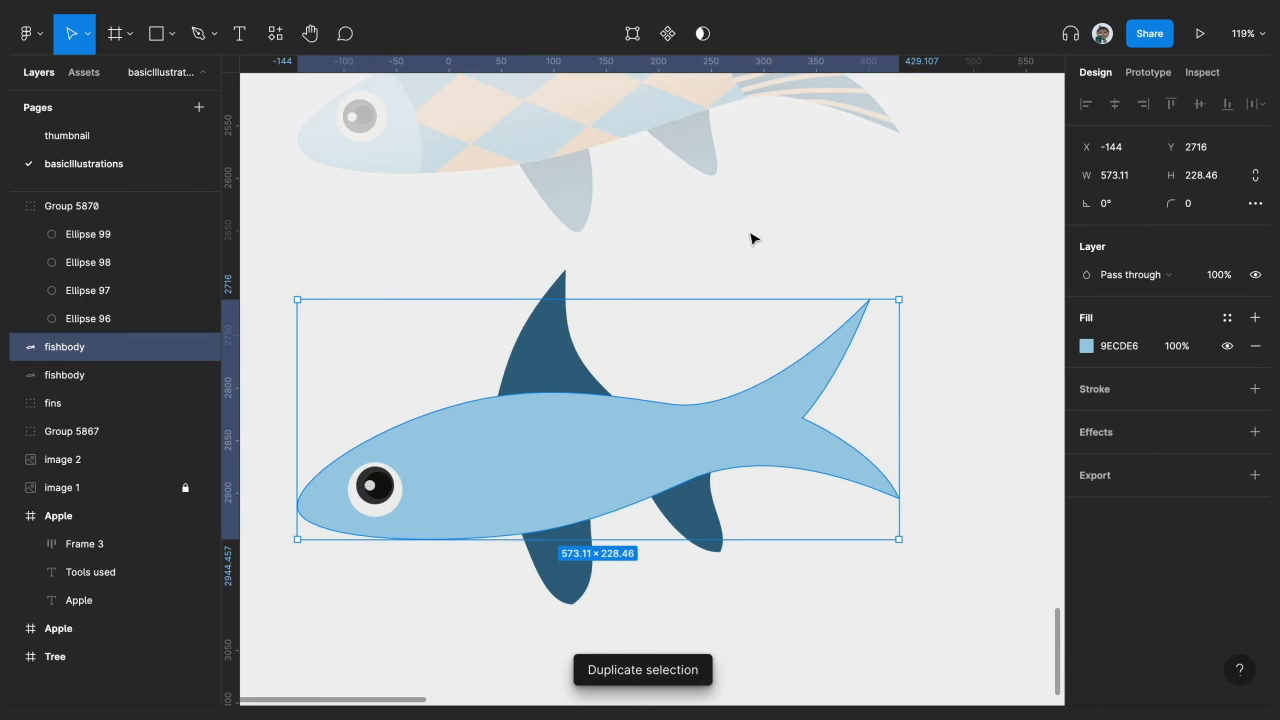
left_click(753, 238)
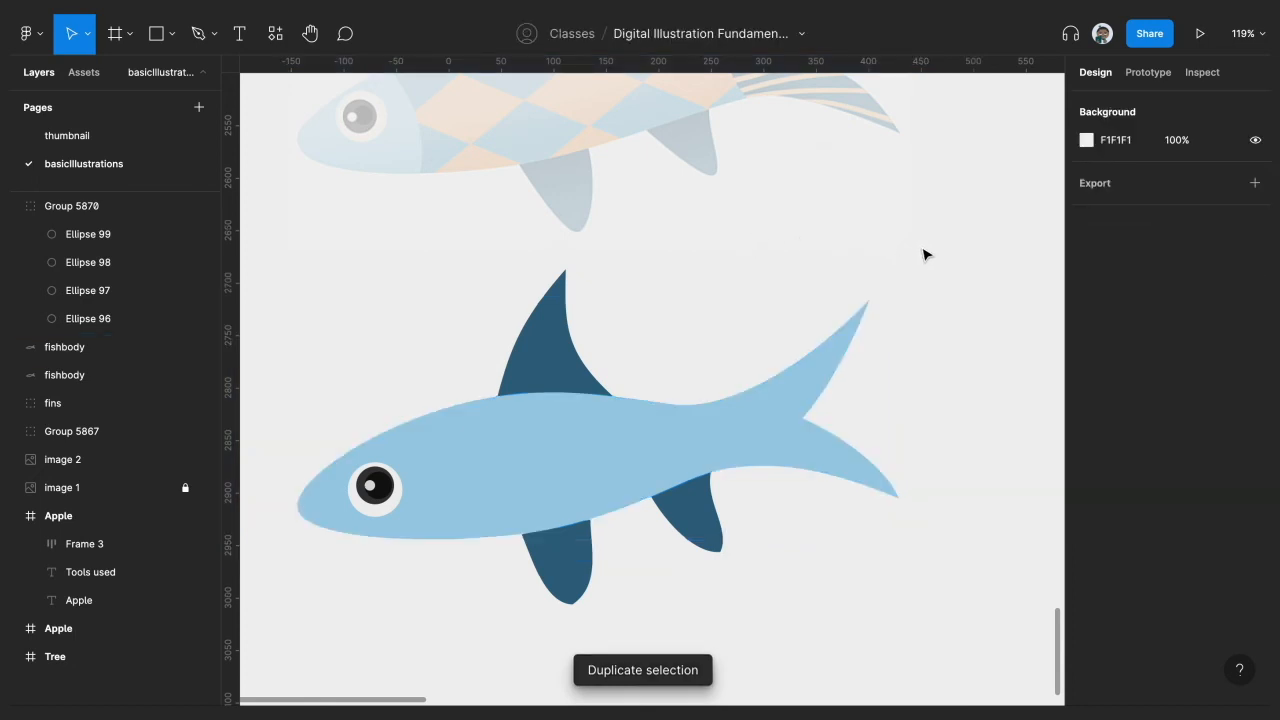
key("r")
mouse_move(957, 269)
left_mouse_down()
mouse_move(849, 531)
mouse_move(743, 539)
left_mouse_up()
scroll(742, 537, "up", 1)
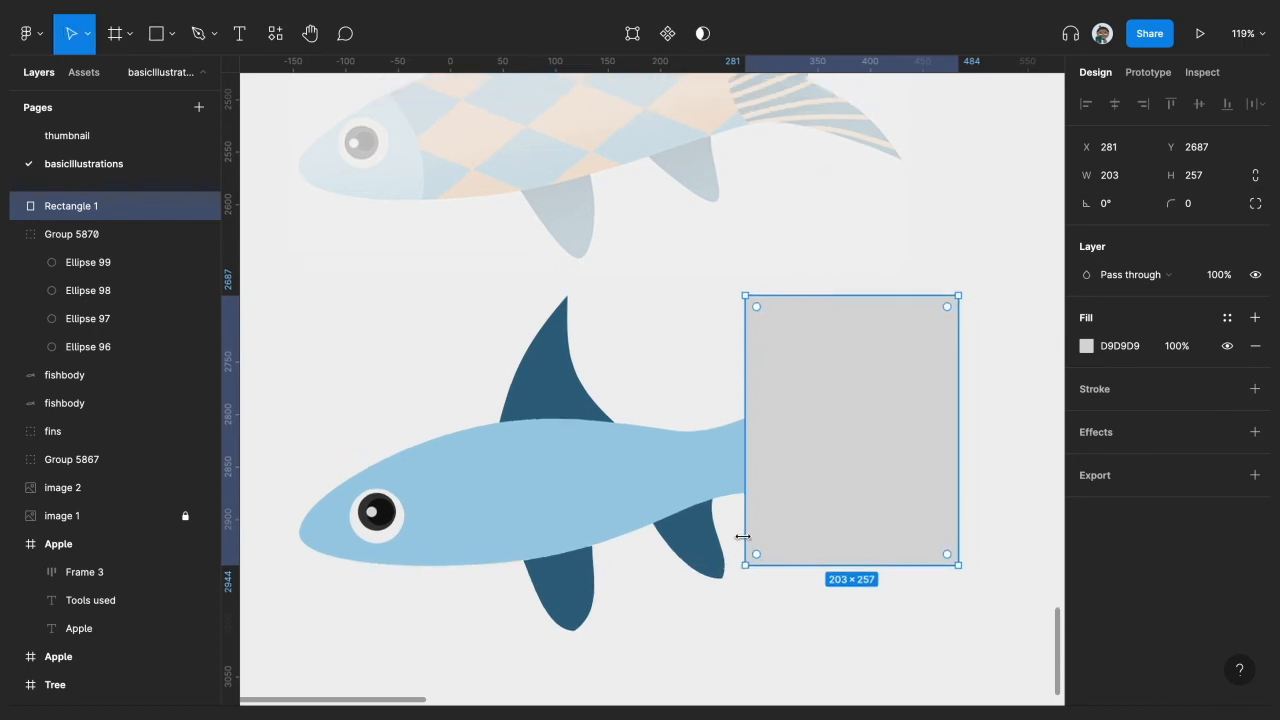
key("Delete")
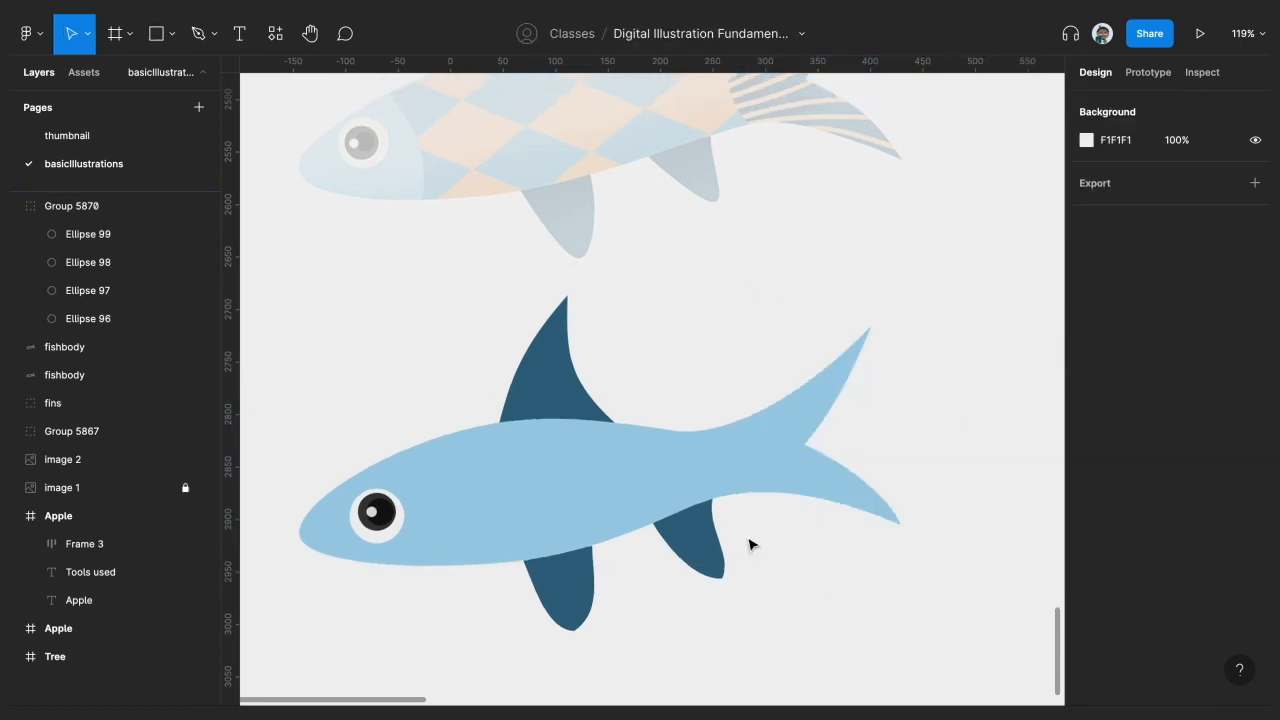
Step: Draw an ellipse of about 287 × 257 covering the whole tail, its edge crossing the body where the tail begins
key("o")
left_click_drag(810, 442, 1026, 634)
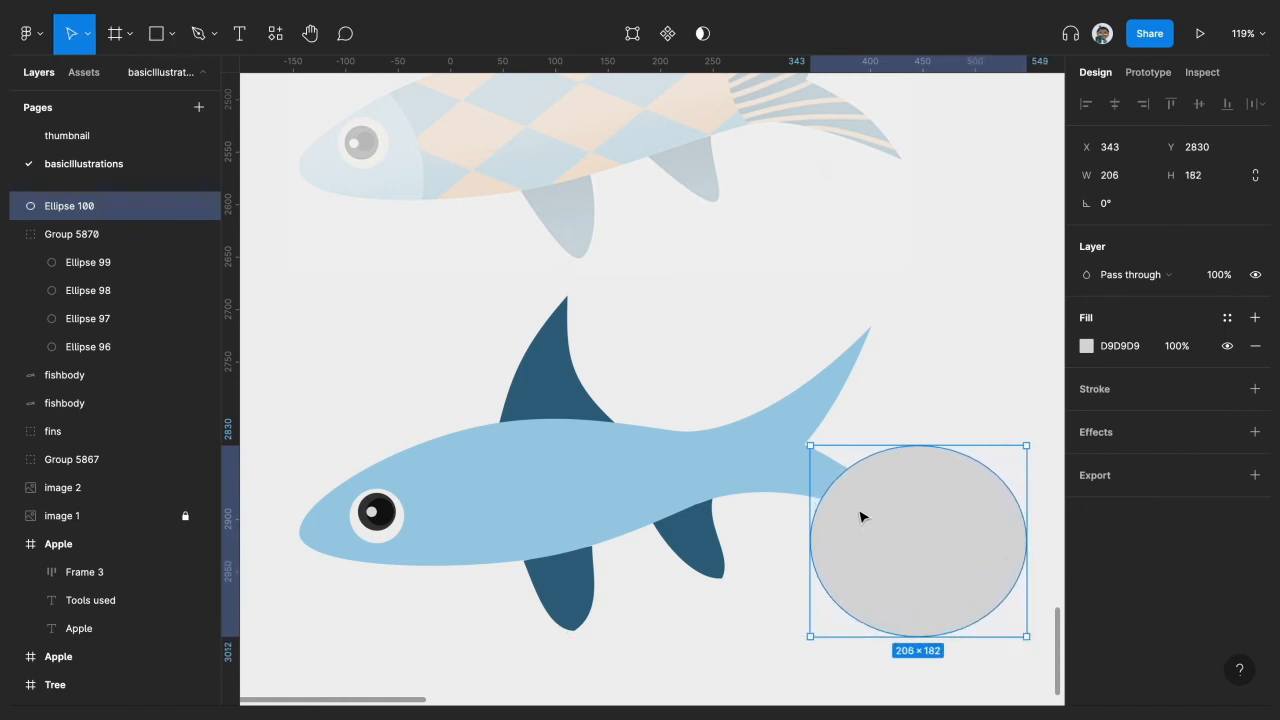
left_click_drag(860, 514, 801, 409)
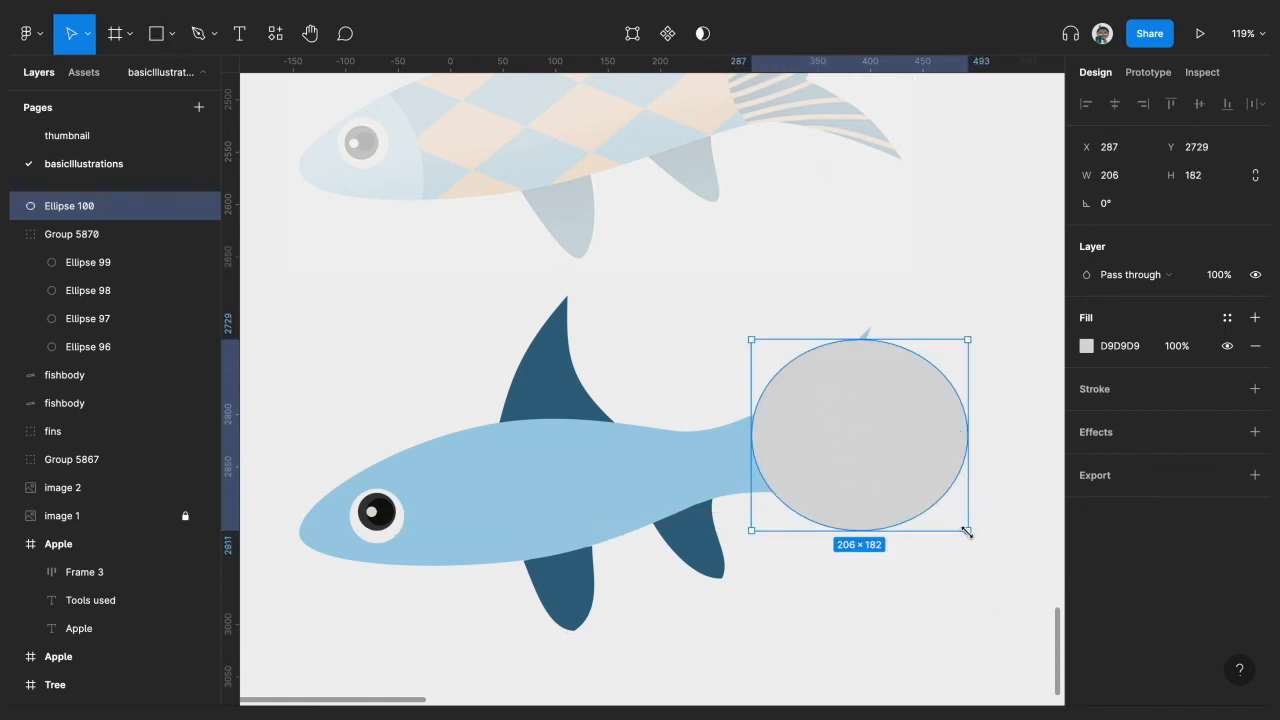
left_click_drag(966, 532, 1026, 571)
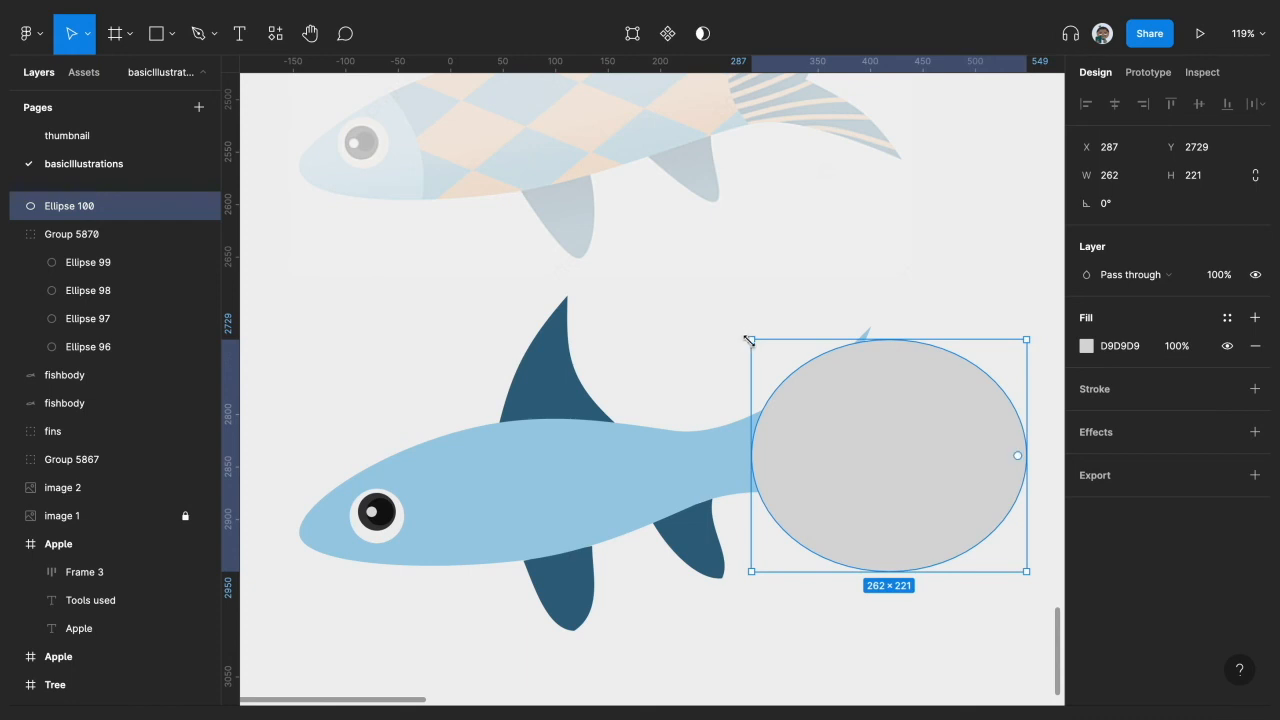
left_click_drag(748, 341, 724, 298)
left_click_drag(817, 443, 843, 437)
scroll(760, 233, "up", 3)
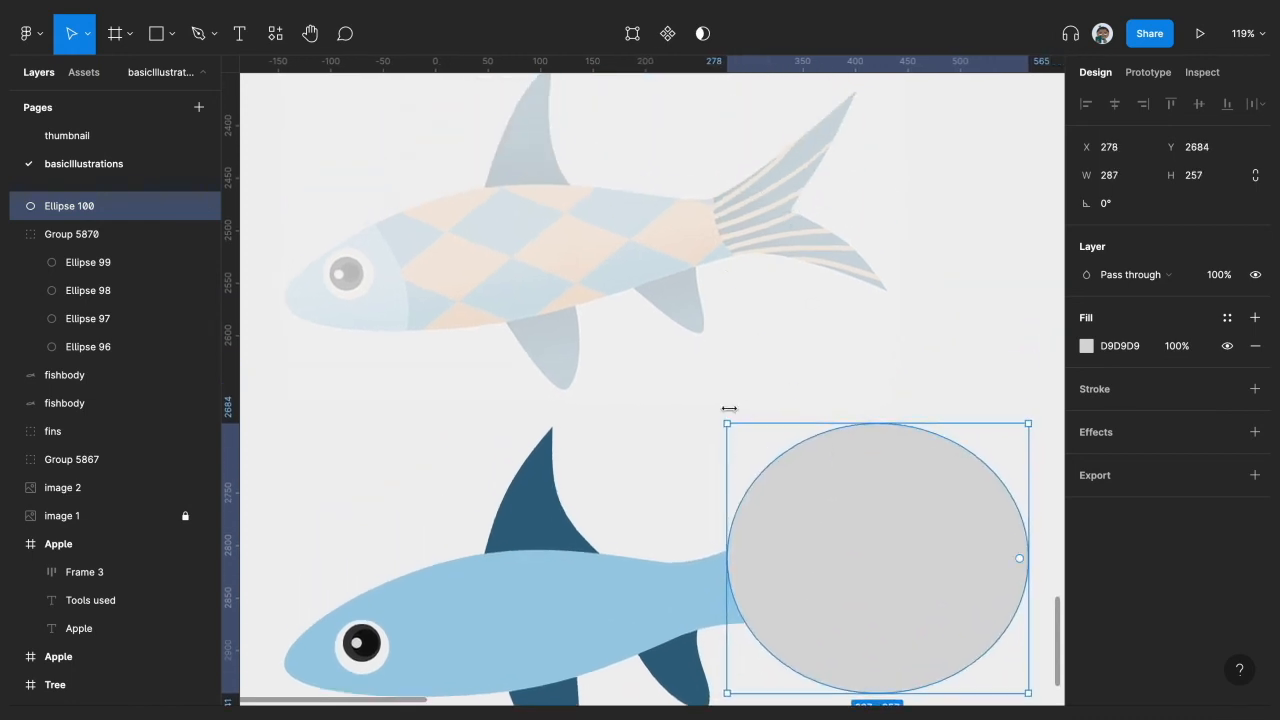
scroll(640, 507, "down", 2)
scroll(662, 496, "down", 5)
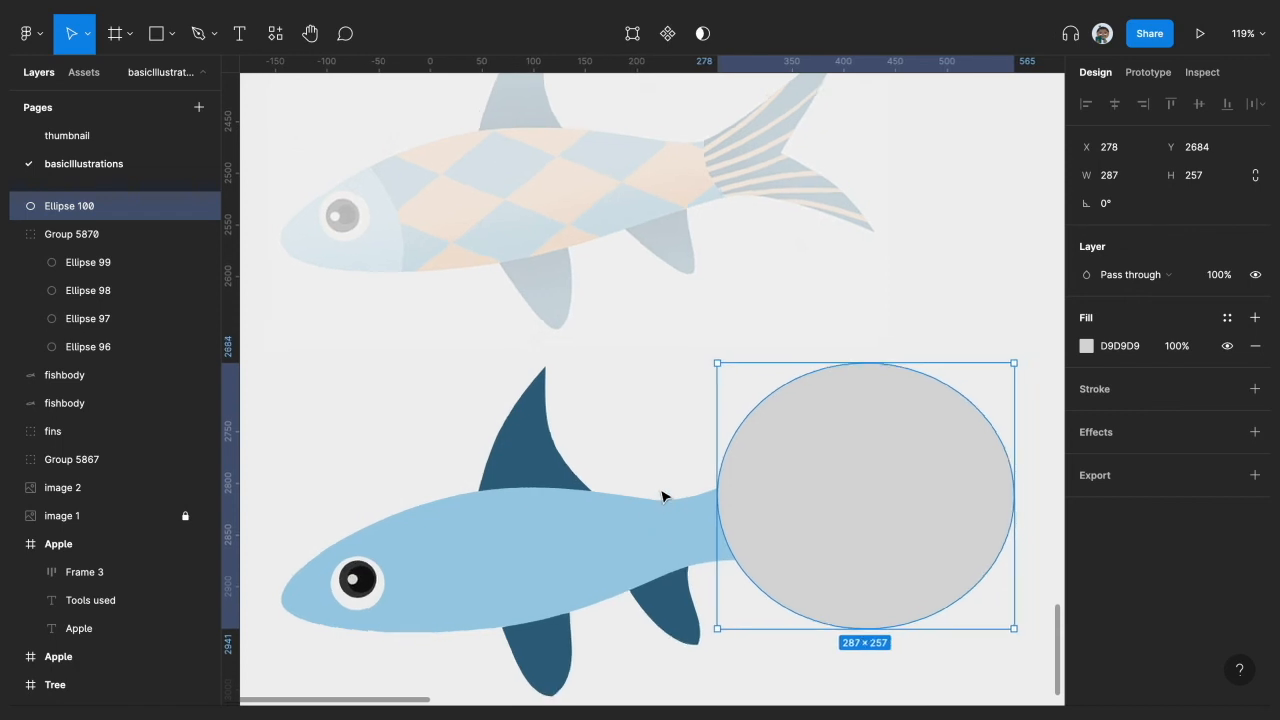
Step: Intersect the upper fishbody copy with the grey ellipse to cut out a separate tail shape
left_click(619, 539, "shift")
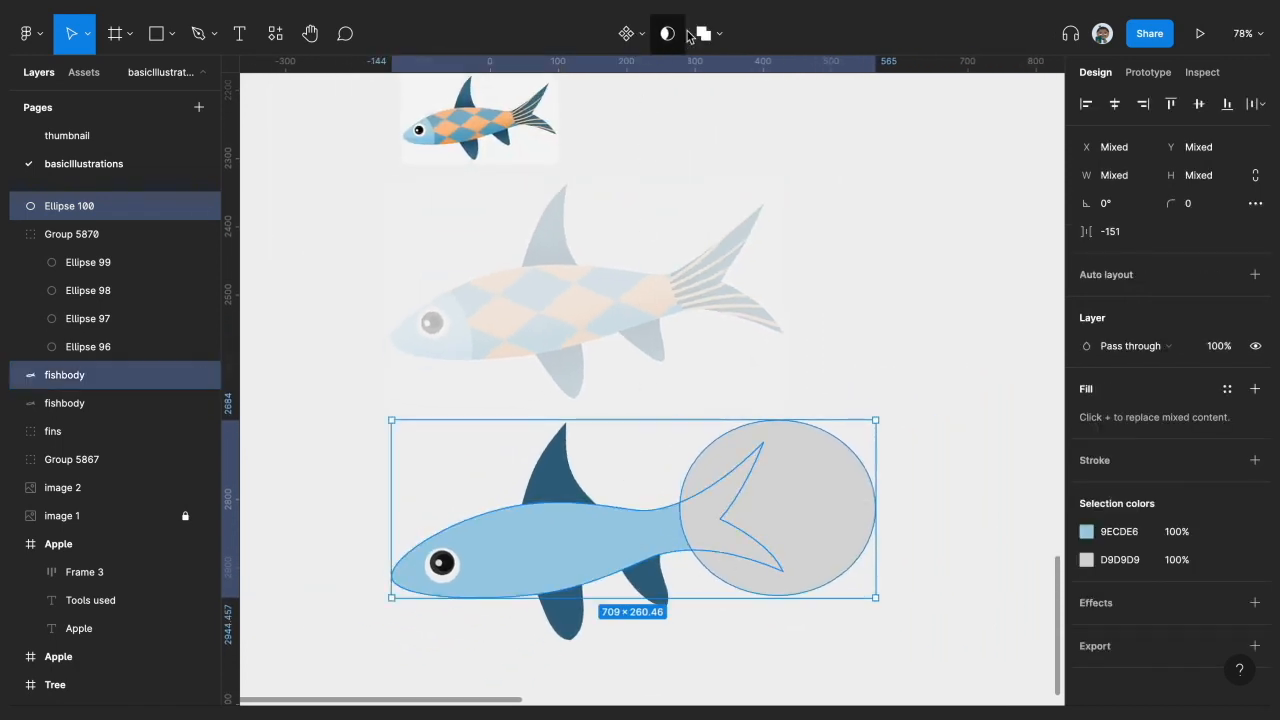
left_click(908, 583)
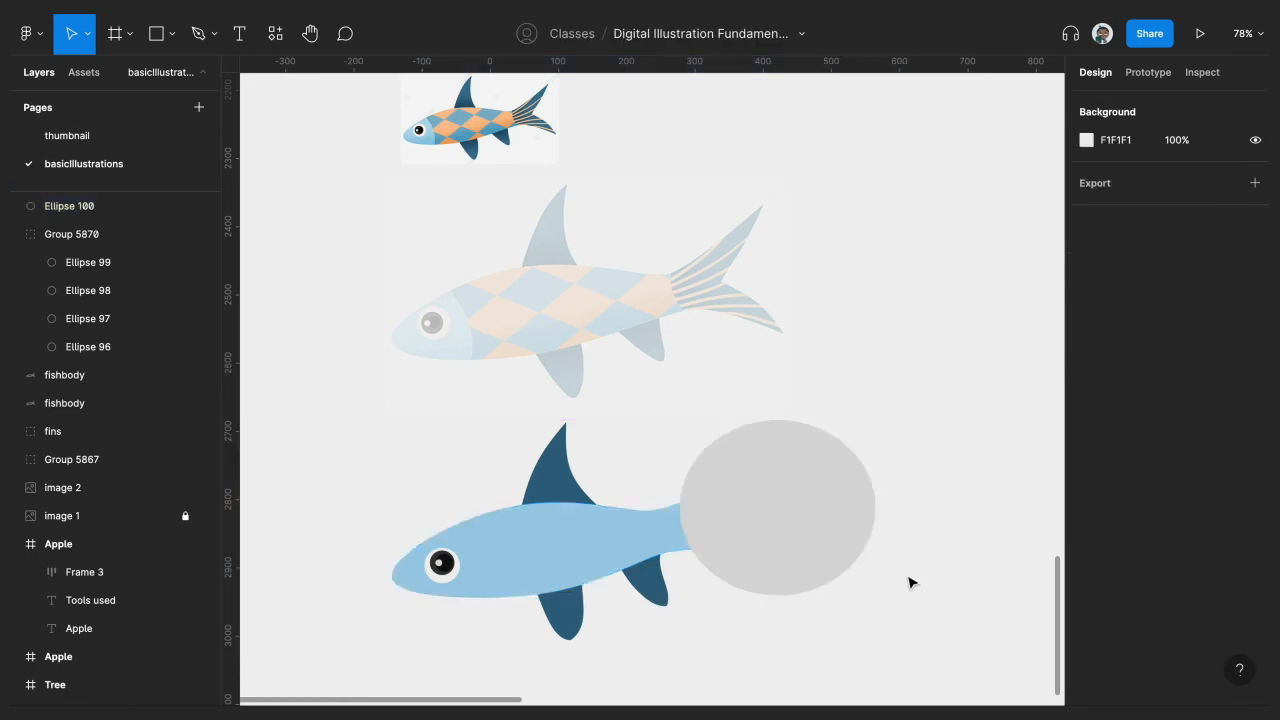
left_click(600, 537)
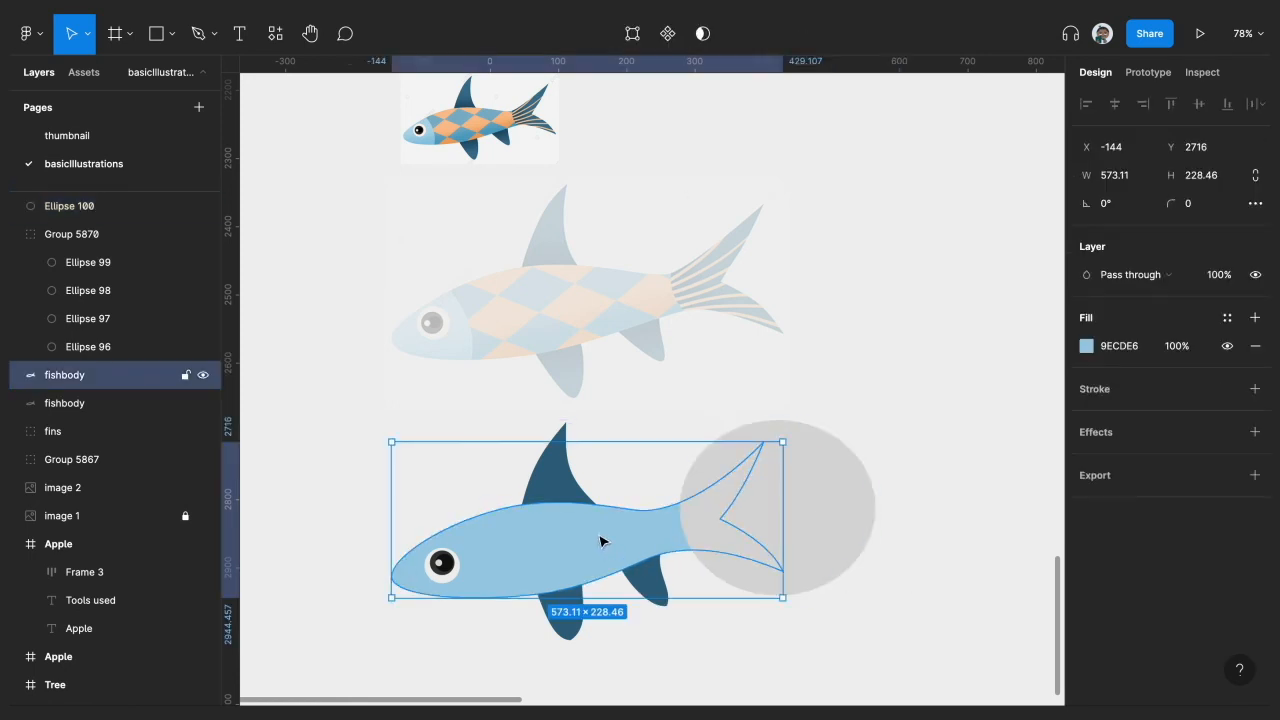
left_click(826, 521, "shift")
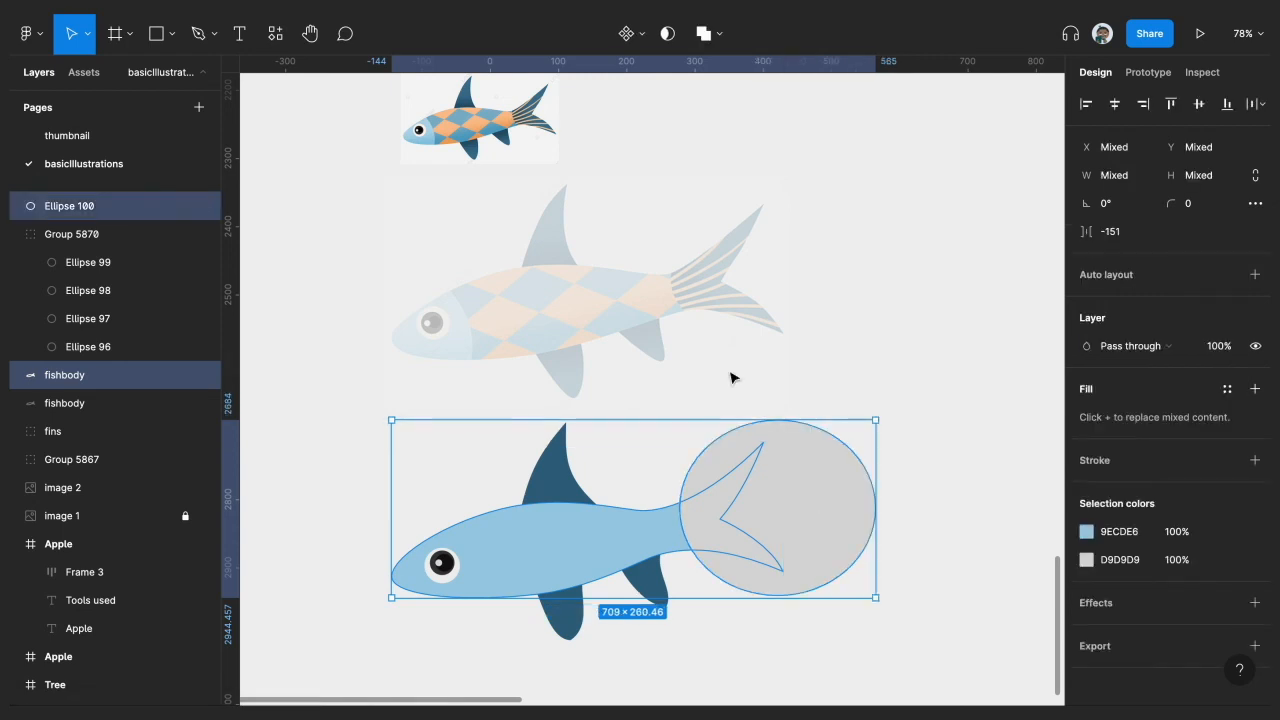
left_click(719, 36)
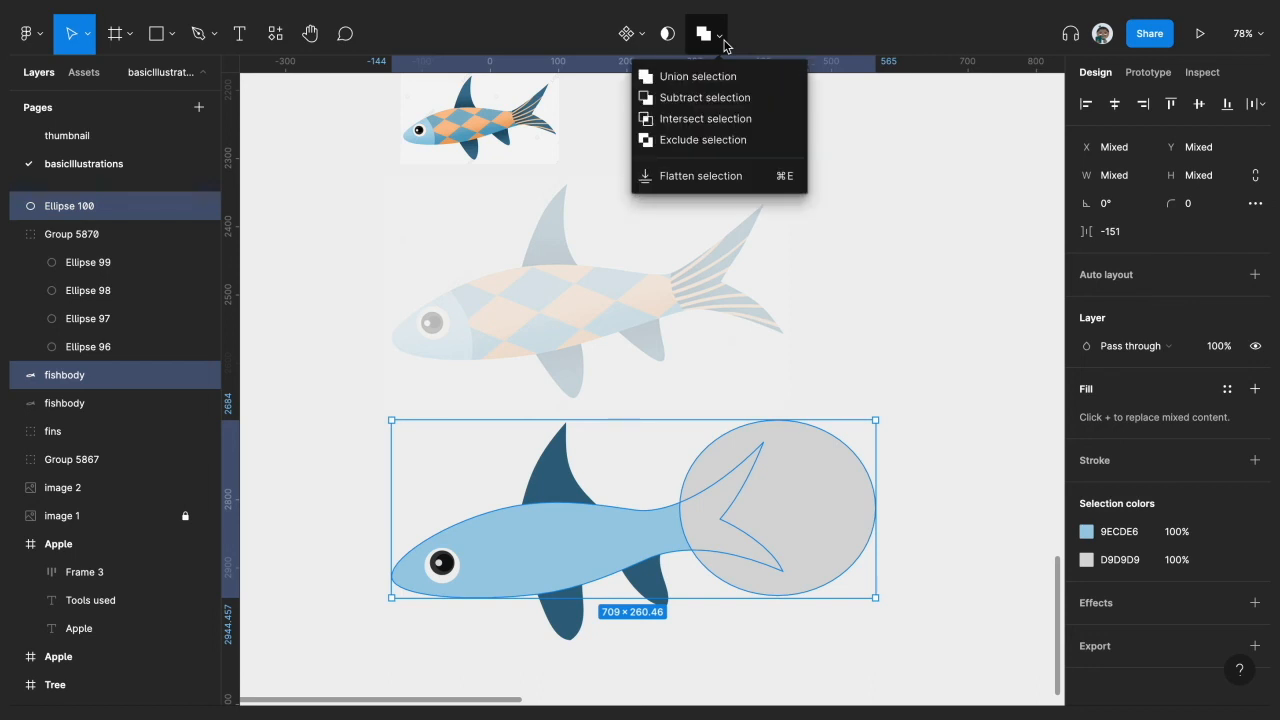
left_click(718, 128)
left_click(868, 570)
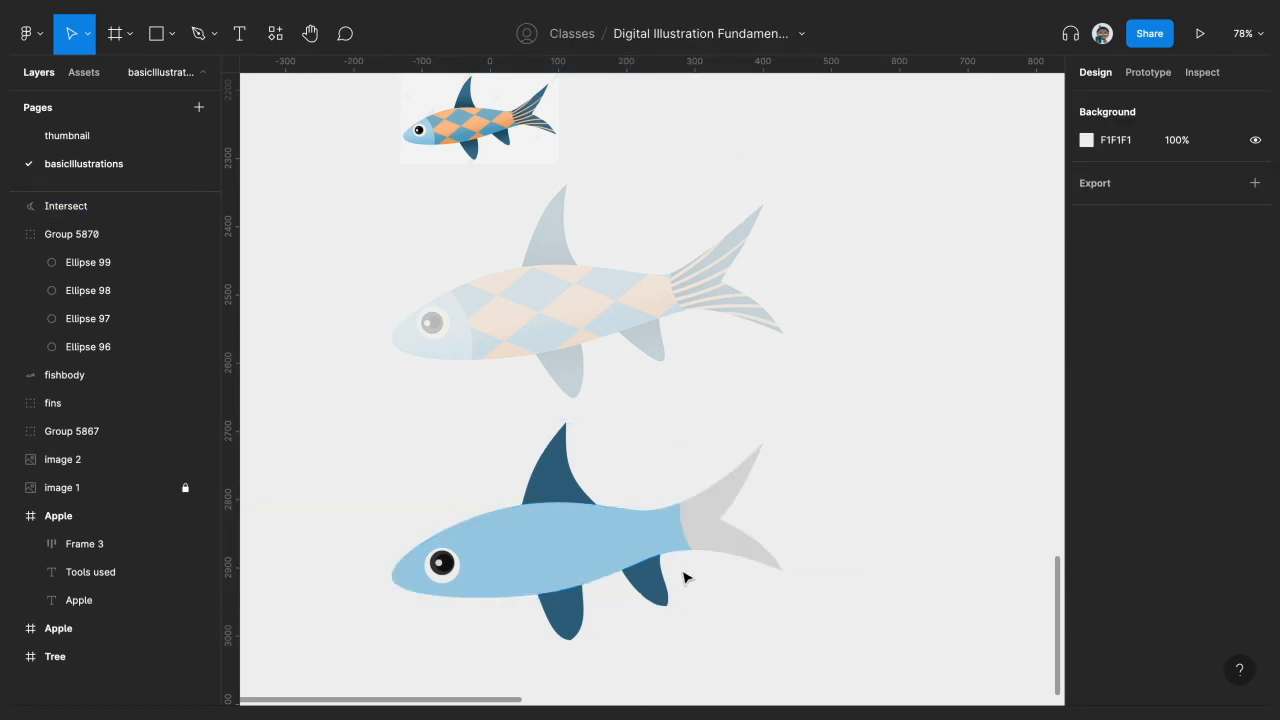
Step: Rename the intersected shape's layer as tail
scroll(683, 577, "up", 5)
scroll(780, 509, "down", 2)
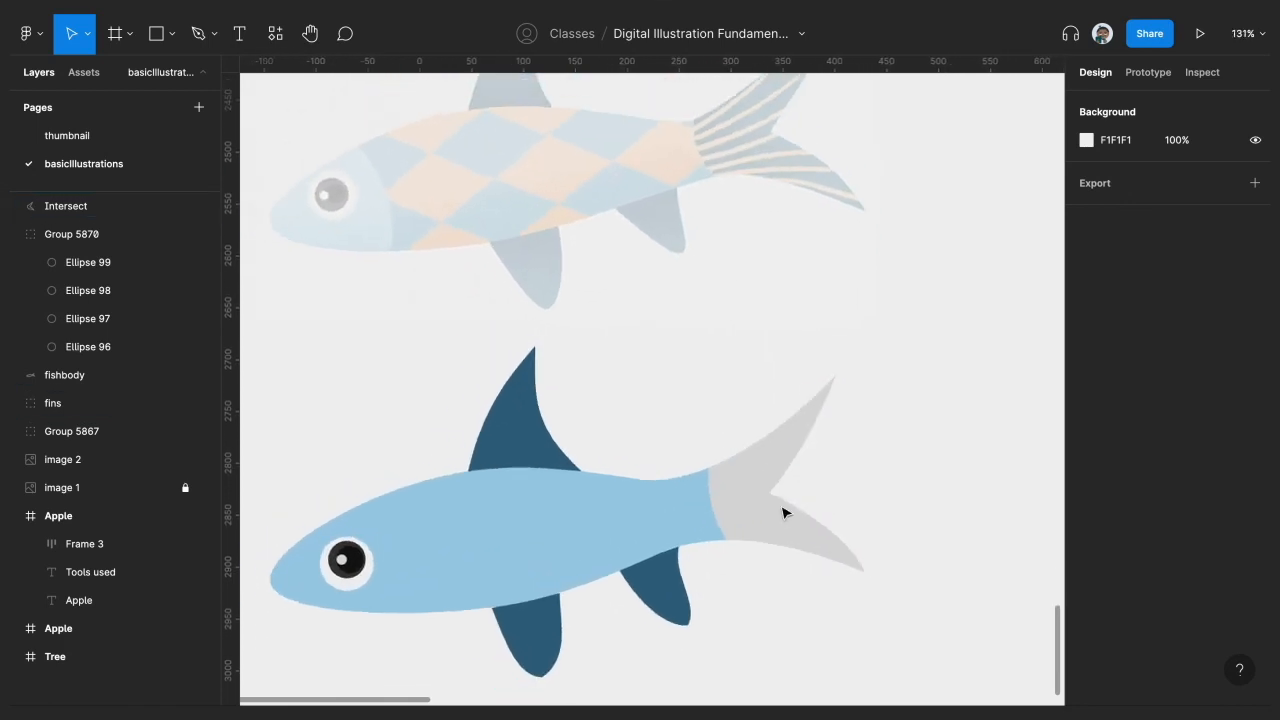
scroll(814, 491, "left", 2)
left_click(813, 490)
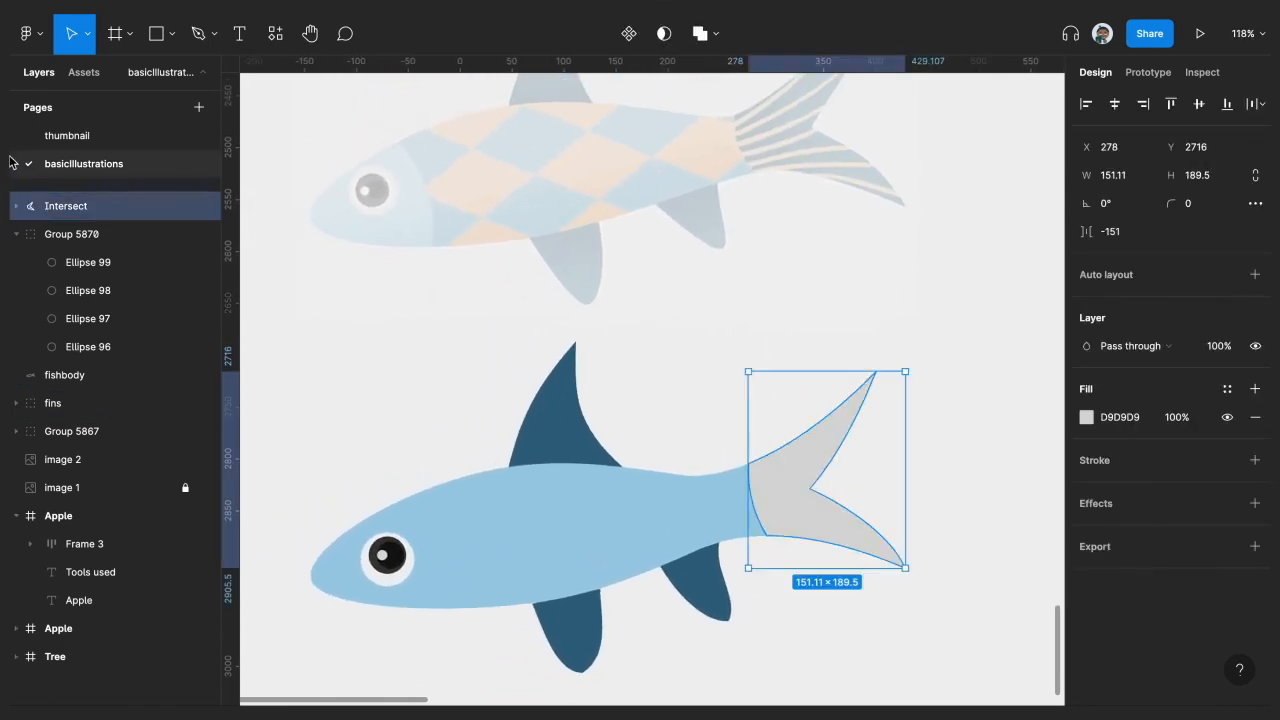
double_click(66, 212)
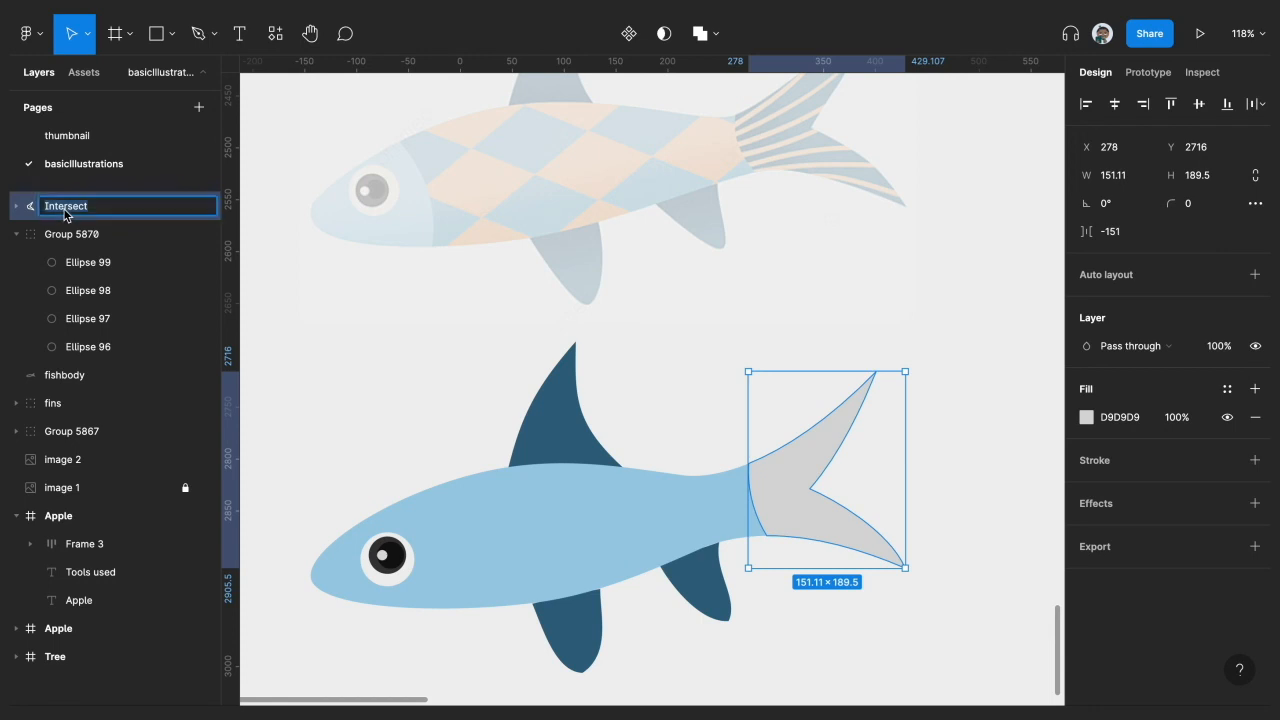
type("tail")
key("Return")
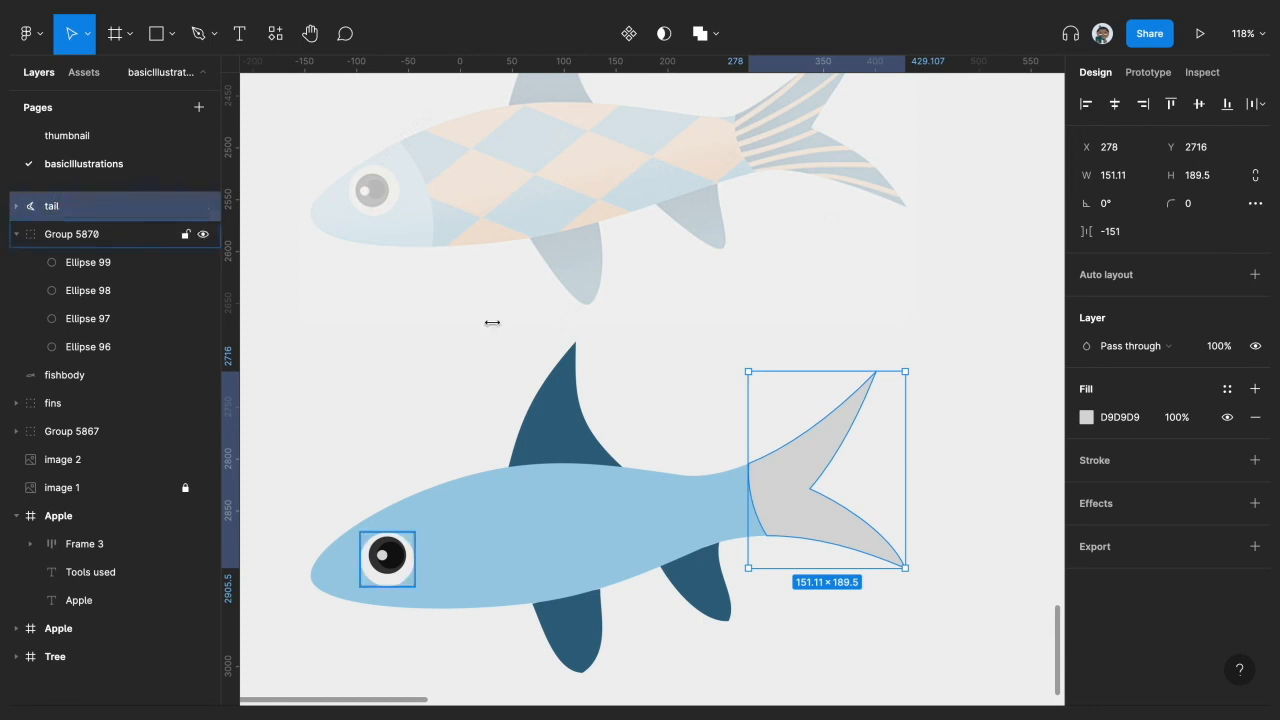
Step: Fill the tail with the navy blue 354E75, adjusted from the fins' sampled colour, and deselect it
left_click(1088, 421)
scroll(749, 469, "right", 3)
left_click_drag(869, 351, 843, 387)
left_click(879, 510)
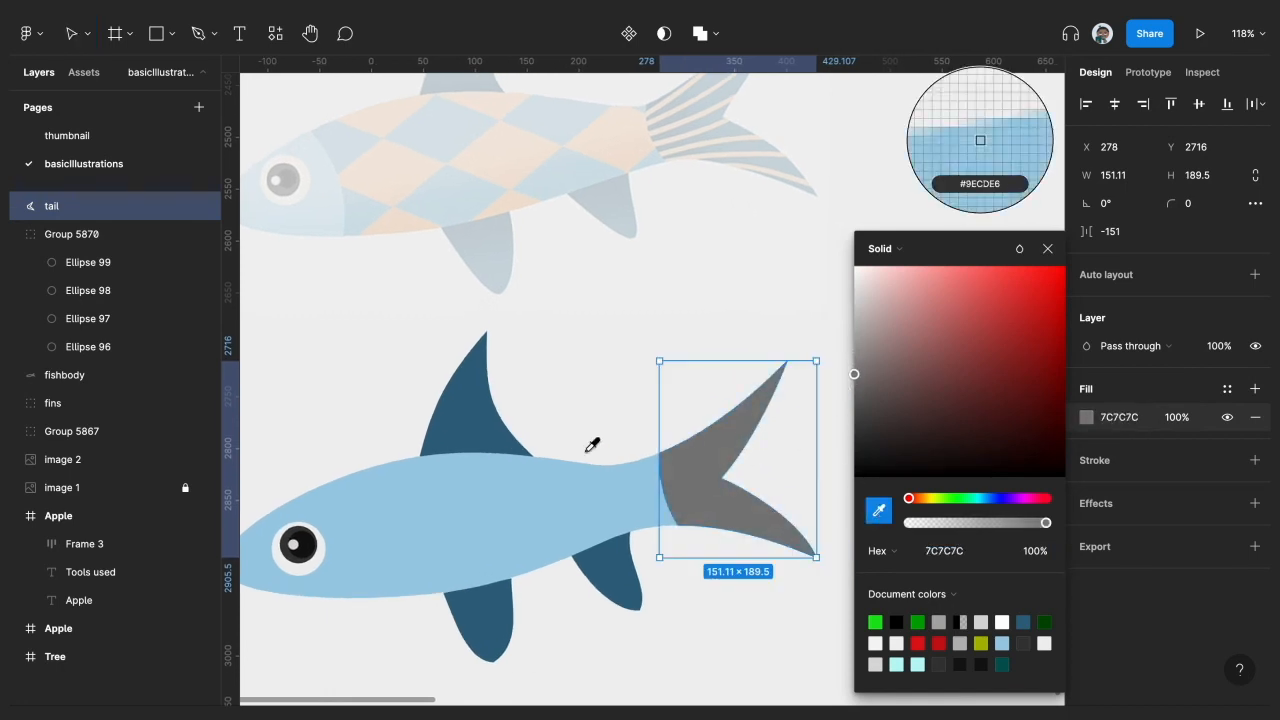
left_click(491, 423)
left_click_drag(986, 376, 972, 390)
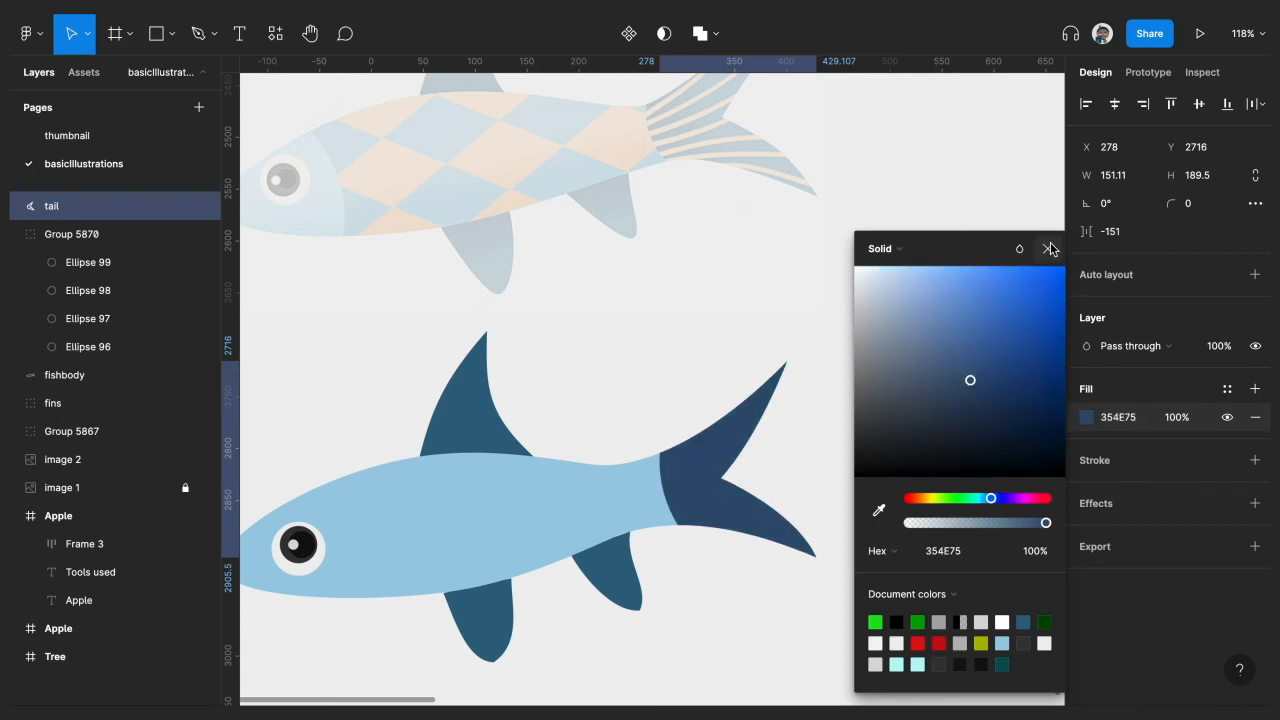
left_click(1048, 249)
left_click(935, 312)
Step: Duplicate the remaining fishbody layer in place once more, leaving nothing selected
scroll(735, 462, "left", 2)
scroll(735, 462, "down", 1)
scroll(735, 462, "down", 3)
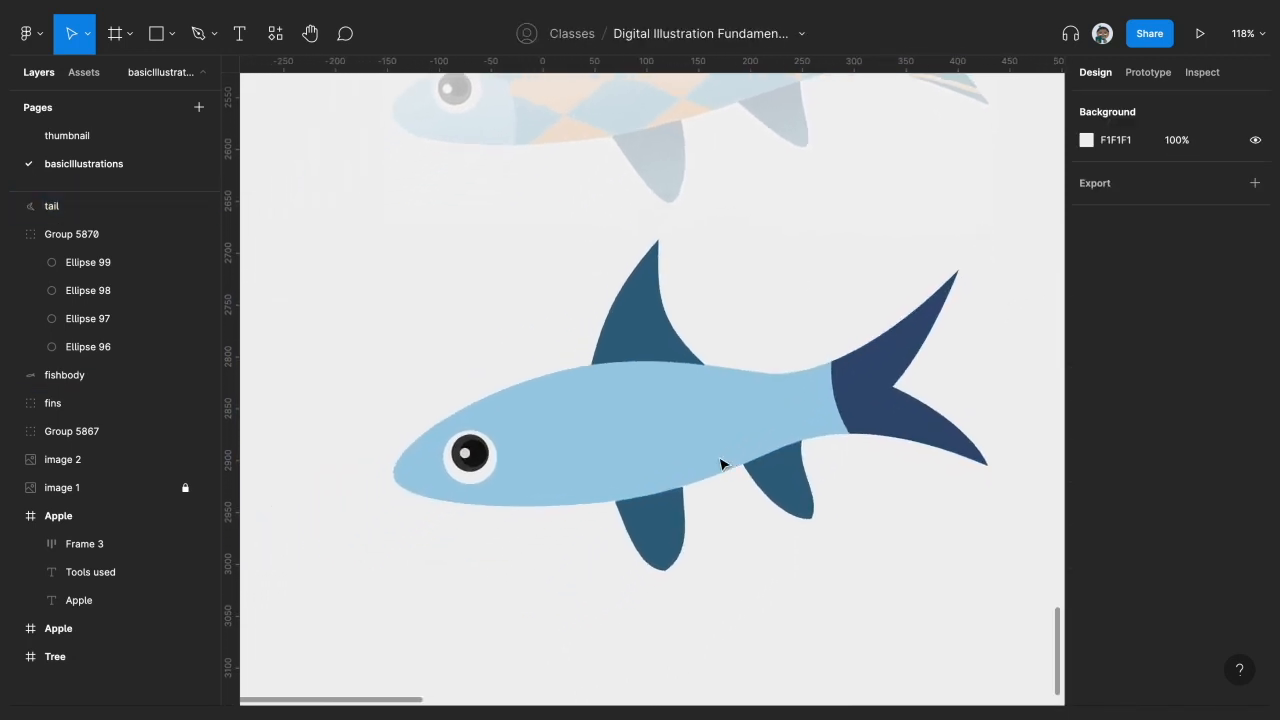
left_click(566, 460)
scroll(540, 490, "left", 1)
scroll(540, 490, "up", 1)
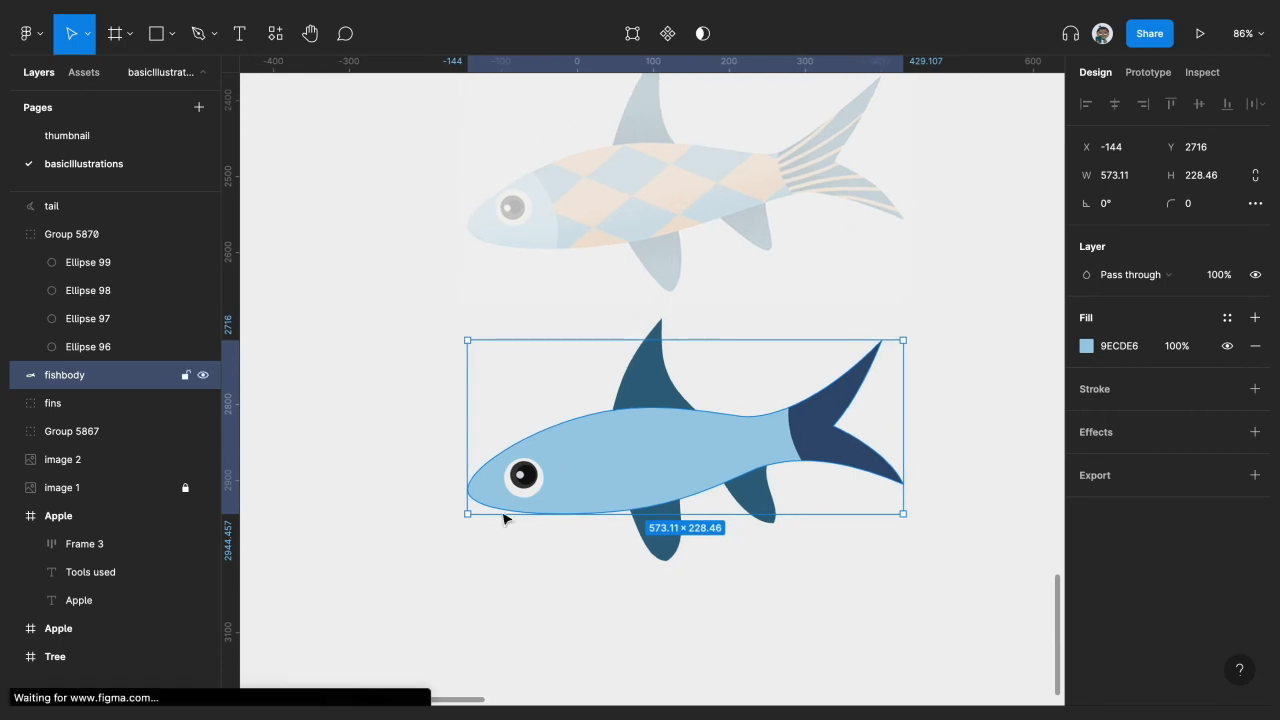
left_click(420, 436)
scroll(543, 473, "up", 2)
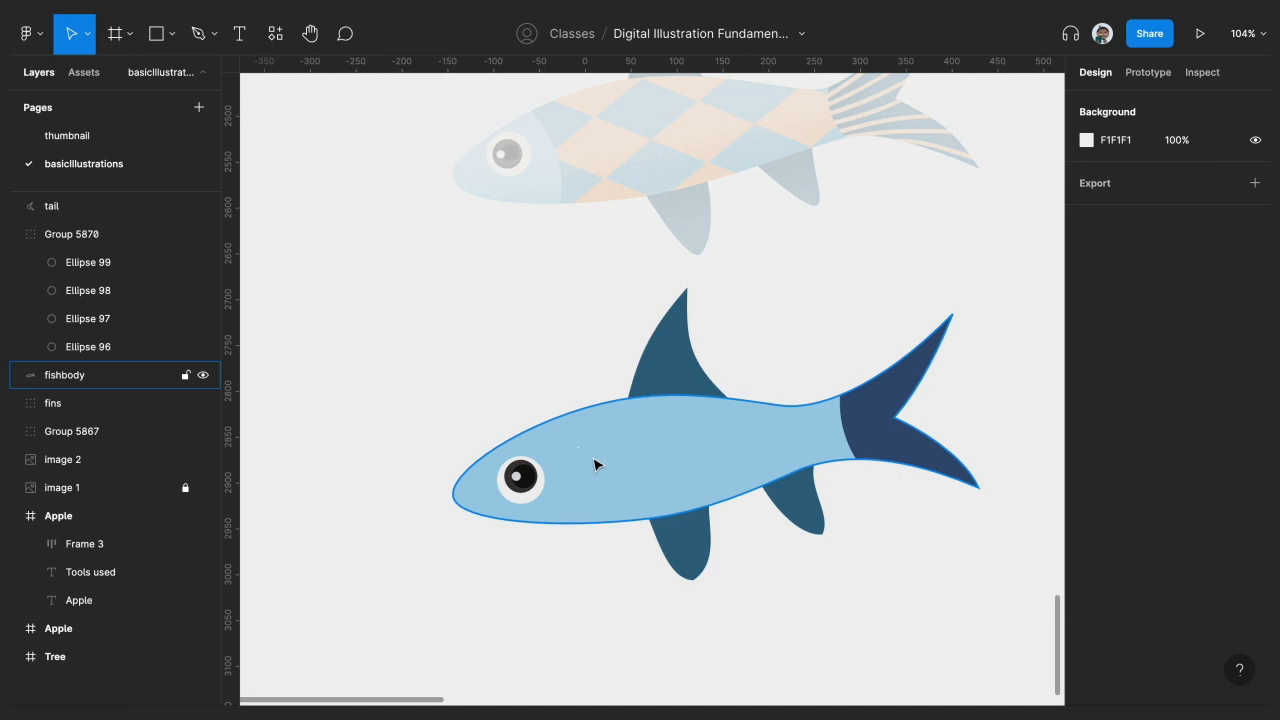
left_click(603, 462)
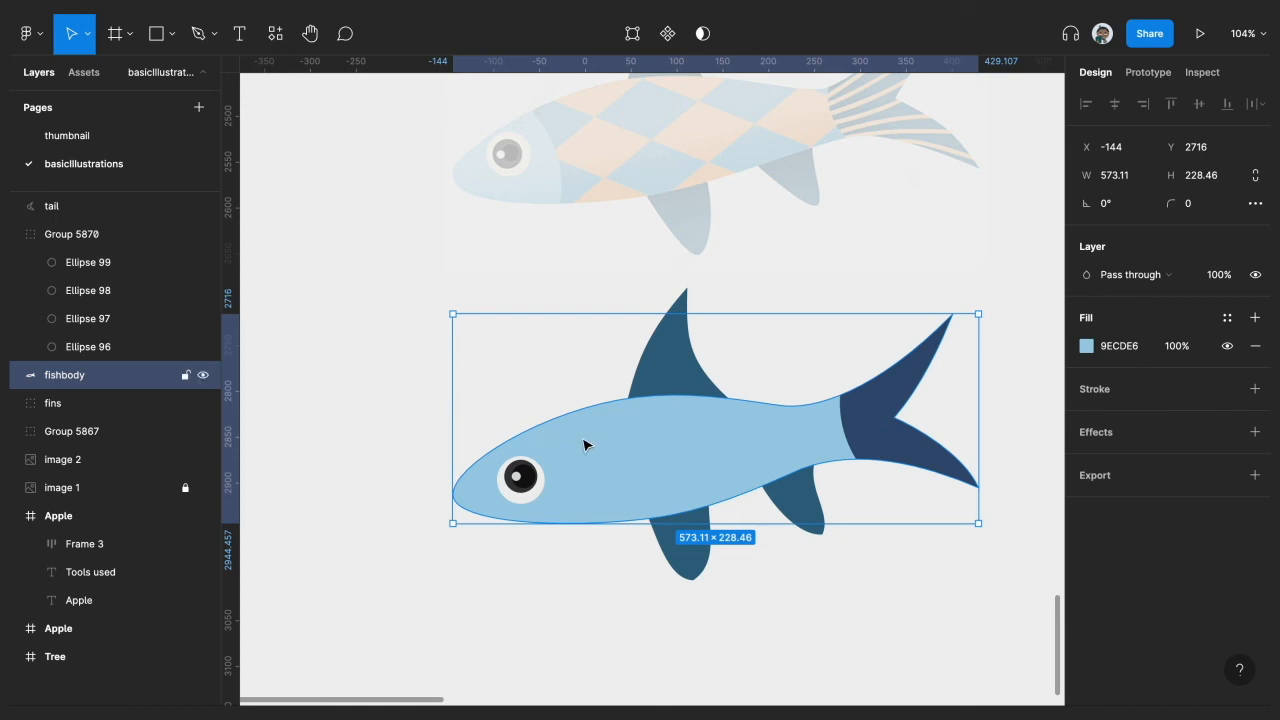
key("ctrl+d")
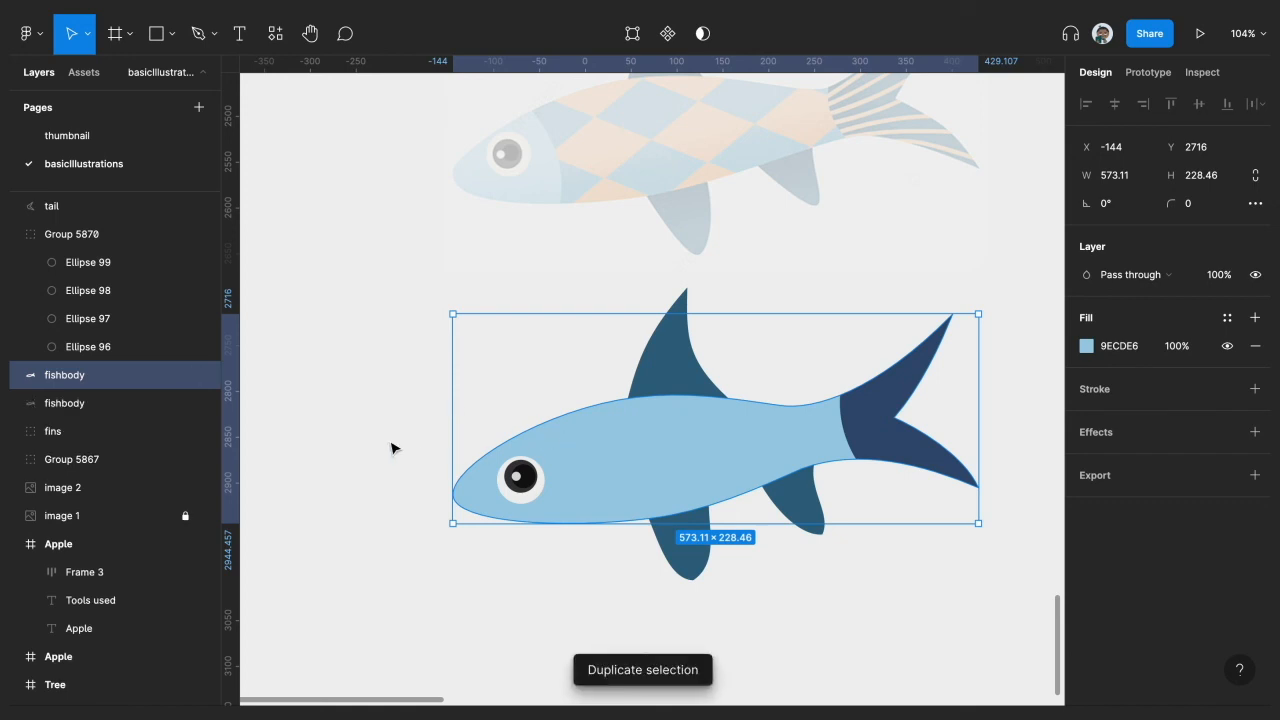
left_click(391, 449)
scroll(391, 449, "down", 1)
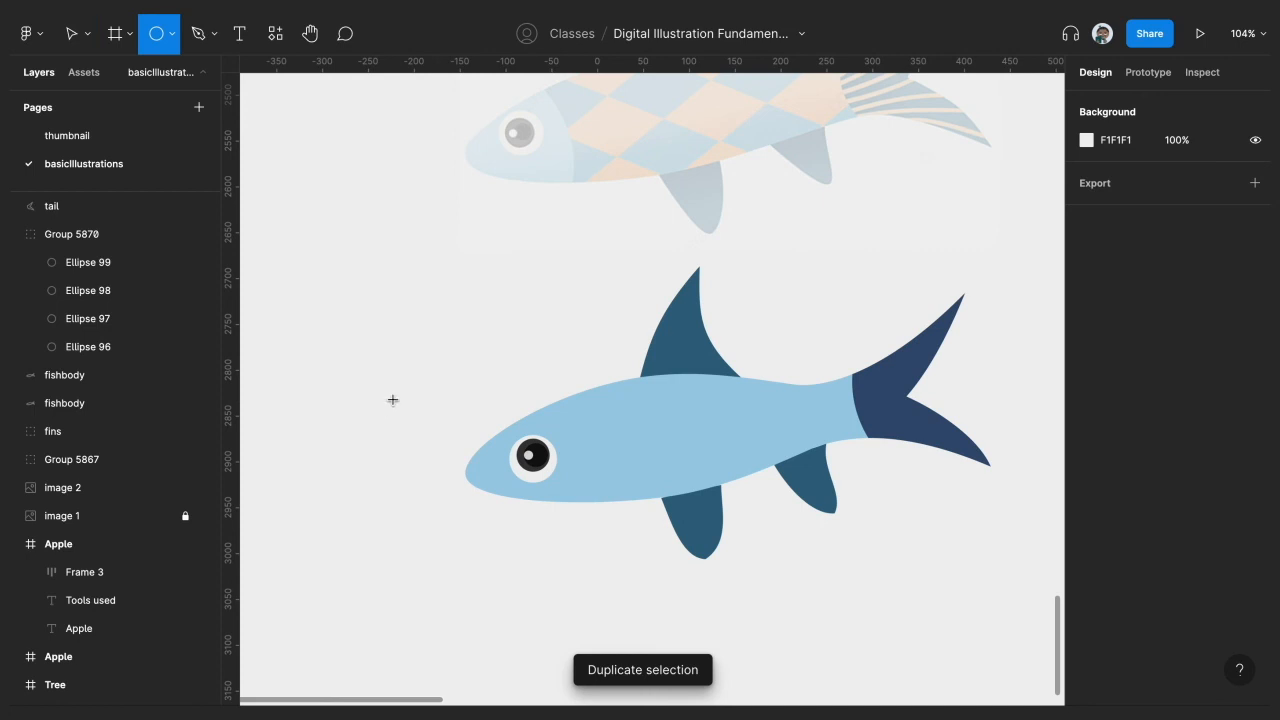
Step: Draw an ellipse about 221 × 219 over the fish's head and intersect it with the upper fishbody copy to cut out a head shape
mouse_move(388, 380)
left_mouse_down()
mouse_move(603, 586)
mouse_move(592, 580)
left_mouse_up()
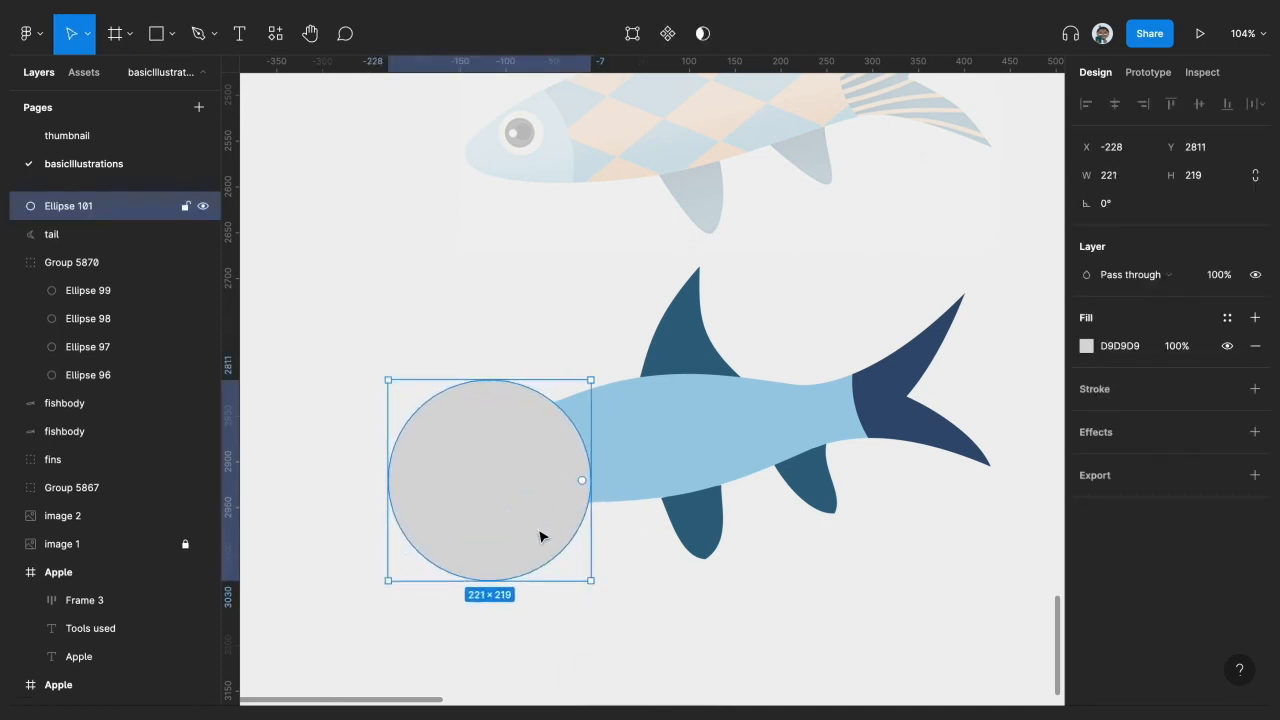
left_click_drag(517, 503, 499, 474)
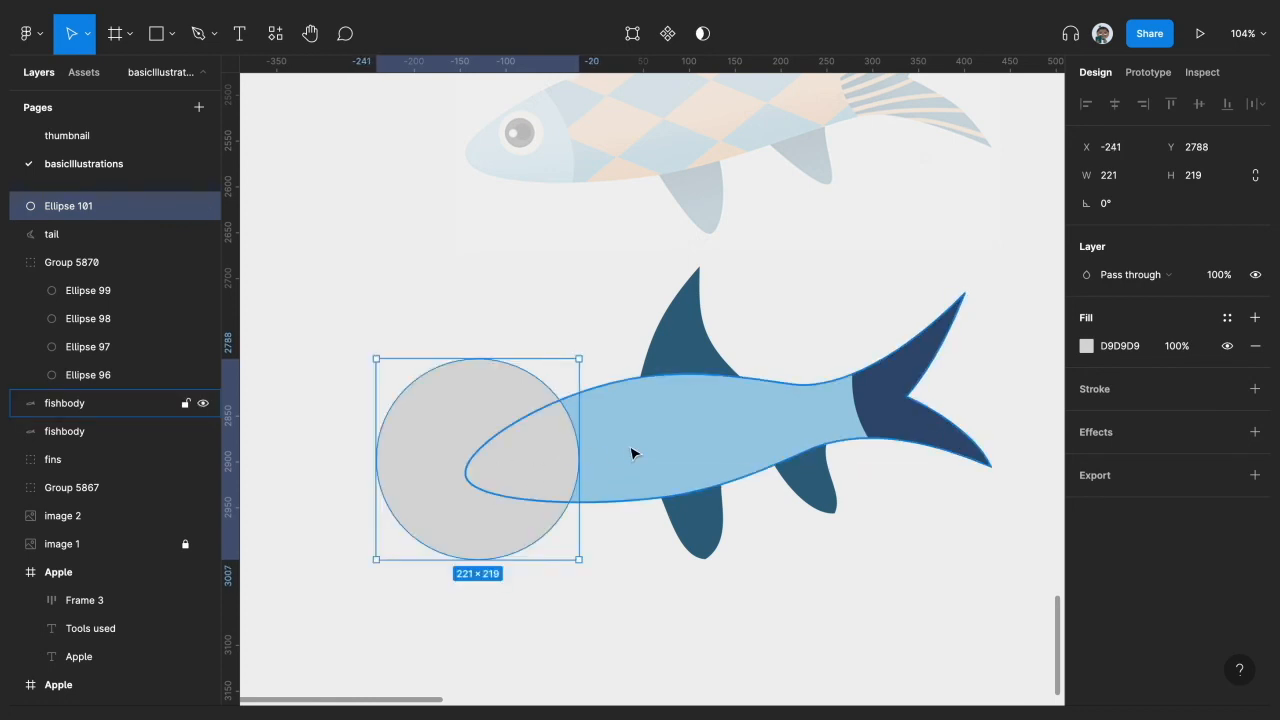
left_click(631, 451, "shift")
left_click(722, 38)
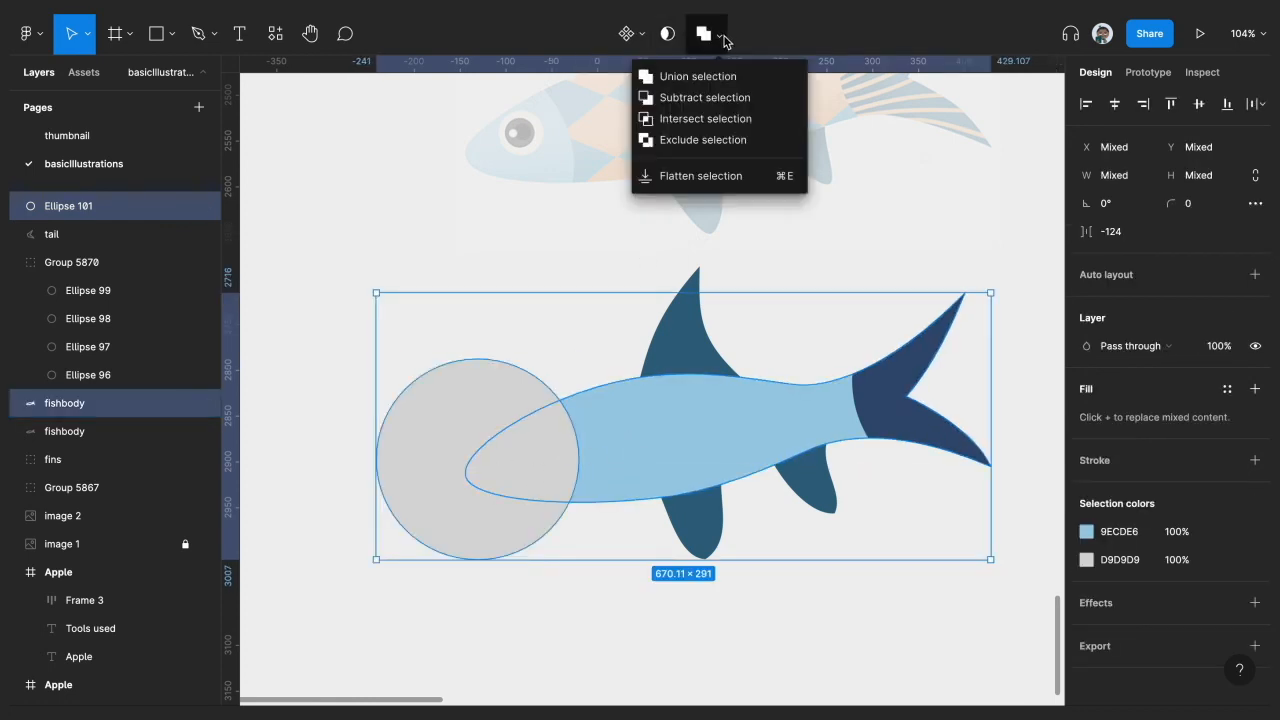
left_click(704, 119)
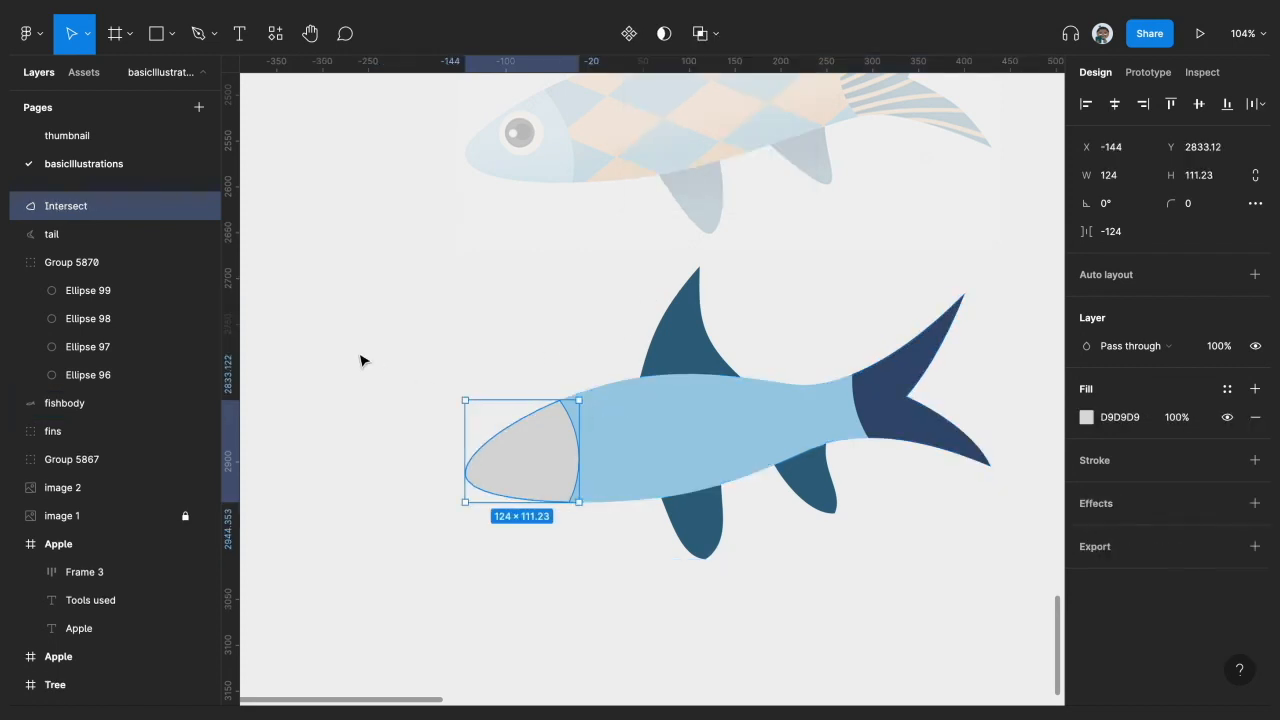
Step: Move the intersected head shape directly beneath the eye's Group 5870 in the layer order, fill it with muted red C78282 and deselect it
left_click(16, 262)
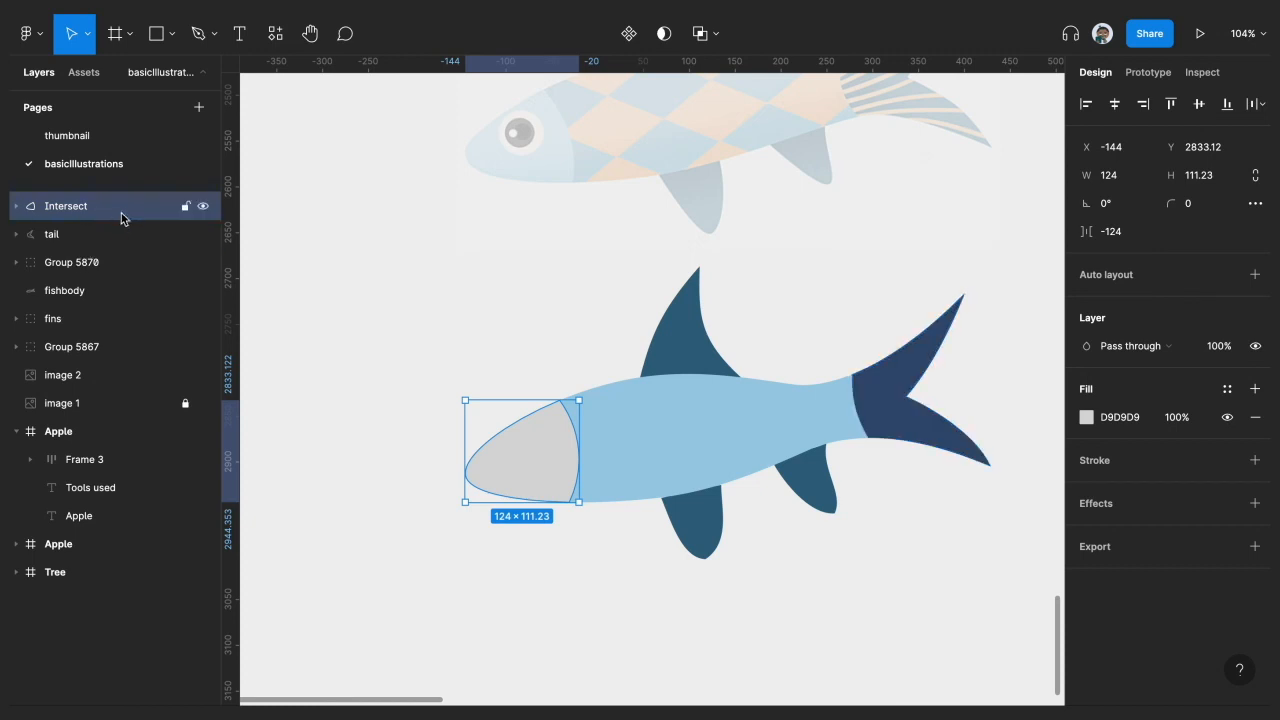
left_click_drag(123, 217, 129, 248)
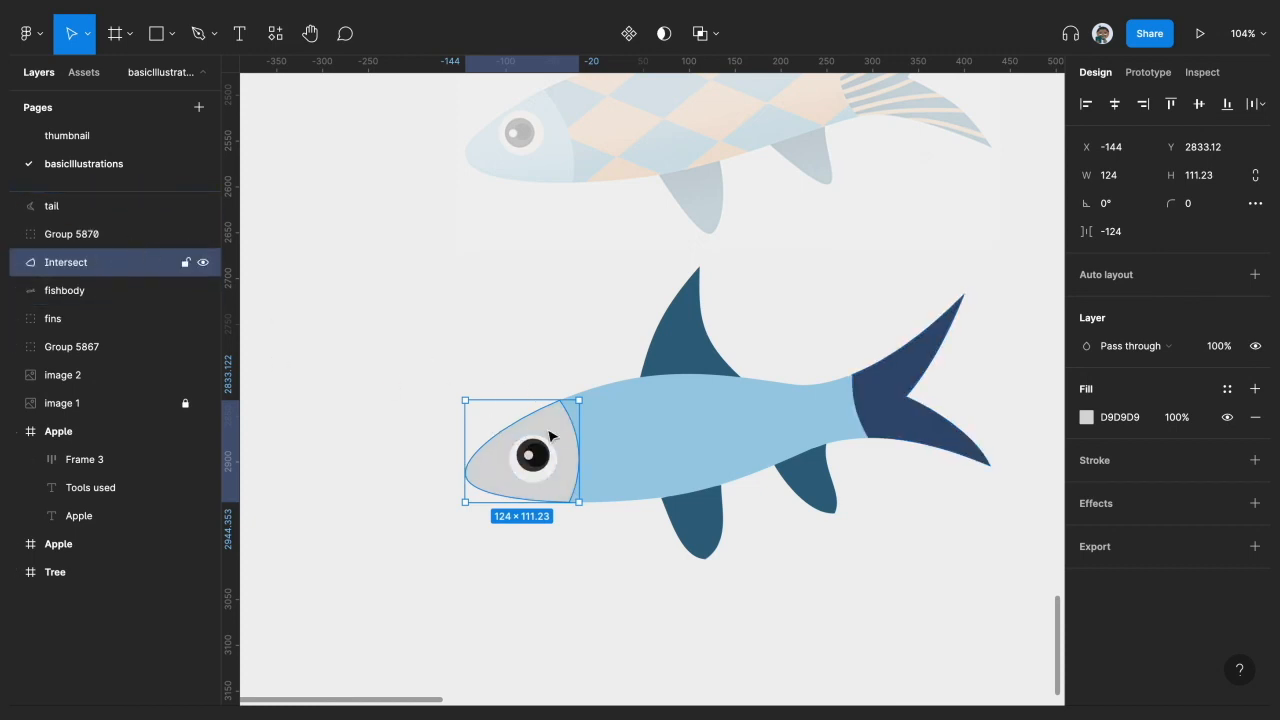
left_click(1086, 417)
mouse_move(916, 325)
left_mouse_down()
mouse_move(870, 354)
mouse_move(927, 317)
left_mouse_up()
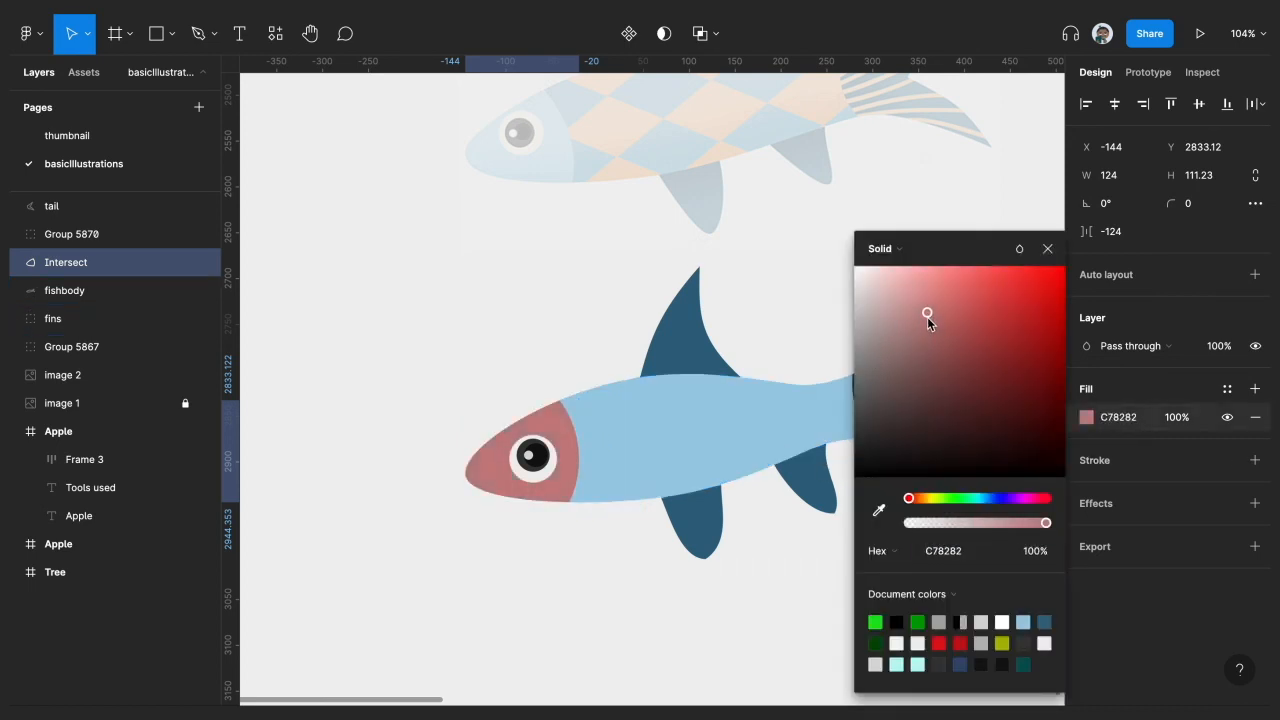
left_click(1047, 248)
left_click(880, 258)
scroll(880, 258, "down", 1)
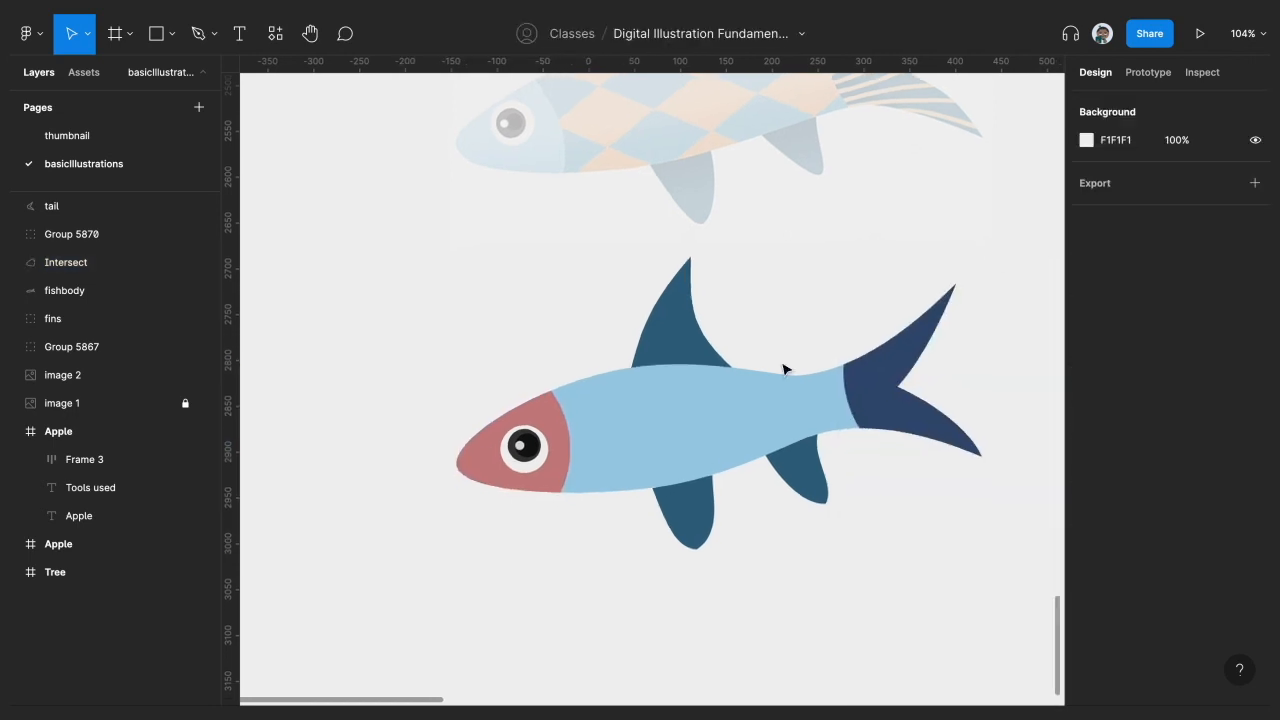
scroll(743, 480, "up", 3)
scroll(743, 480, "up", 1)
scroll(743, 480, "down", 3)
scroll(743, 480, "right", 1)
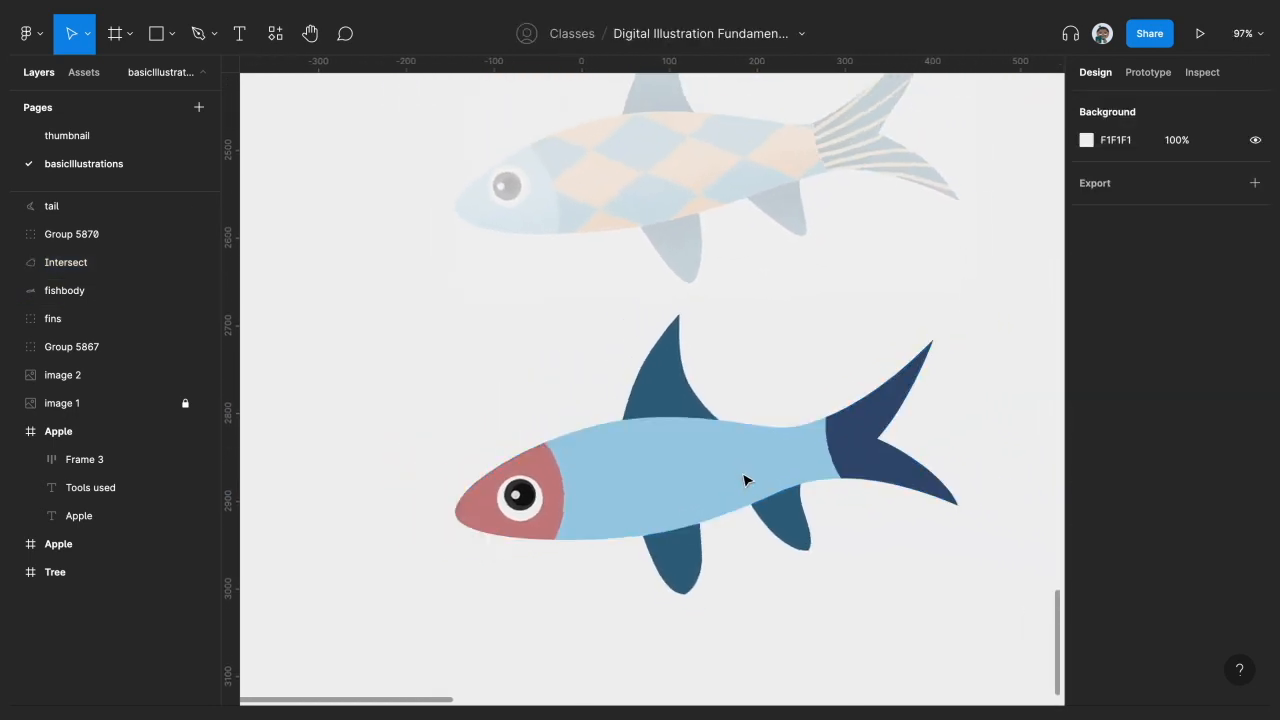
scroll(743, 480, "up", 2)
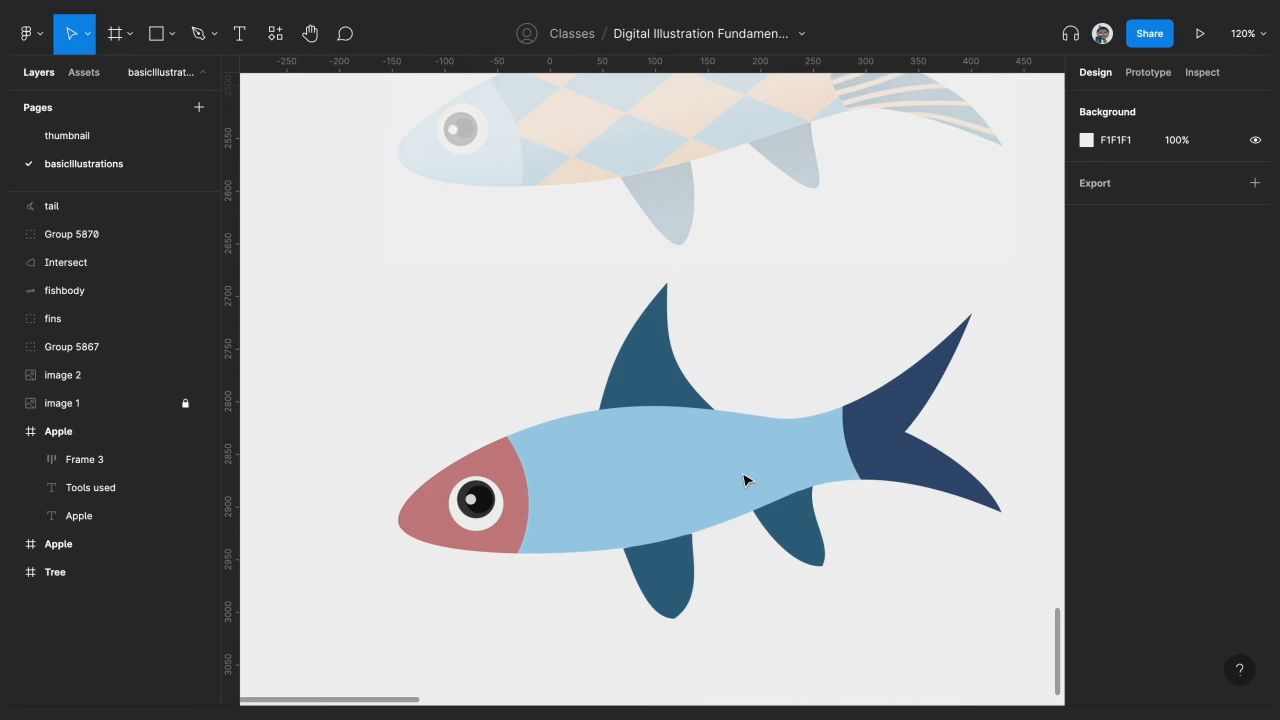